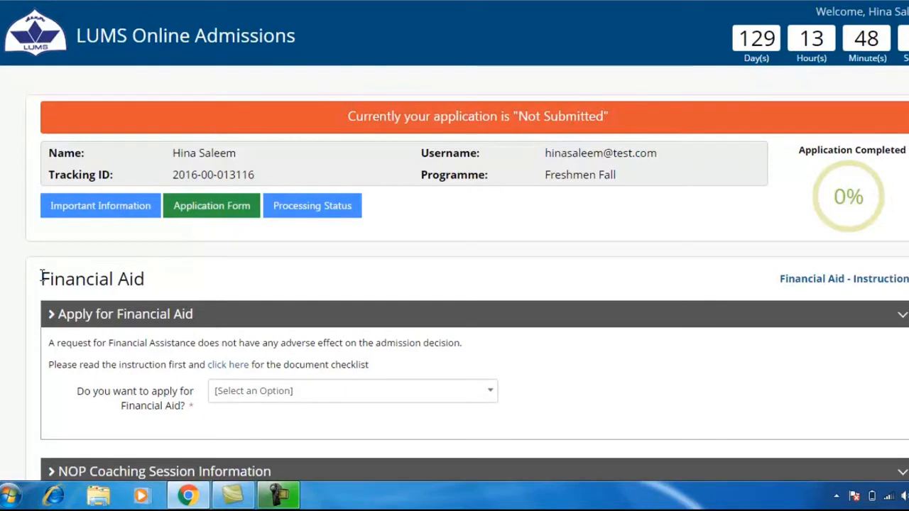
Step: Review the financial aid instructions, then close them
click(171, 283)
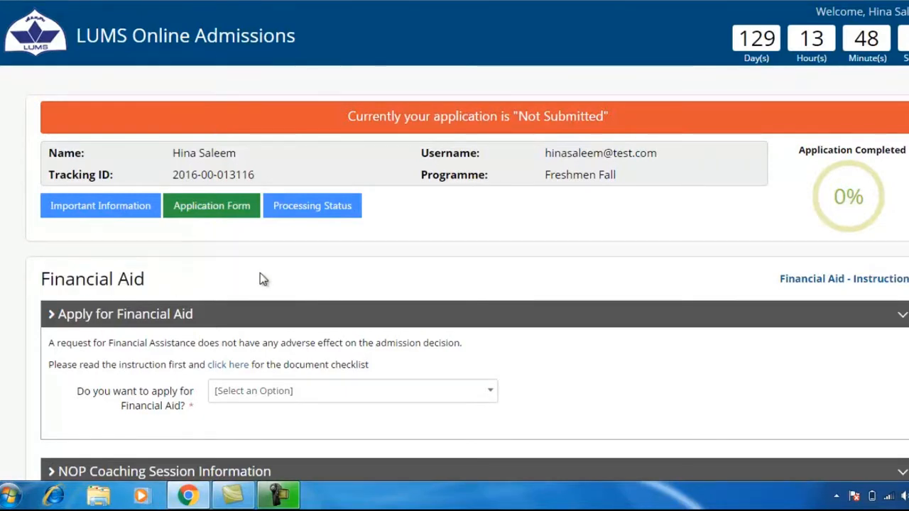
click(857, 280)
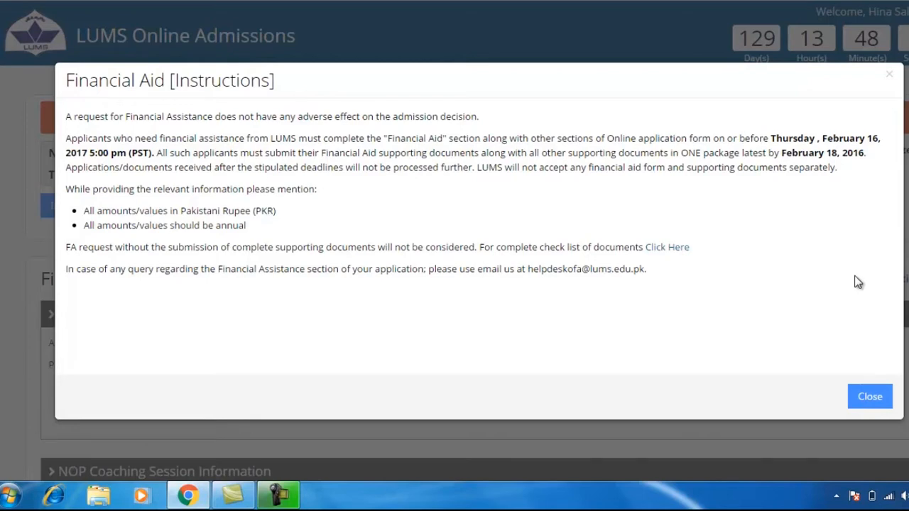
click(867, 397)
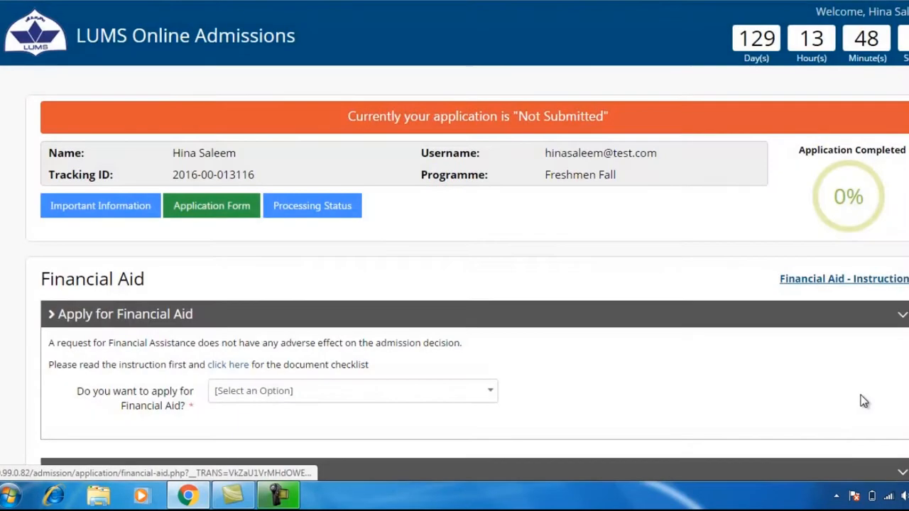
scroll(861, 398, down, 1)
scroll(95, 230, down, 1)
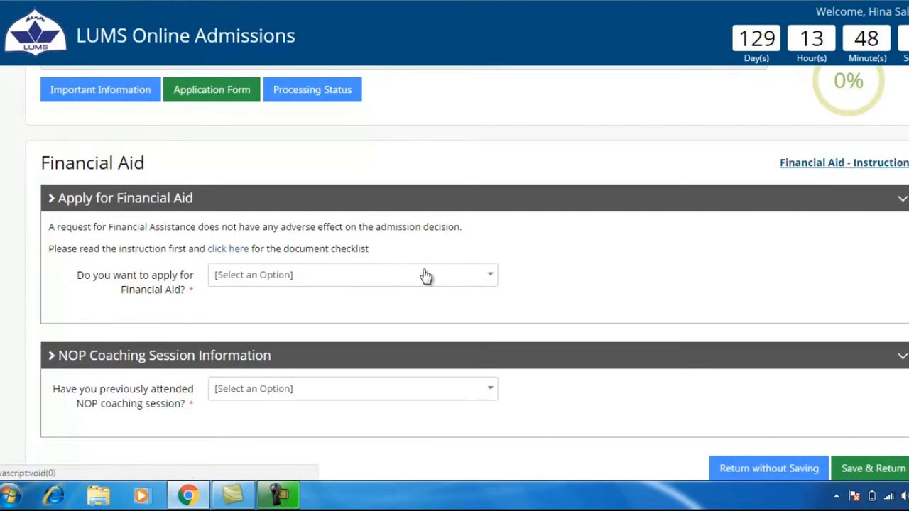
Step: Answer Yes to applying for financial aid and No to NOP coaching, and save
click(492, 277)
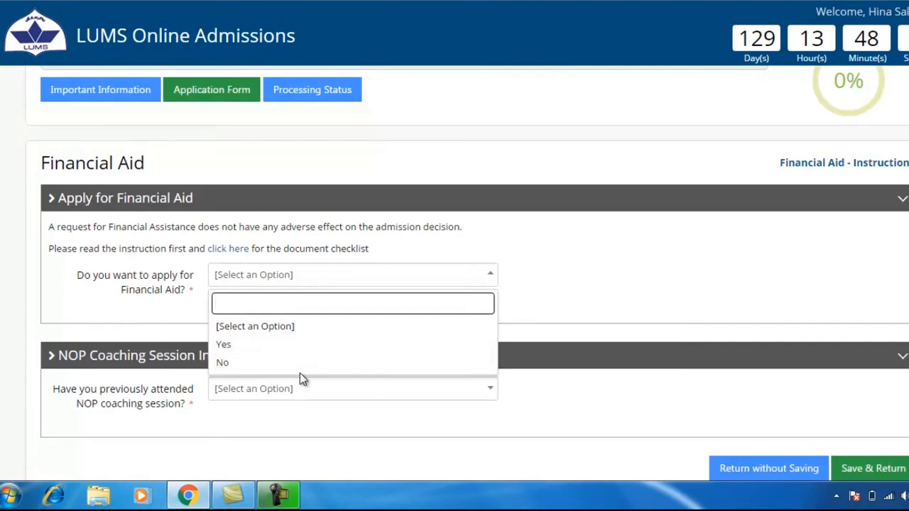
click(303, 348)
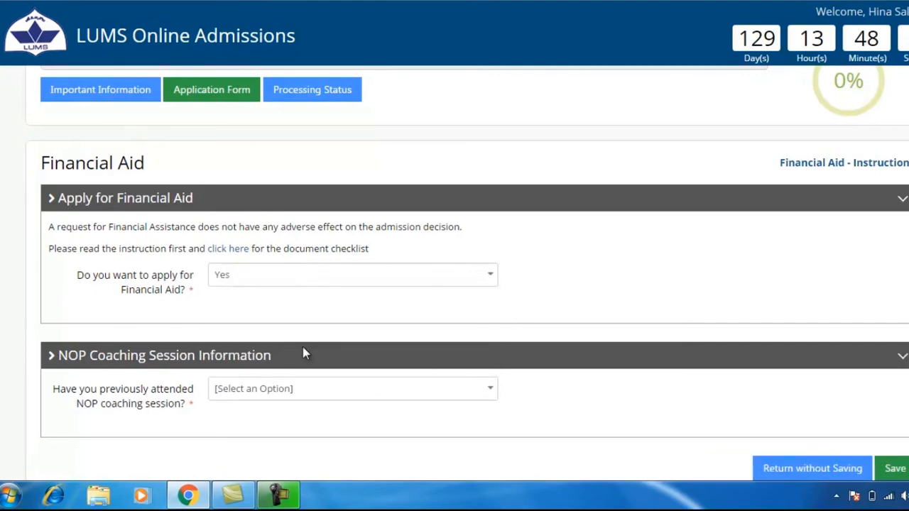
scroll(303, 353, down, 1)
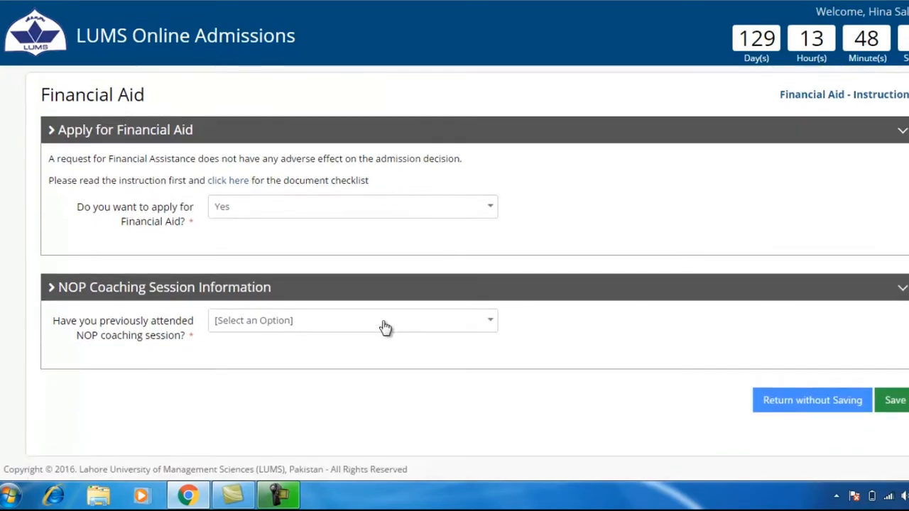
click(491, 327)
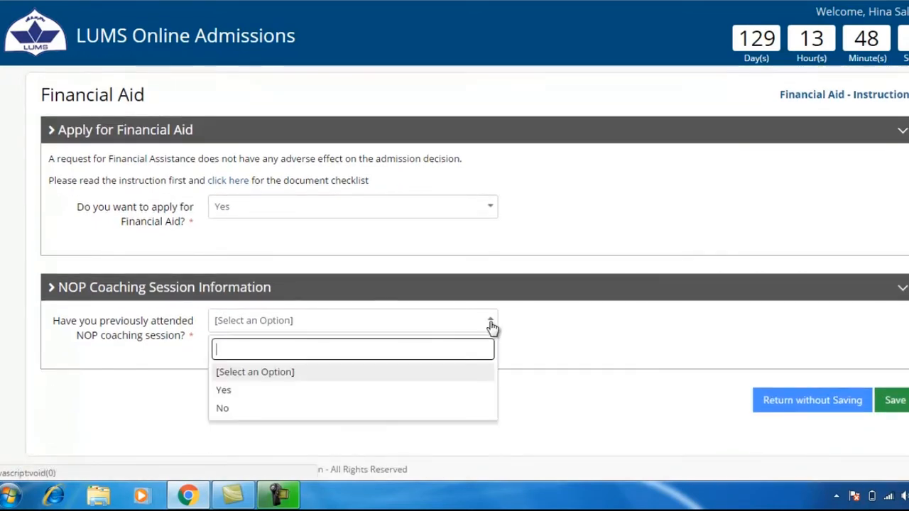
click(249, 411)
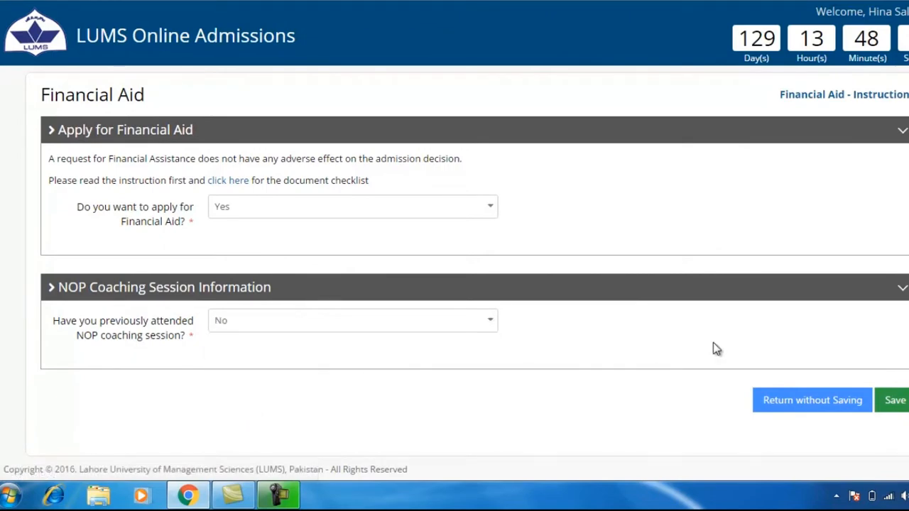
click(895, 402)
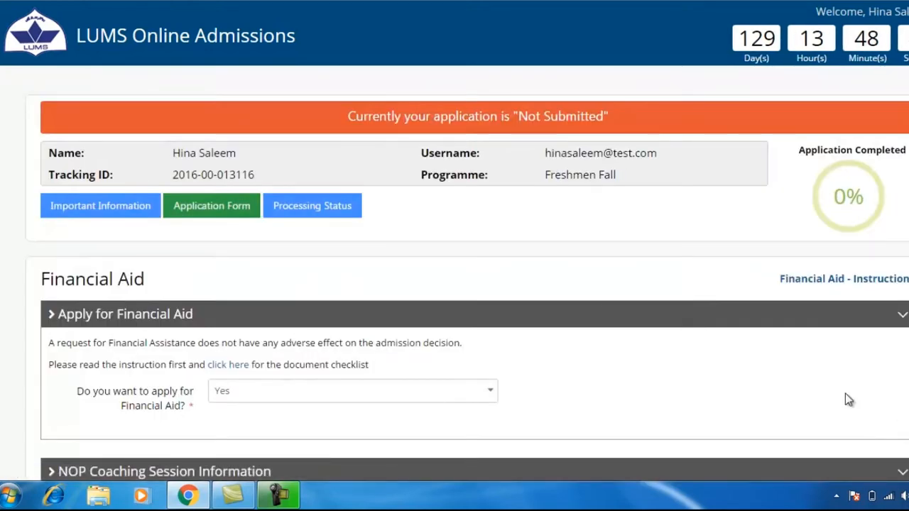
Step: Go to the Family Information section from the section table
scroll(573, 334, down, 5)
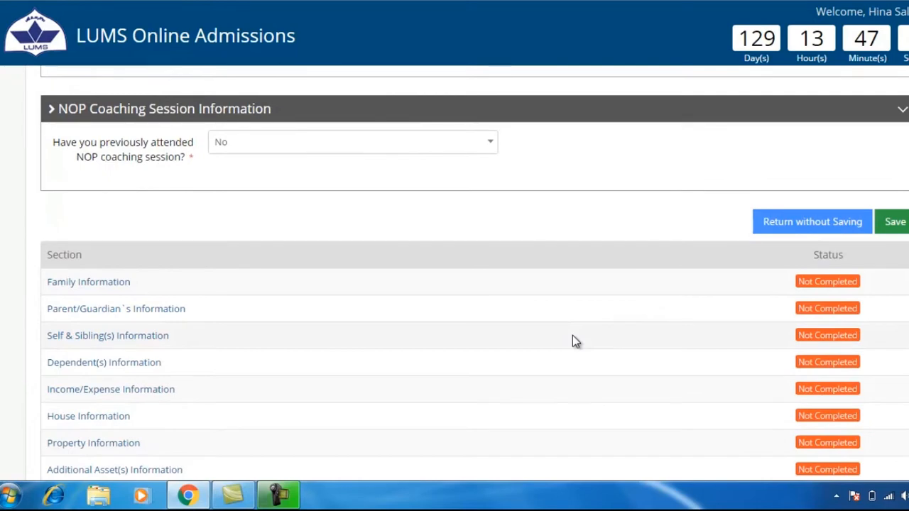
scroll(572, 335, down, 1)
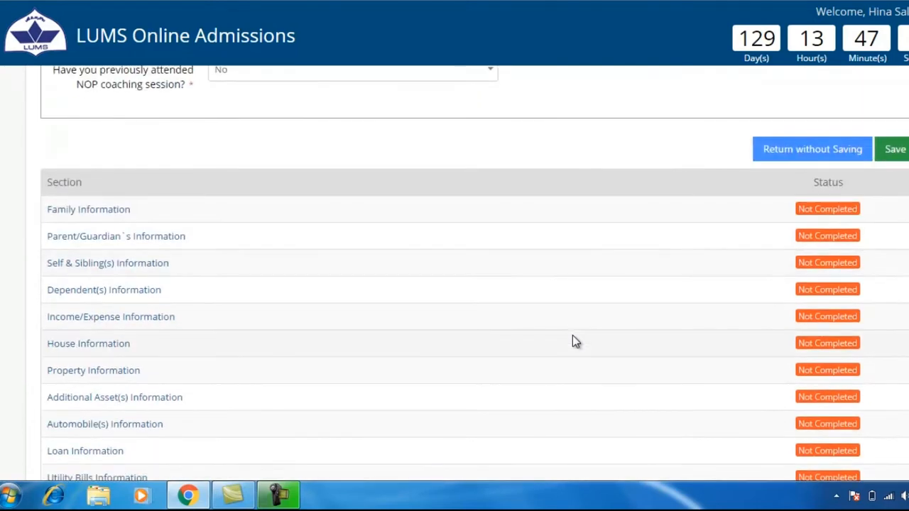
click(55, 213)
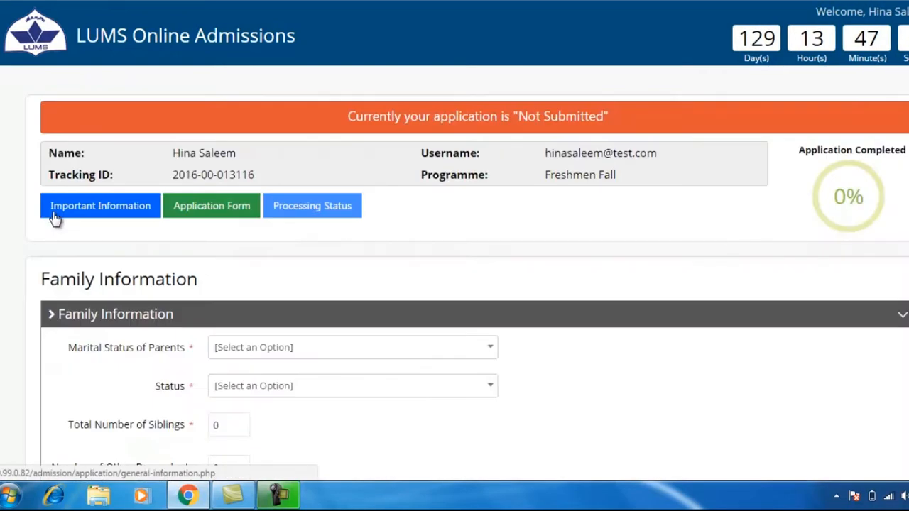
Step: Enter Married parents, 2 siblings, 1 other dependent and a Single applicant, and submit
scroll(55, 216, down, 2)
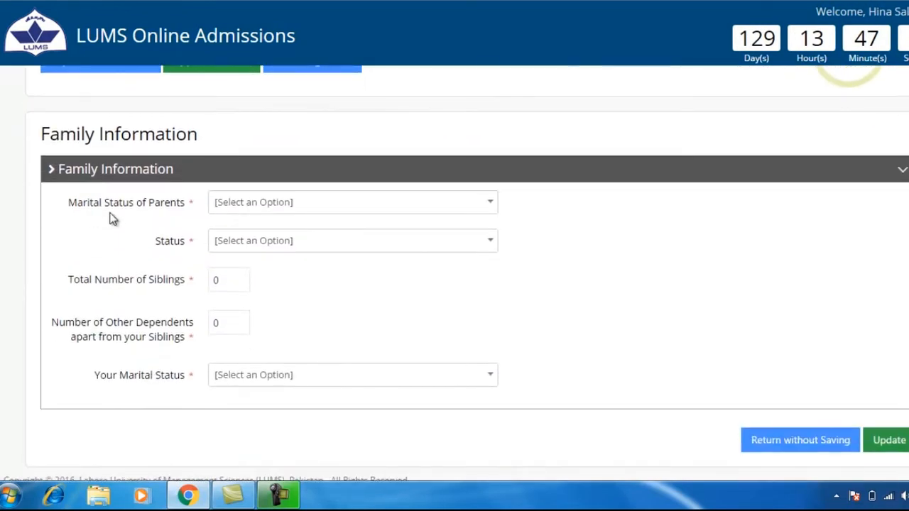
click(491, 207)
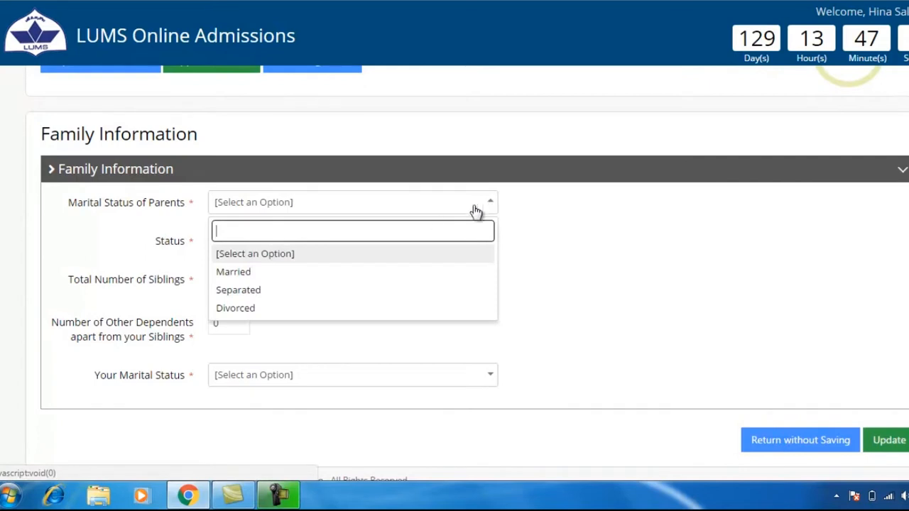
click(258, 273)
click(217, 283)
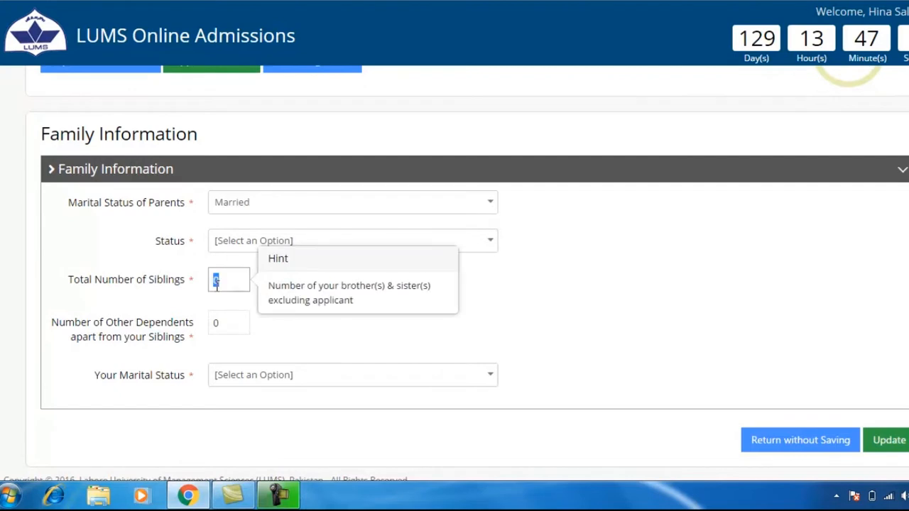
key(Tab)
text(0)
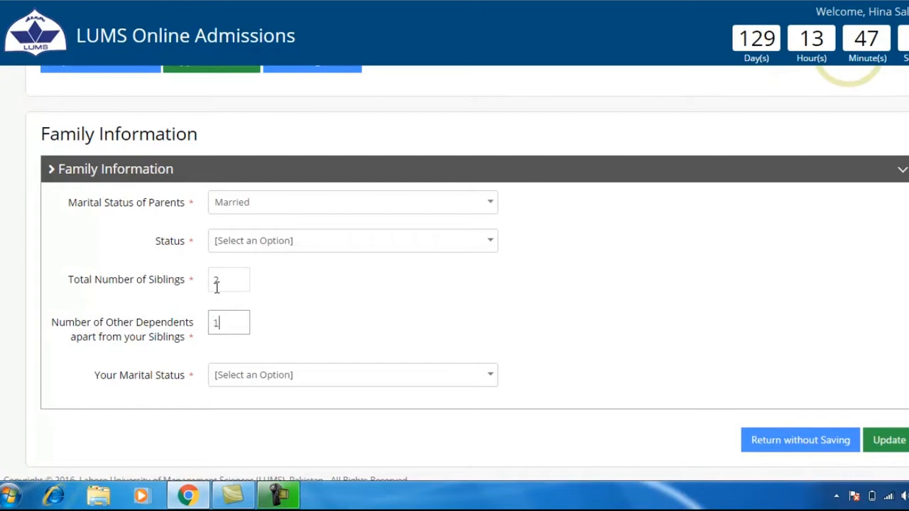
click(493, 382)
scroll(490, 381, down, 1)
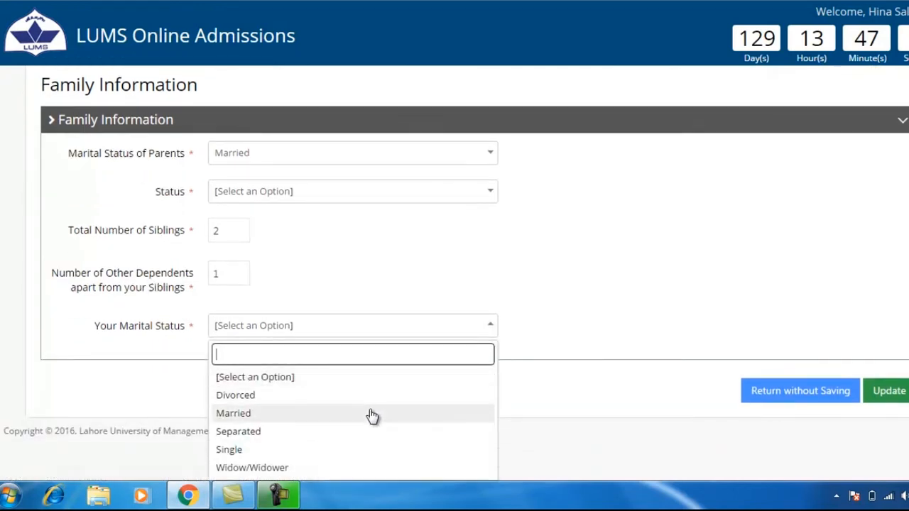
click(321, 451)
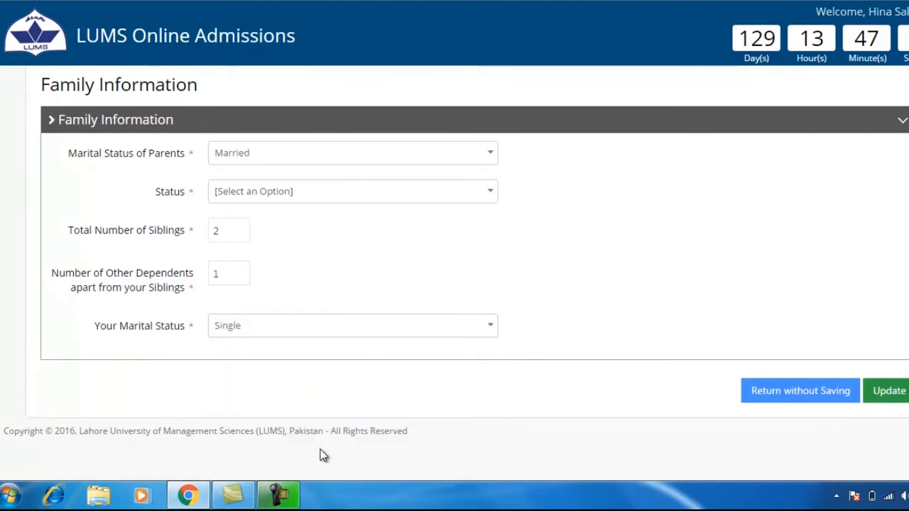
click(903, 396)
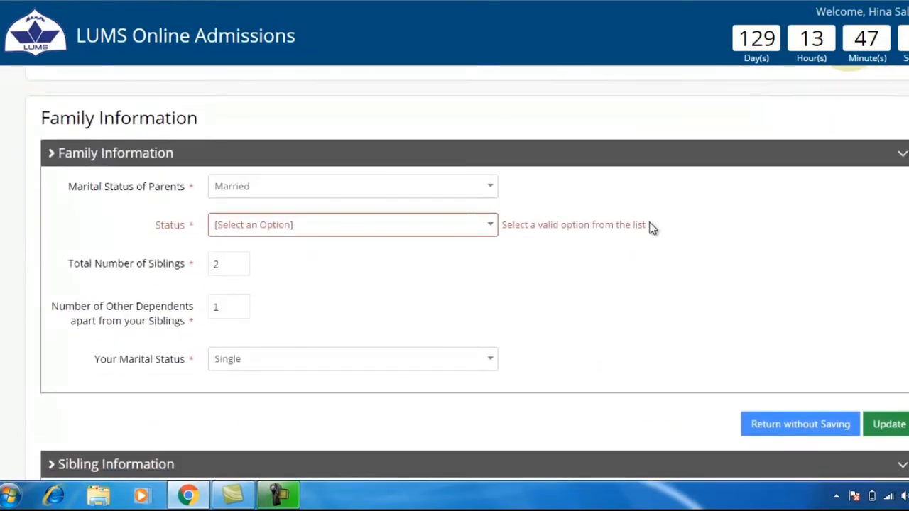
Step: Correct the parents' status to Both Living and update again
click(479, 230)
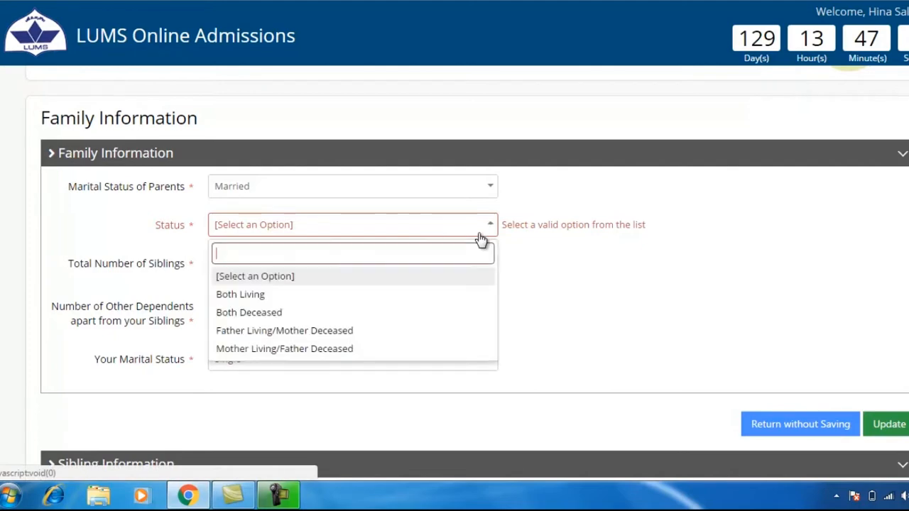
click(297, 301)
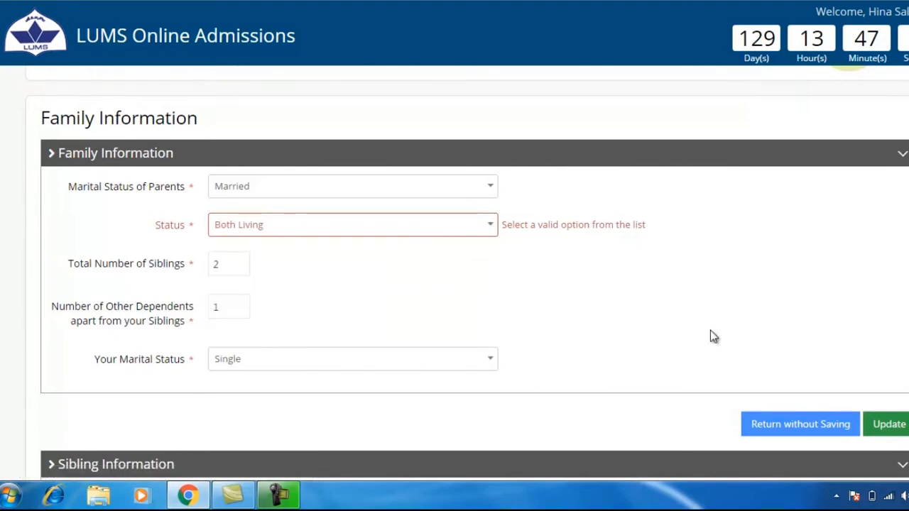
click(899, 424)
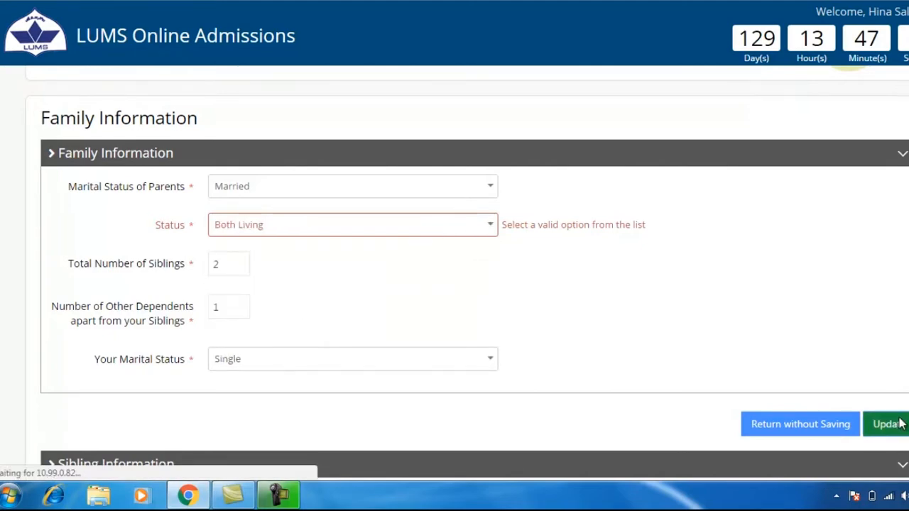
Step: Enter the first and second siblings' names and the other dependent's name
scroll(898, 424, down, 6)
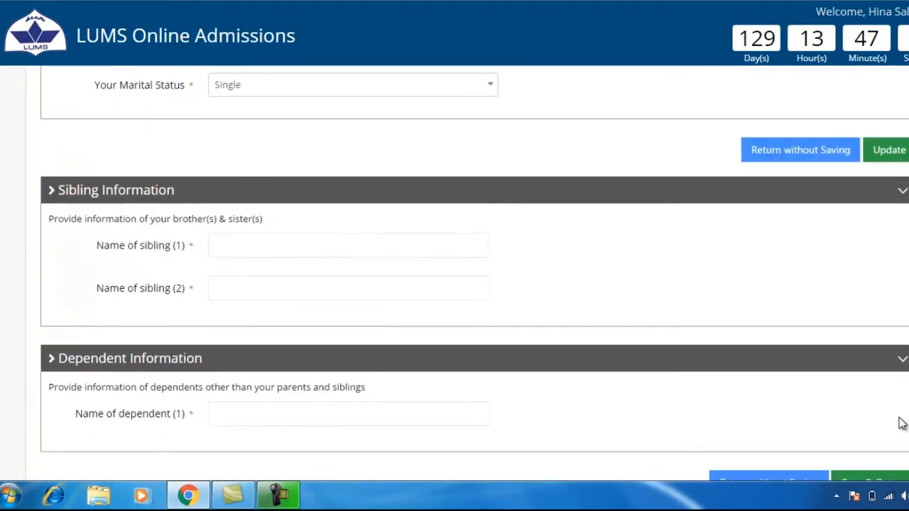
scroll(902, 424, down, 1)
text(Aman)
key(Tab)
text(A)
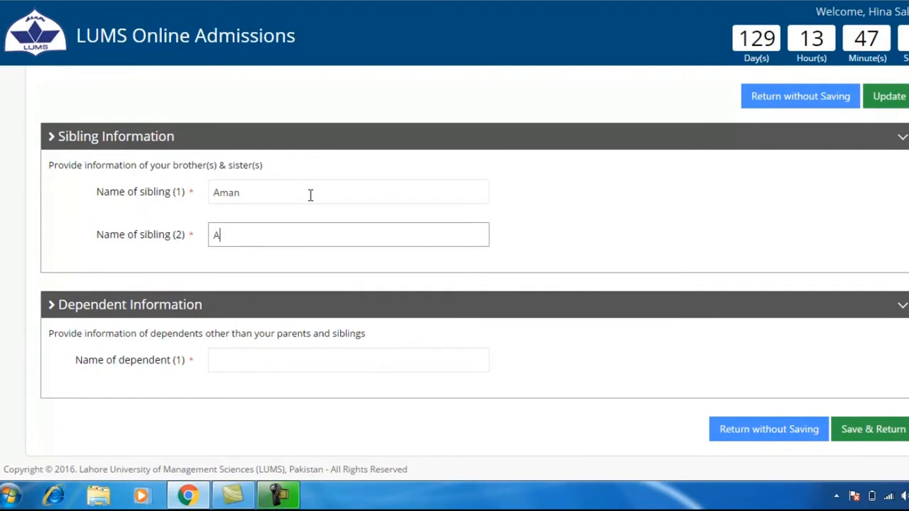
text(li)
key(Tab)
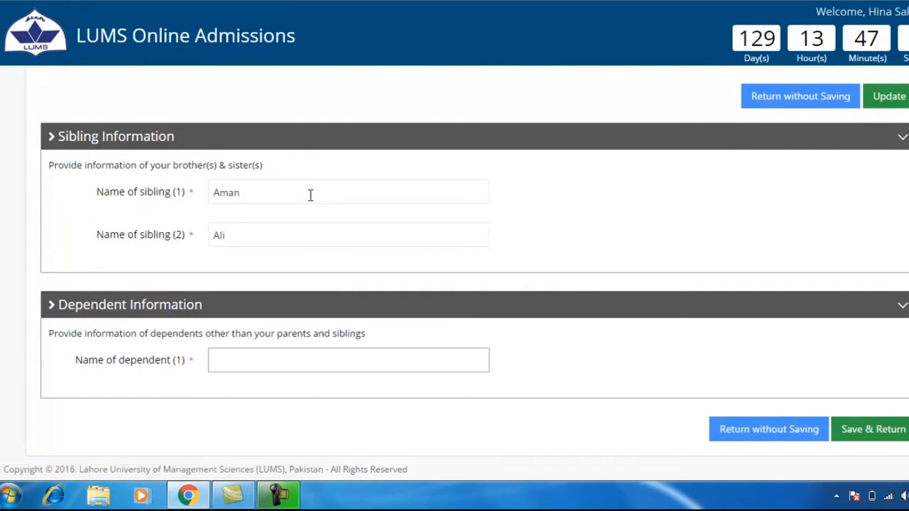
text(Asiya)
Step: Save the sibling and dependent details and return to the summary
click(856, 438)
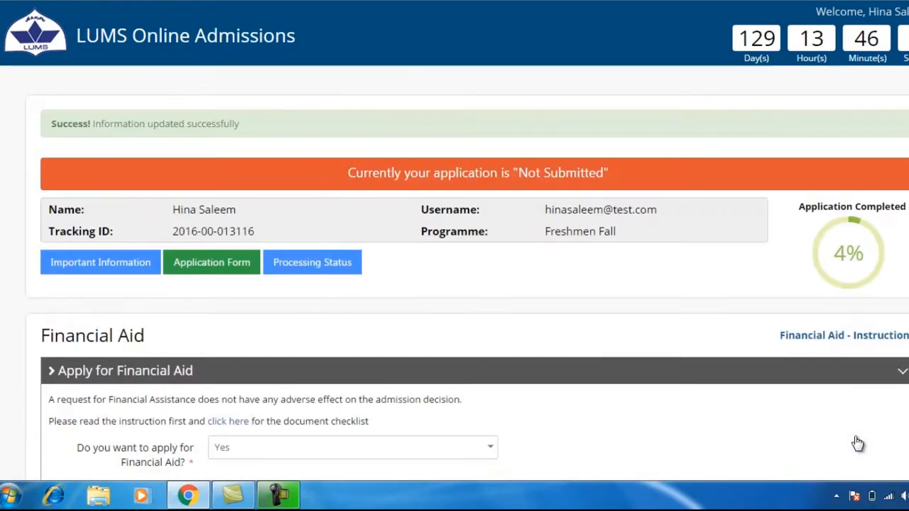
drag(47, 125, 247, 118)
click(303, 147)
Step: Go to the Parent/Guardian`s Information form
scroll(309, 155, down, 10)
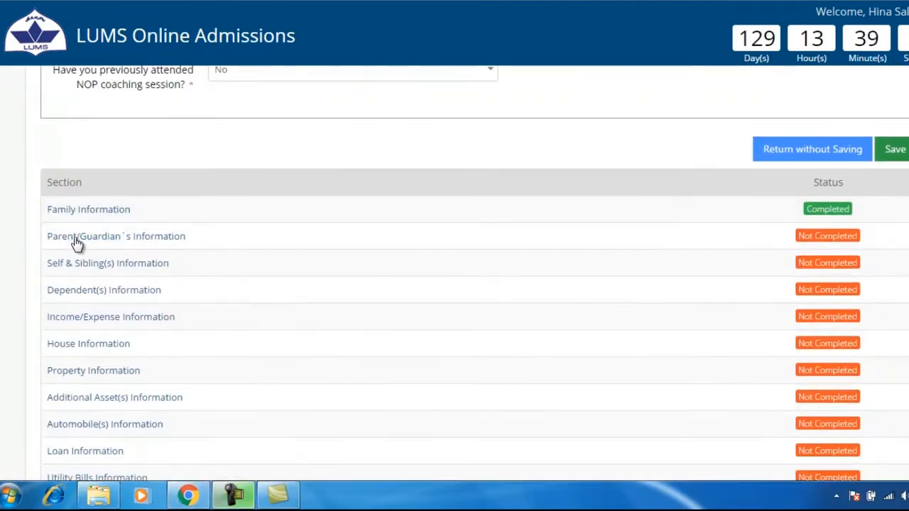
click(75, 238)
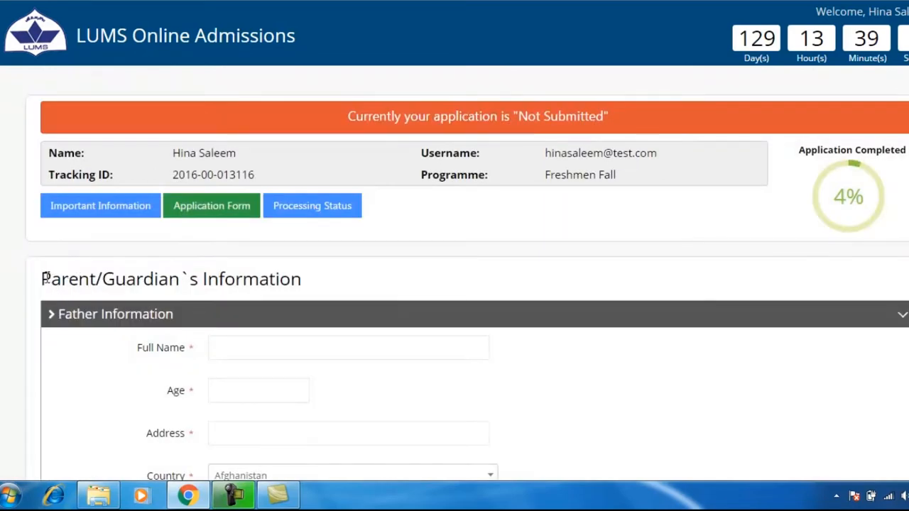
drag(44, 278, 317, 278)
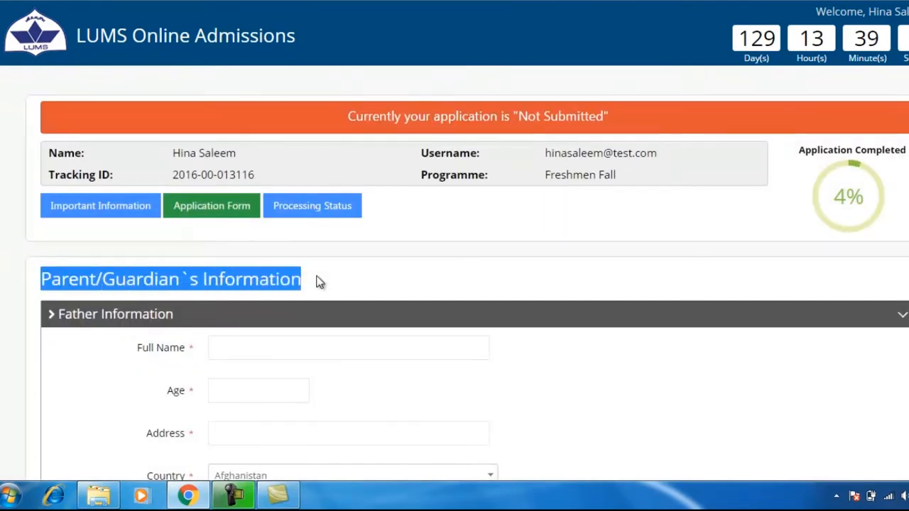
Step: Enter the father's full name, age 55 and home address
click(319, 282)
scroll(318, 282, down, 2)
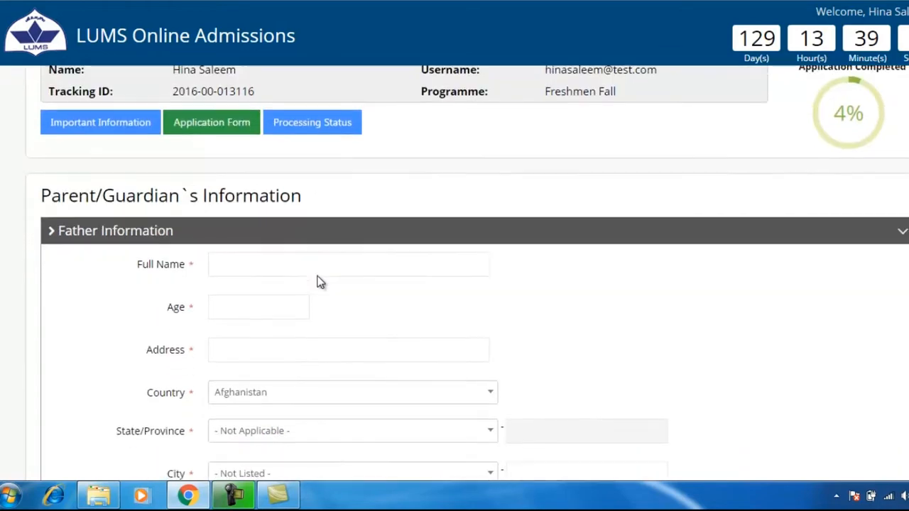
click(280, 206)
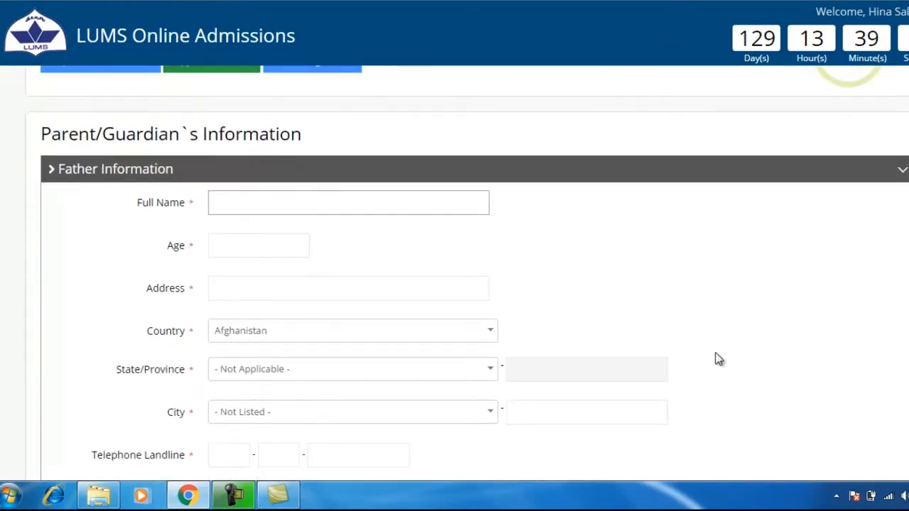
key(Tab)
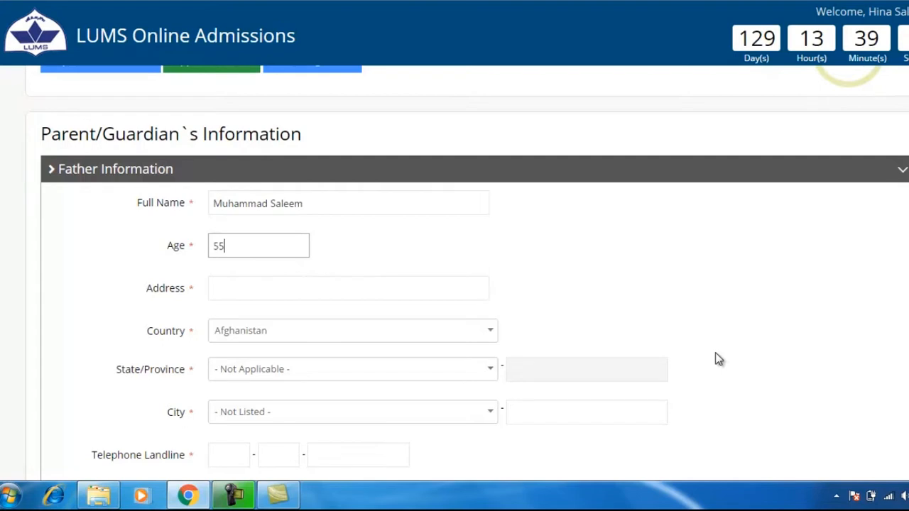
click(247, 287)
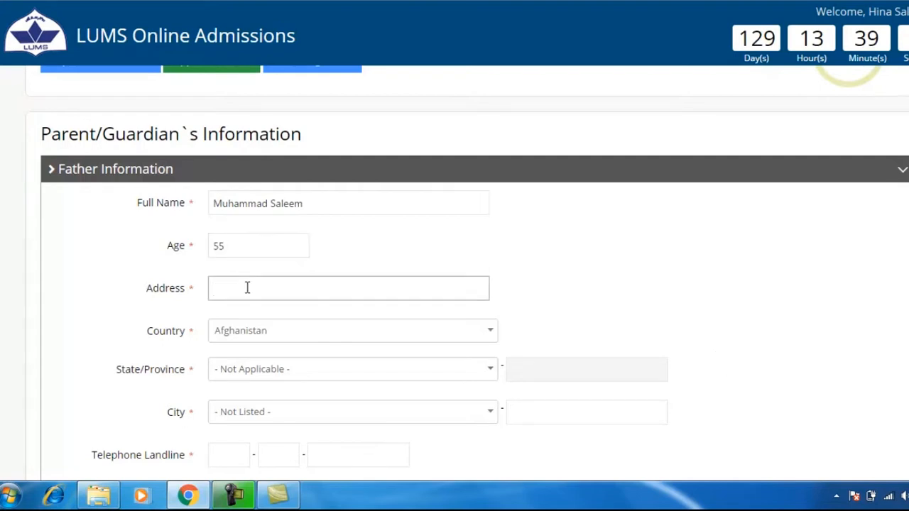
text(LUMS, DHA)
Step: Set the father's country to Pakistan, province to Punjab and city to Lahore
click(479, 339)
text(paki)
key(Return)
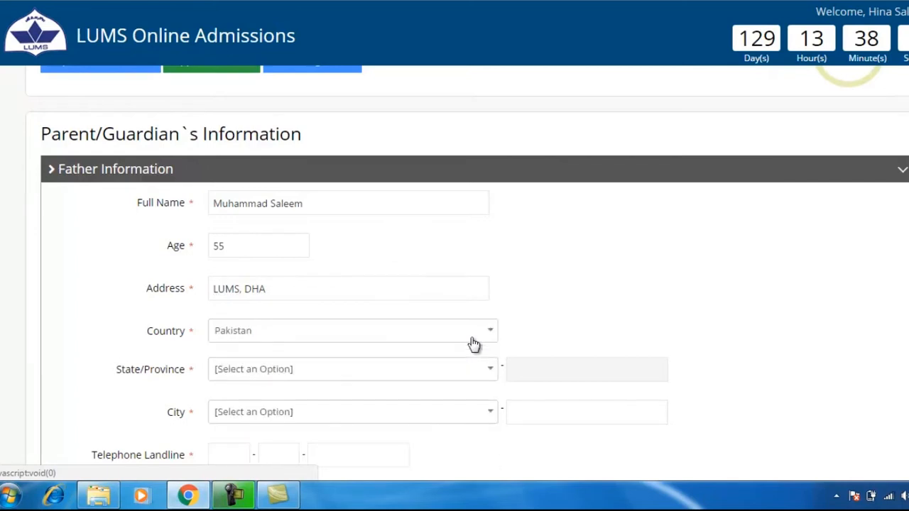
scroll(601, 413, down, 2)
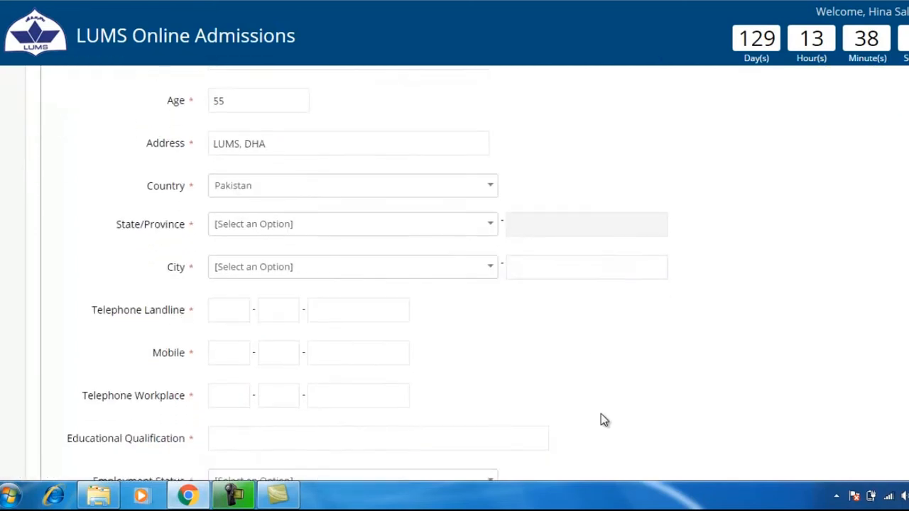
click(487, 231)
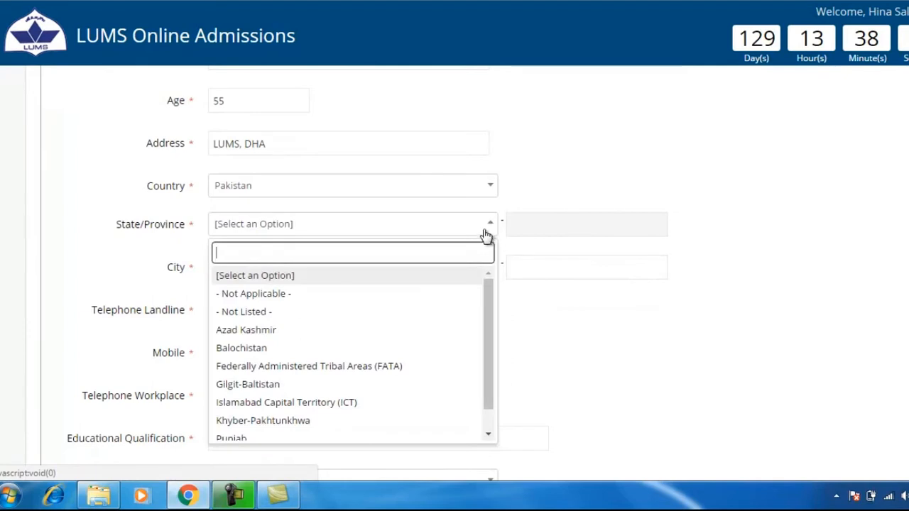
text(punj)
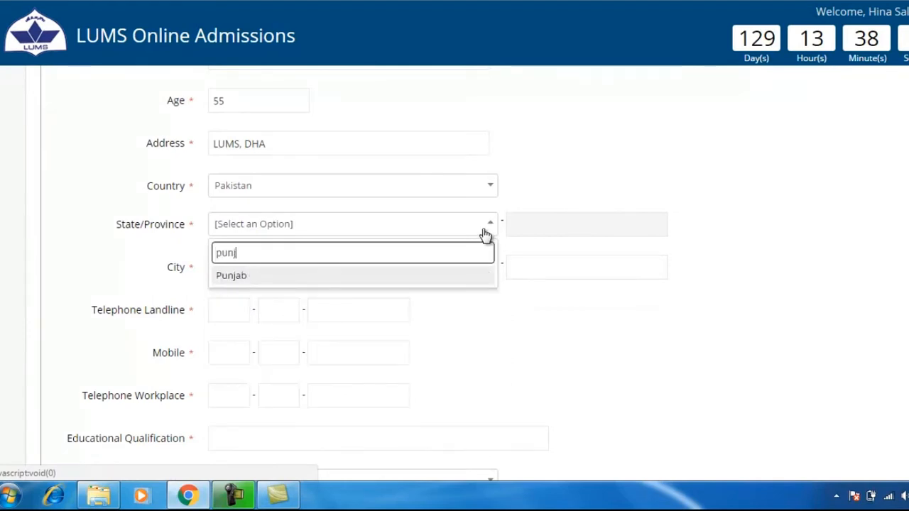
key(Return)
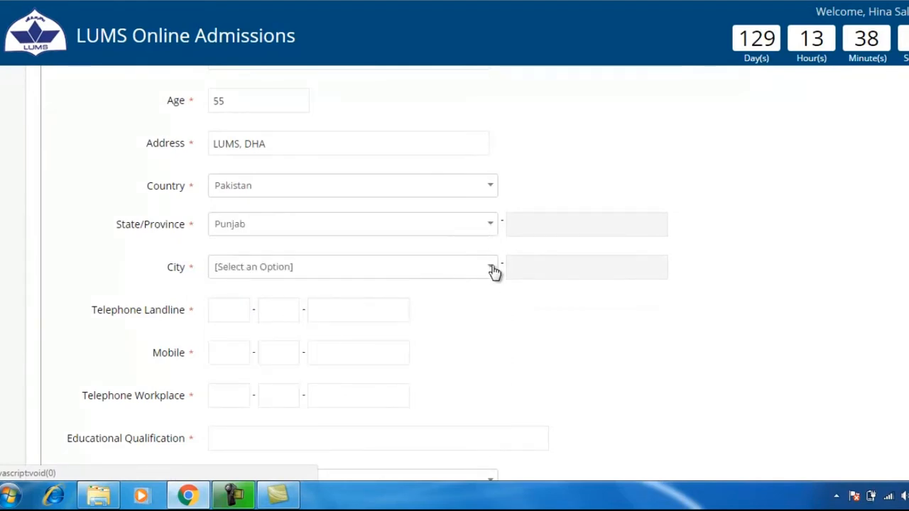
click(491, 269)
text(laho)
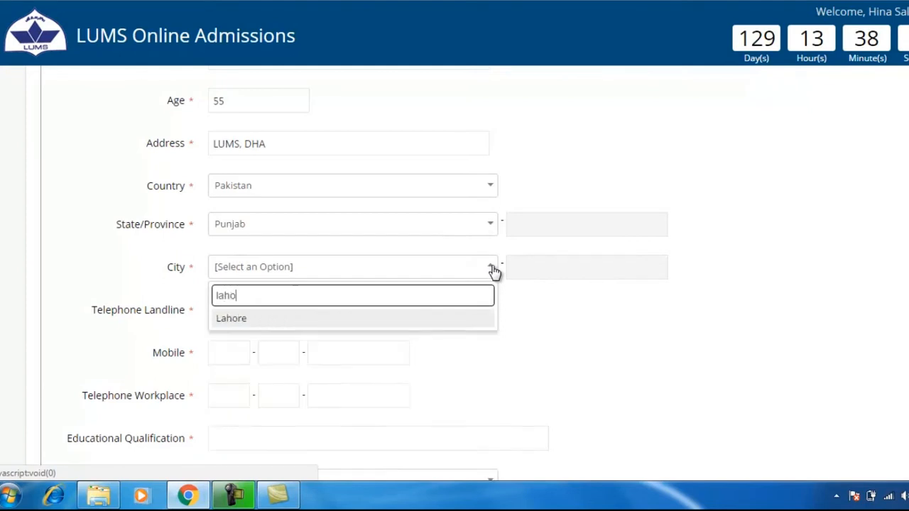
key(Return)
Step: Fill in the father's landline, mobile and workplace telephone numbers
click(231, 305)
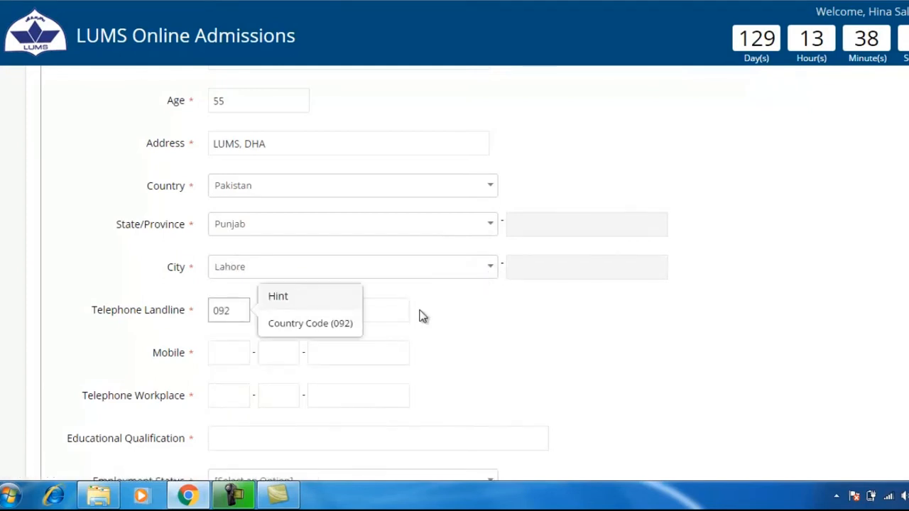
text(092)
key(Tab)
text(423)
key(Tab)
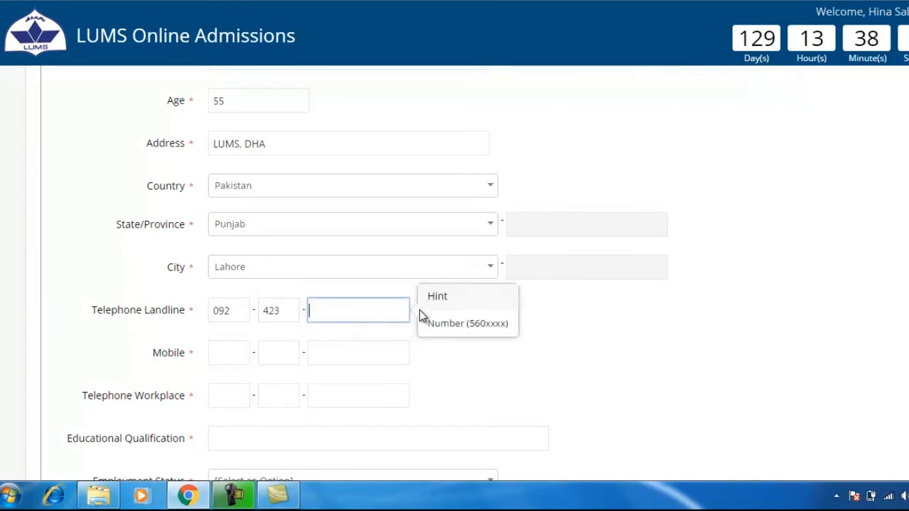
text(1234567)
click(222, 353)
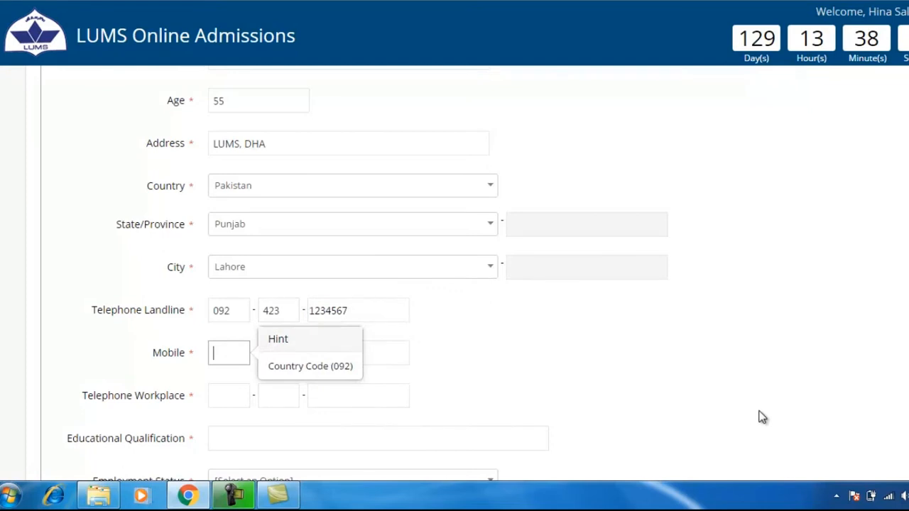
text(092)
key(Tab)
text(300)
key(Tab)
text(1234567)
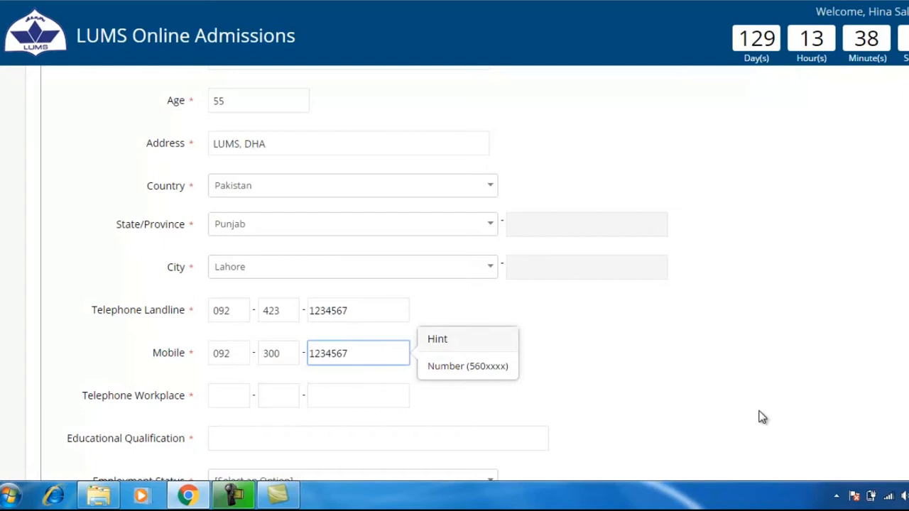
scroll(761, 416, down, 2)
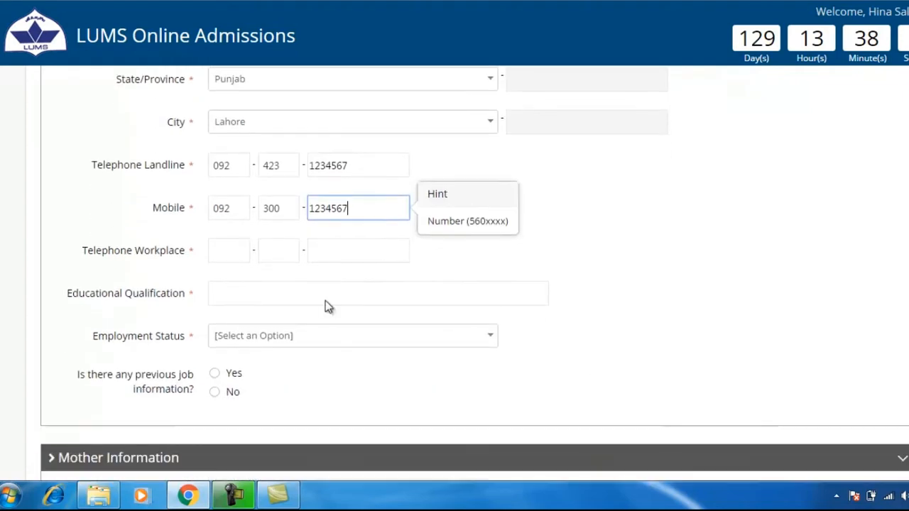
key(Tab)
text(092)
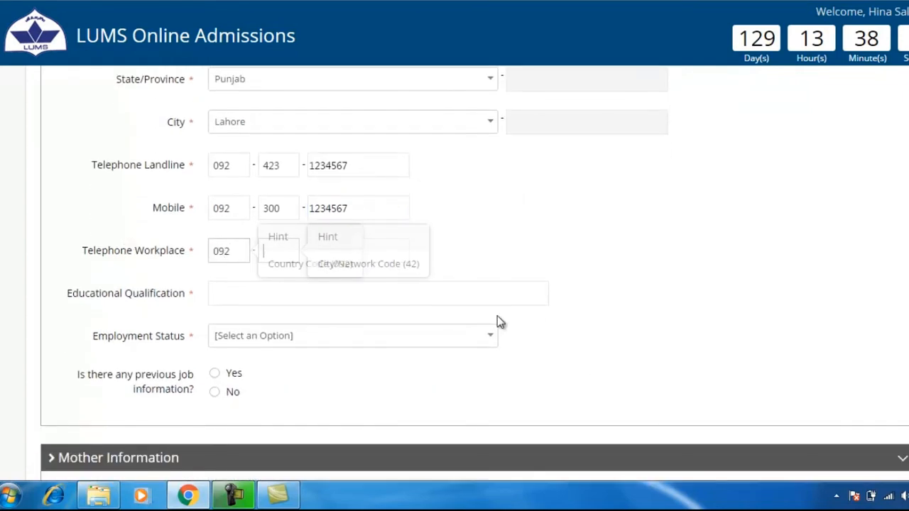
text(-300-)
text(123456)
text(7)
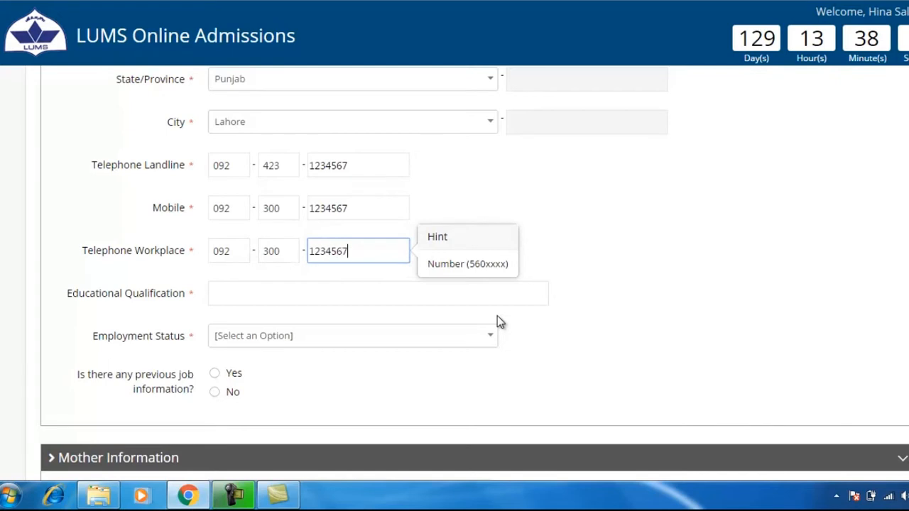
Step: Enter MBA as the father's educational qualification
click(393, 297)
text(MBA)
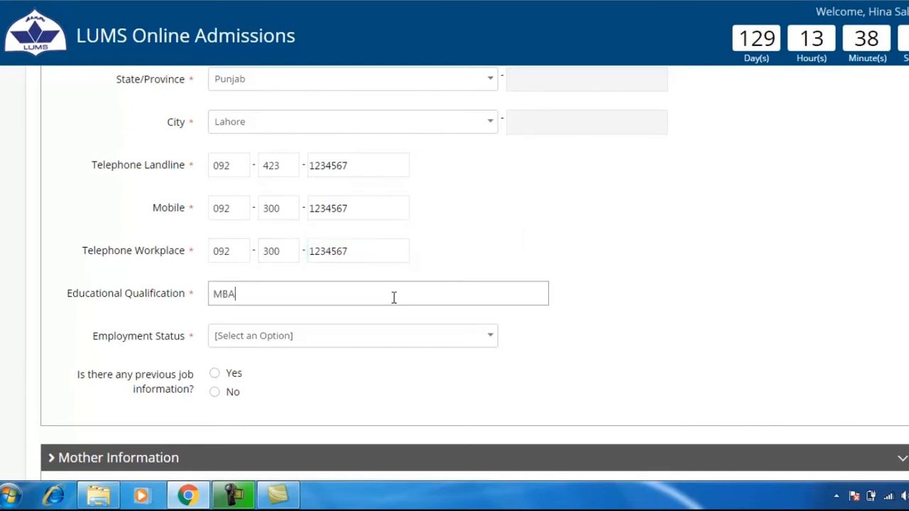
click(471, 337)
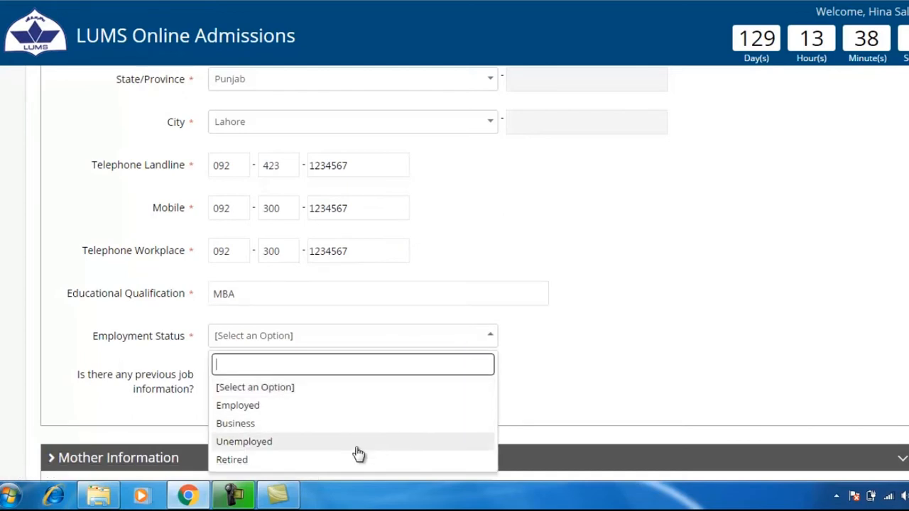
Step: Set the father as Employed, Marketing Manager at XYZ, 550000 gross and 500000 net salary
click(352, 407)
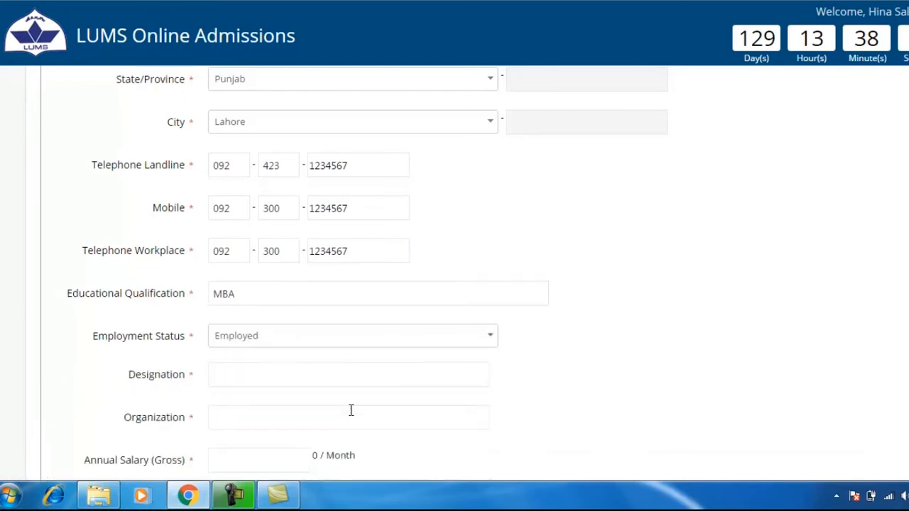
scroll(349, 412, down, 3)
click(245, 158)
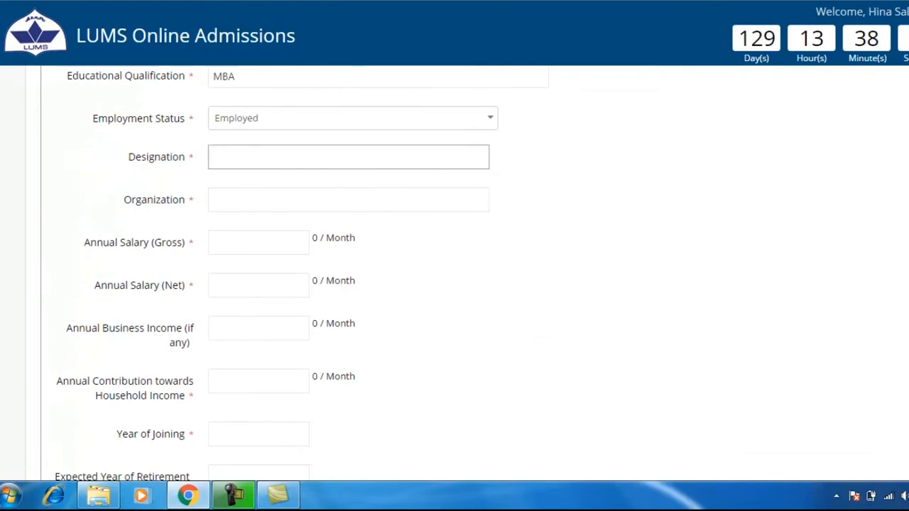
text(Marketing Manager)
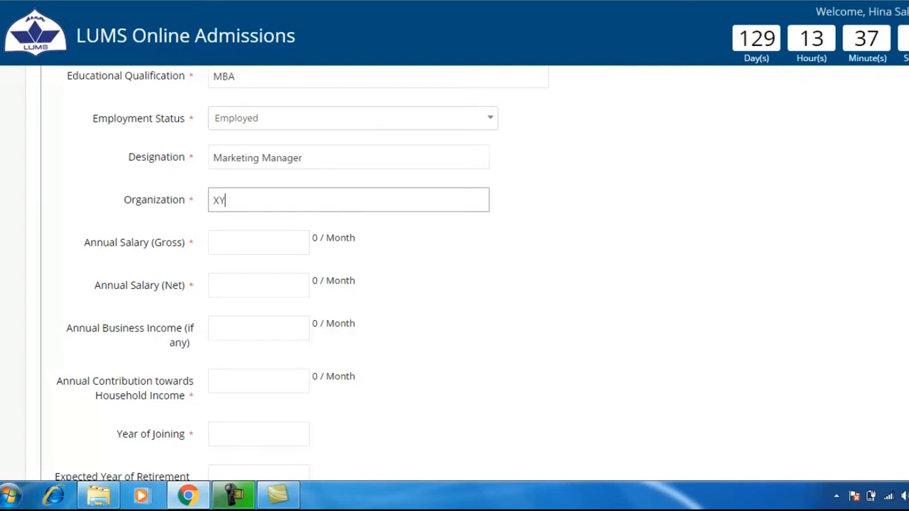
click(258, 242)
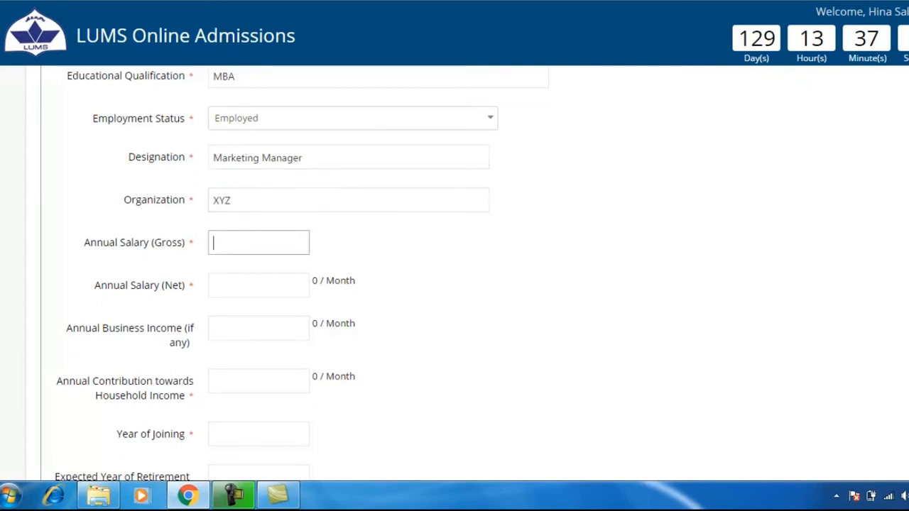
text(550000)
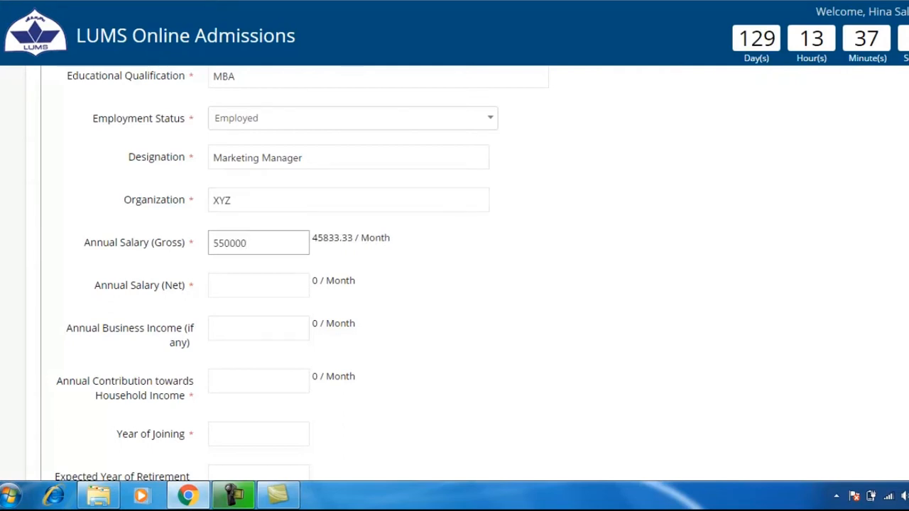
click(258, 285)
text(500000)
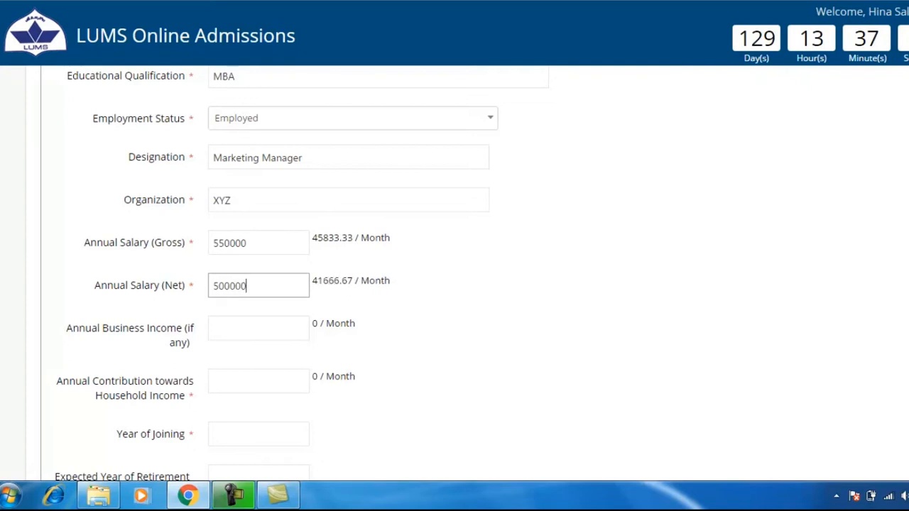
Step: Enter 0 household contribution, joined 1999, retiring 2025, 1000000 benefits, and no previous job
click(259, 328)
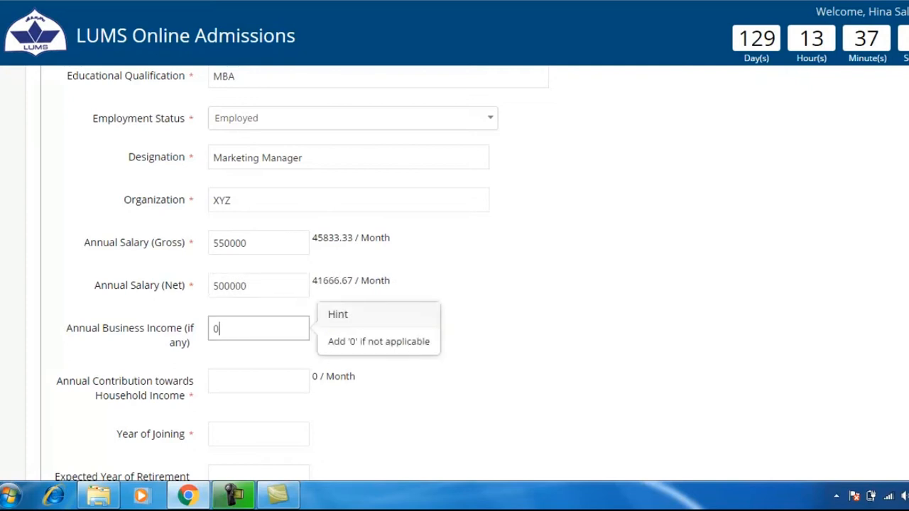
scroll(454, 270, down, 2)
click(263, 239)
text(0)
click(255, 288)
text(1999)
click(252, 328)
text(2025)
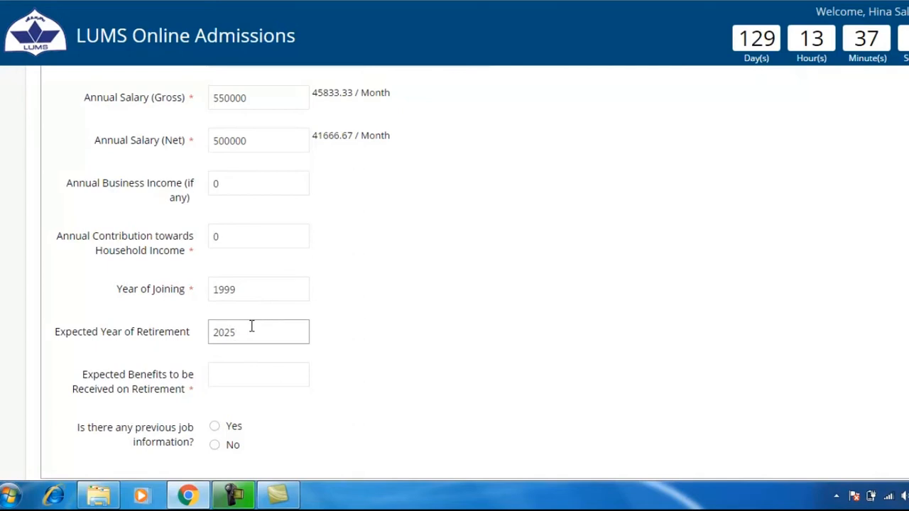
click(237, 377)
text(1000000)
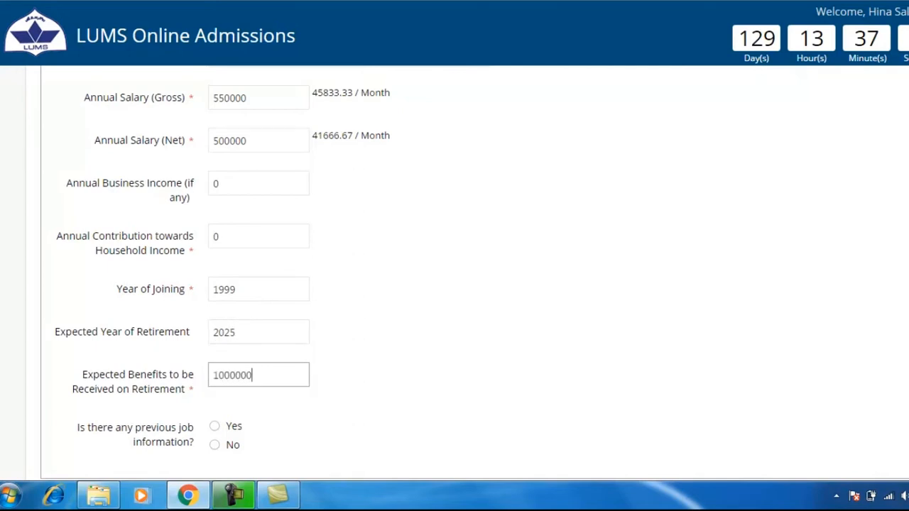
scroll(530, 324, down, 2)
click(216, 283)
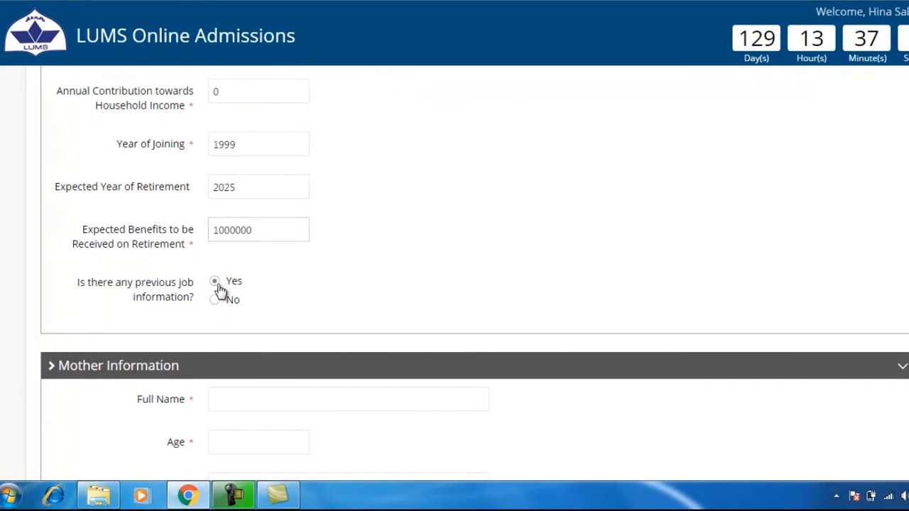
click(220, 301)
Step: Enter the mother's full name, age 50 and home address
scroll(512, 304, down, 3)
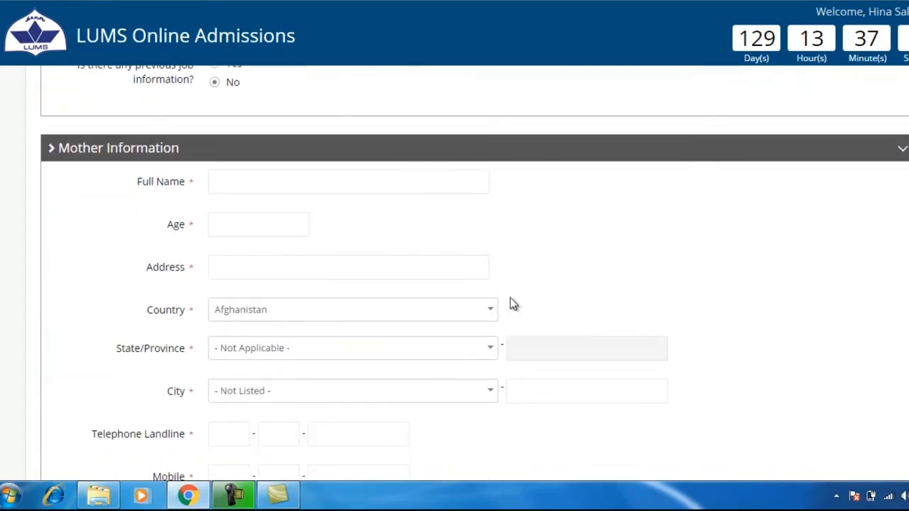
click(235, 182)
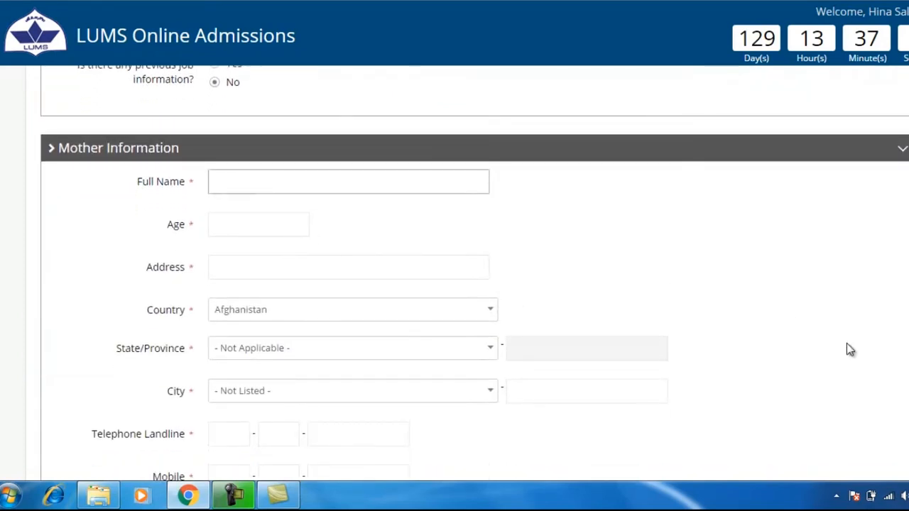
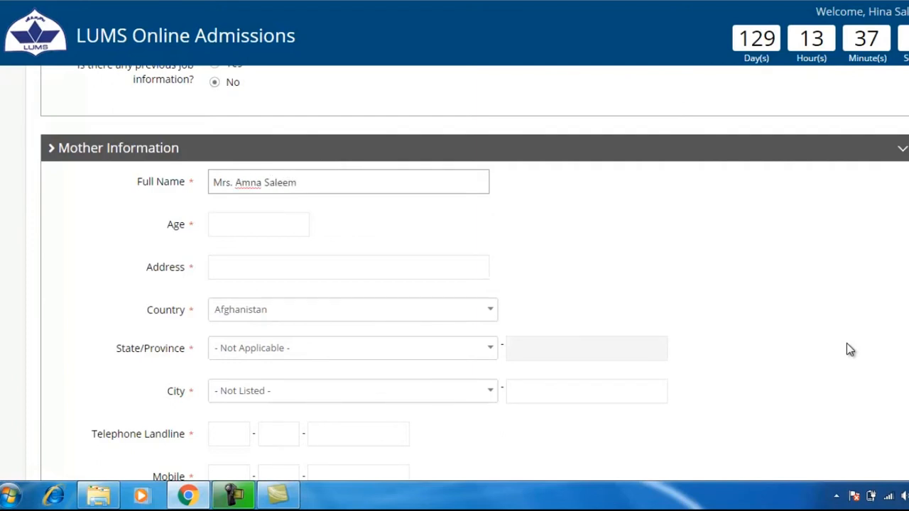
click(241, 234)
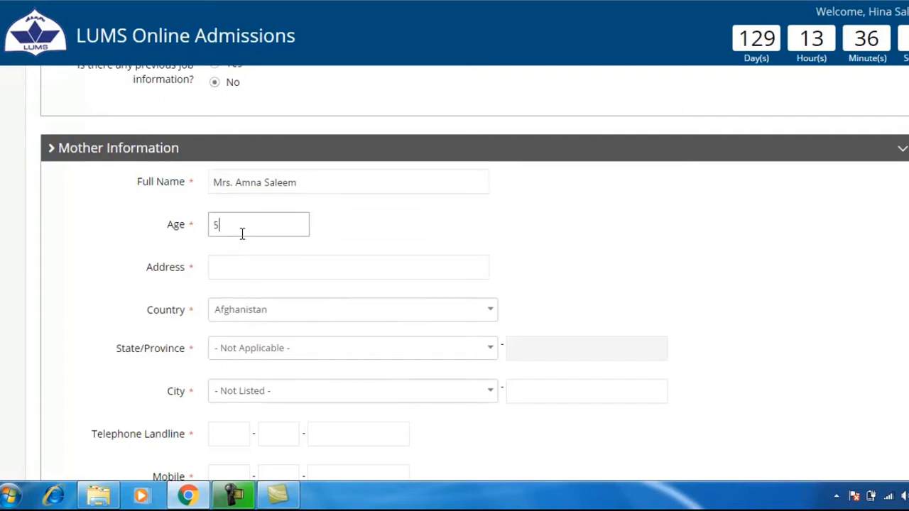
click(237, 263)
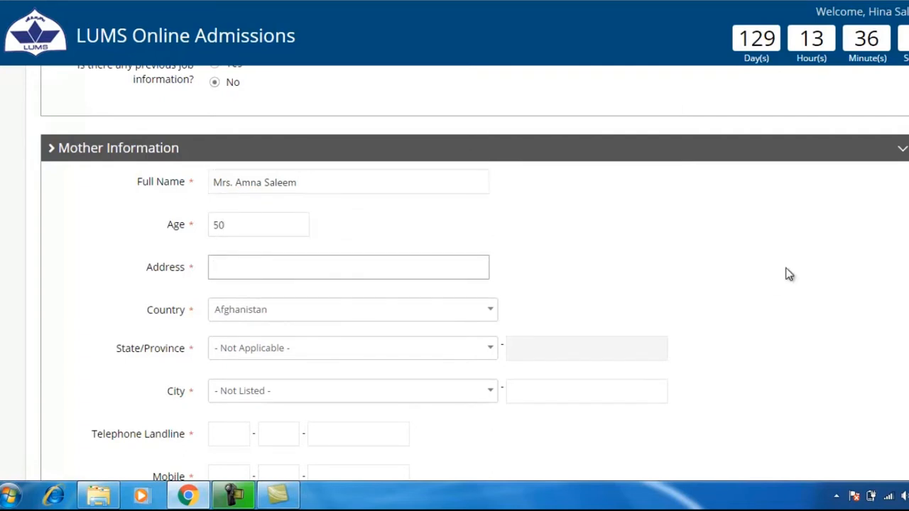
text(LUMS, DHA)
Step: Set the mother's country to Pakistan, province to Punjab and city to Lahore
click(490, 312)
text(paki)
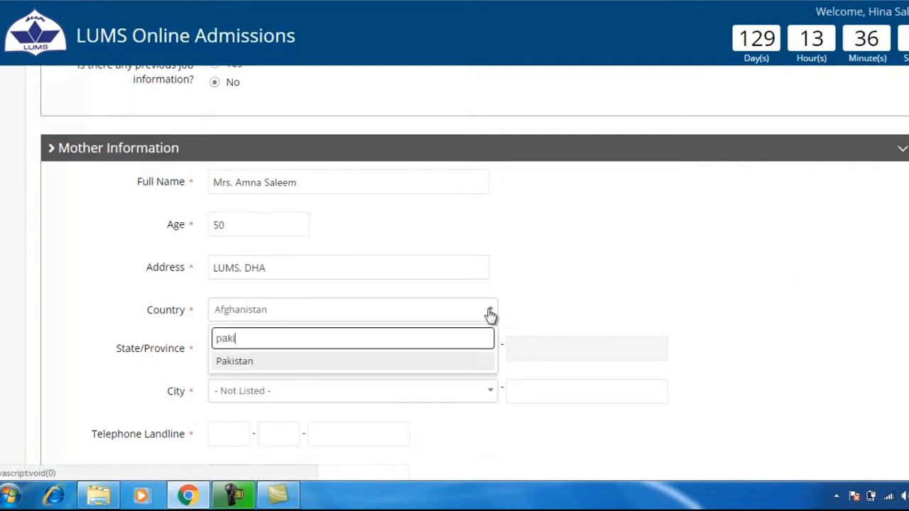
key(Return)
scroll(490, 314, down, 2)
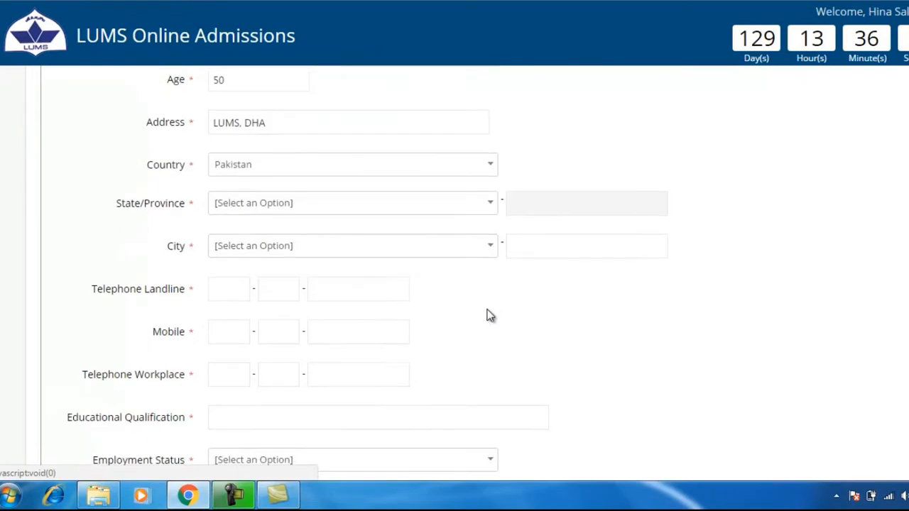
click(490, 202)
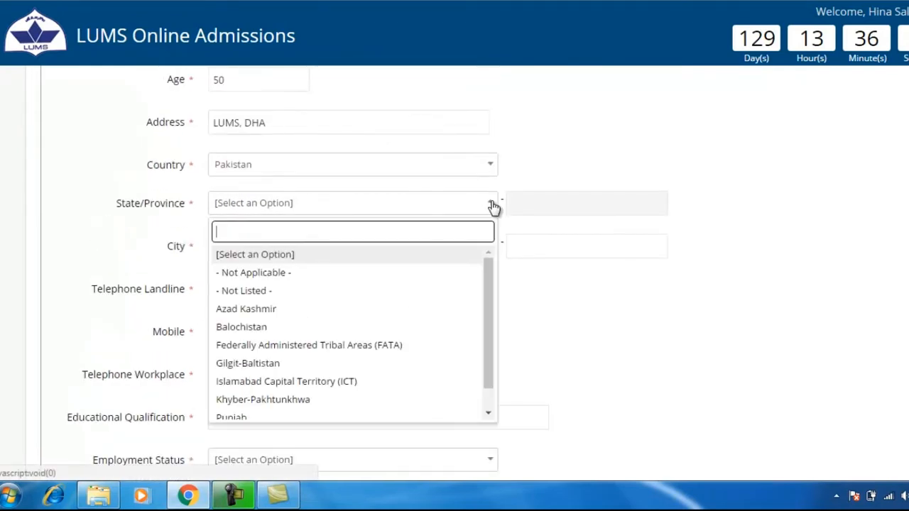
text(punj)
key(Return)
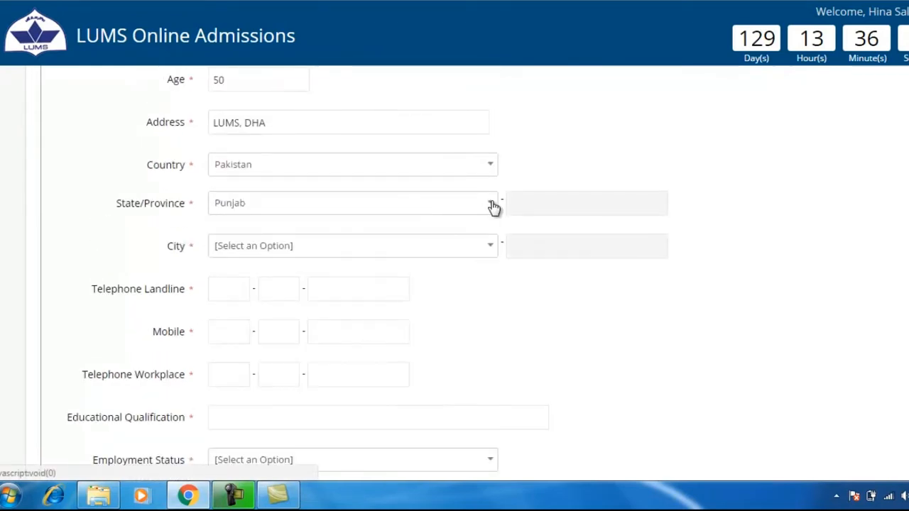
click(490, 249)
text(laho)
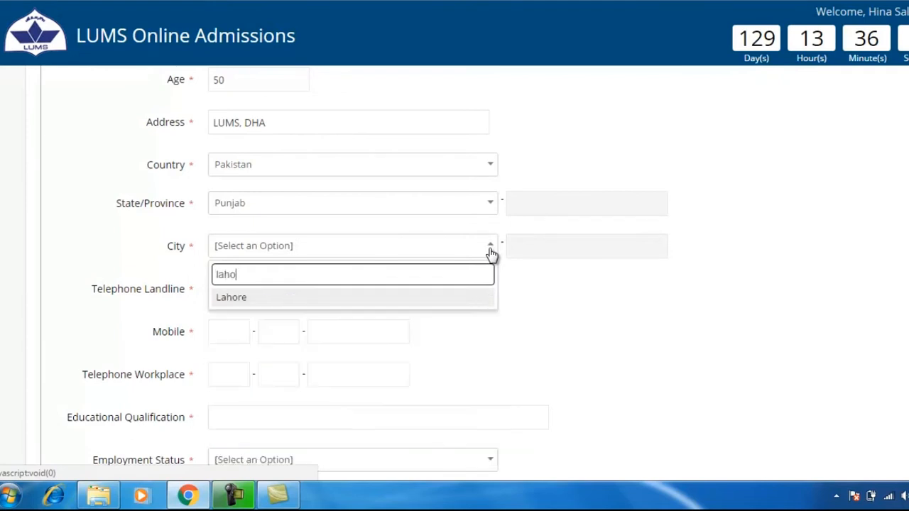
key(Return)
click(226, 285)
Step: Fill in the mother's landline, mobile and workplace telephone numbers
text(092)
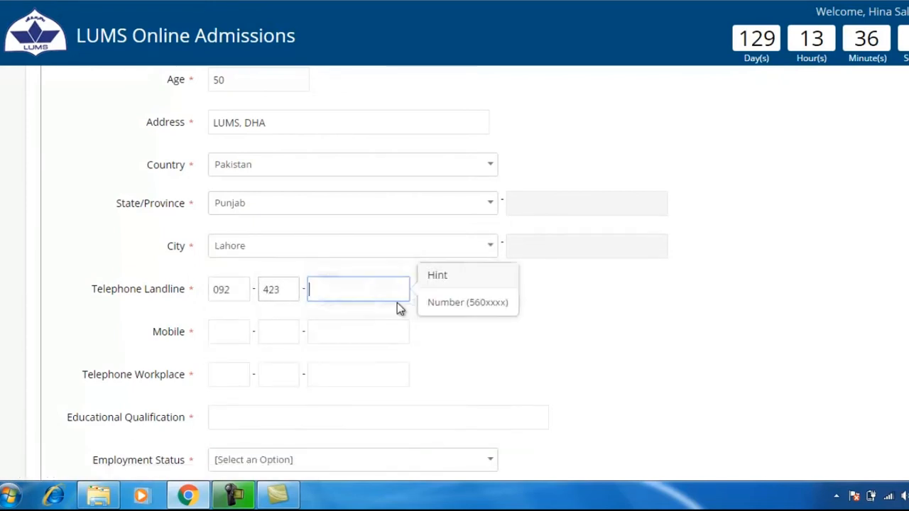
text(4231234567)
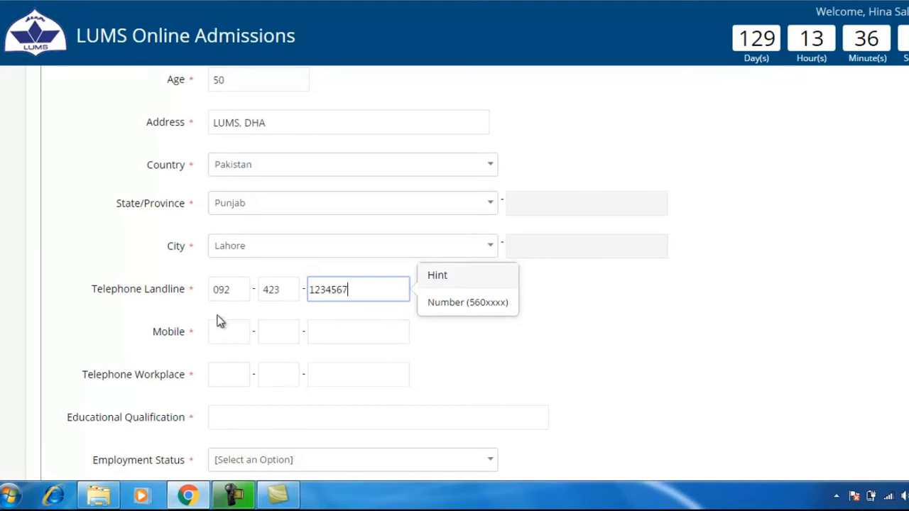
click(218, 330)
text(092)
text(300)
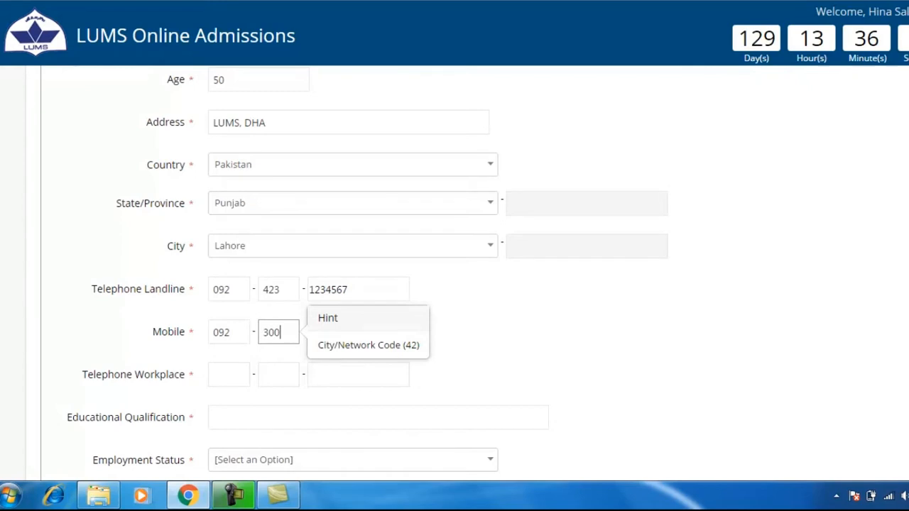
text(1234567)
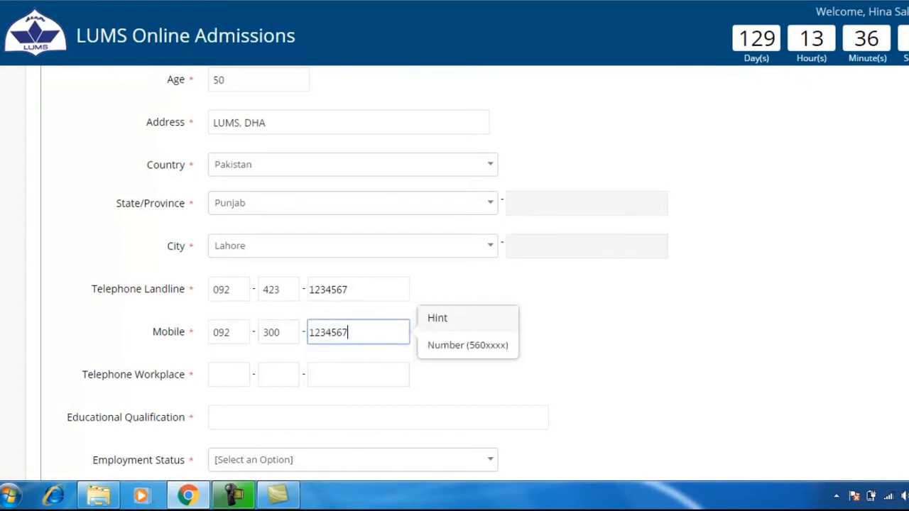
click(238, 373)
scroll(895, 373, down, 2)
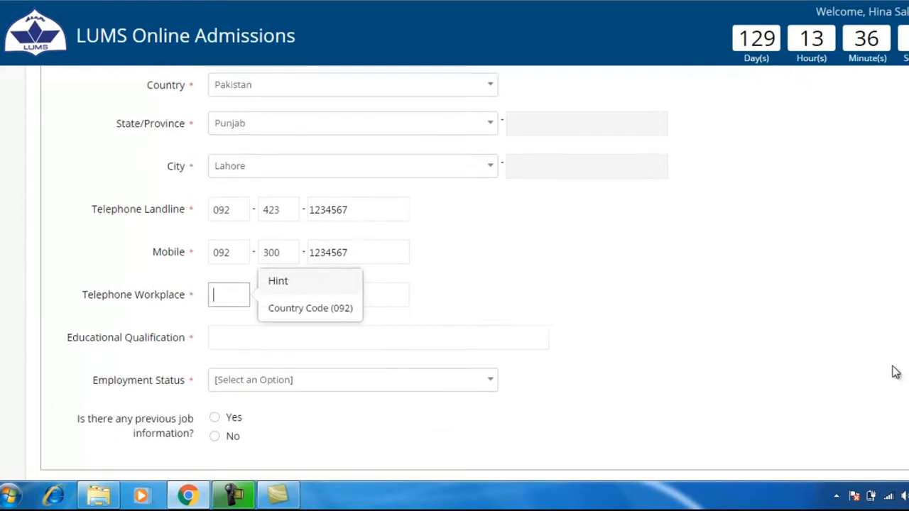
text(0923001)
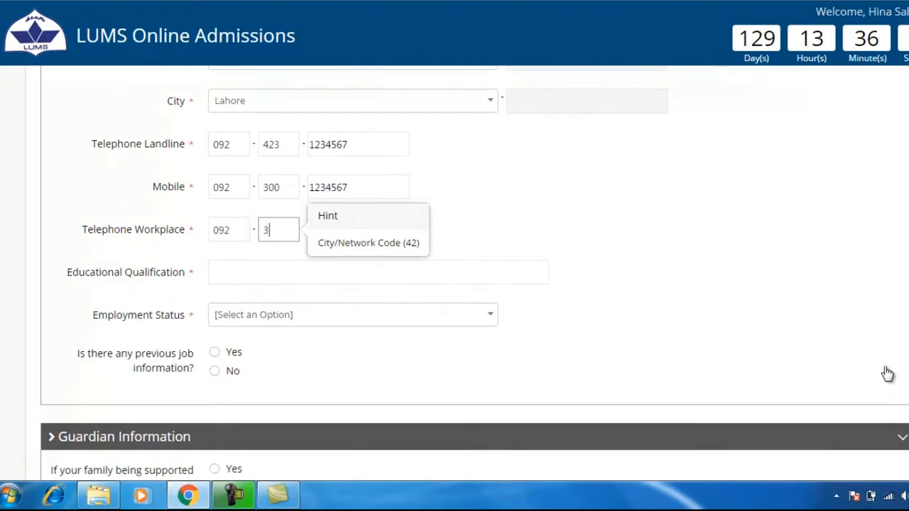
text(234567)
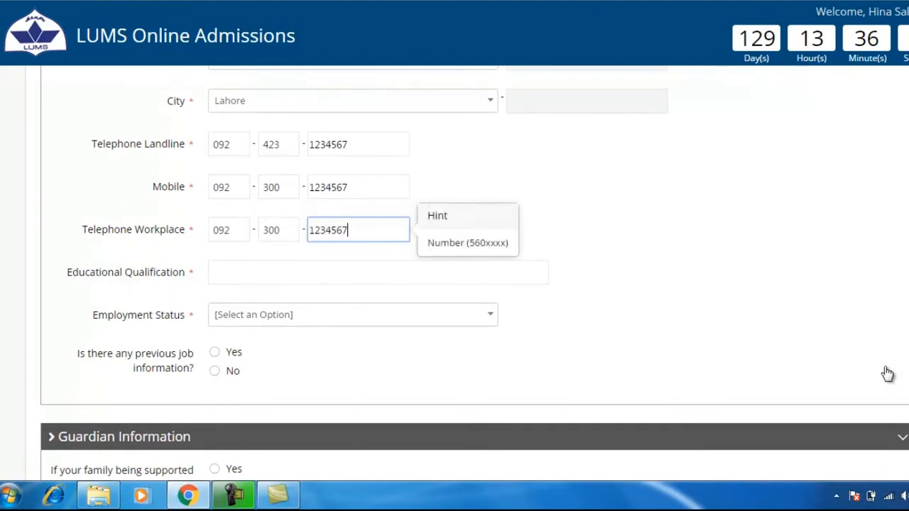
Step: Enter Masters qualification, Unemployed as a housewife since 1999, and no previous job
click(232, 264)
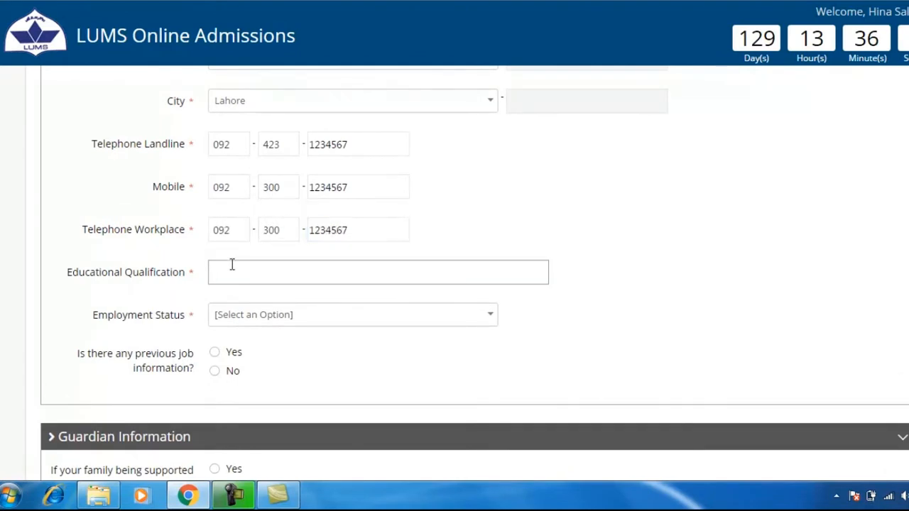
text(Masters)
click(495, 317)
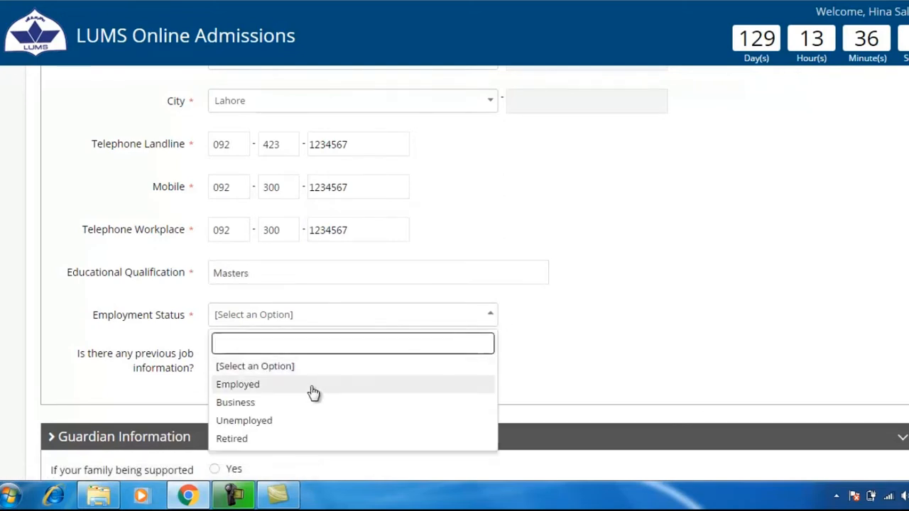
click(279, 429)
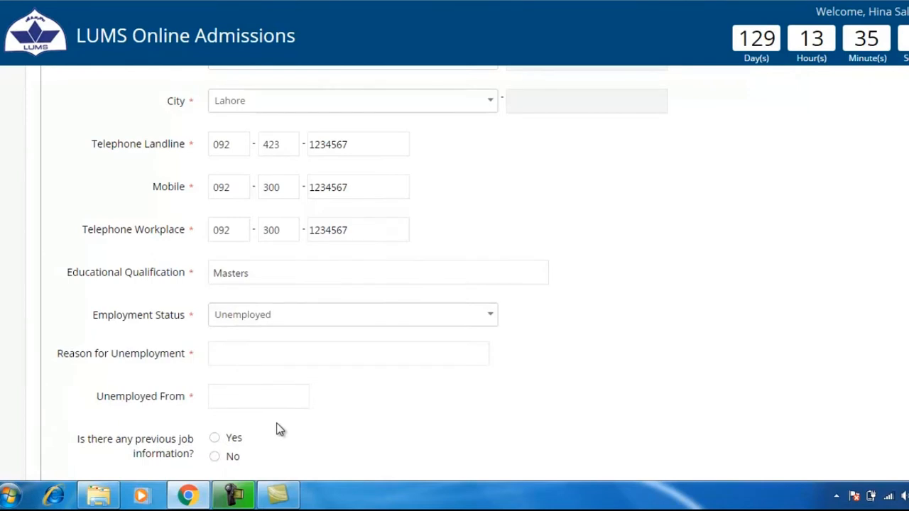
scroll(278, 395, down, 2)
click(260, 201)
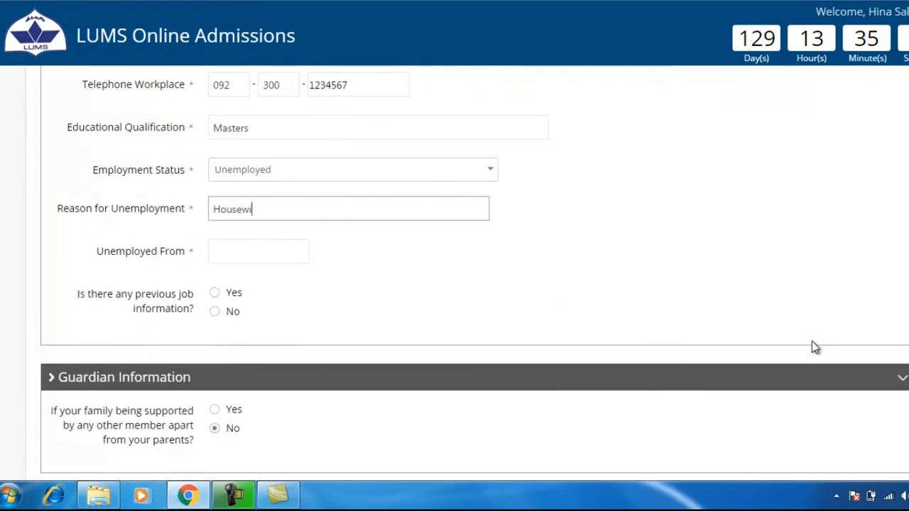
click(269, 251)
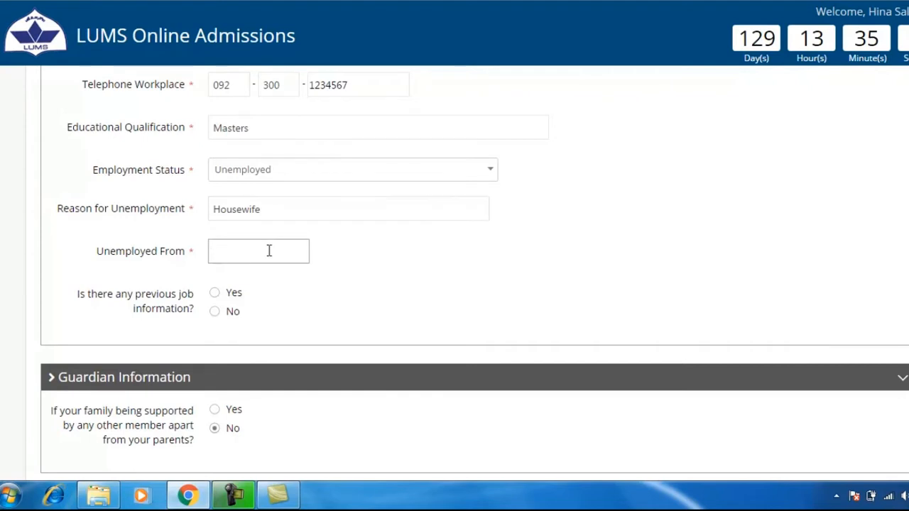
text(1999)
click(215, 312)
scroll(295, 321, down, 1)
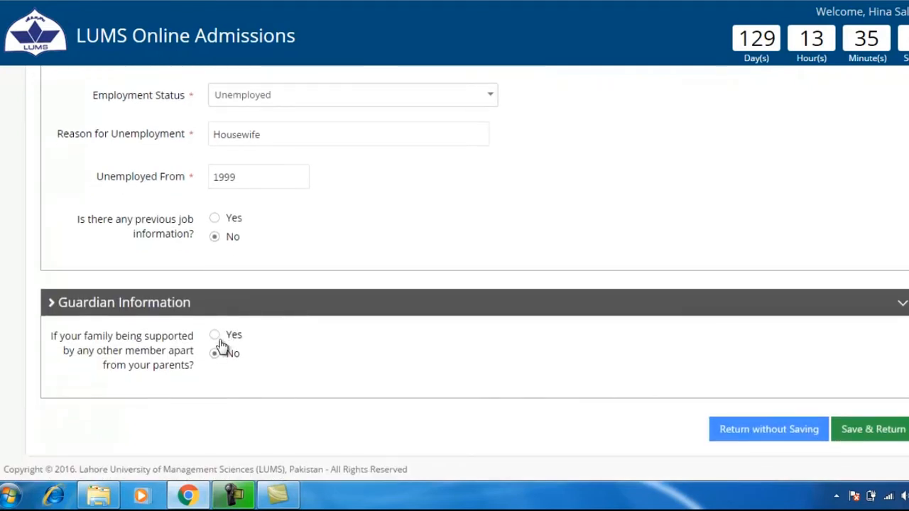
Step: Save the parent details and return to the summary's Section/Status table
click(883, 438)
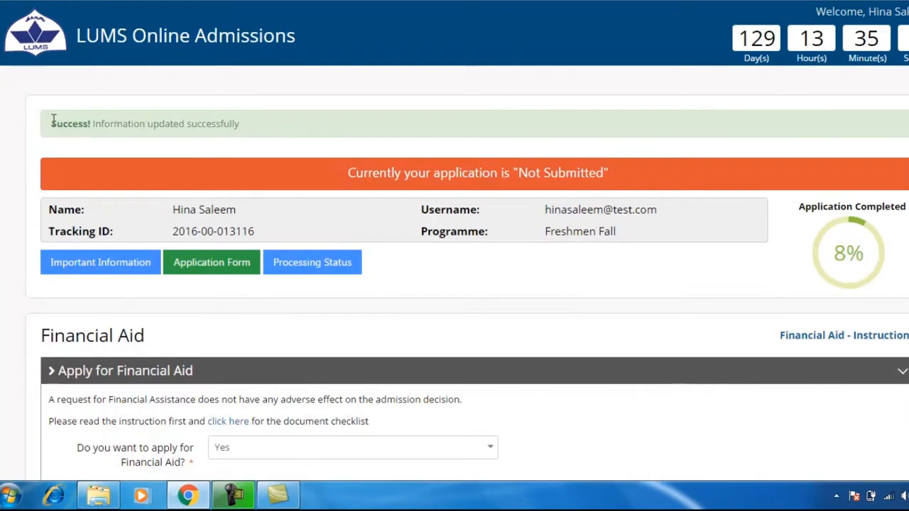
drag(54, 121, 258, 125)
click(306, 197)
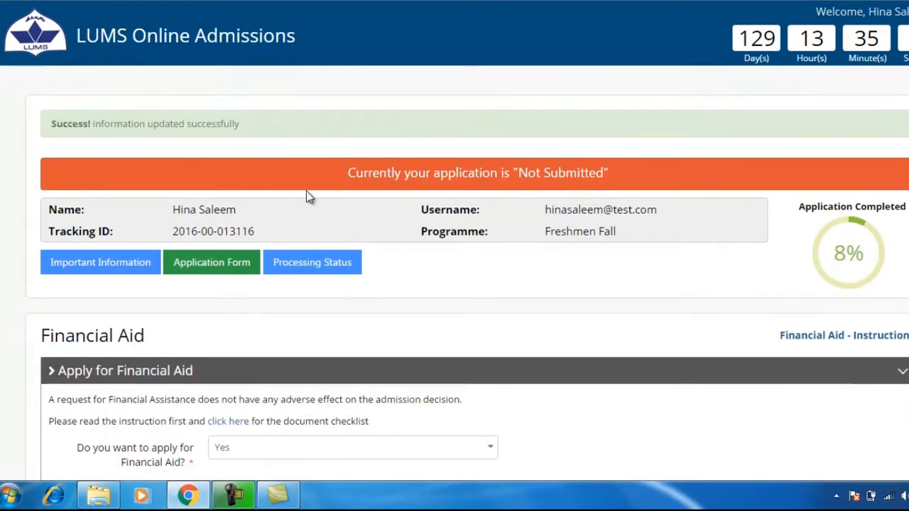
scroll(390, 278, down, 7)
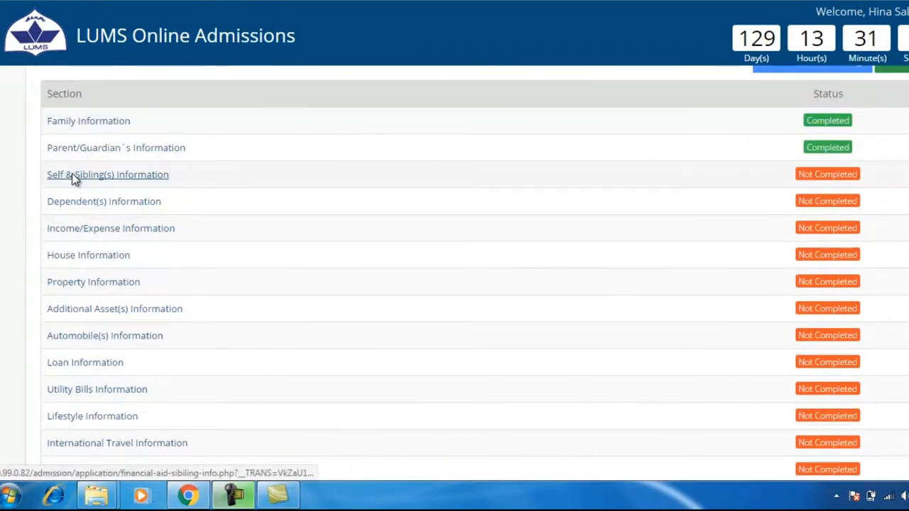
Step: Open the Self & Sibling(s) Information section
click(72, 175)
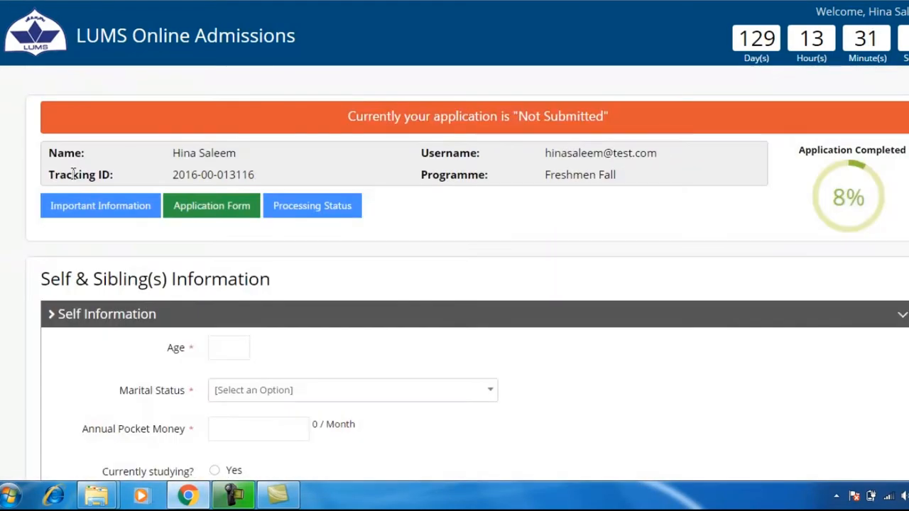
drag(39, 279, 291, 279)
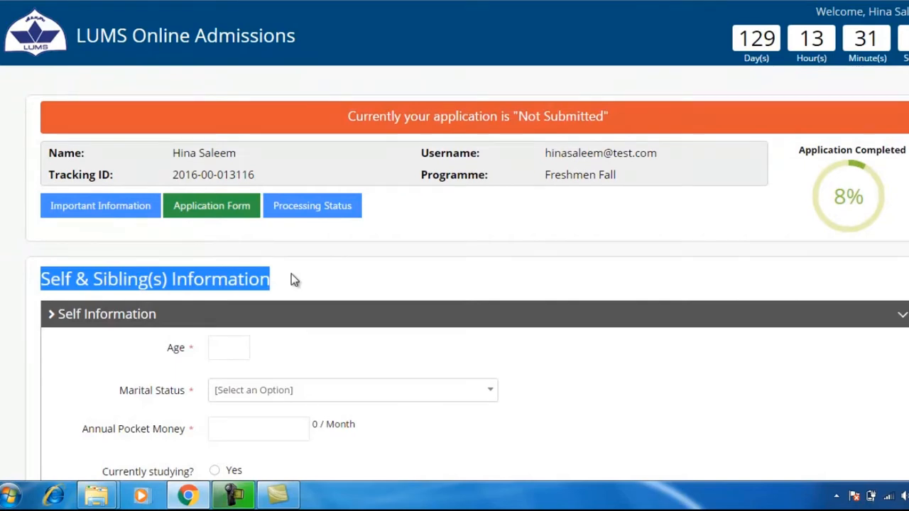
click(293, 279)
scroll(292, 280, down, 2)
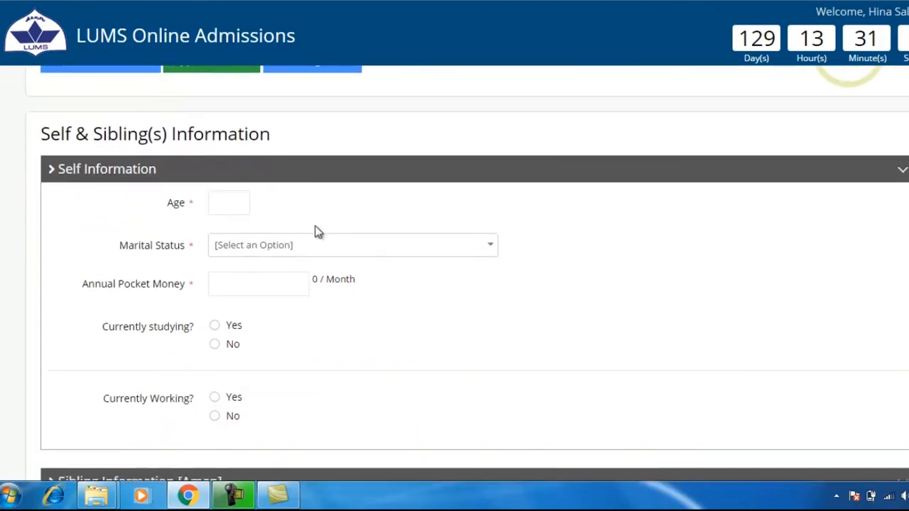
Step: Enter age 19, marital status Single, 12000 annual pocket money, and currently studying Yes
click(233, 205)
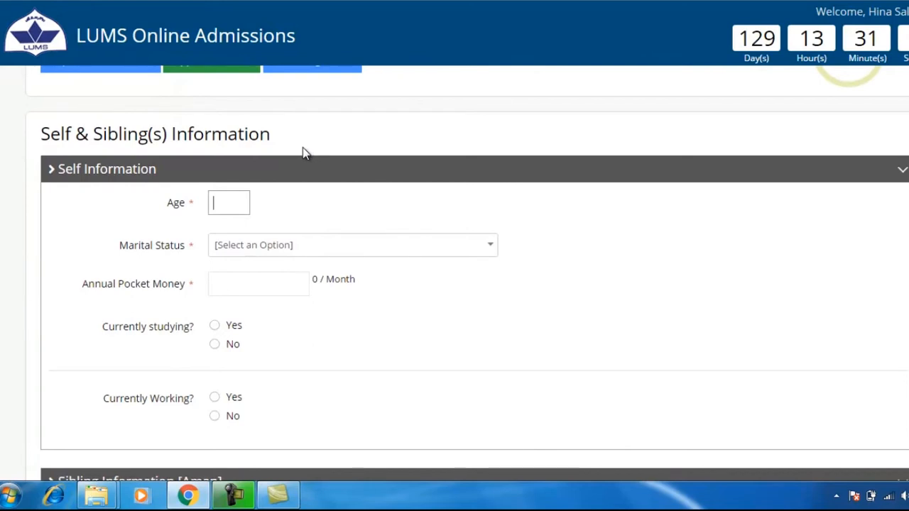
text(19)
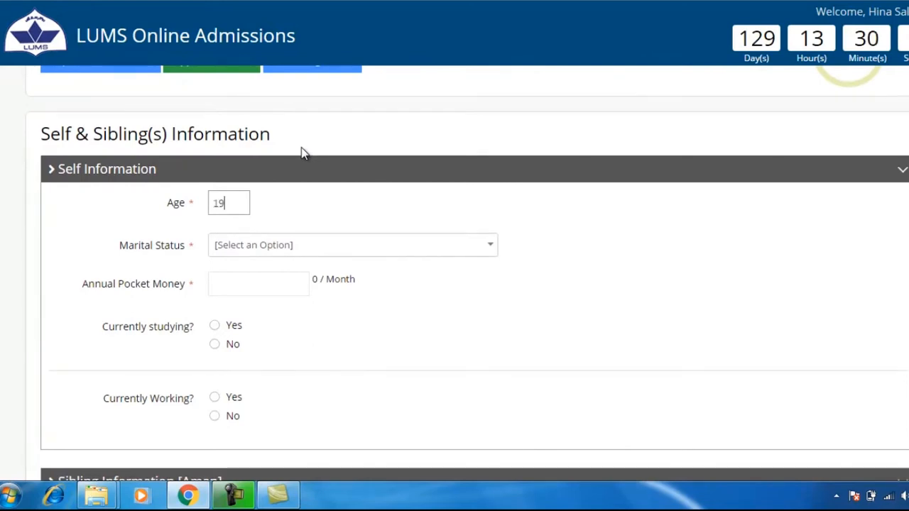
click(476, 253)
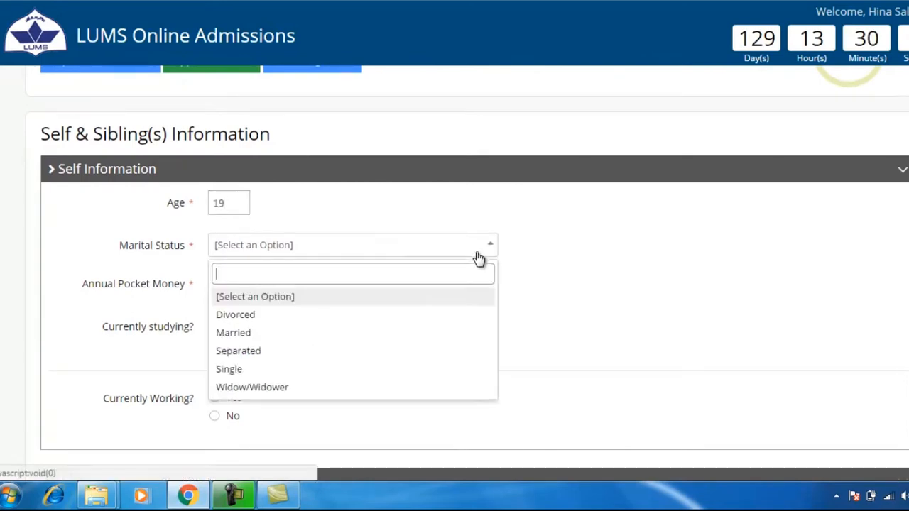
click(258, 370)
click(251, 284)
text(12000)
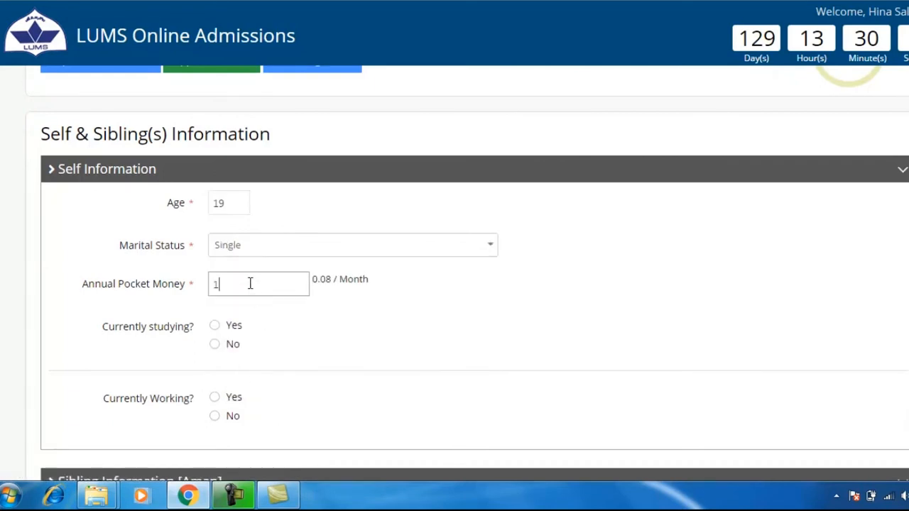
click(215, 327)
scroll(215, 334, down, 2)
Step: Enter annual tuition fee 50000, scholarship 0, and parent's fee contribution 50000
click(213, 237)
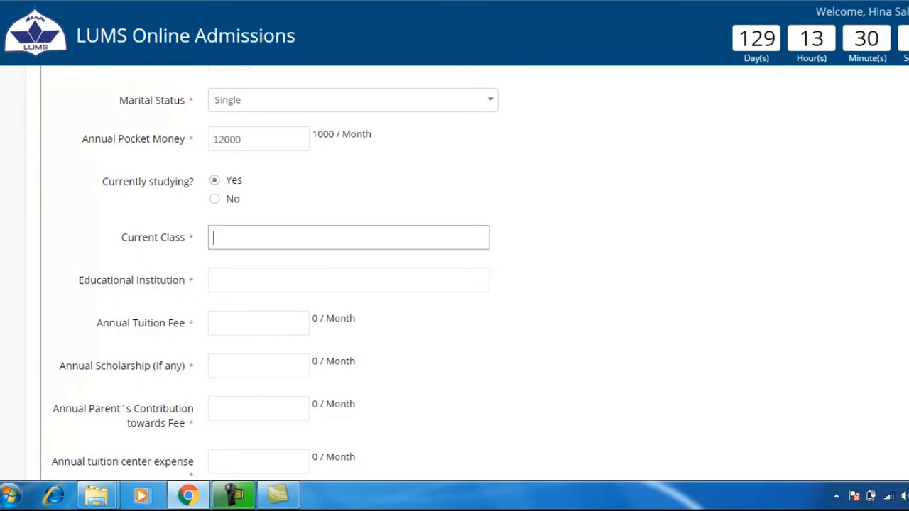
key(Tab)
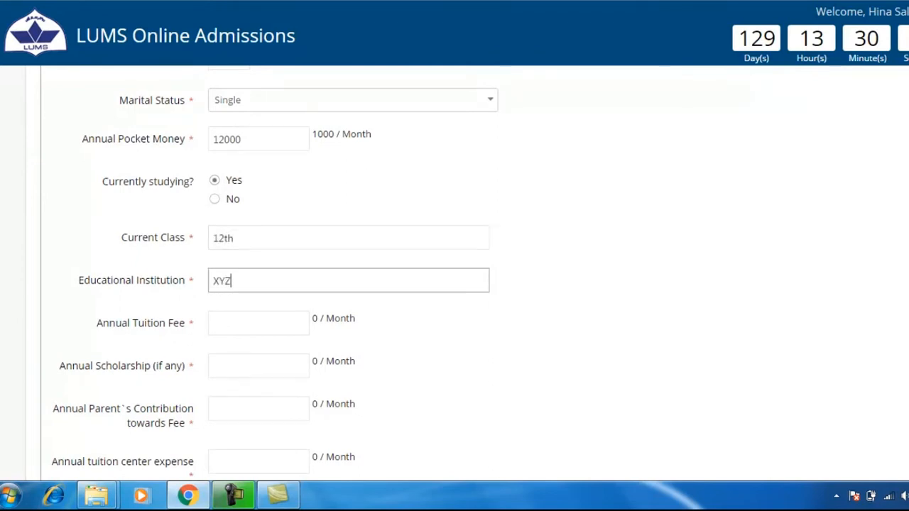
key(Tab)
text(50000)
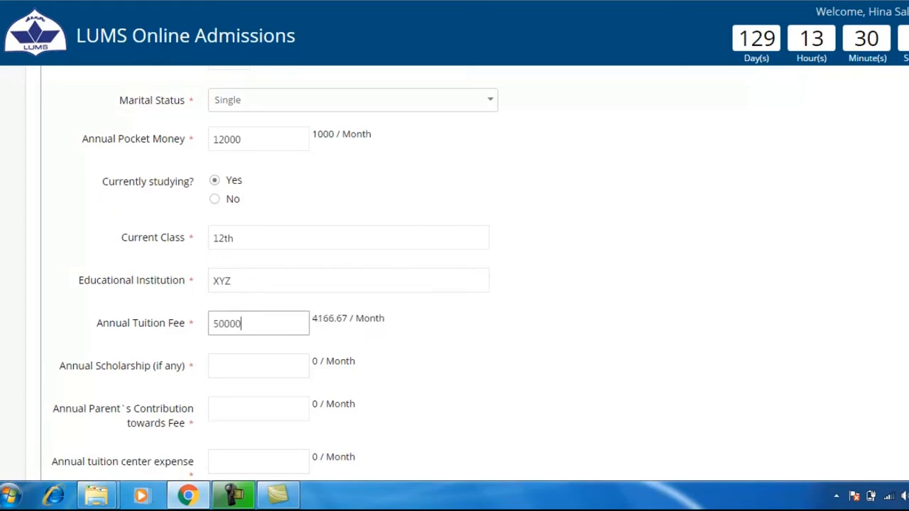
key(Tab)
scroll(868, 423, down, 2)
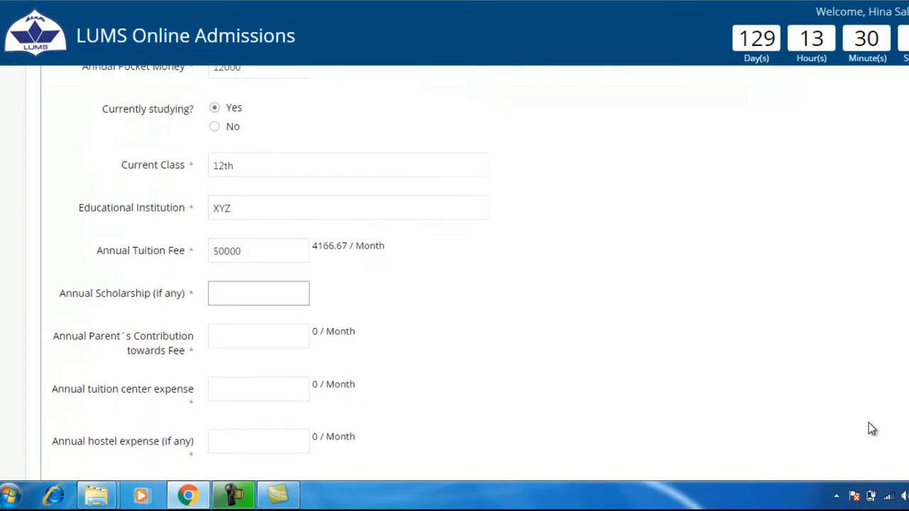
text(0)
click(258, 264)
text(50000)
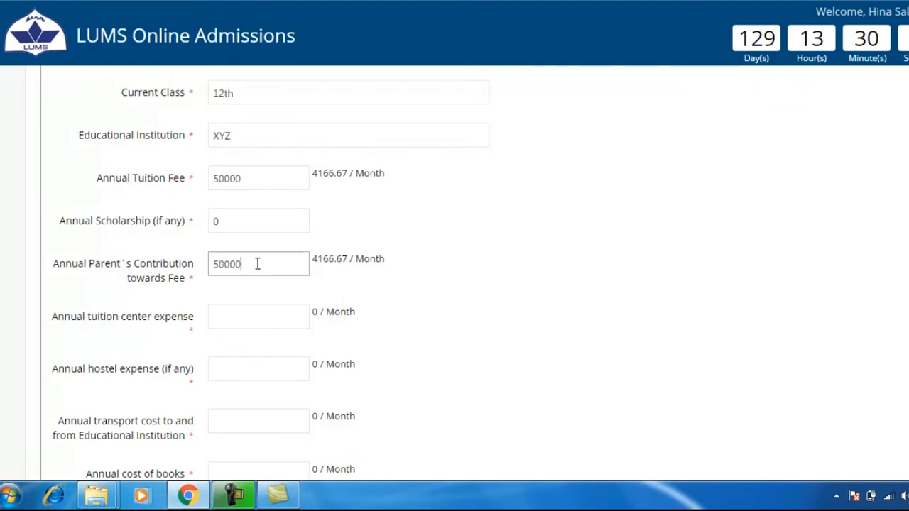
Step: Enter tuition centre 0, hostel 0, transport 12000, books 15000, and completion year 2017
click(248, 310)
text(0)
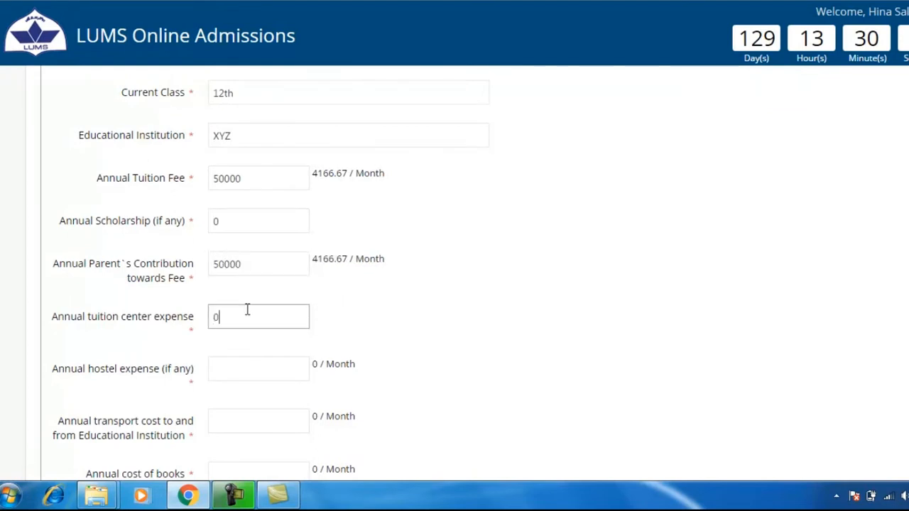
click(243, 373)
text(0)
scroll(233, 377, down, 2)
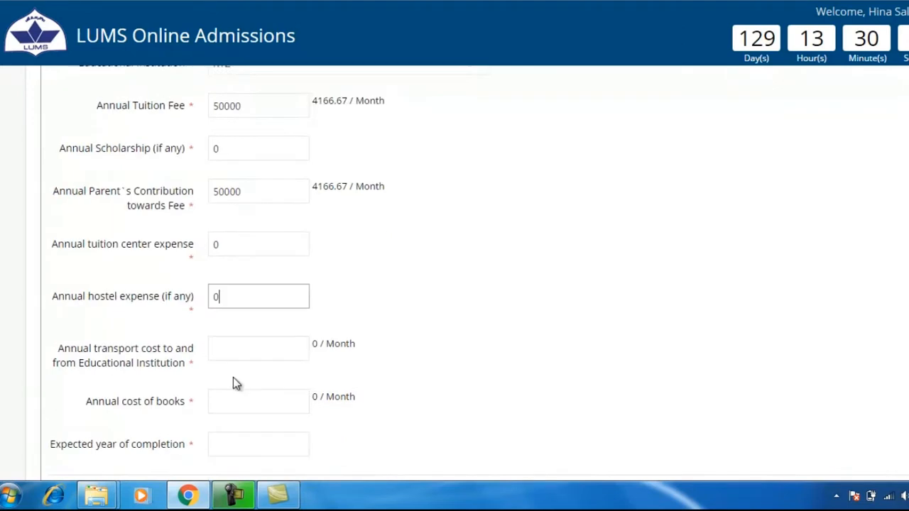
key(Tab)
text(12000)
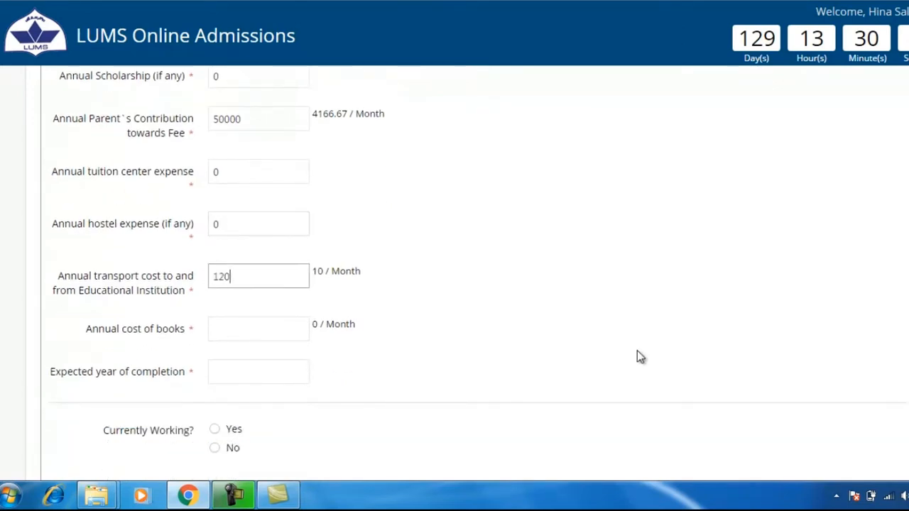
click(252, 327)
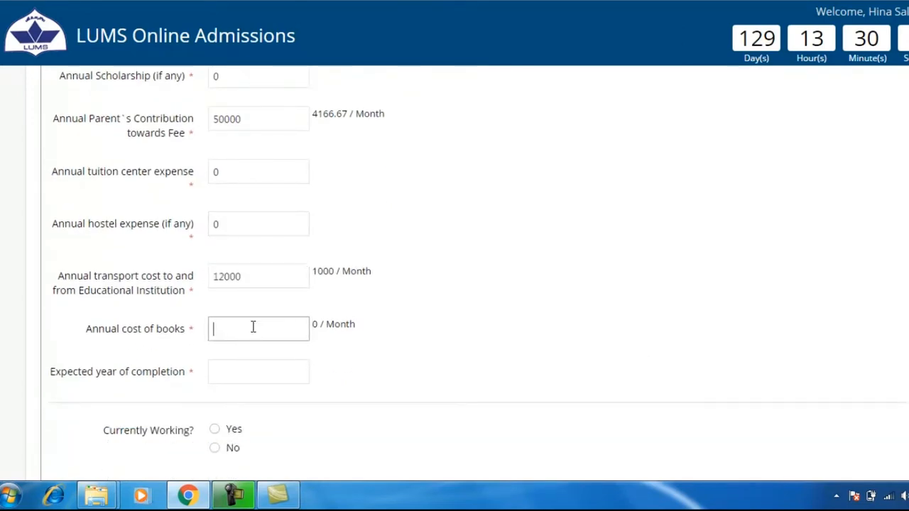
scroll(254, 330, down, 1)
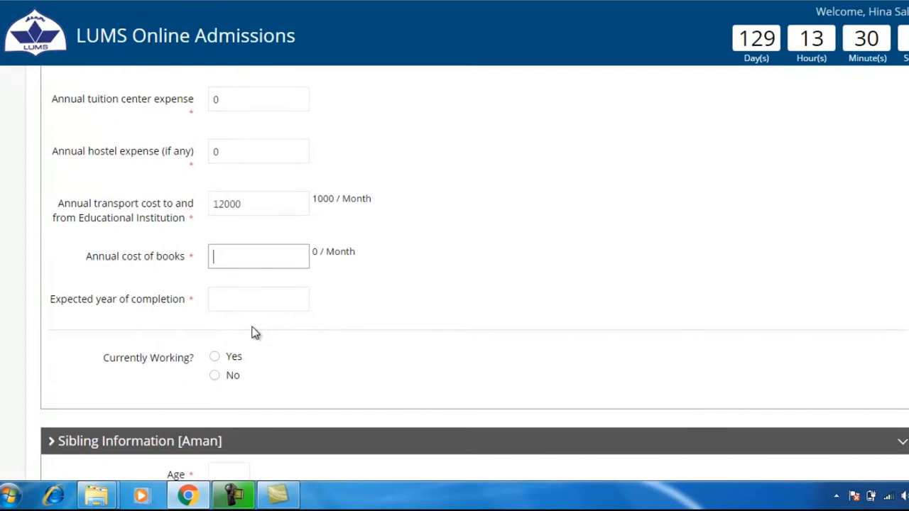
text(15000)
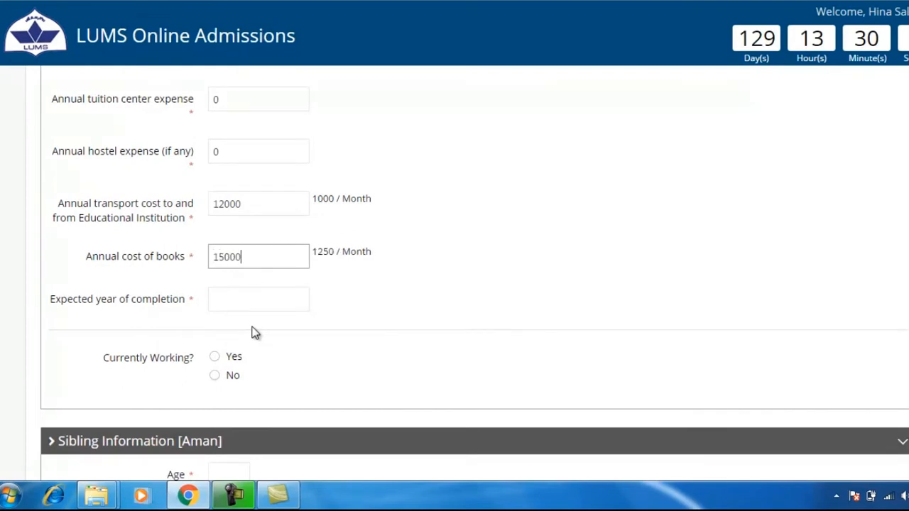
click(240, 301)
text(2017)
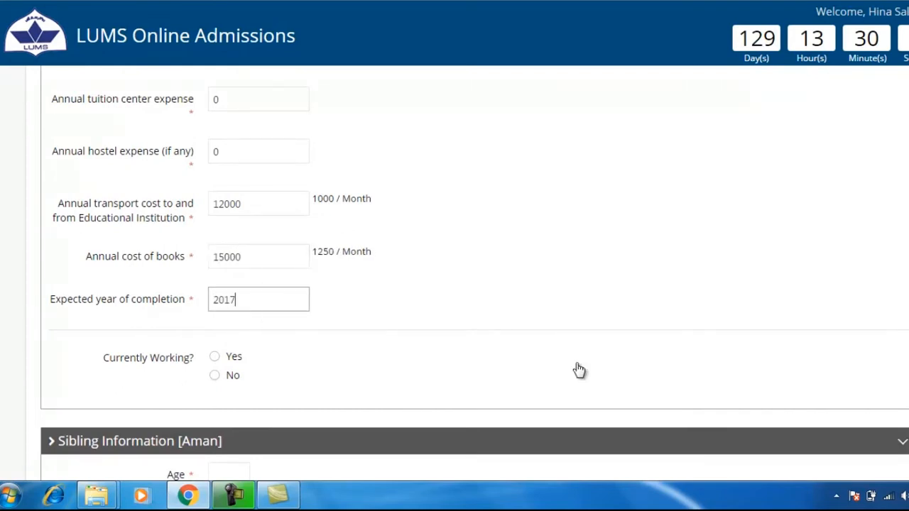
Step: Mark the family member as not working, with reason 'studying'
click(214, 378)
scroll(246, 361, down, 2)
click(246, 273)
text(studying)
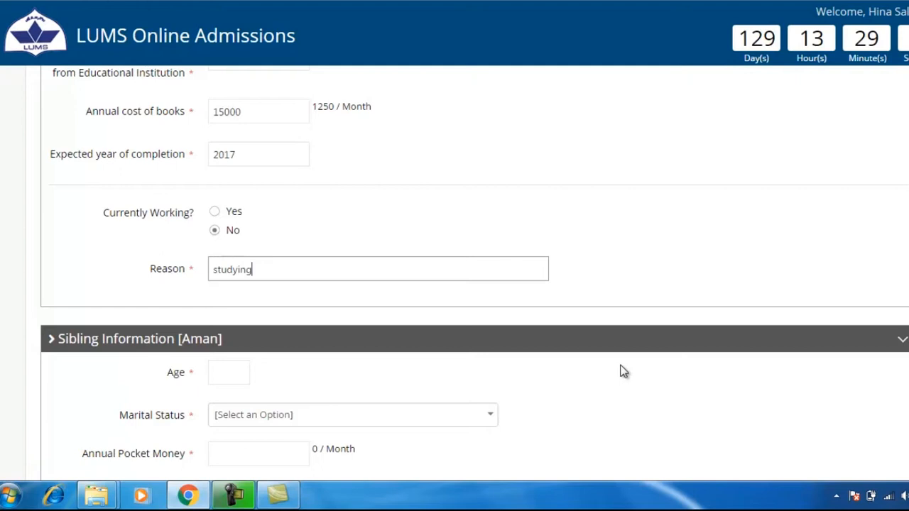
scroll(623, 371, down, 2)
Step: Set the sibling as Single with 0 pocket money, not studying because 'Working'
click(224, 233)
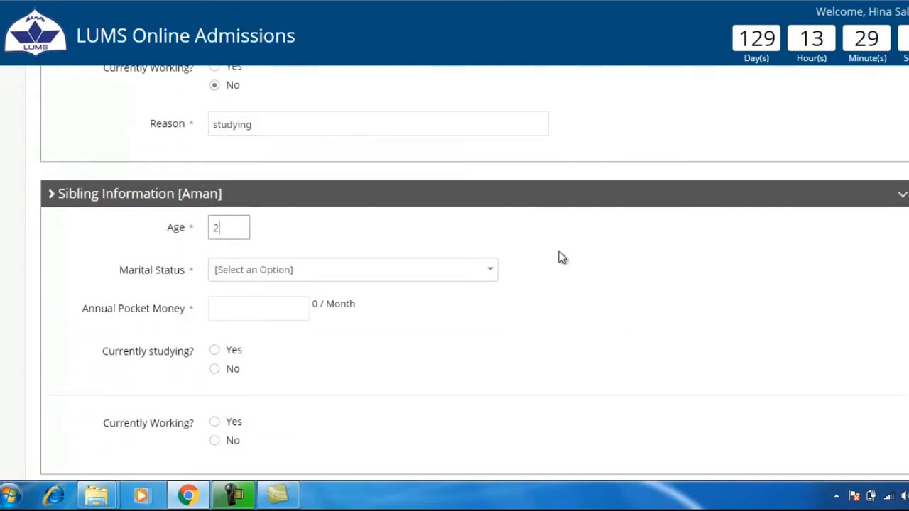
click(492, 275)
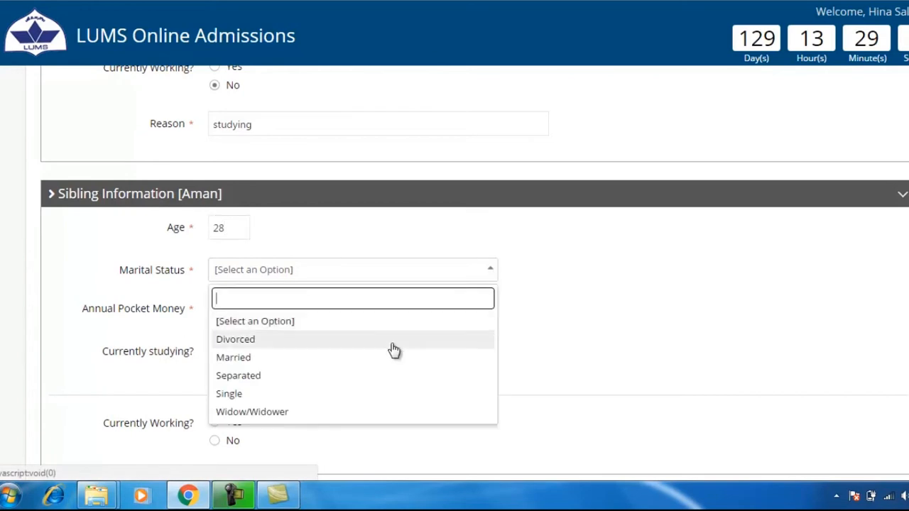
click(268, 395)
scroll(268, 376, down, 2)
click(237, 157)
text(0)
click(215, 224)
click(254, 266)
text(Working)
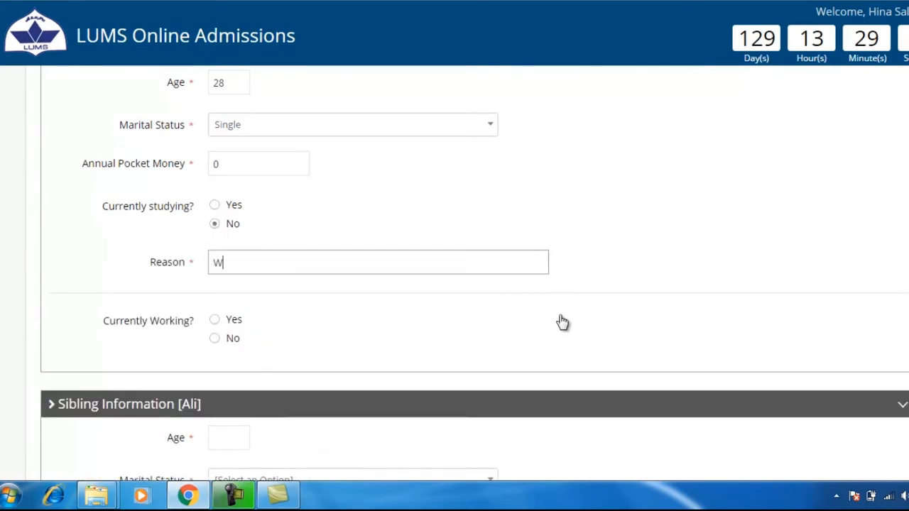
Step: Mark the sibling as working, occupation Employed, designation Financial Analyst
click(233, 323)
scroll(348, 320, down, 1)
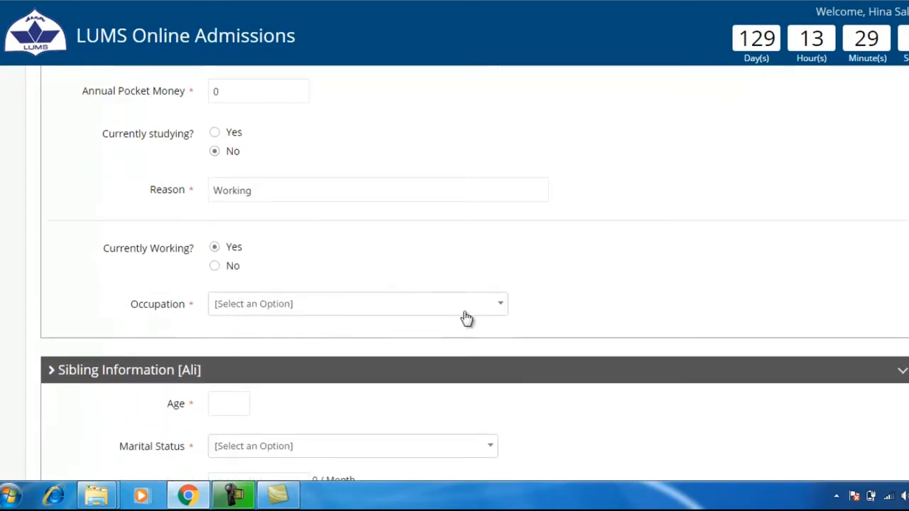
click(497, 310)
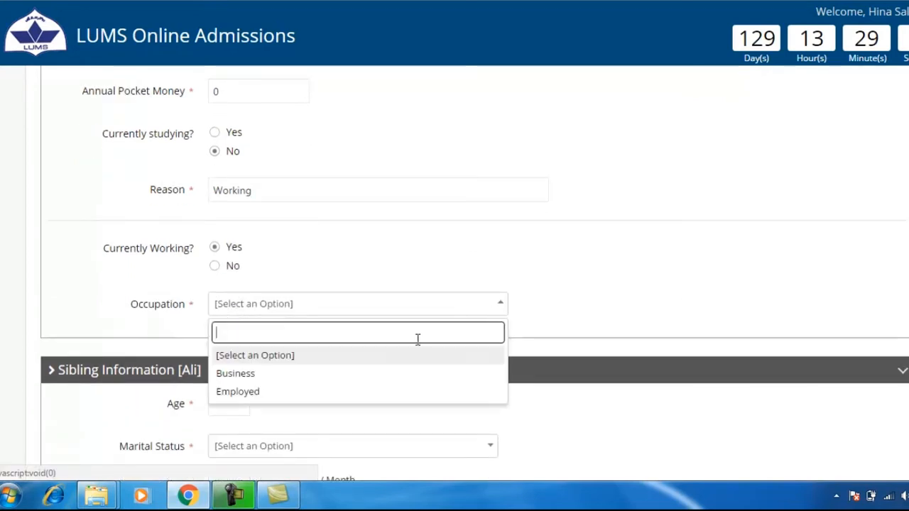
click(268, 392)
scroll(266, 387, down, 2)
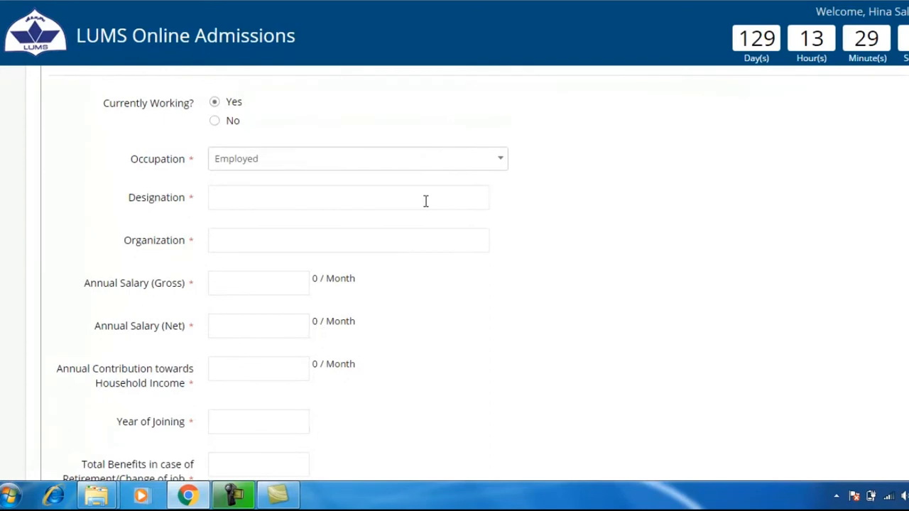
click(502, 161)
click(311, 205)
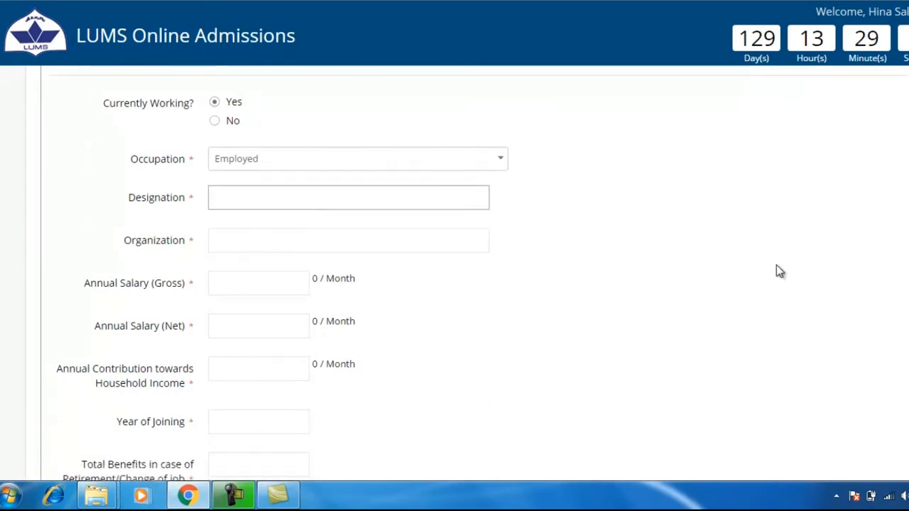
text(Financial Analyst)
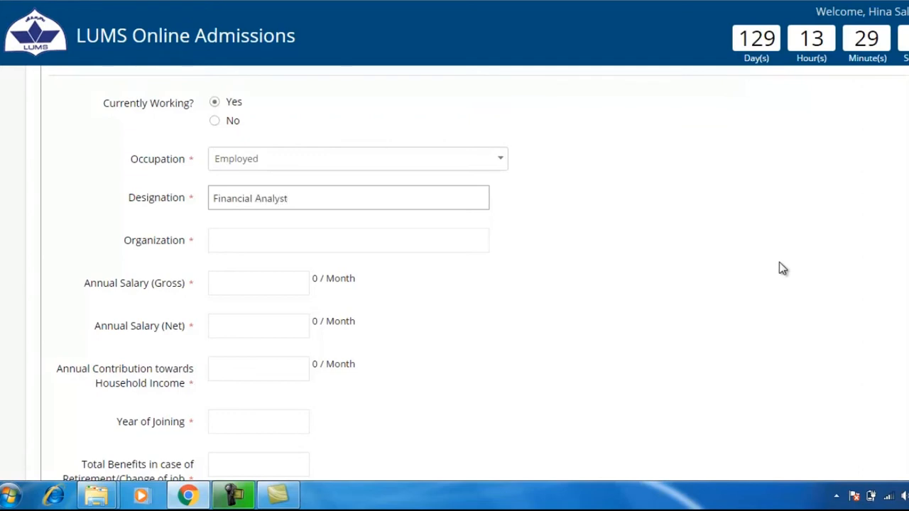
Step: Enter organization XYZ, gross salary 600000, net salary 550000, and 200000 household contribution
click(367, 240)
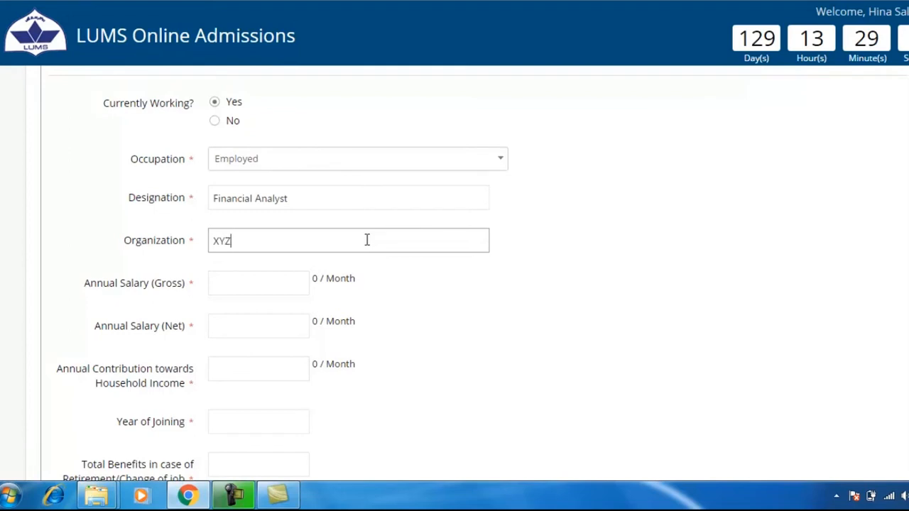
click(293, 278)
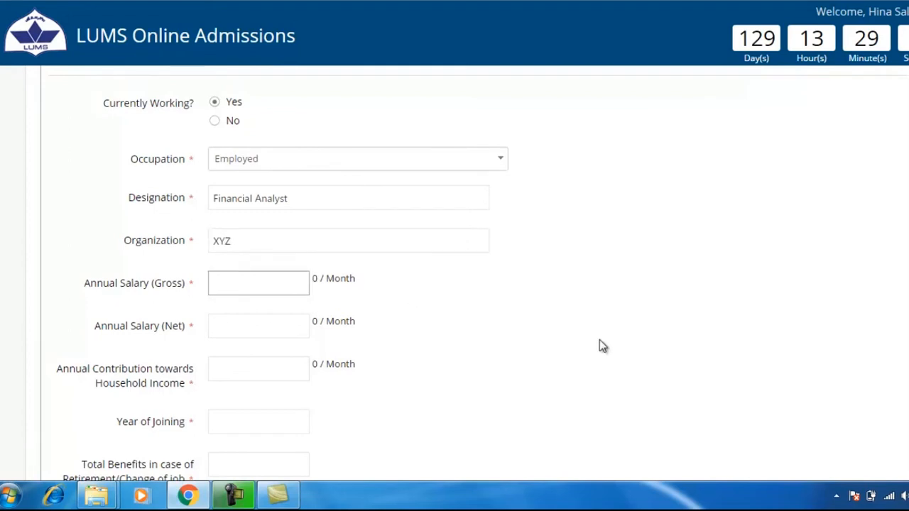
text(600000)
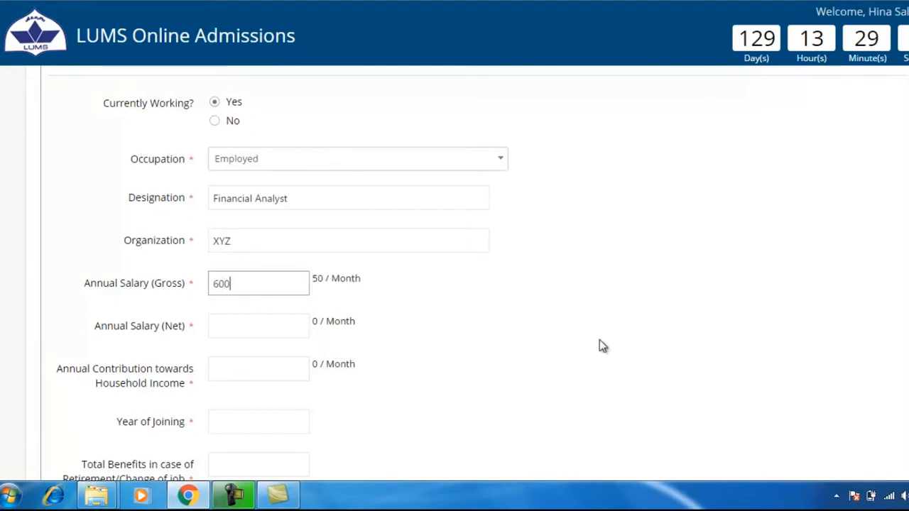
click(273, 315)
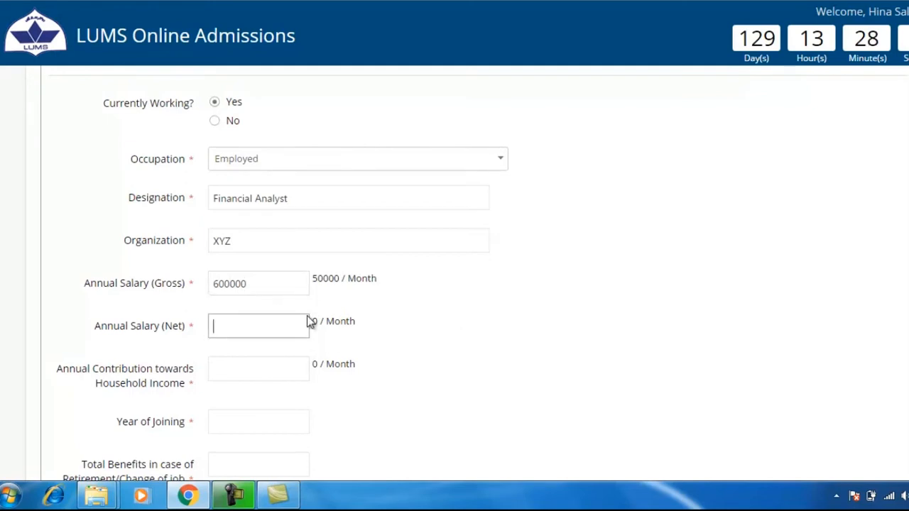
text(550000)
click(284, 367)
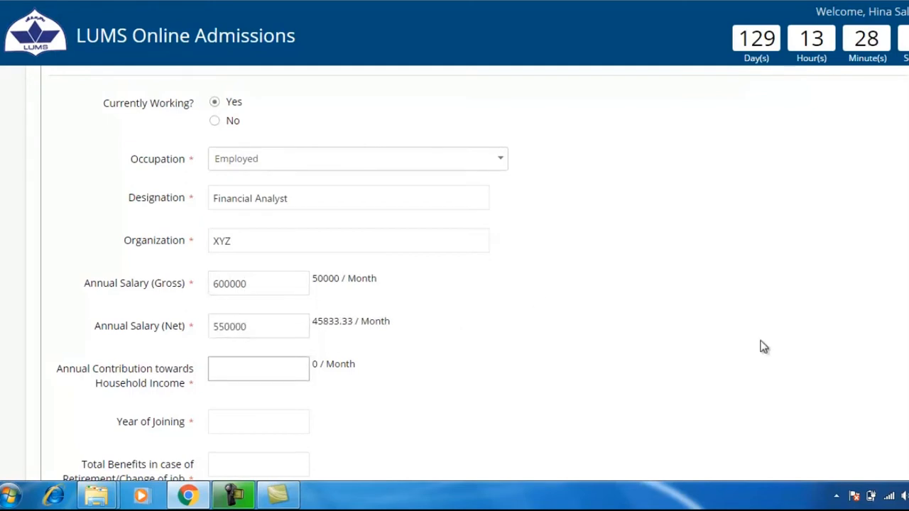
text(200000)
scroll(761, 344, down, 2)
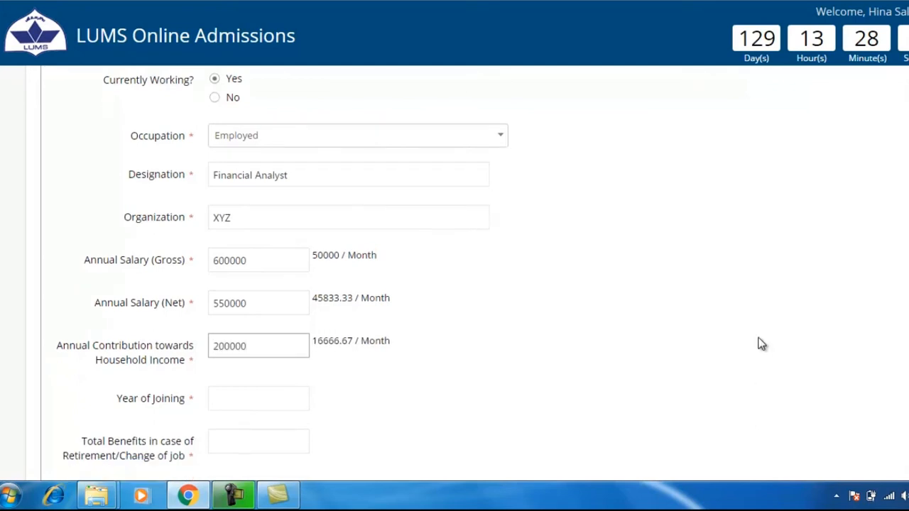
Step: Enter joining year 2015, total benefits 0, and No previous job information
text(2015)
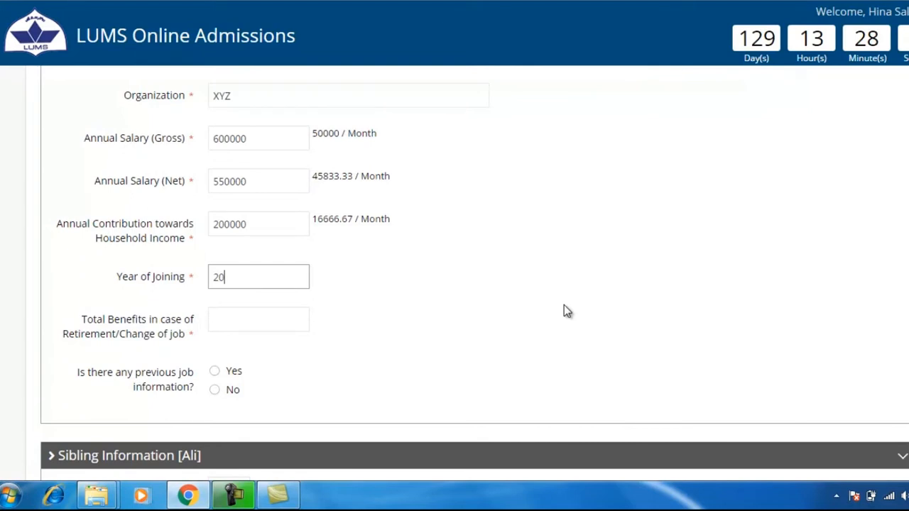
click(231, 320)
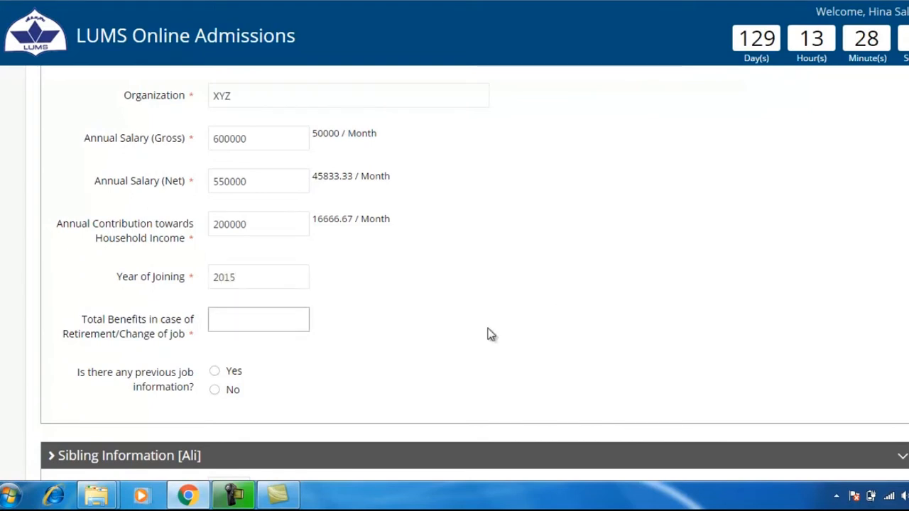
text(0)
click(229, 390)
scroll(493, 381, down, 4)
click(229, 196)
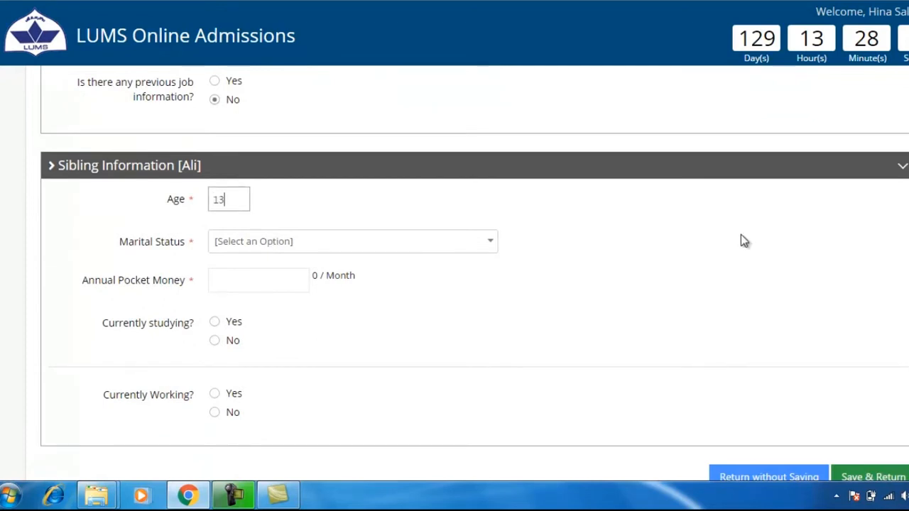
Step: Set marital status Single, 7000 annual pocket money, and currently studying Yes
click(505, 238)
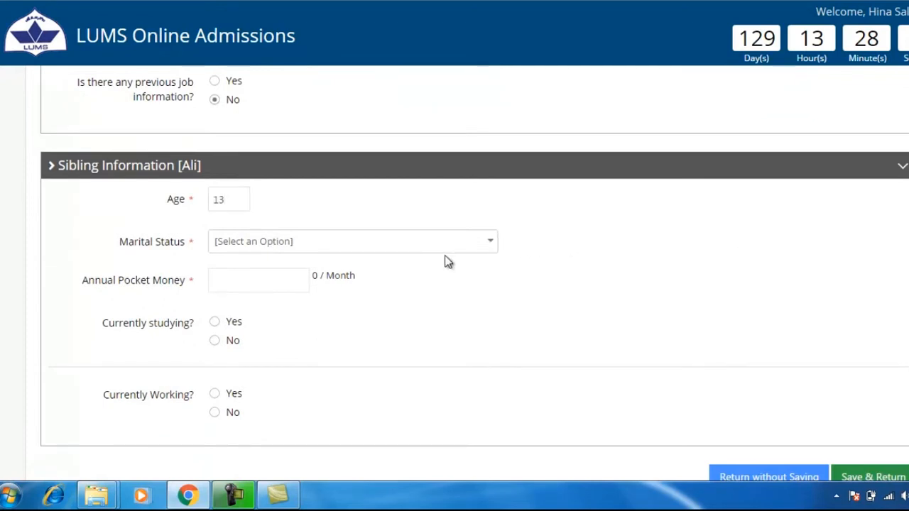
click(496, 252)
click(321, 365)
click(267, 289)
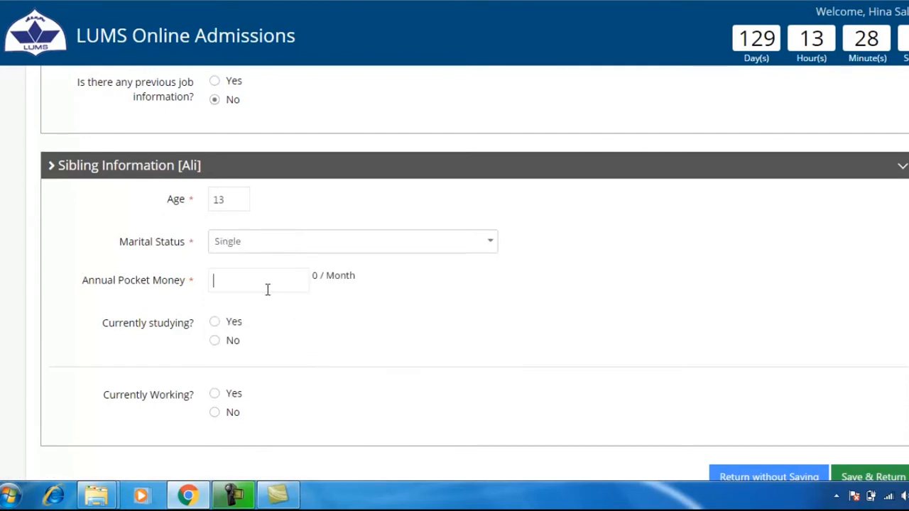
text(7000)
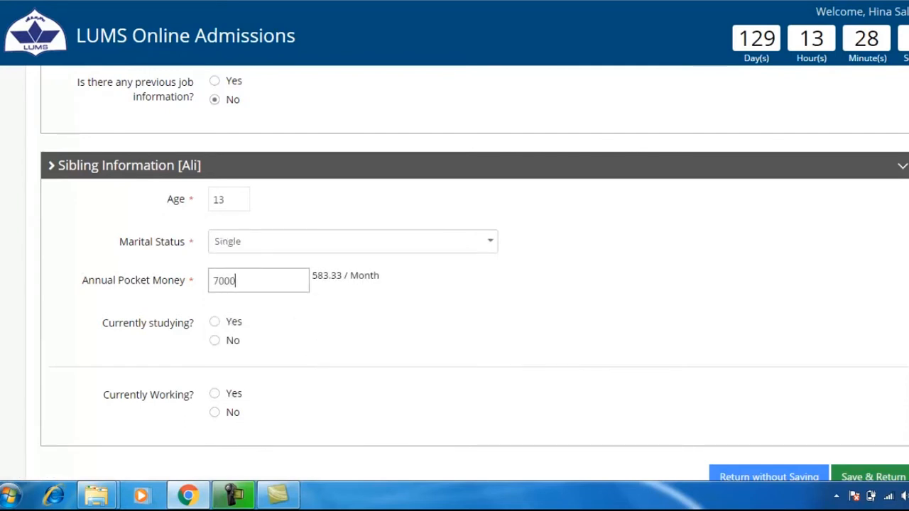
click(233, 324)
Step: Enter educational institution XYZ, annual tuition 20000, and scholarship 10000
scroll(526, 341, down, 2)
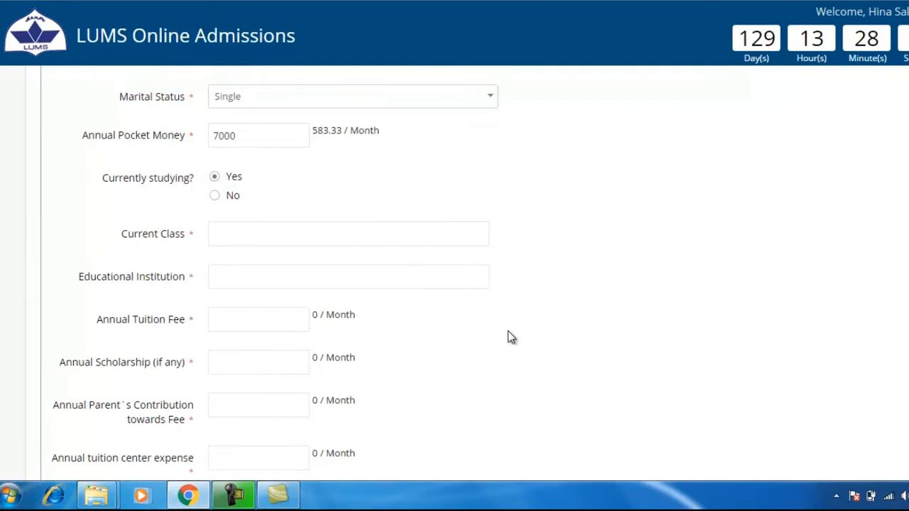
click(383, 242)
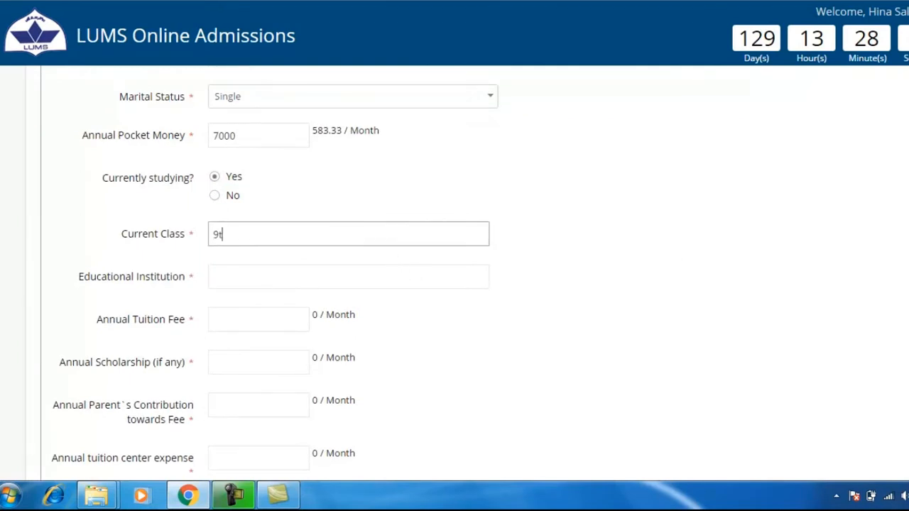
click(243, 271)
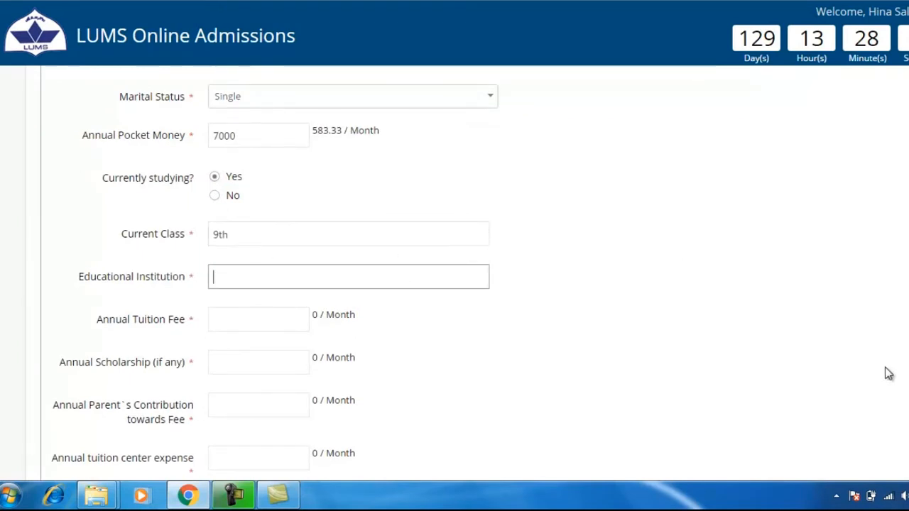
text(XYZ)
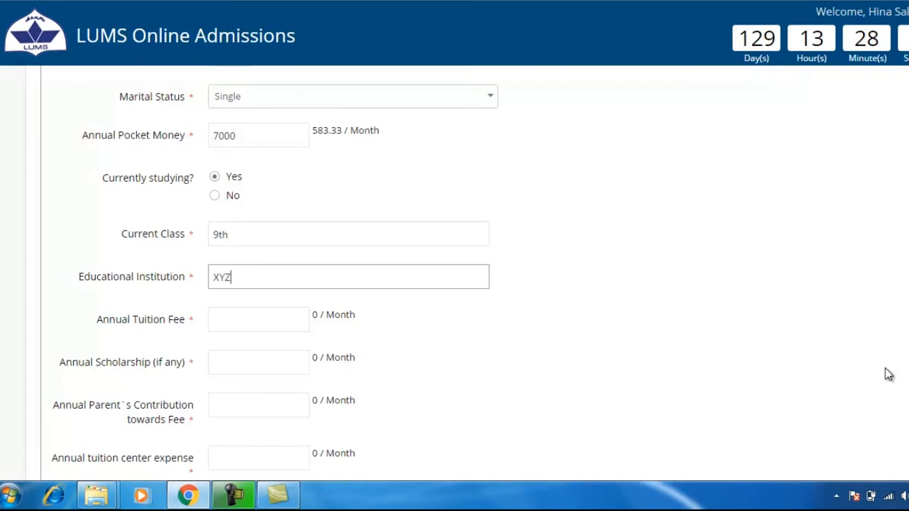
key(Tab)
text(20000)
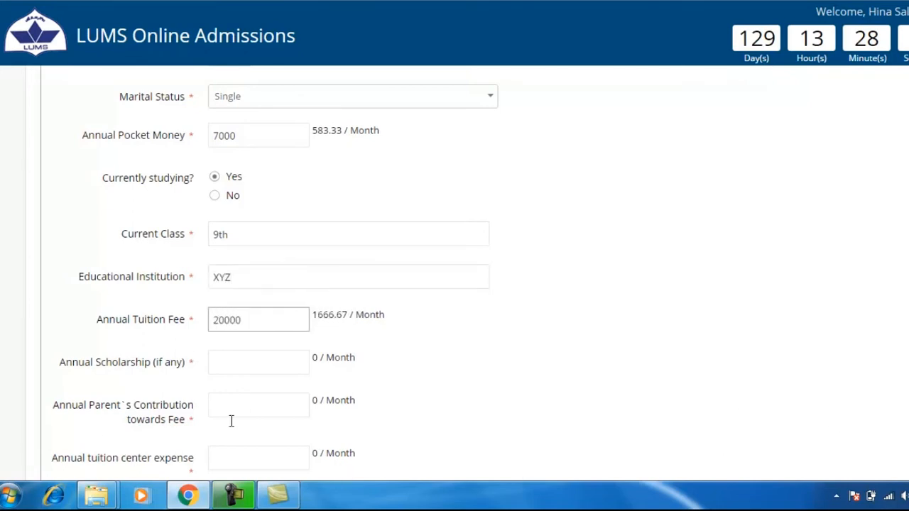
click(237, 365)
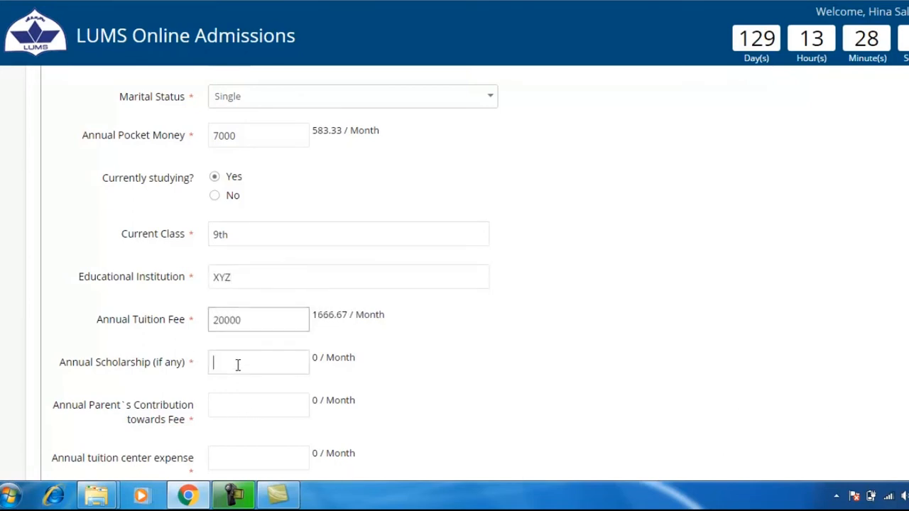
text(10000)
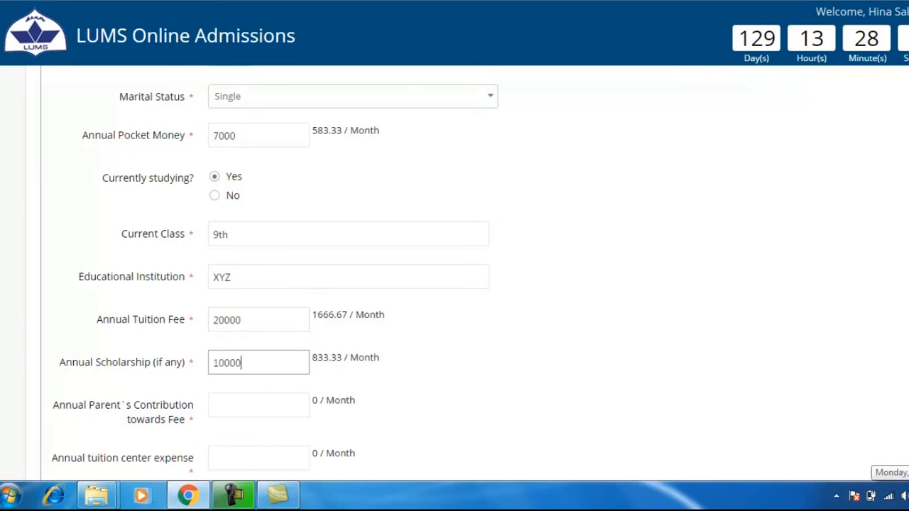
Step: Fill the parent's fee contribution, and set tuition centre and hostel expenses to 0
click(305, 400)
scroll(640, 362, down, 1)
scroll(640, 362, down, 2)
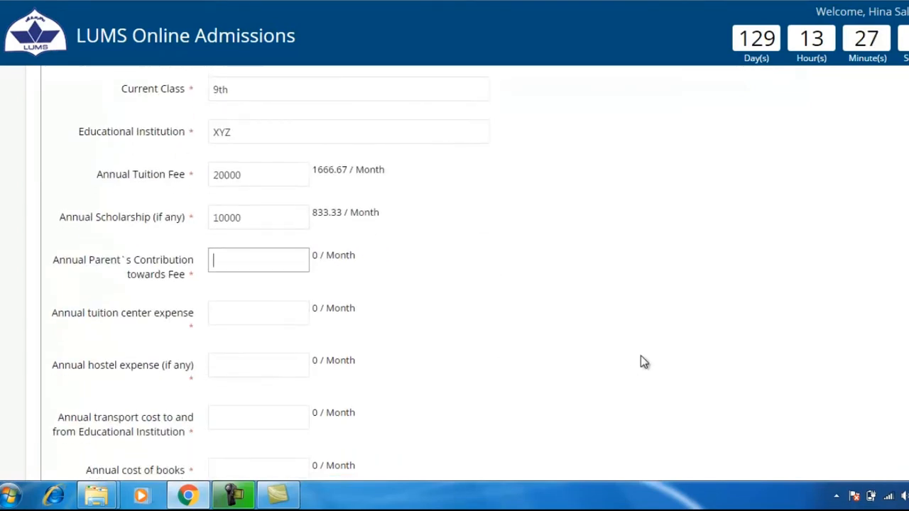
text(10000)
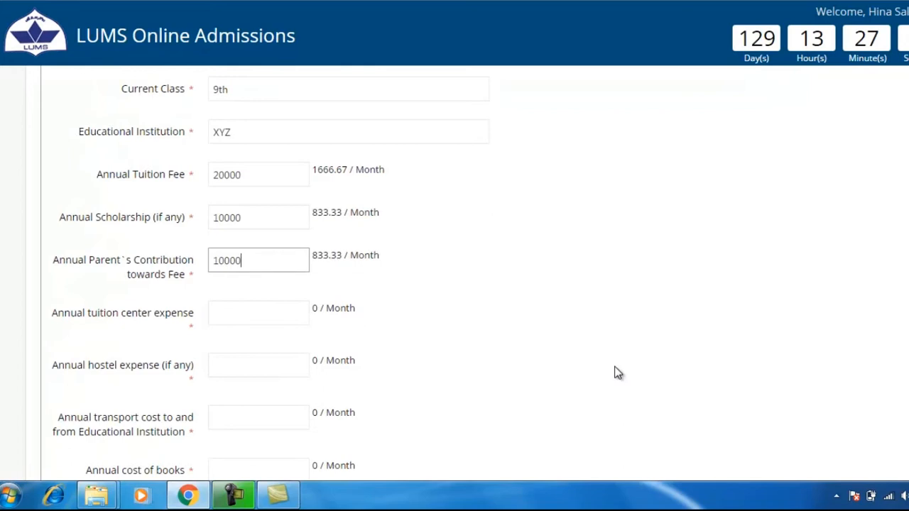
click(249, 305)
text(0)
scroll(250, 305, down, 1)
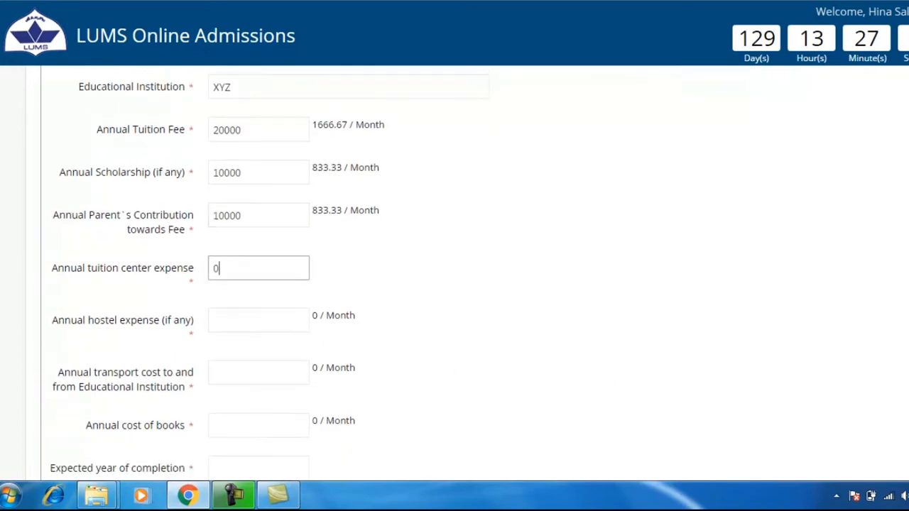
scroll(331, 213, down, 2)
click(298, 229)
text(0)
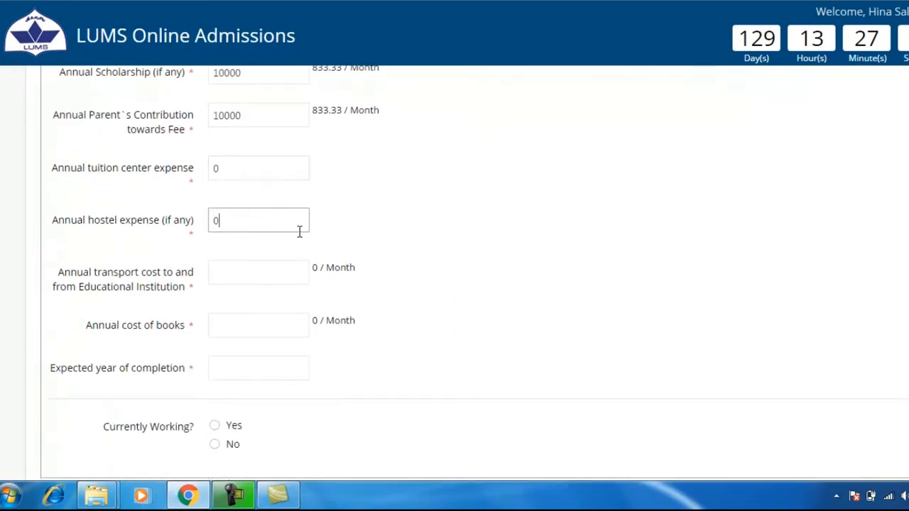
Step: Enter transport 12000, books 15000, and expected completion year 2017
click(285, 271)
text(12000)
click(256, 320)
text(15000)
click(249, 360)
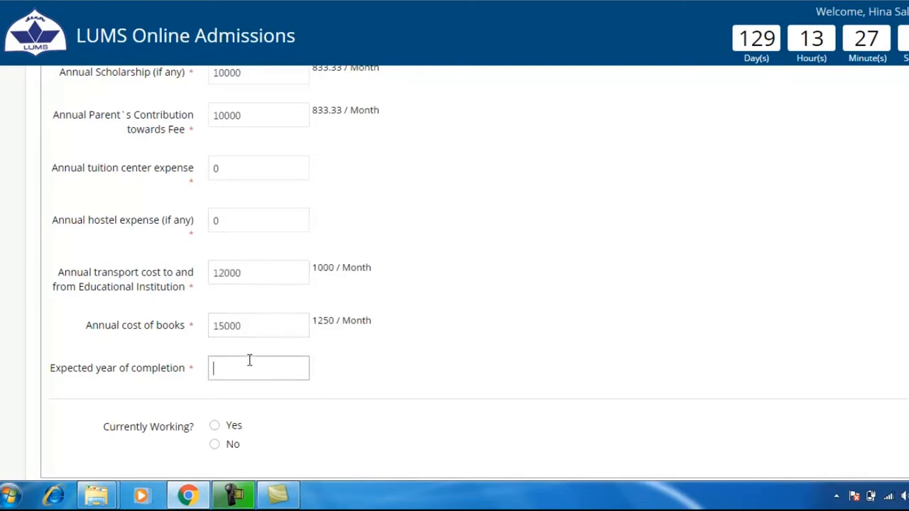
text(2017)
Step: Mark as not working with reason 'Studying', then save and return
scroll(253, 361, down, 1)
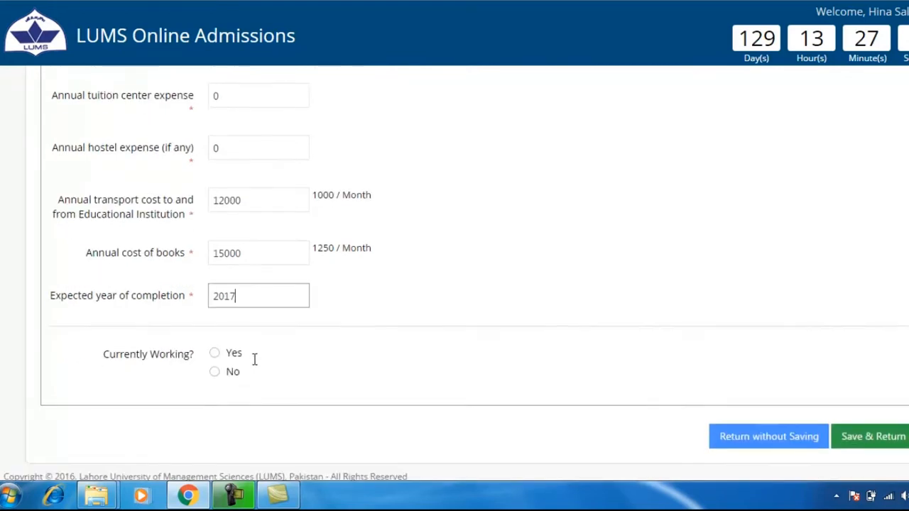
click(234, 365)
click(255, 407)
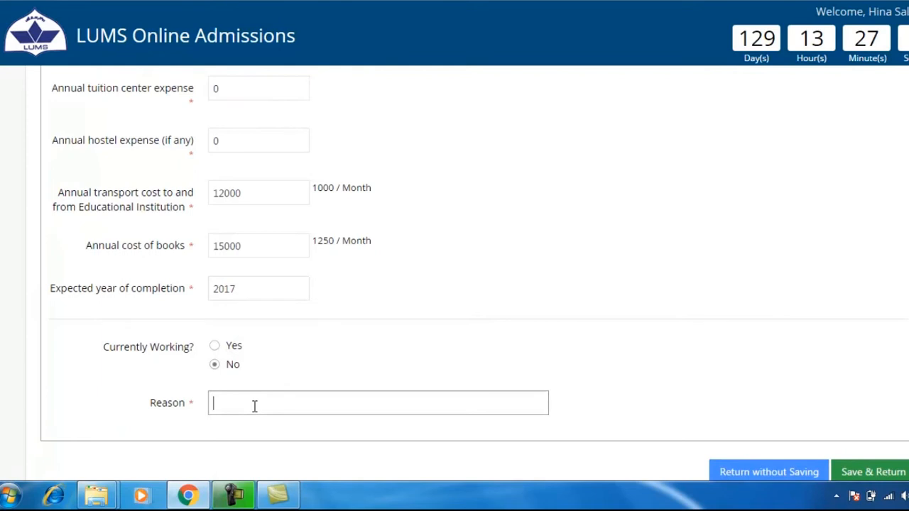
text(Studying)
scroll(454, 284, down, 1)
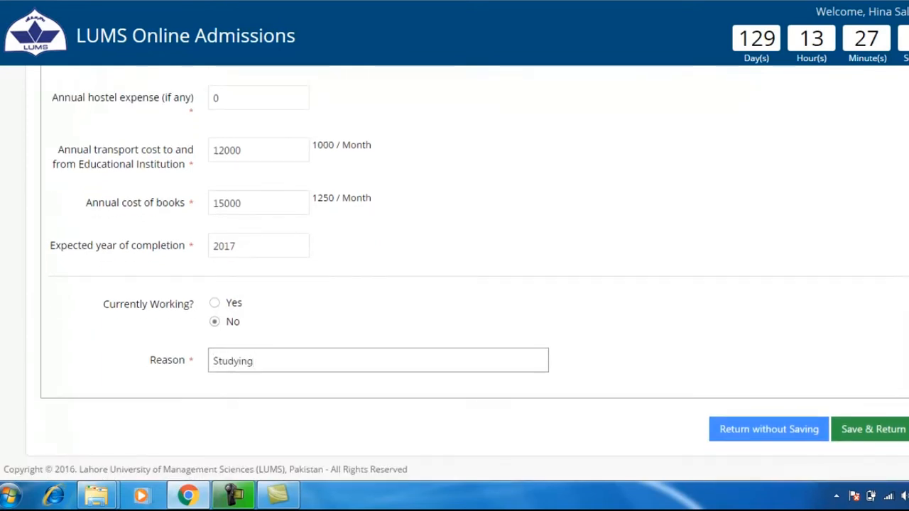
click(883, 434)
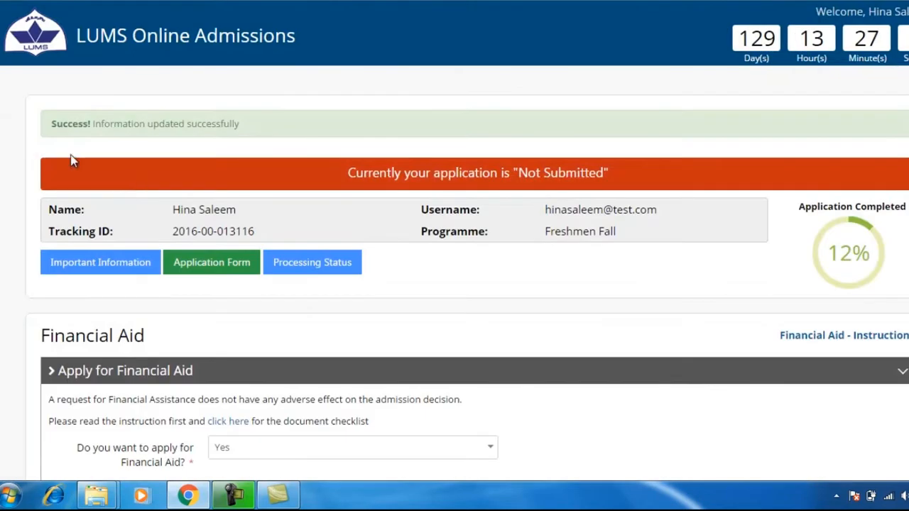
Step: Open the Dependent(s) Information section
drag(52, 121, 253, 114)
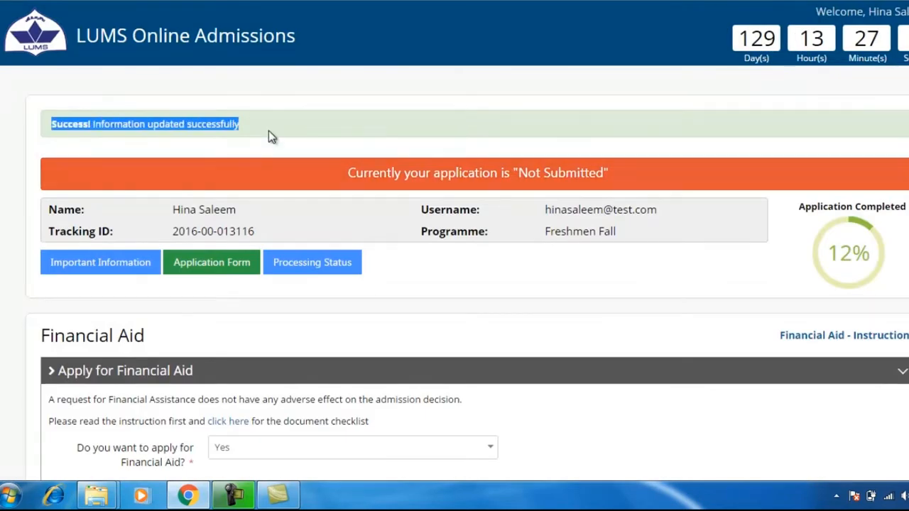
scroll(294, 277, down, 4)
scroll(297, 283, down, 4)
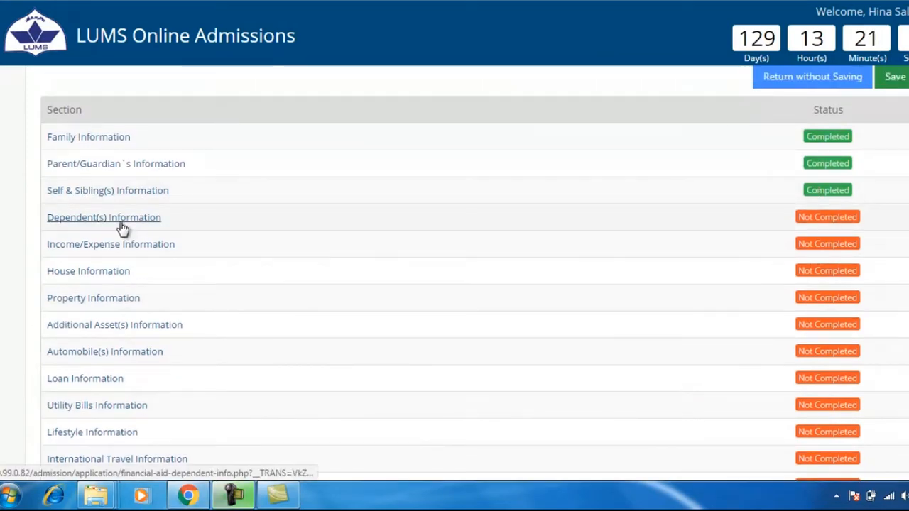
click(120, 221)
drag(40, 279, 257, 279)
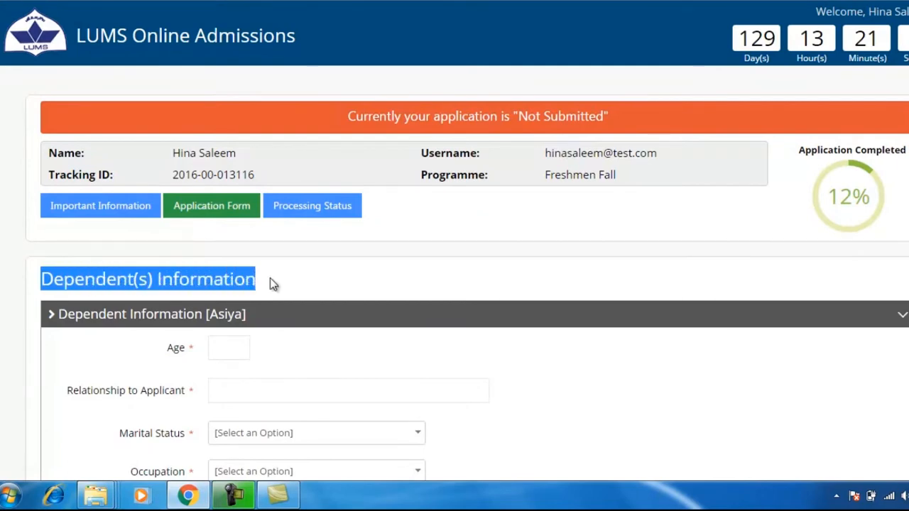
click(273, 284)
scroll(274, 284, down, 1)
Step: Enter the dependent's age 60, relationship Grandfather, and marital status Married
click(239, 274)
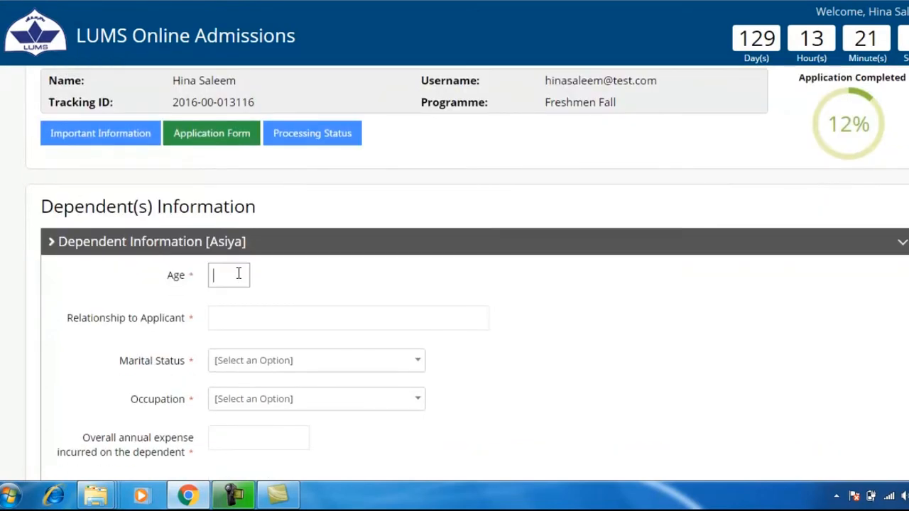
text(60)
scroll(245, 274, down, 2)
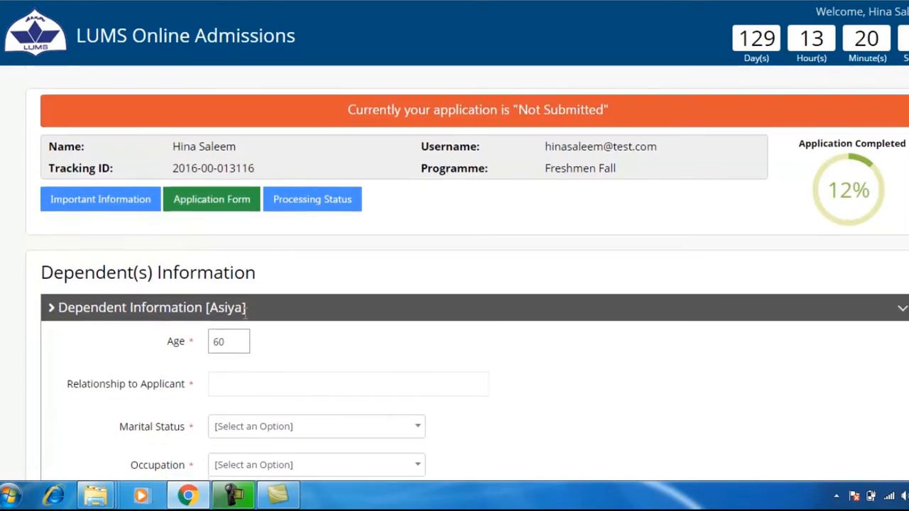
click(246, 249)
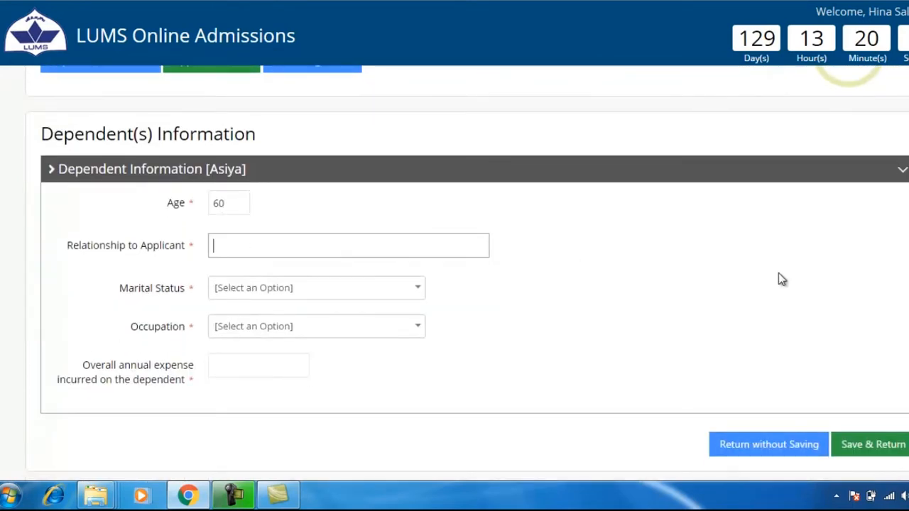
text(Grandfather)
click(421, 293)
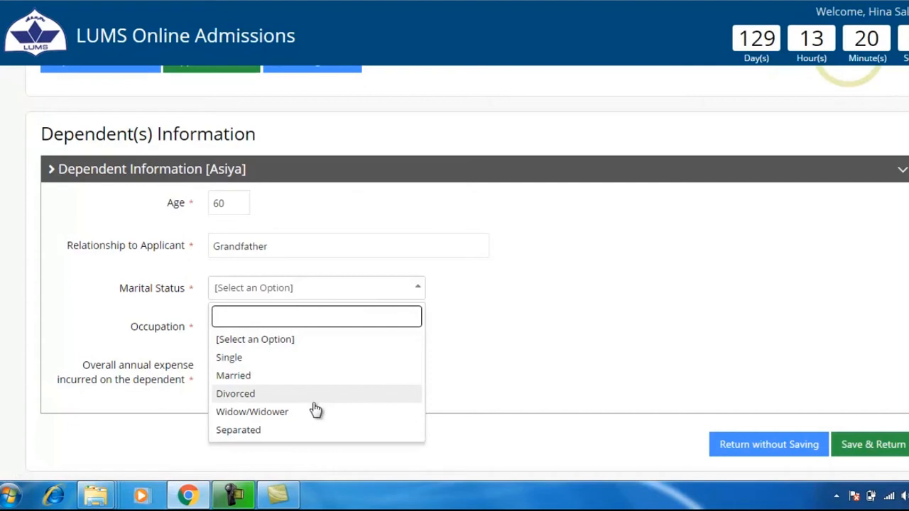
click(311, 373)
Step: Set occupation Unemployed, reason Age Factor, with details 'Not Applicable'
click(417, 332)
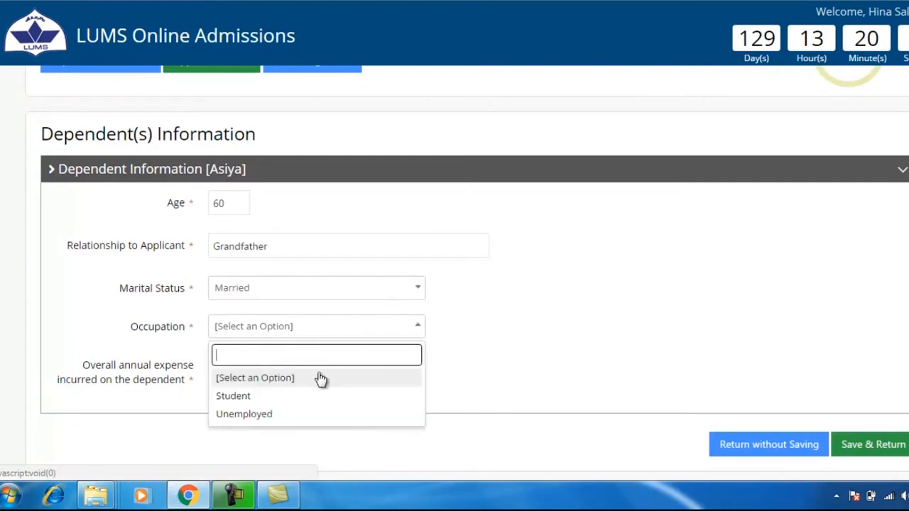
click(310, 414)
click(416, 373)
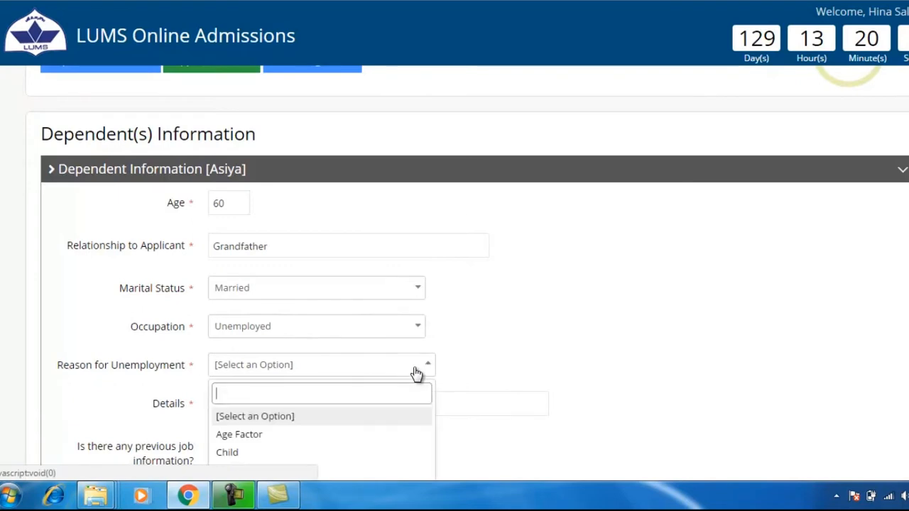
scroll(275, 471, down, 1)
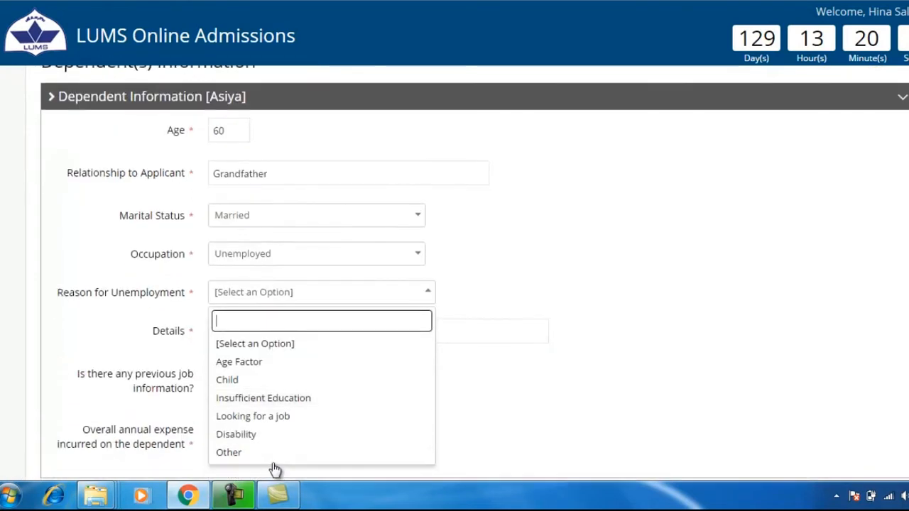
click(279, 363)
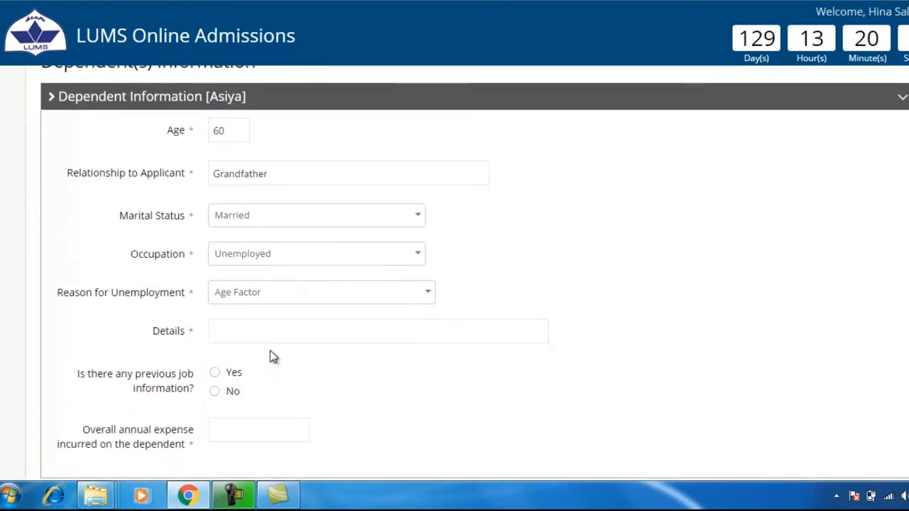
click(260, 338)
text(Not Applicable)
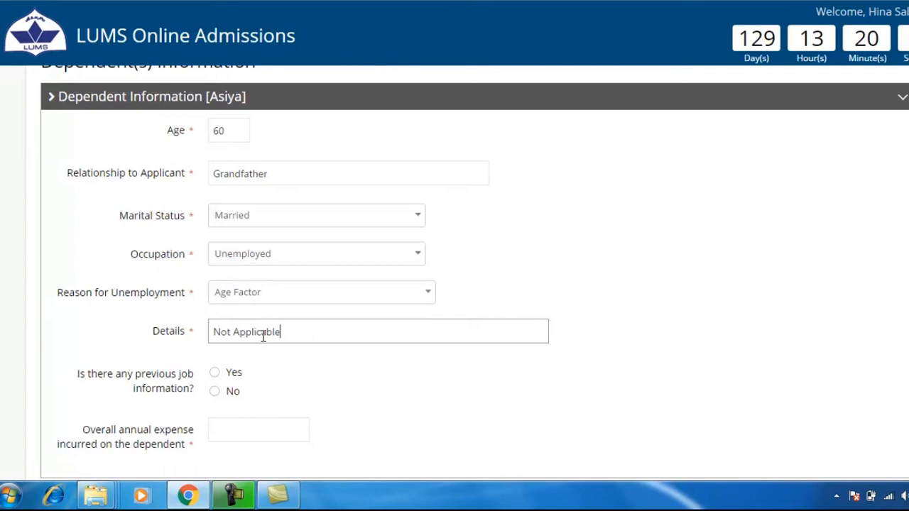
Step: Answer No previous job, enter 50000 annual expense, and save the dependent
click(220, 391)
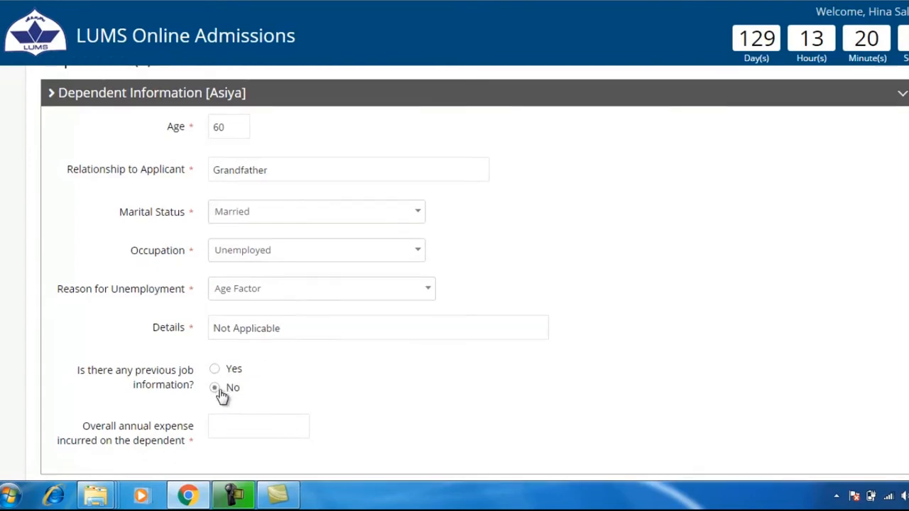
scroll(222, 397, down, 2)
click(222, 362)
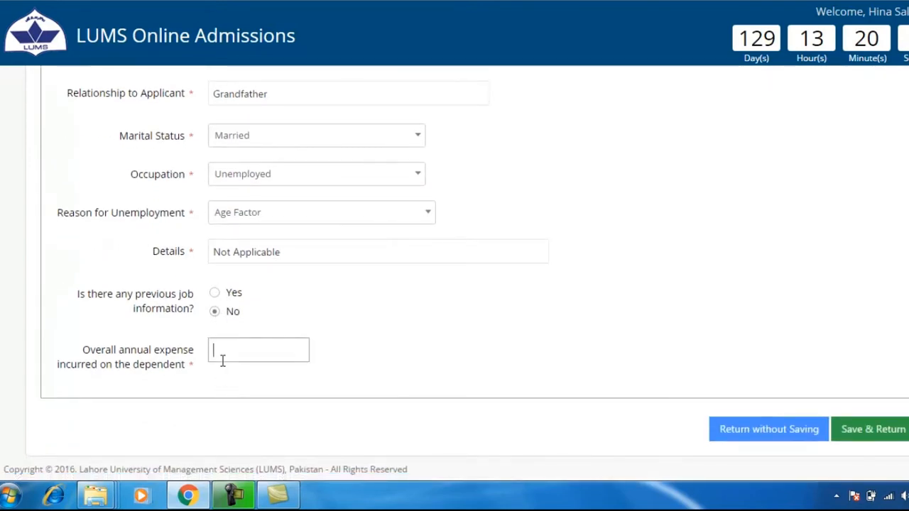
text(5000)
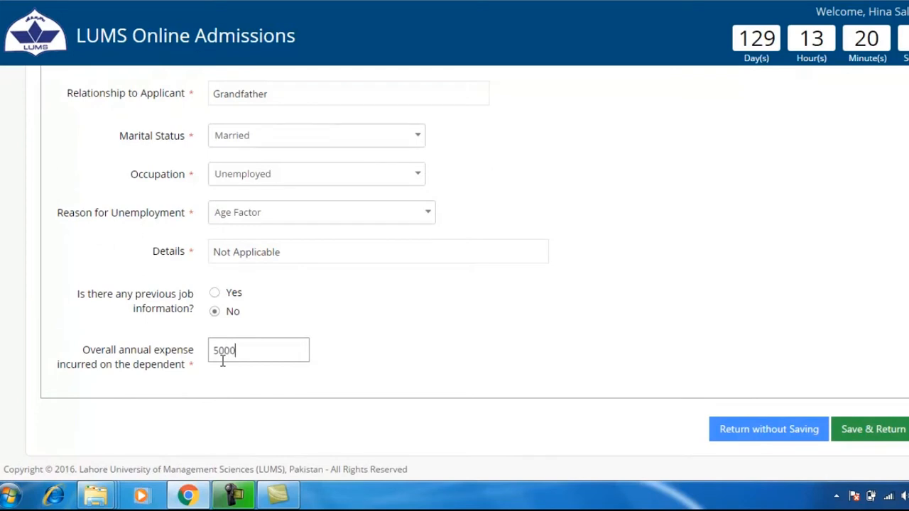
text(0)
click(875, 430)
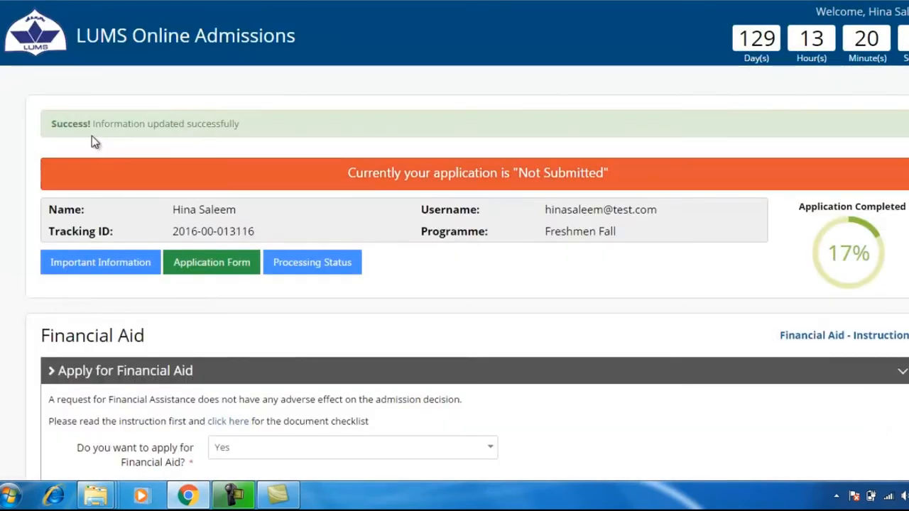
Step: Open the Income/Expense Information form from the Financial Aid overview
drag(53, 123, 271, 126)
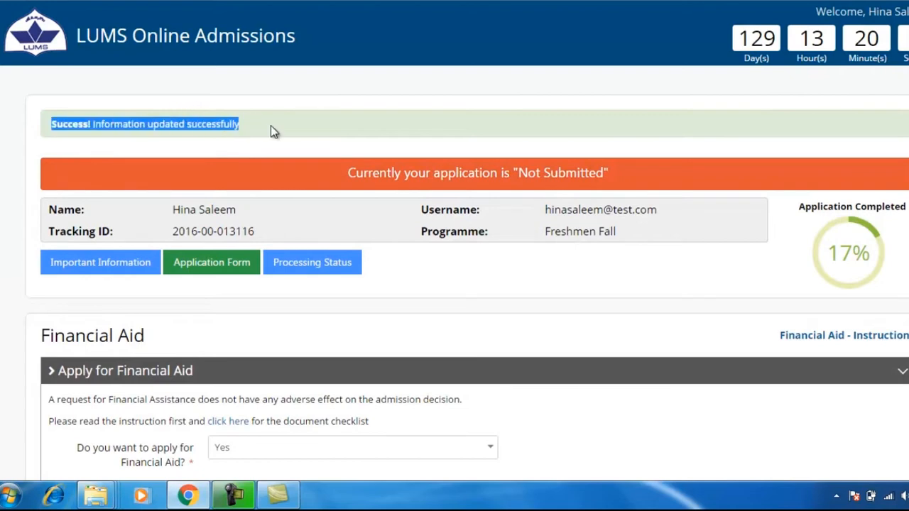
click(377, 345)
scroll(377, 346, down, 7)
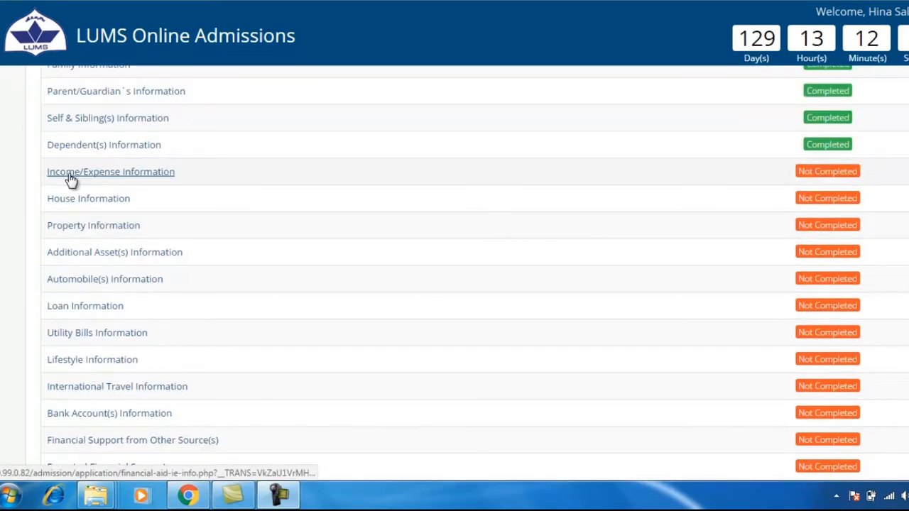
click(71, 178)
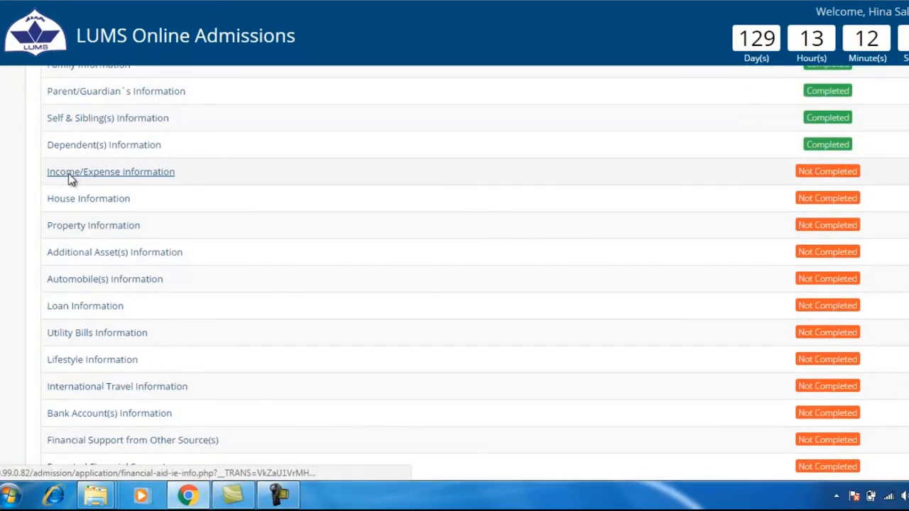
drag(36, 278, 299, 280)
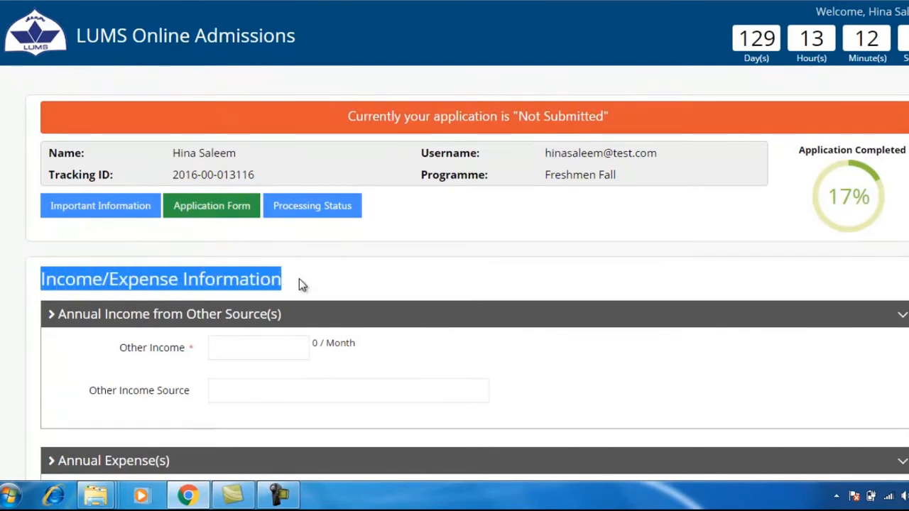
Step: Enter other income of 25000 with source 'Income from tuitions'
click(256, 344)
text(25000)
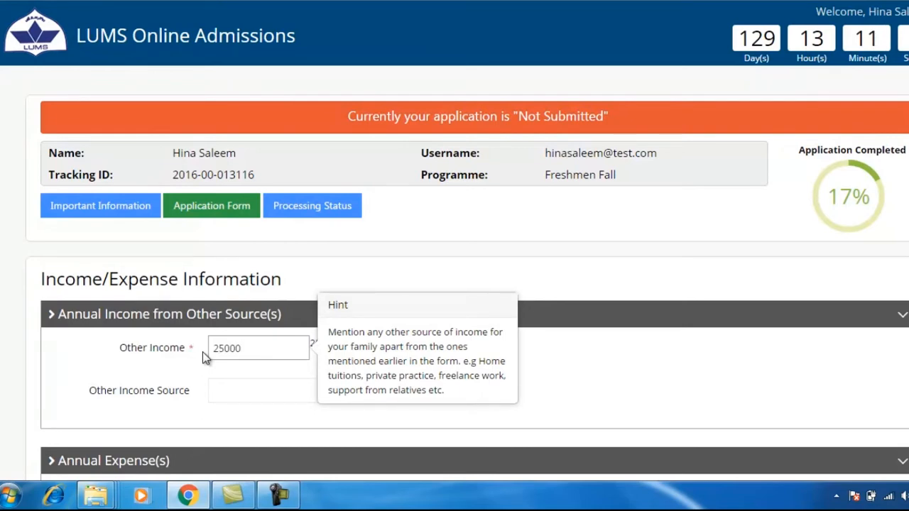
click(212, 388)
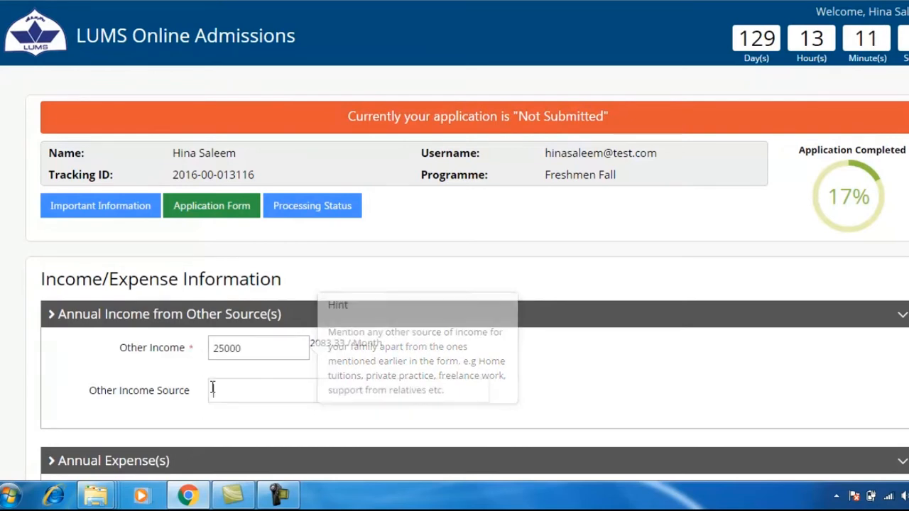
text(Income from )
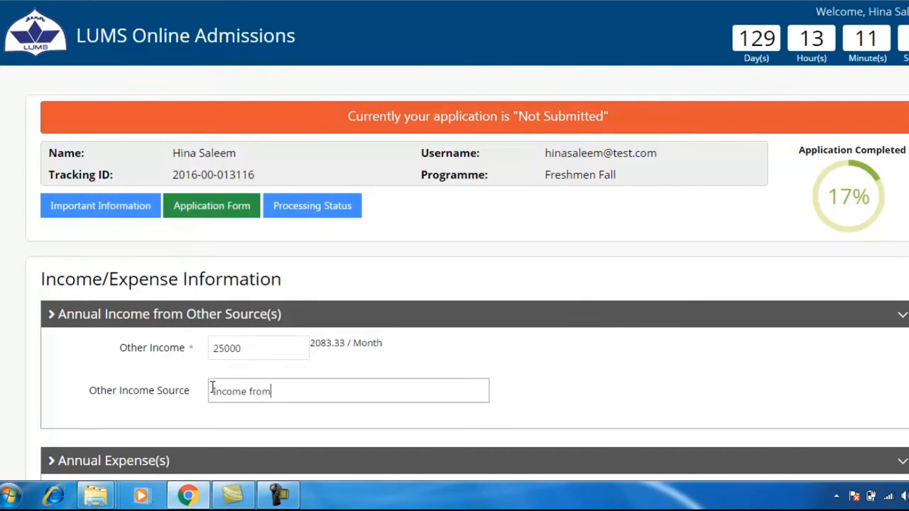
text(tuitions)
scroll(517, 403, down, 3)
scroll(517, 403, down, 2)
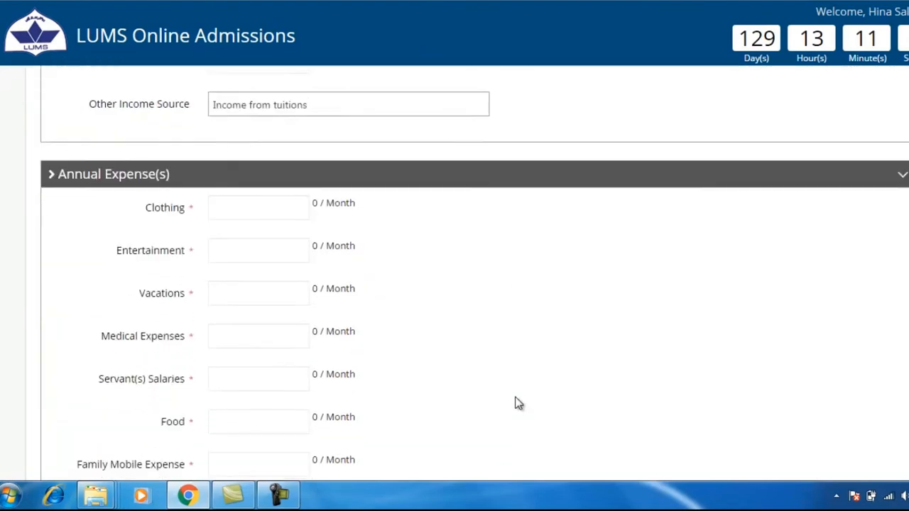
Step: Enter clothing 100000, entertainment 0, vacations 0, medical 5000 and servants 0 as annual expenses
click(211, 133)
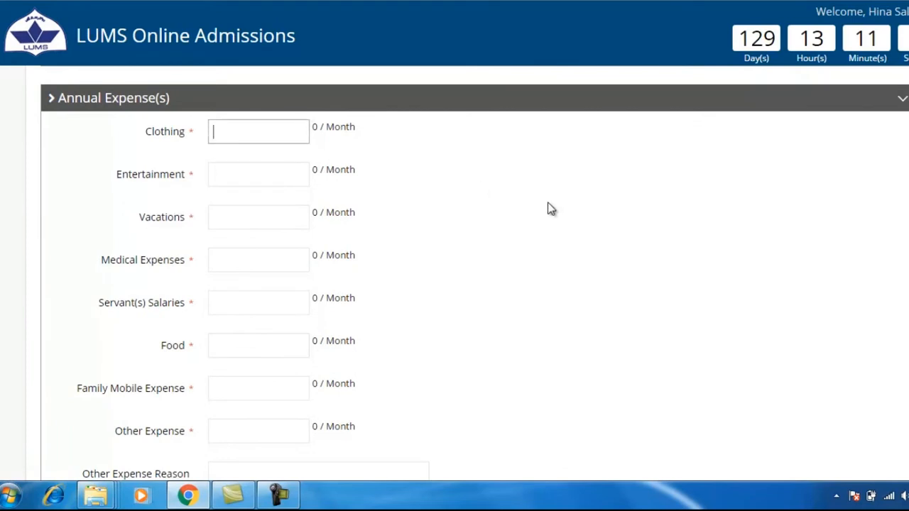
text(100000)
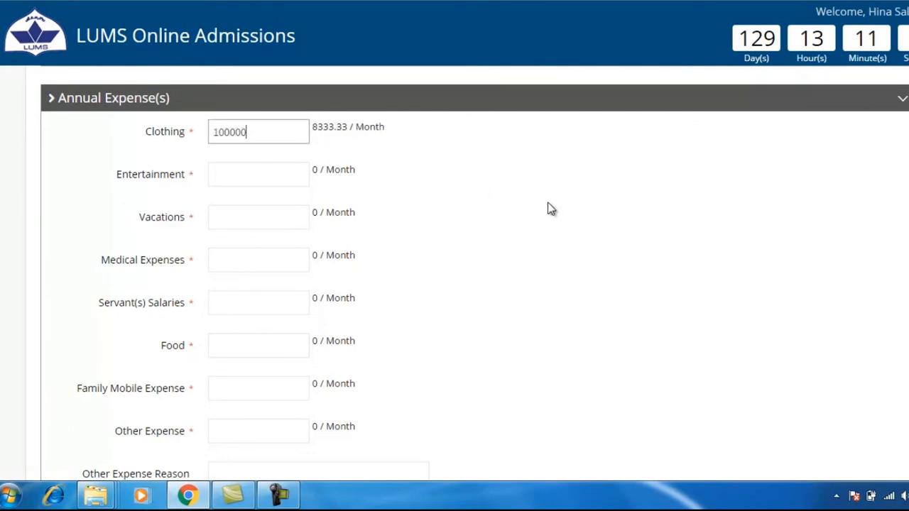
click(273, 170)
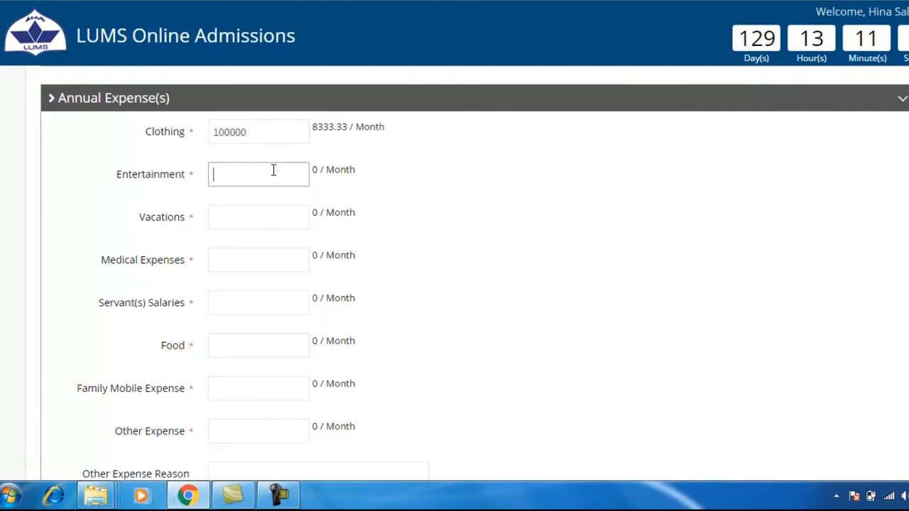
text(0)
click(246, 214)
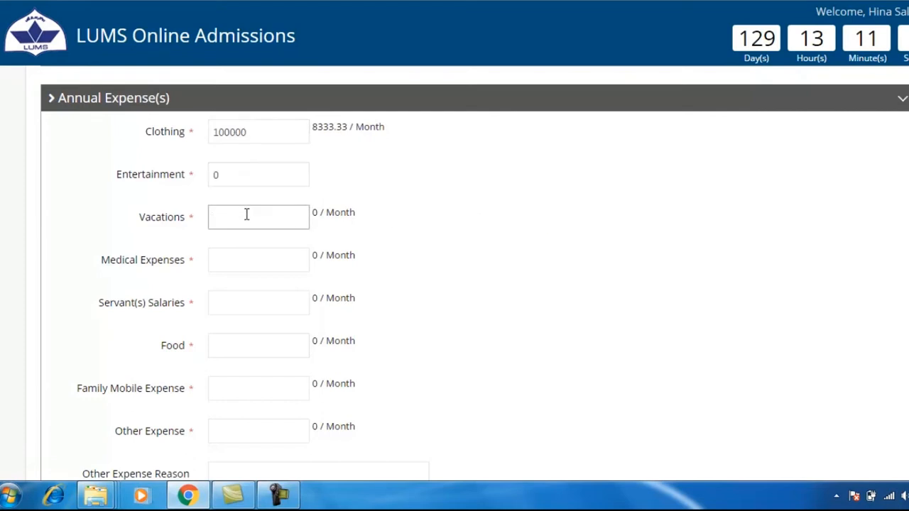
text(0)
click(246, 263)
text(5)
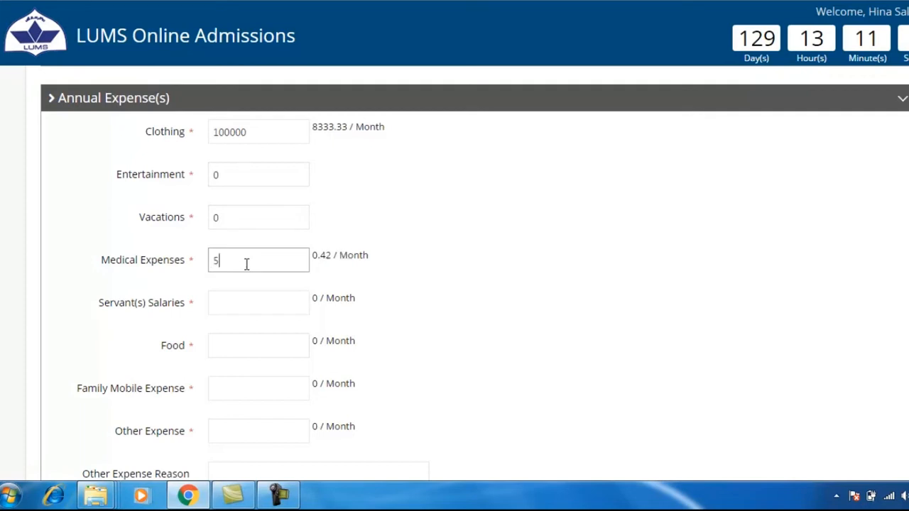
text(000)
click(231, 296)
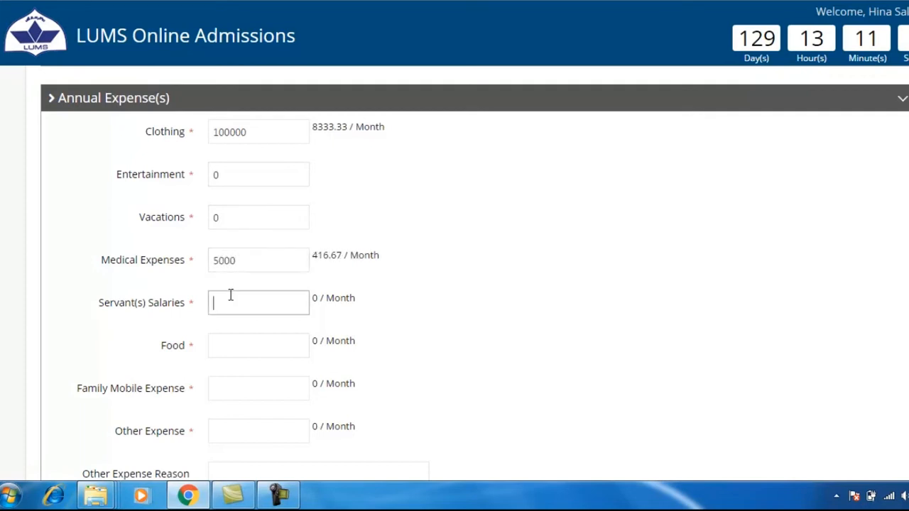
text(0)
Step: Enter food 200000, family mobile 7000, other expense 0 with reason 'Not Applicable'
click(238, 344)
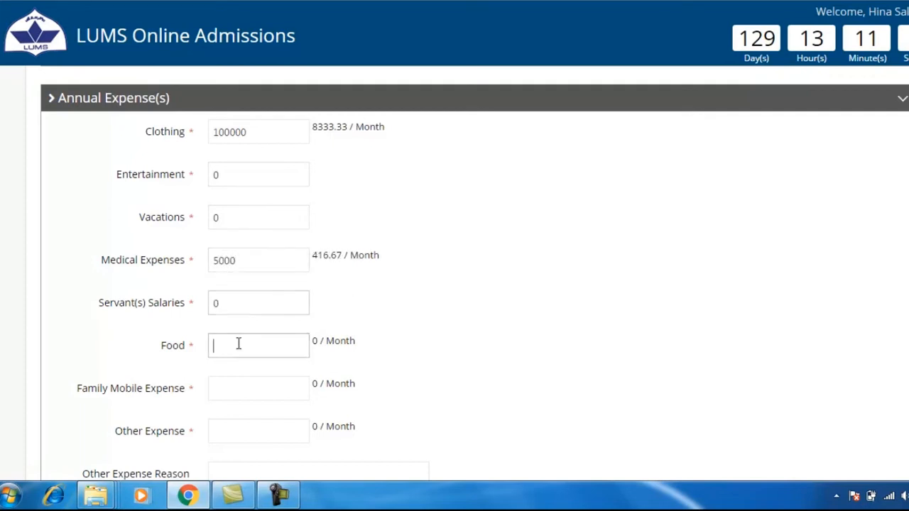
text(200000)
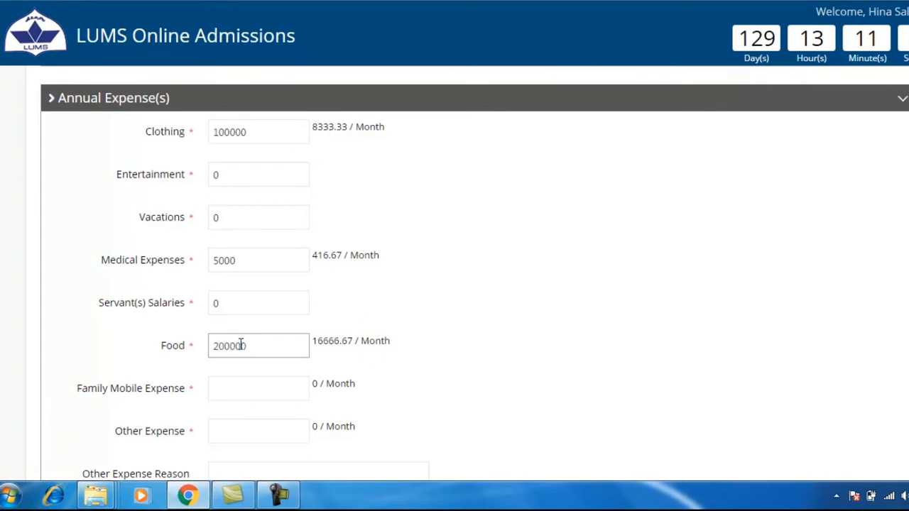
click(238, 378)
scroll(428, 376, down, 3)
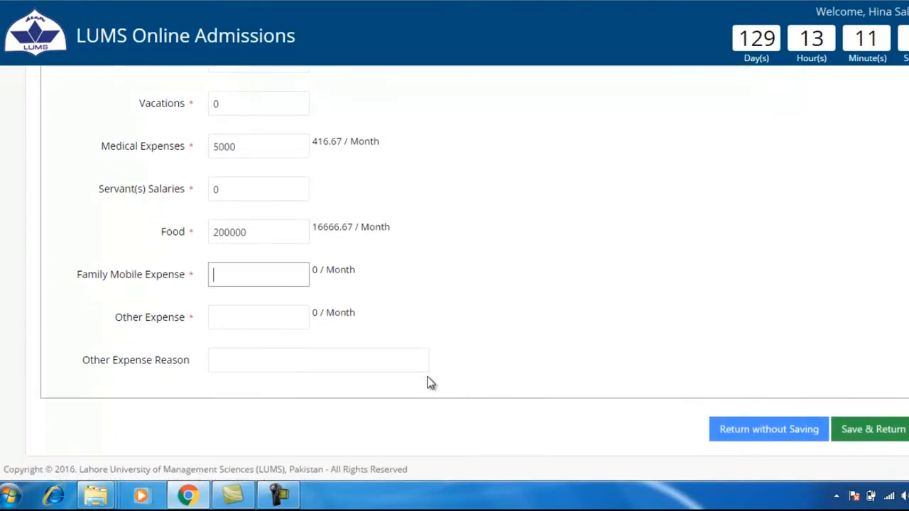
text(7000)
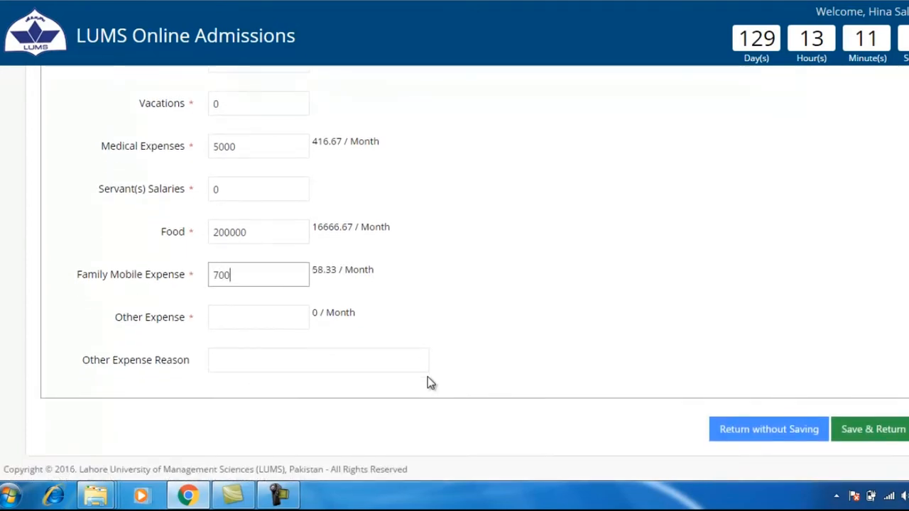
click(287, 319)
text(0)
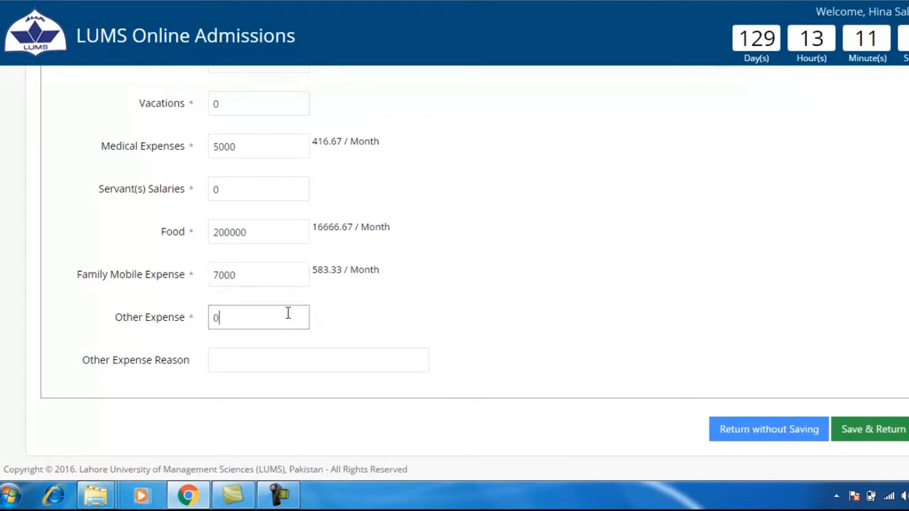
click(255, 362)
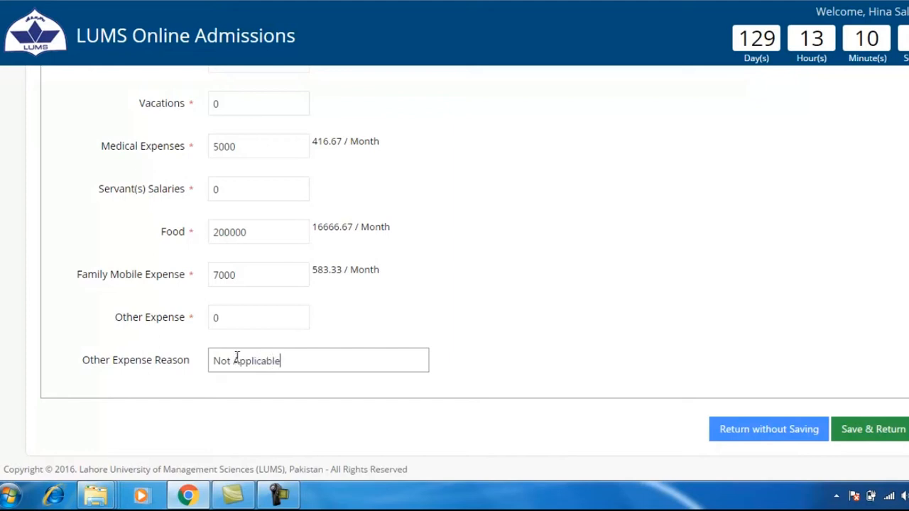
Step: Save the Income/Expense details as Completed and go to the House Information form
click(867, 434)
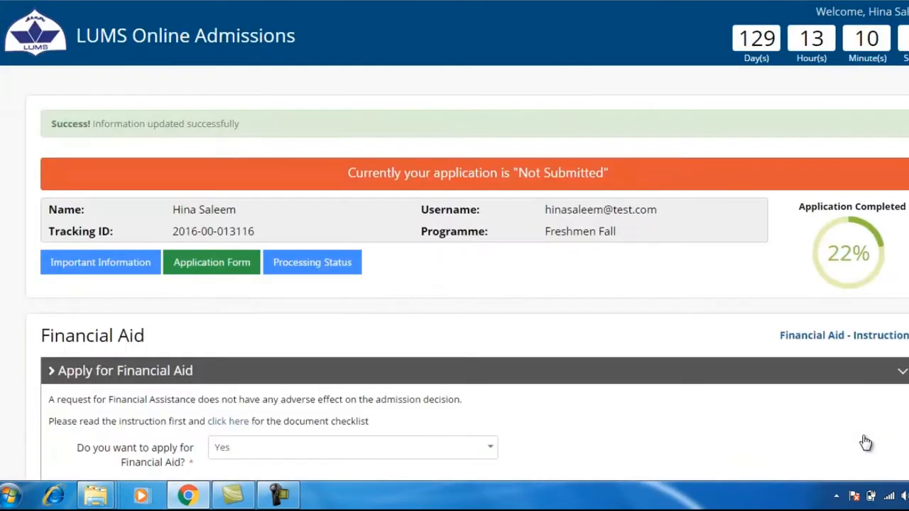
drag(43, 122, 259, 129)
click(259, 122)
scroll(334, 277, down, 9)
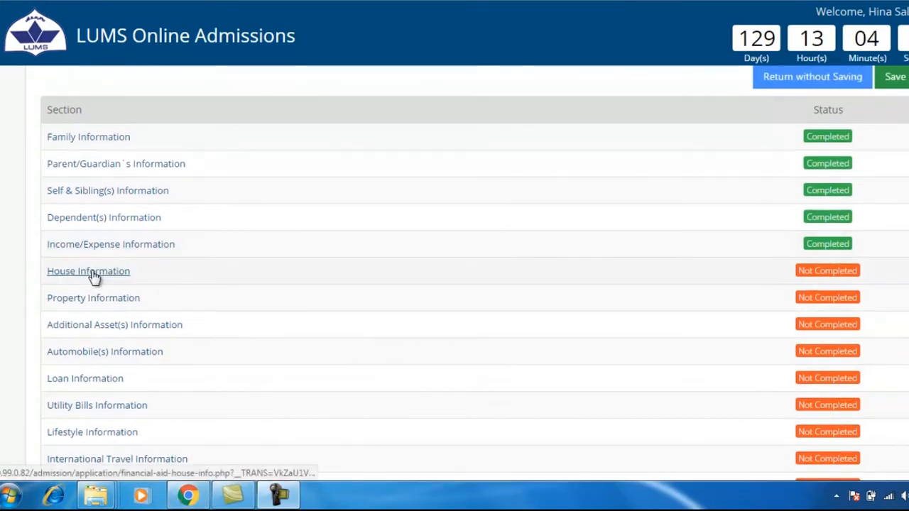
click(93, 273)
Step: Upload the House image from the Desktop as the house picture
drag(37, 272, 260, 284)
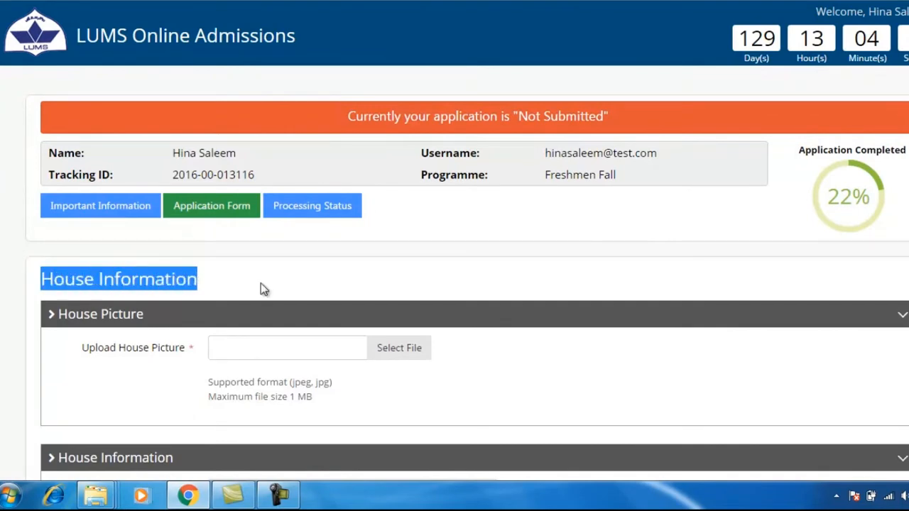
click(261, 289)
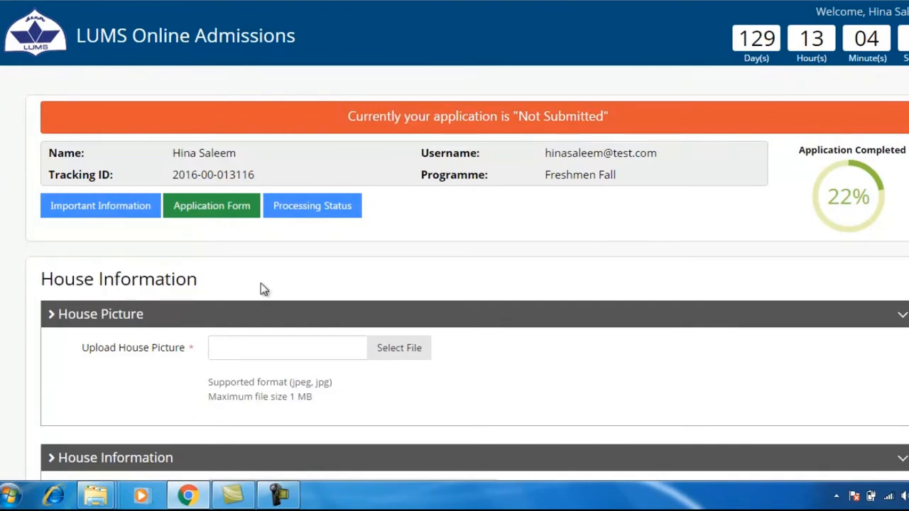
click(379, 345)
click(47, 56)
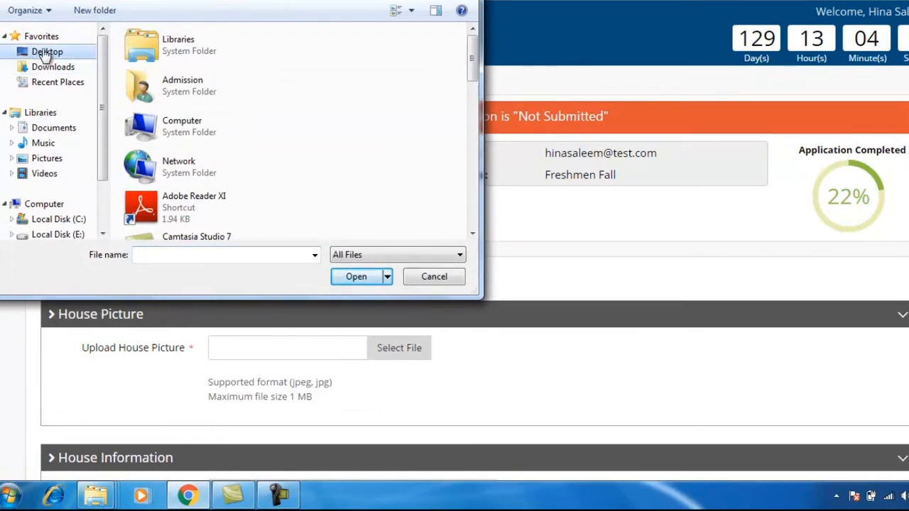
drag(464, 74, 487, 198)
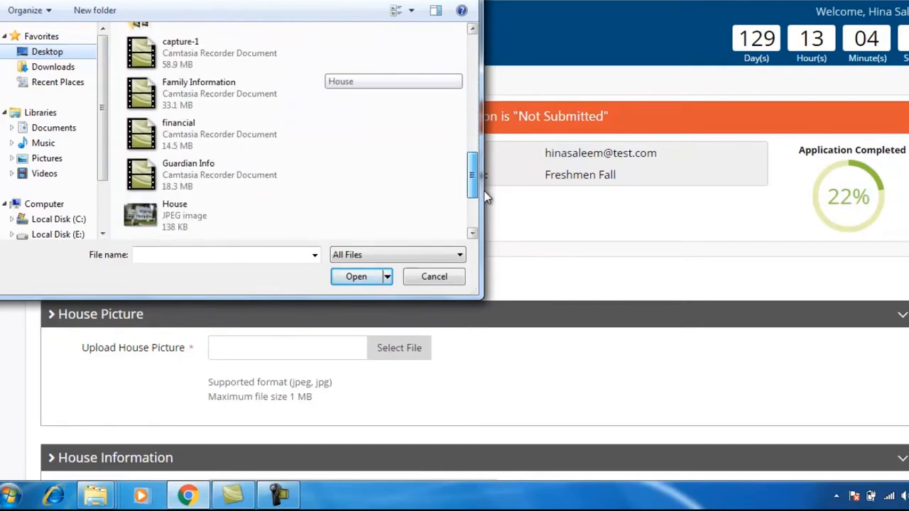
double_click(176, 217)
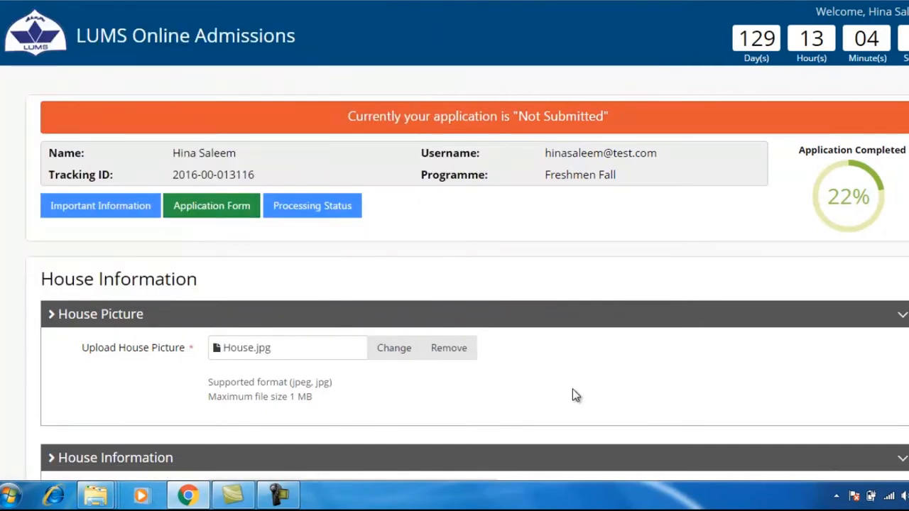
Step: Mark the house as Rented with 120000 annual rent and a 4 Marla area
scroll(572, 391, down, 2)
scroll(574, 395, down, 1)
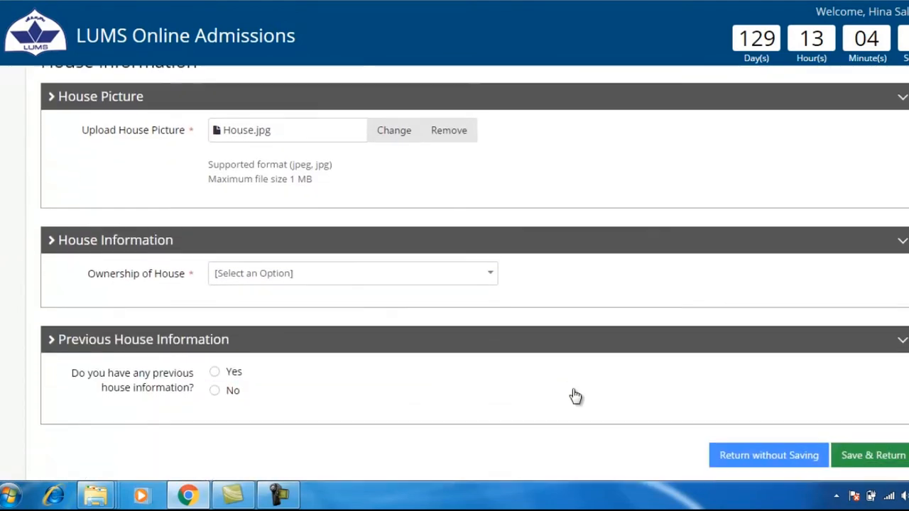
click(487, 275)
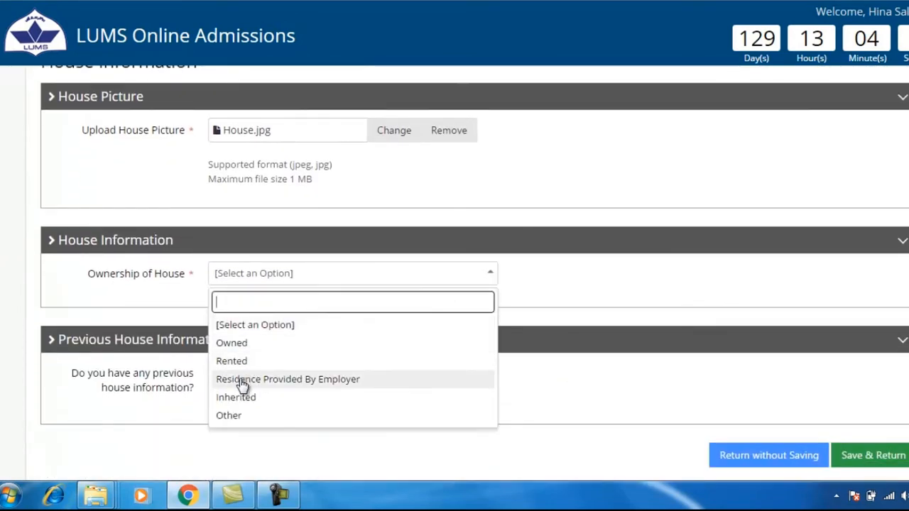
click(248, 362)
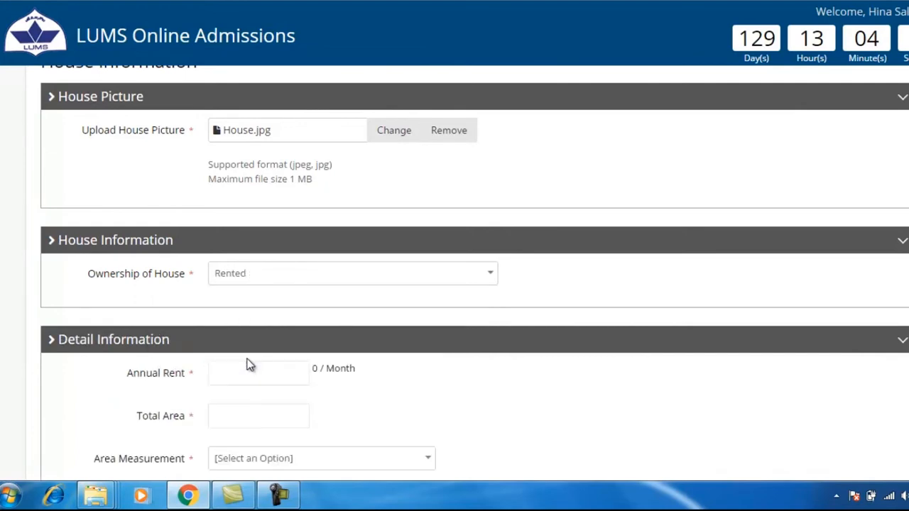
scroll(249, 364, down, 1)
scroll(248, 364, down, 1)
click(248, 226)
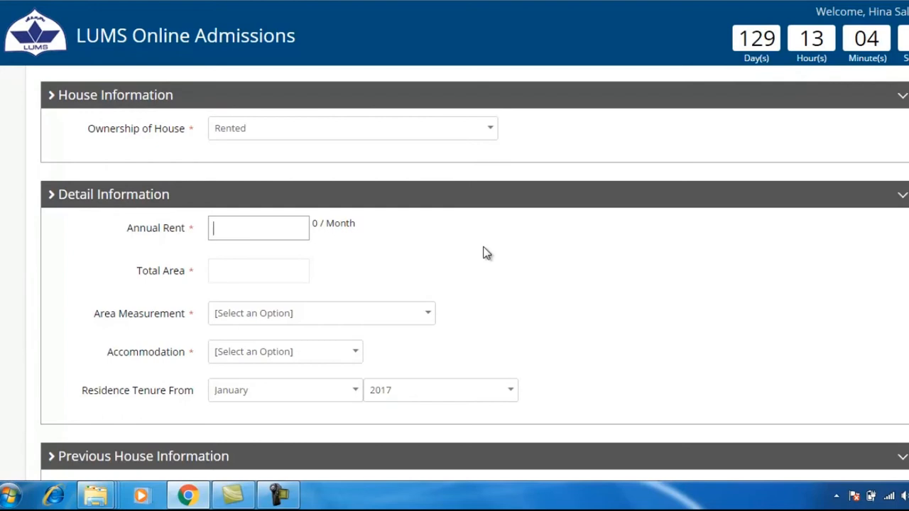
text(120000)
key(Tab)
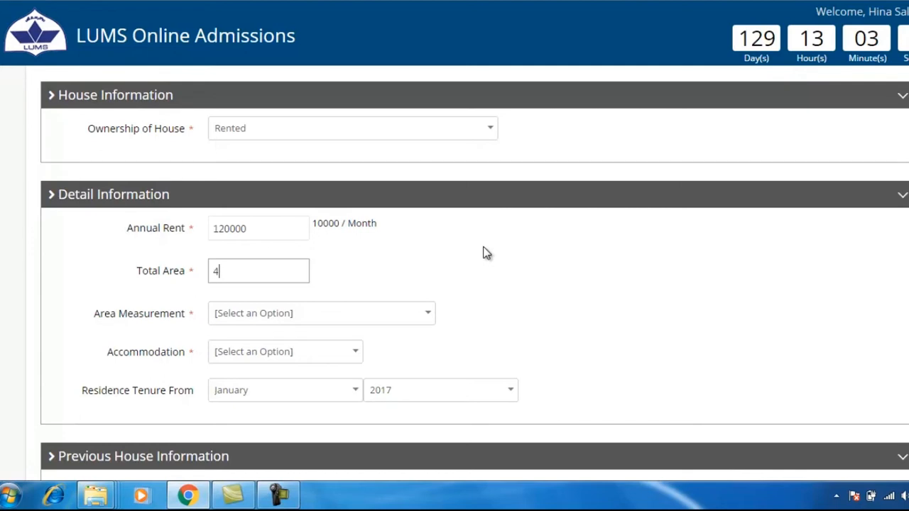
click(430, 316)
text(ma)
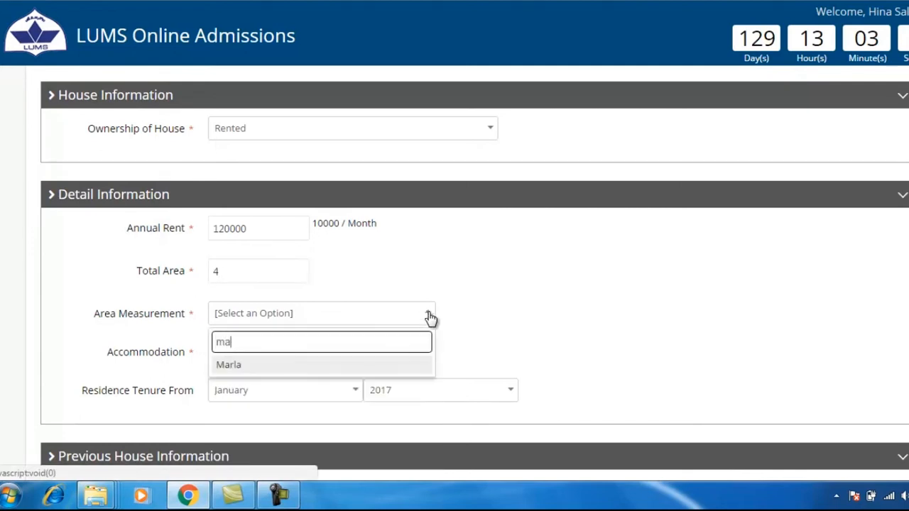
click(391, 366)
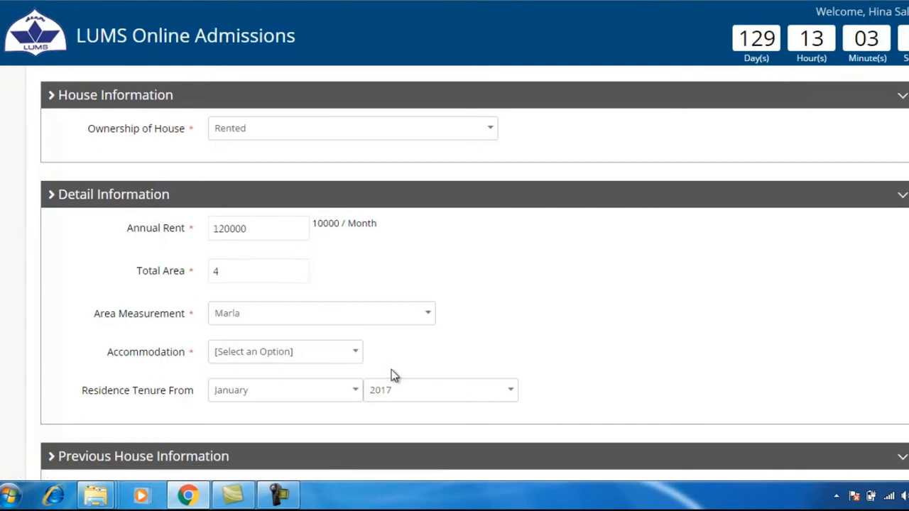
scroll(391, 370, down, 2)
Step: Set accommodation to Single Portion, tenure from March 2007, and previous house information to No
click(353, 282)
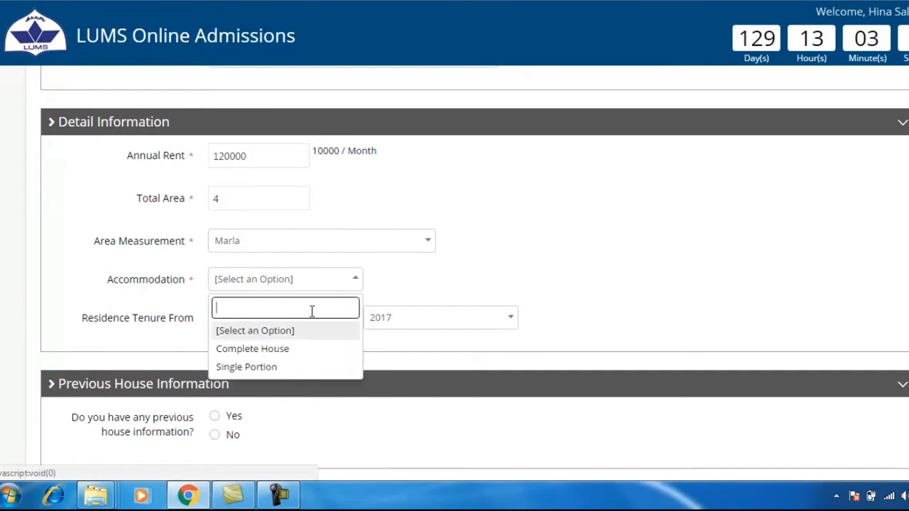
click(270, 368)
click(348, 333)
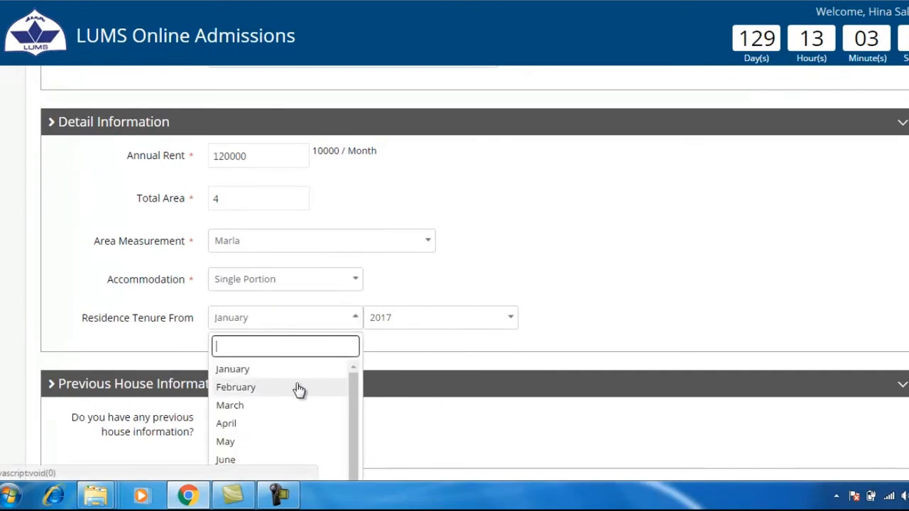
click(282, 405)
click(509, 323)
scroll(447, 398, down, 2)
click(420, 408)
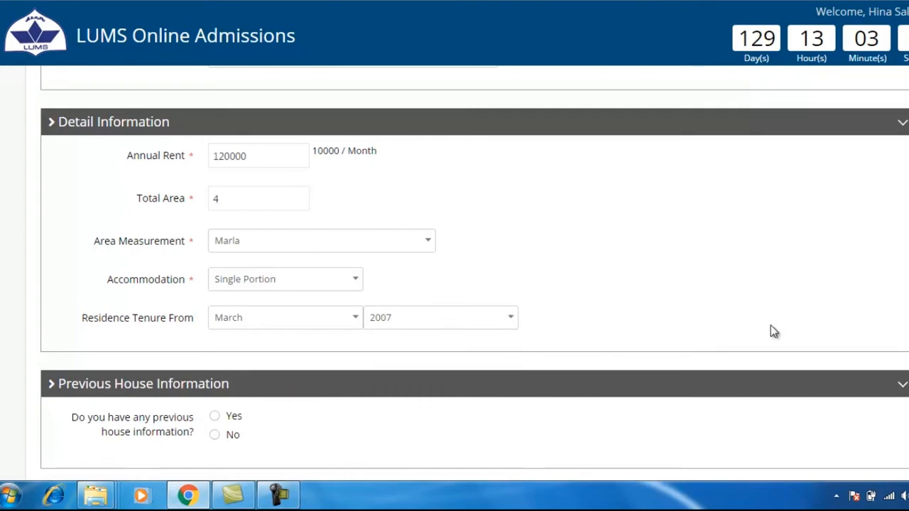
scroll(530, 412, down, 1)
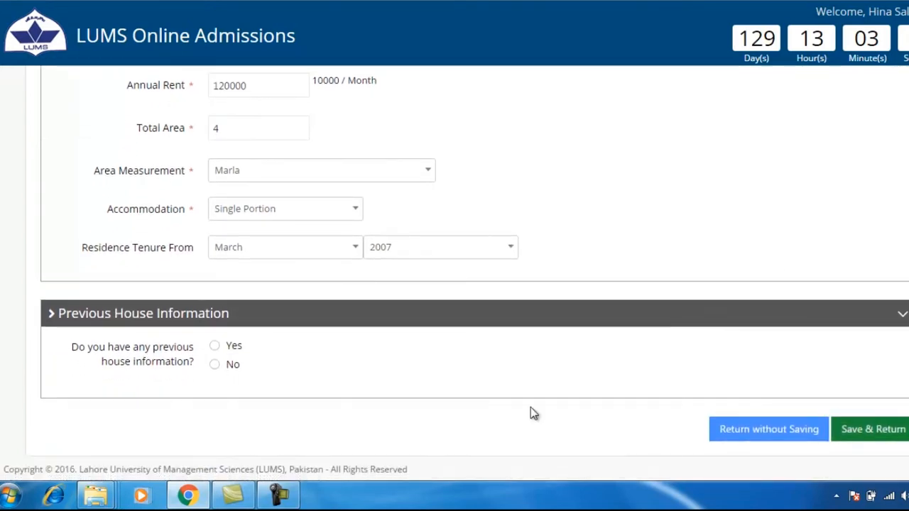
click(215, 365)
Step: Save the house details and check the overview shows House Information Completed at 26%
click(872, 430)
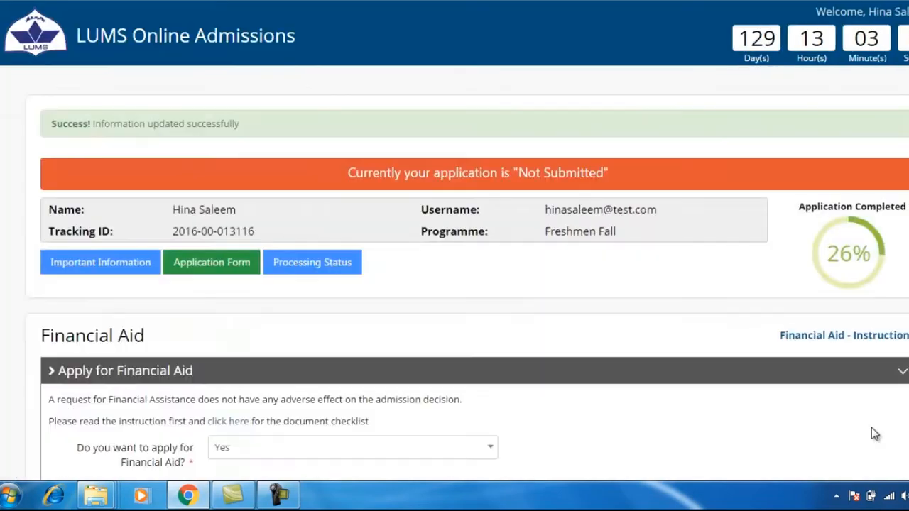
drag(44, 126, 290, 107)
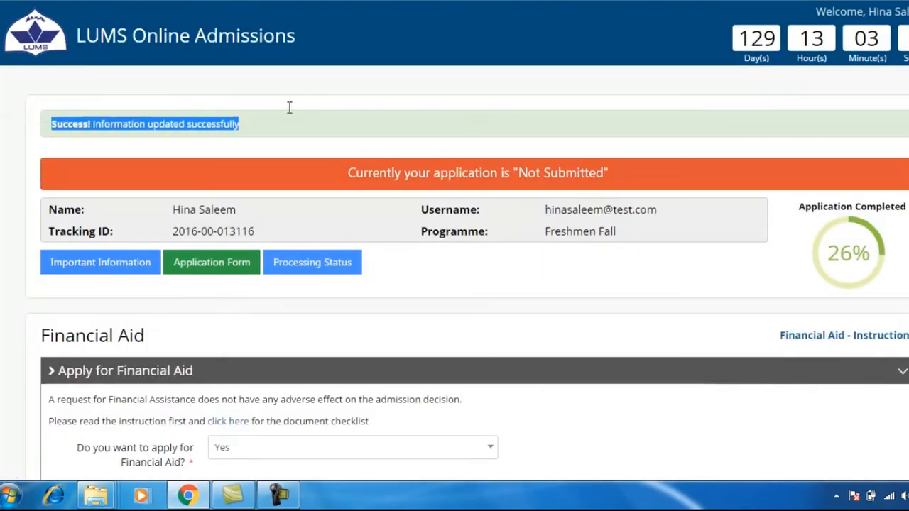
click(284, 131)
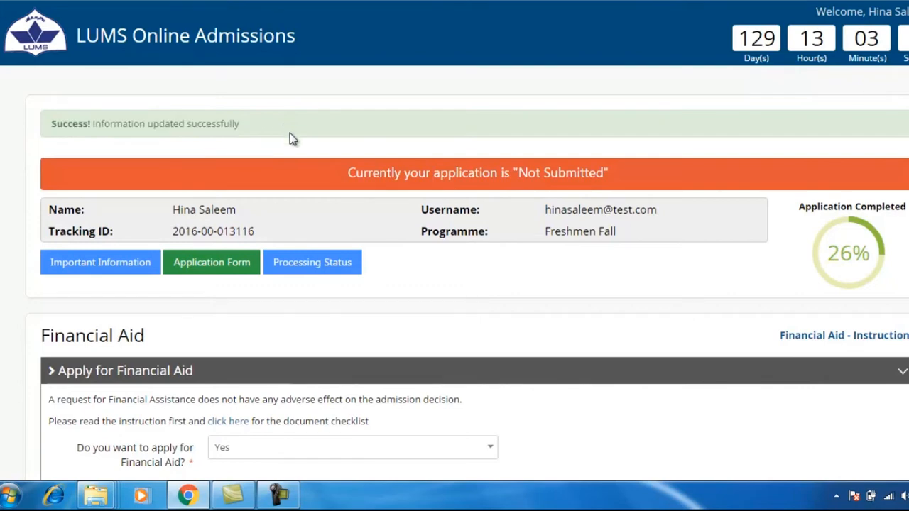
scroll(422, 339, down, 8)
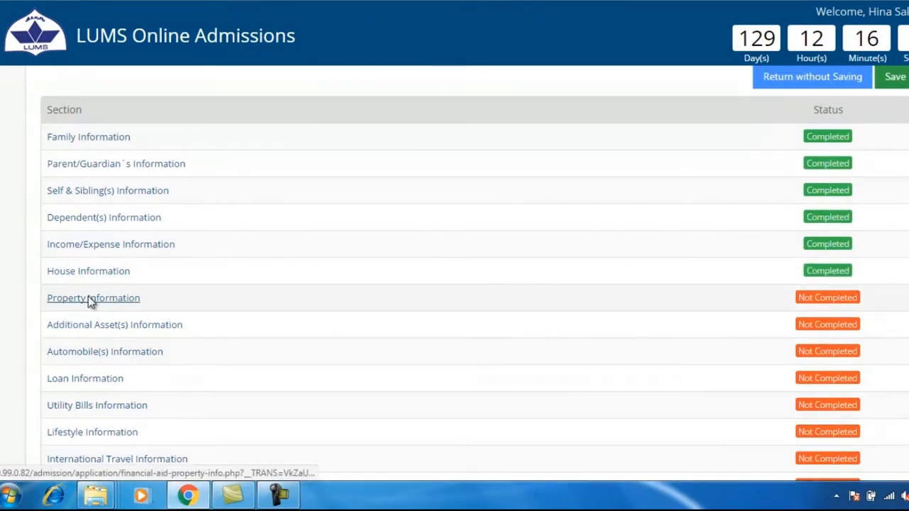
Step: Open Property Information and add one agricultural land entry by setting the count to 1
click(90, 300)
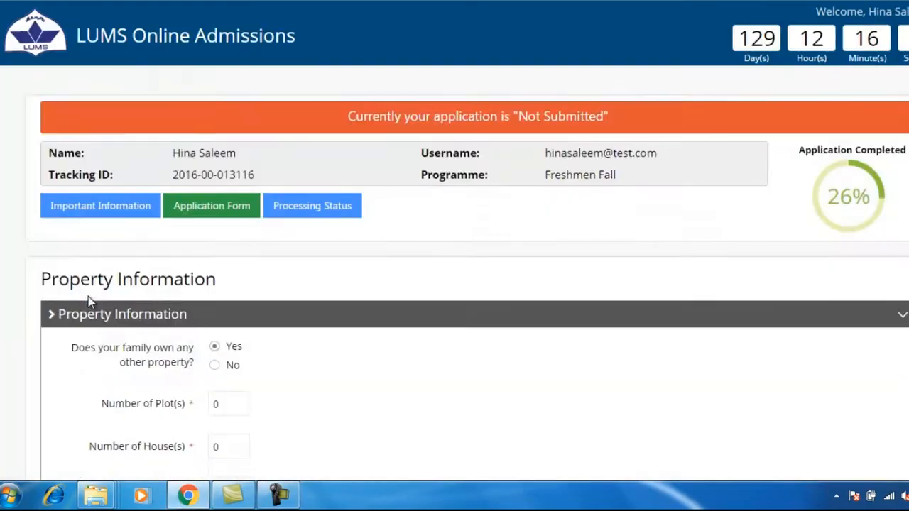
scroll(89, 296, down, 2)
click(232, 264)
click(237, 301)
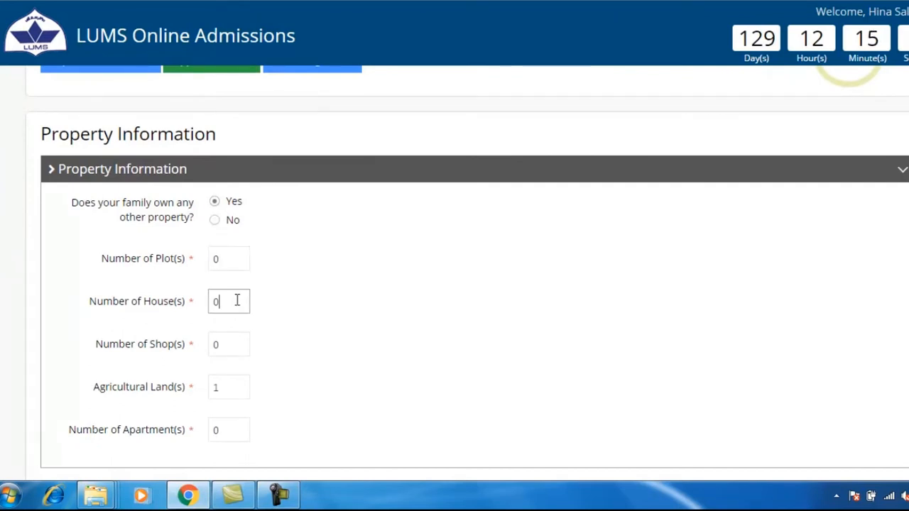
click(238, 346)
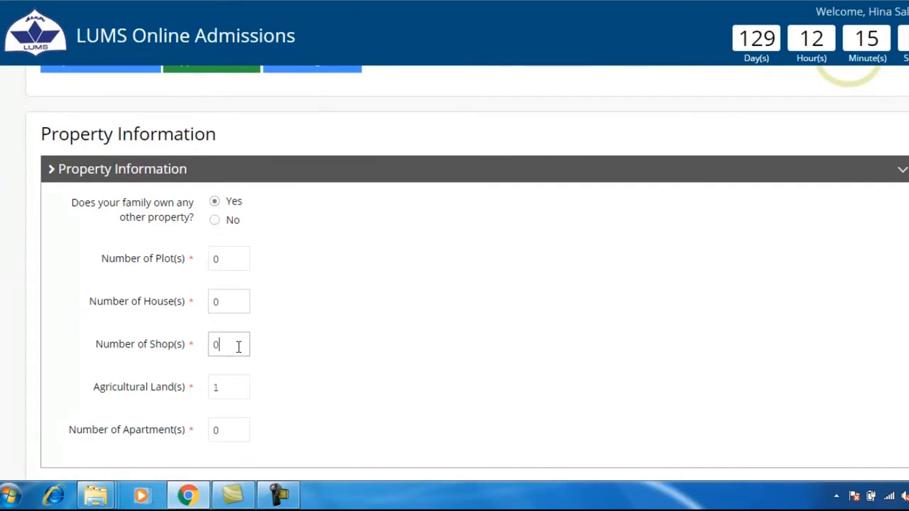
click(229, 386)
text(1)
click(224, 426)
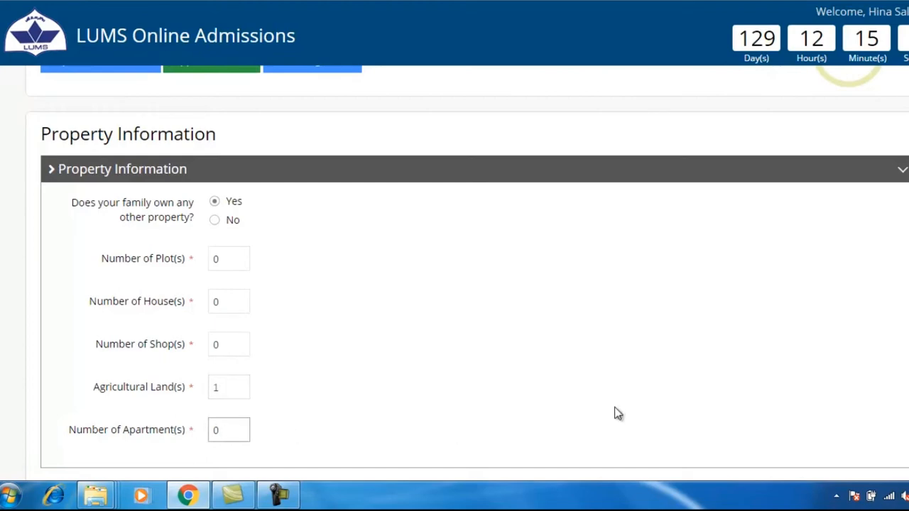
scroll(615, 414, down, 2)
click(889, 355)
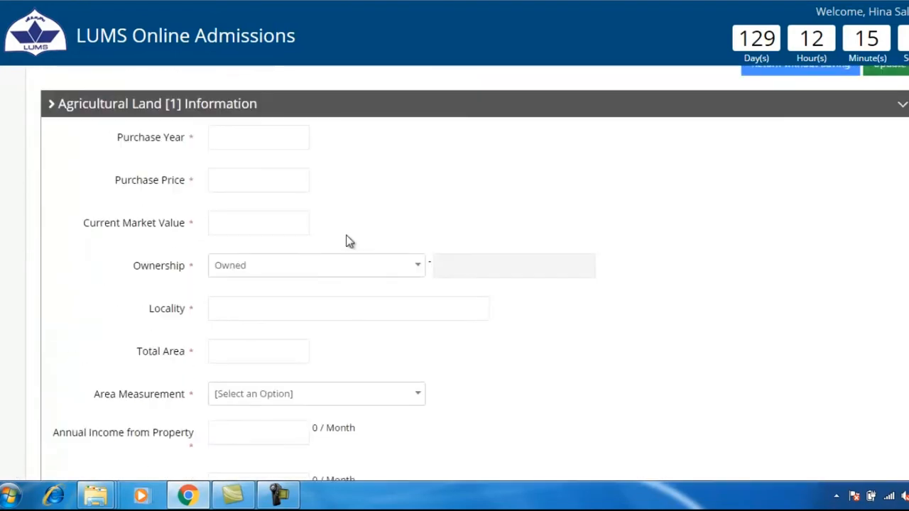
Step: Give the land purchase year 1965, market value 5500000, Inherited ownership, Bhera Village, 25 Acres
click(263, 138)
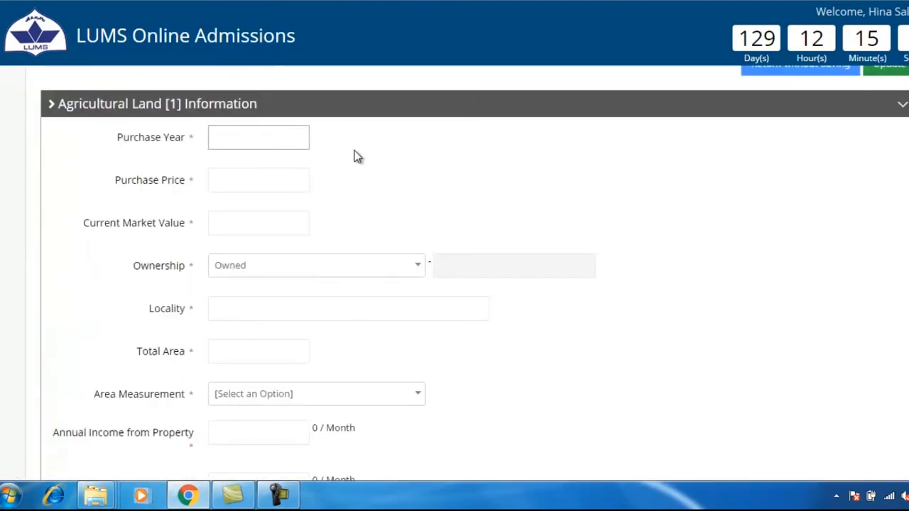
text(1965)
click(274, 181)
click(245, 224)
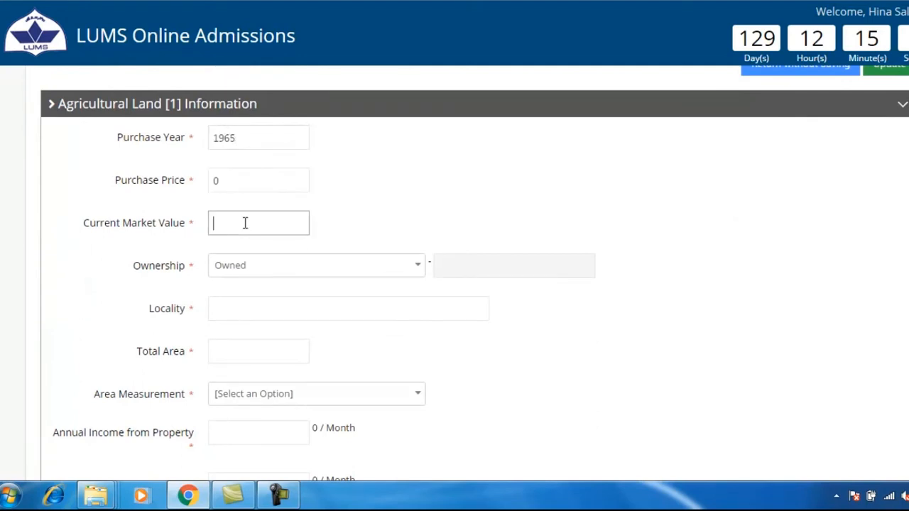
text(5500000)
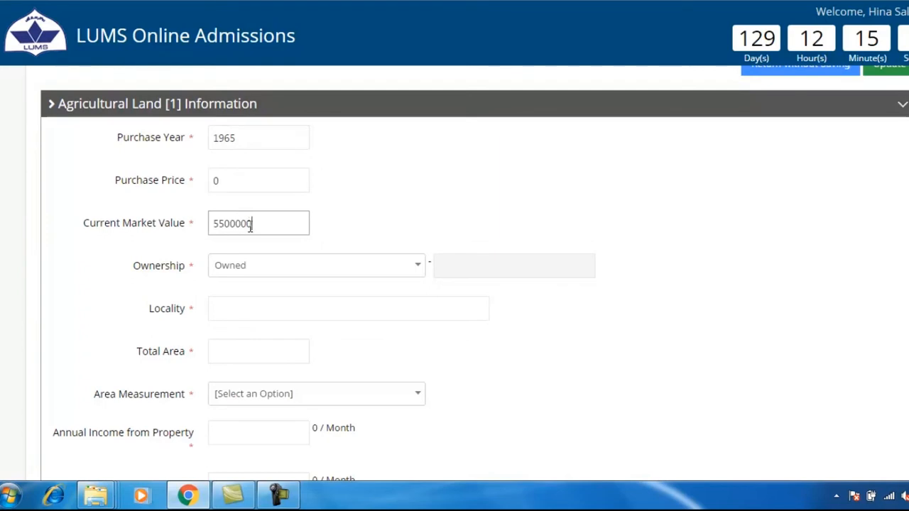
click(411, 268)
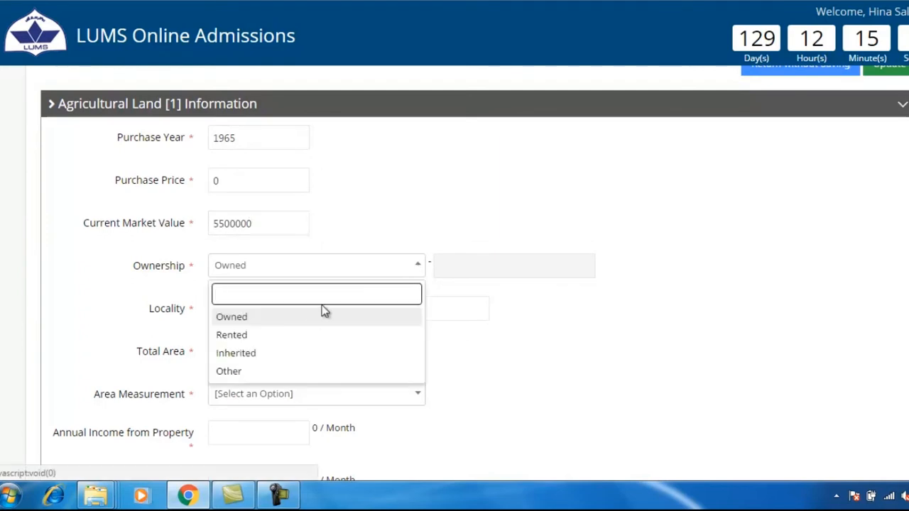
click(292, 355)
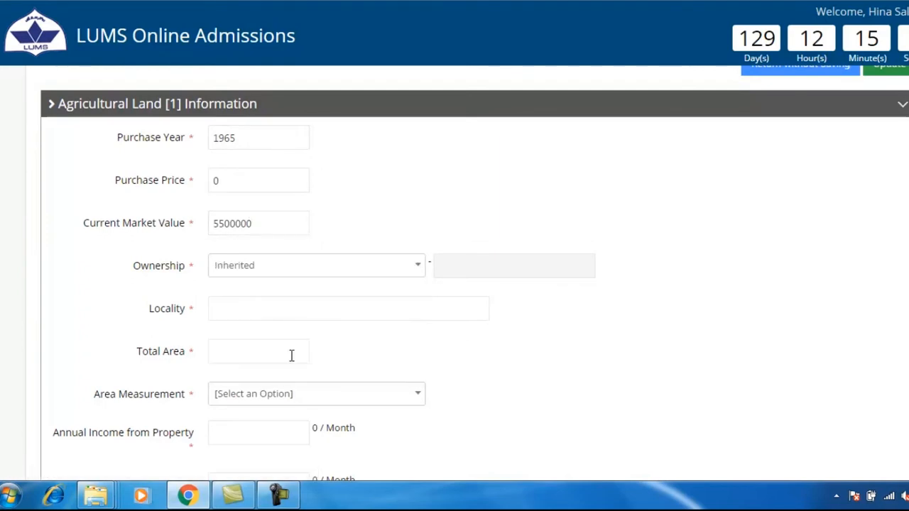
click(270, 306)
text(Bhera Village)
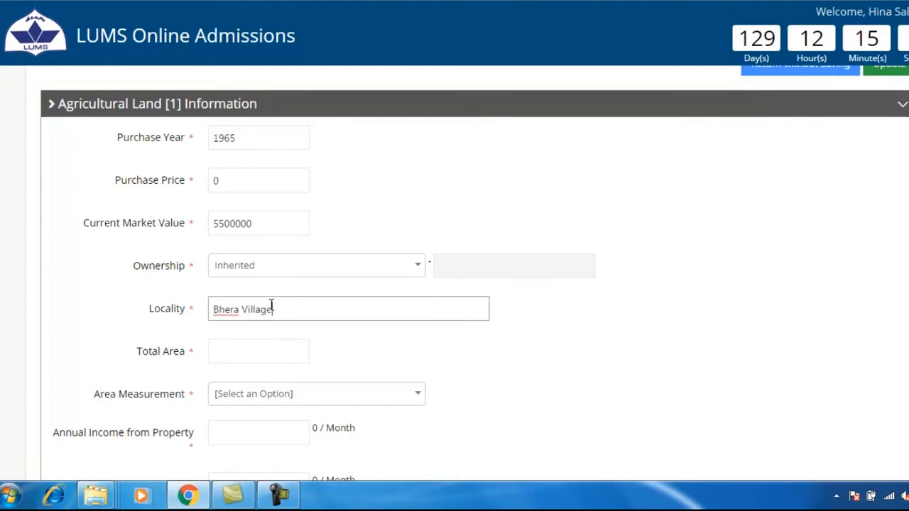
click(254, 350)
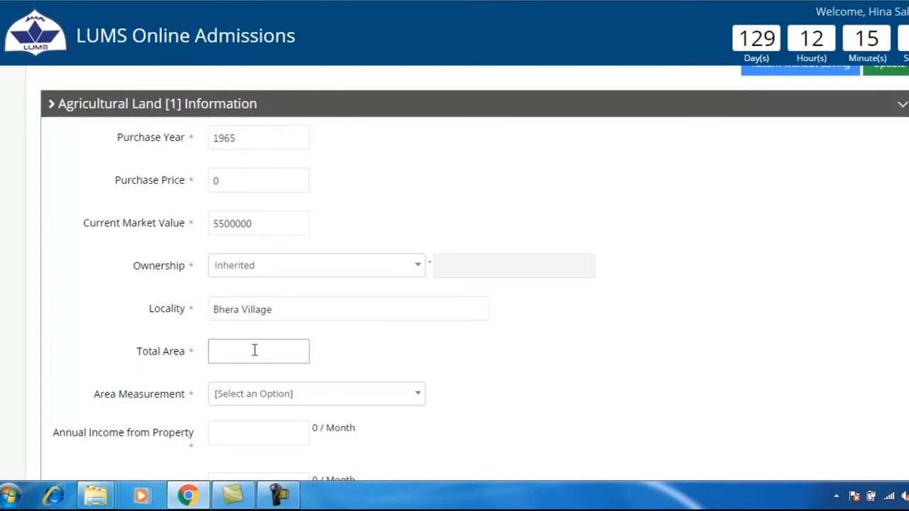
scroll(467, 382, down, 2)
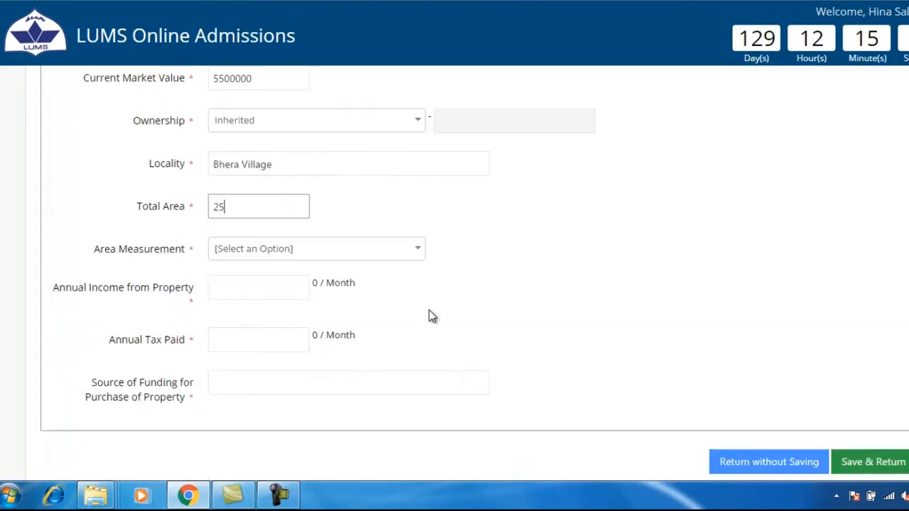
click(416, 248)
click(268, 354)
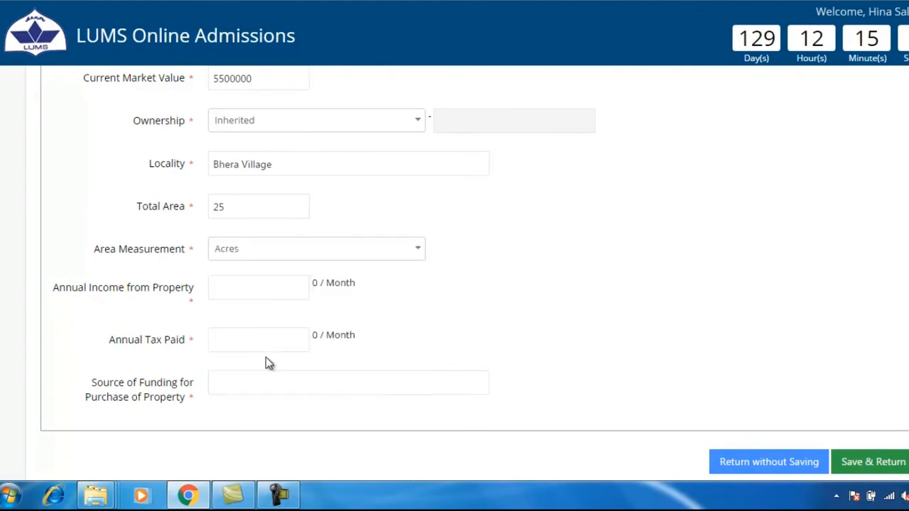
Step: Enter 300000 annual income, 0 tax paid, funding source 'Inherited Land (1/6)', and save
click(234, 289)
text(3)
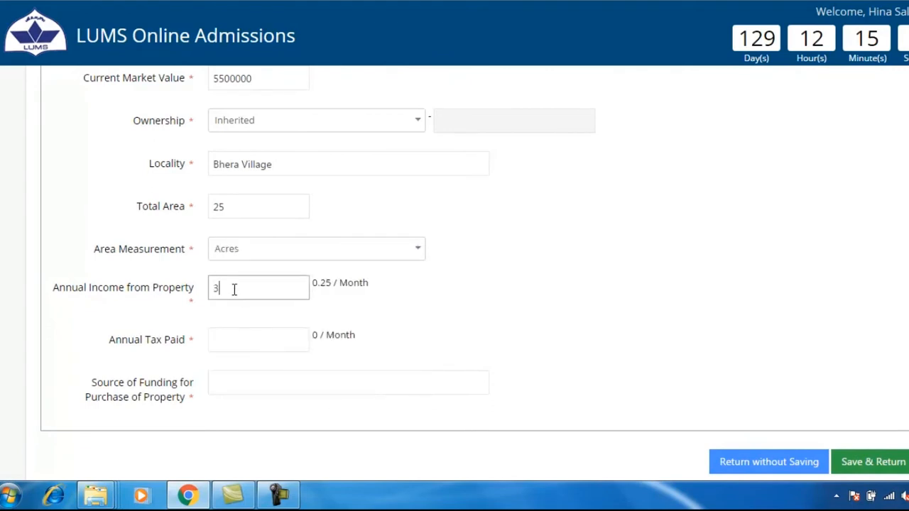
text(00000)
click(235, 339)
text(0)
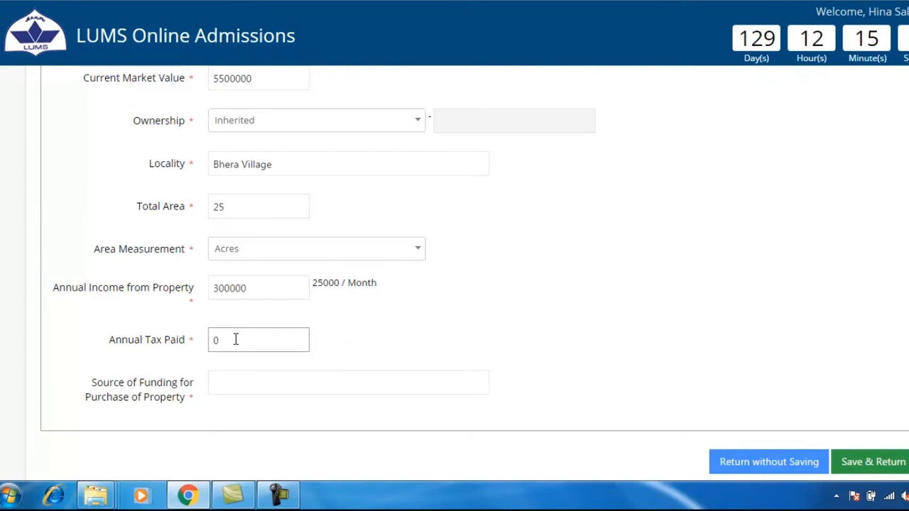
click(229, 388)
text(Inherited Land (1/)
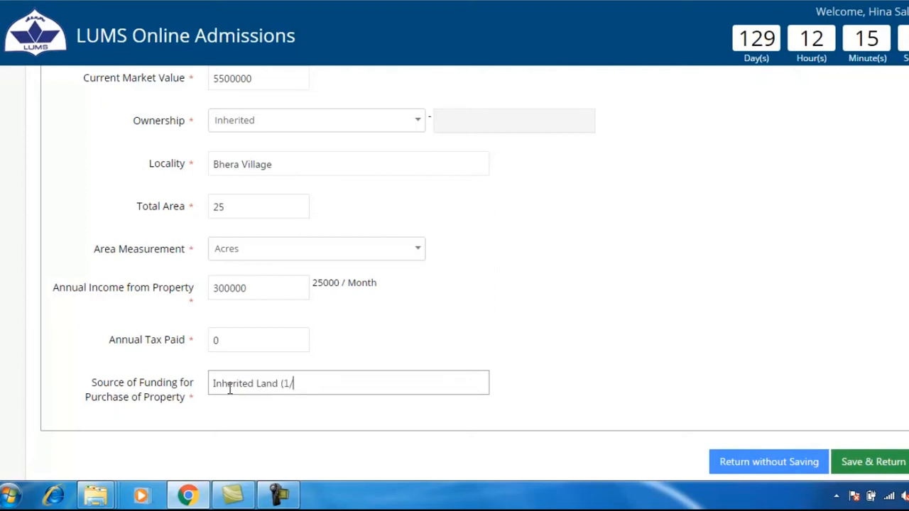
text(6)
click(864, 462)
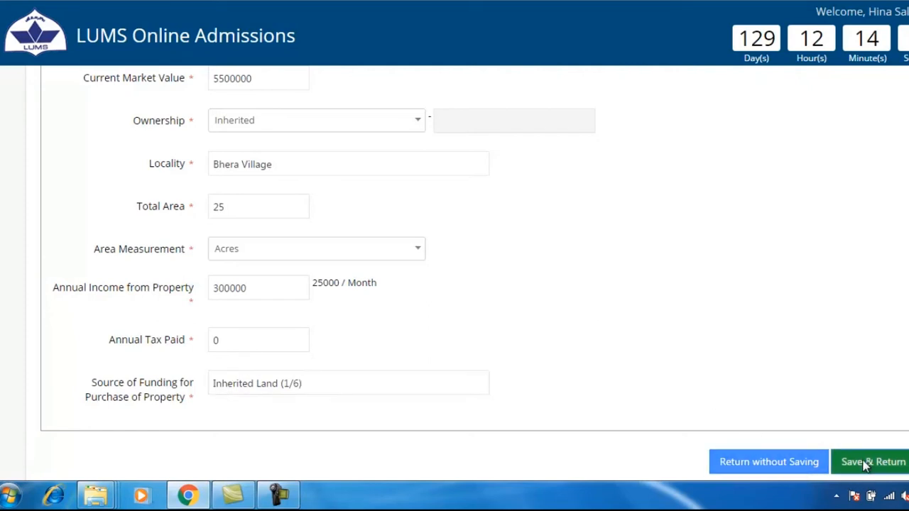
drag(51, 122, 305, 136)
Step: Go from the overview's section status table to the Additional Asset(s) Information form
click(304, 132)
scroll(459, 418, down, 6)
scroll(459, 418, down, 2)
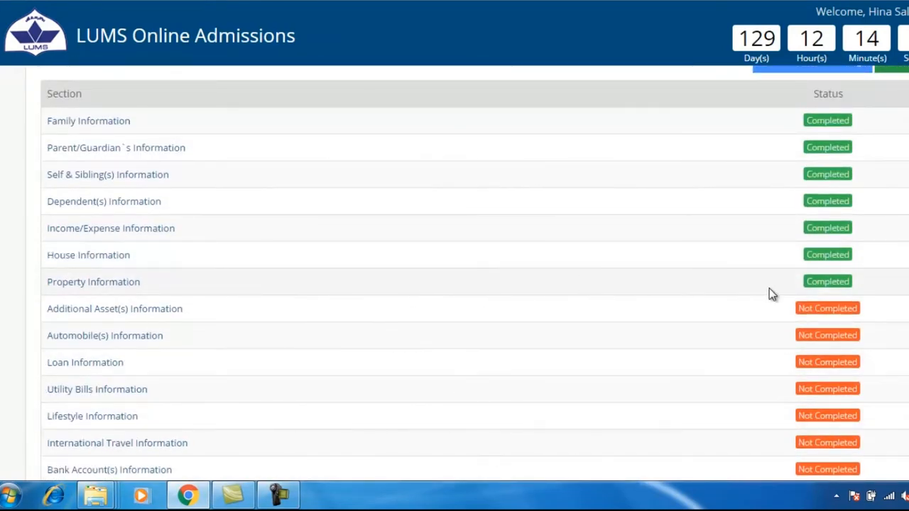
scroll(769, 294, down, 1)
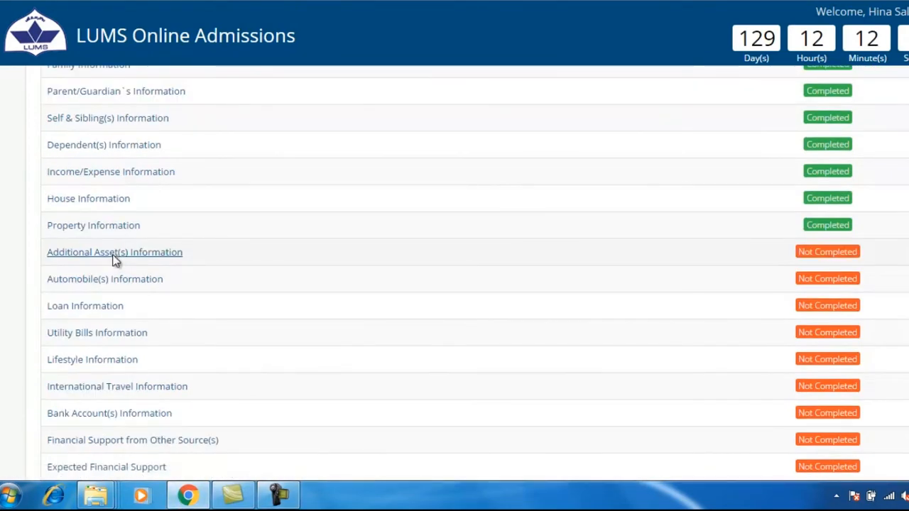
click(114, 260)
drag(35, 280, 292, 287)
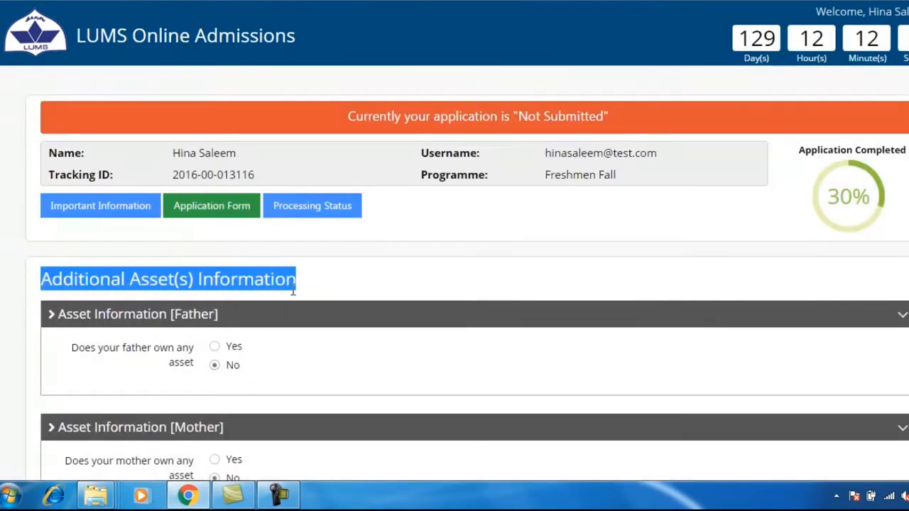
Step: Answer Yes to the father owning assets and enter 1000000 as Fixed Savings & Investment
click(340, 290)
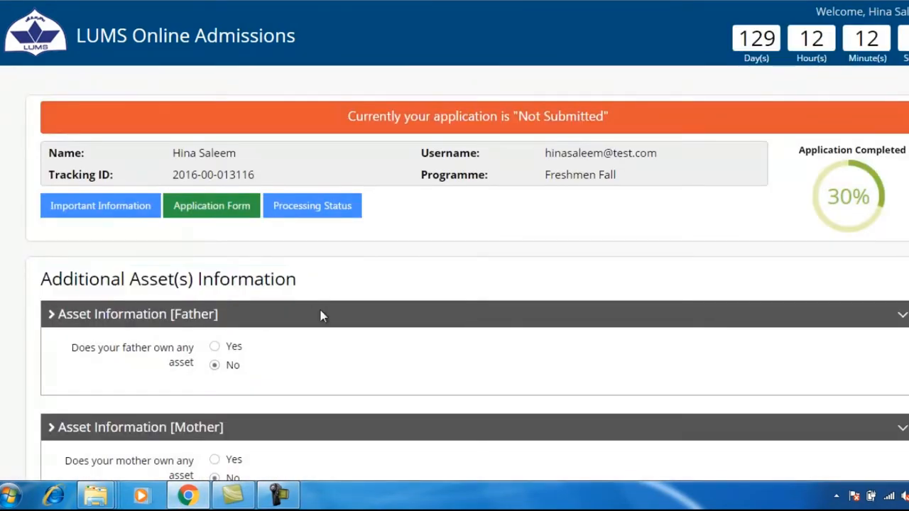
click(214, 347)
scroll(287, 359, down, 1)
scroll(287, 359, down, 1)
click(245, 254)
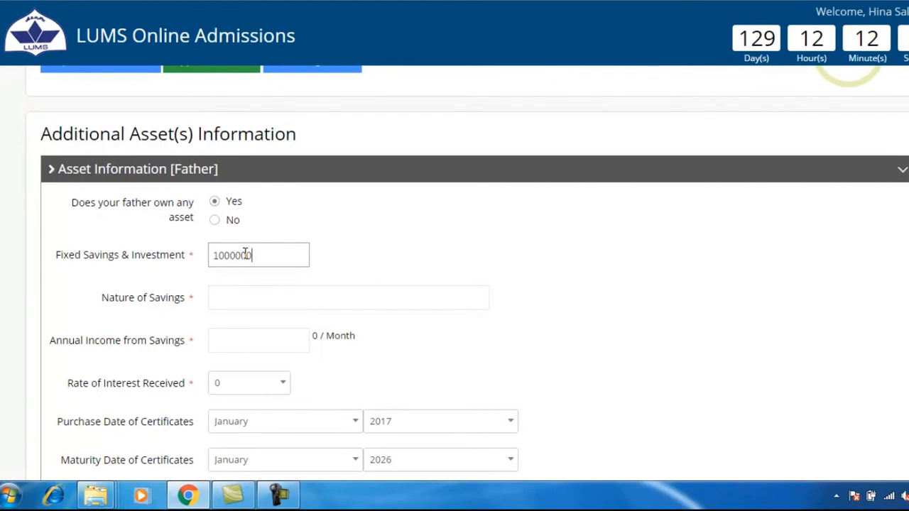
click(264, 288)
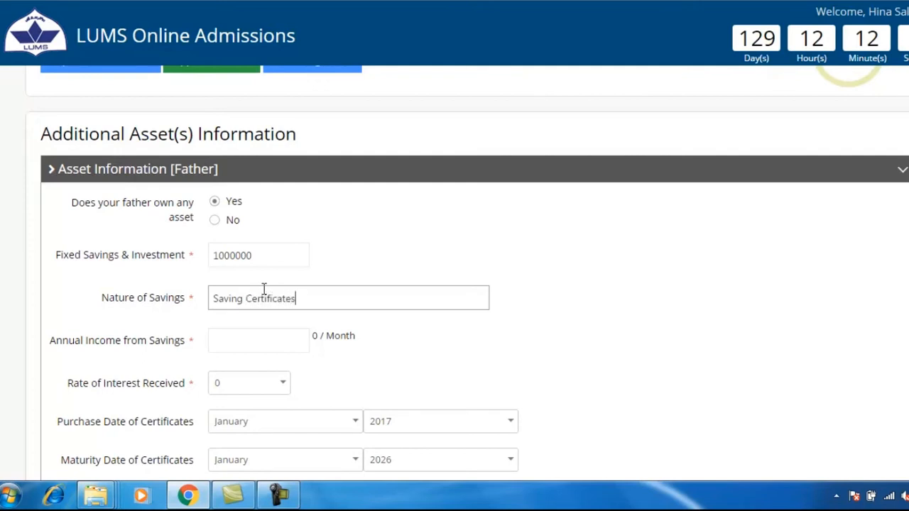
Step: Enter 120000 annual savings income at a rate of 10, with certificates bought 2015 and maturing 2025
click(261, 335)
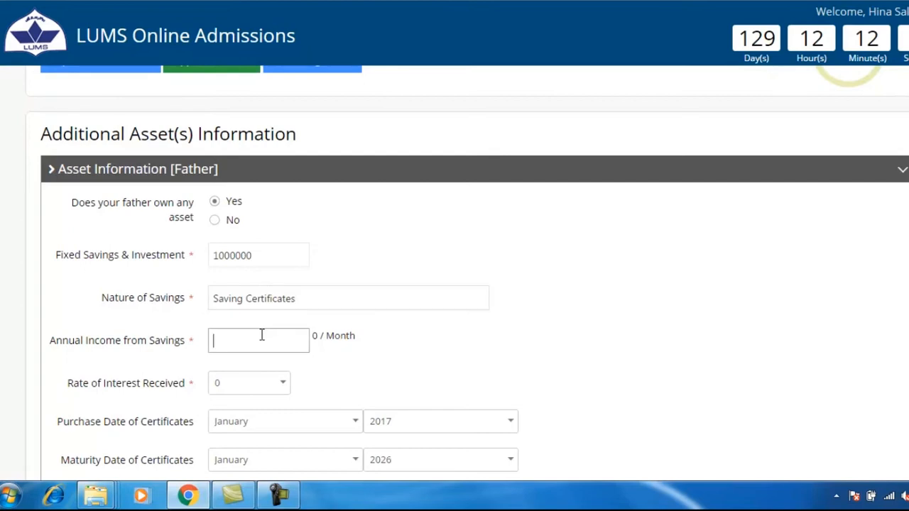
text(1200)
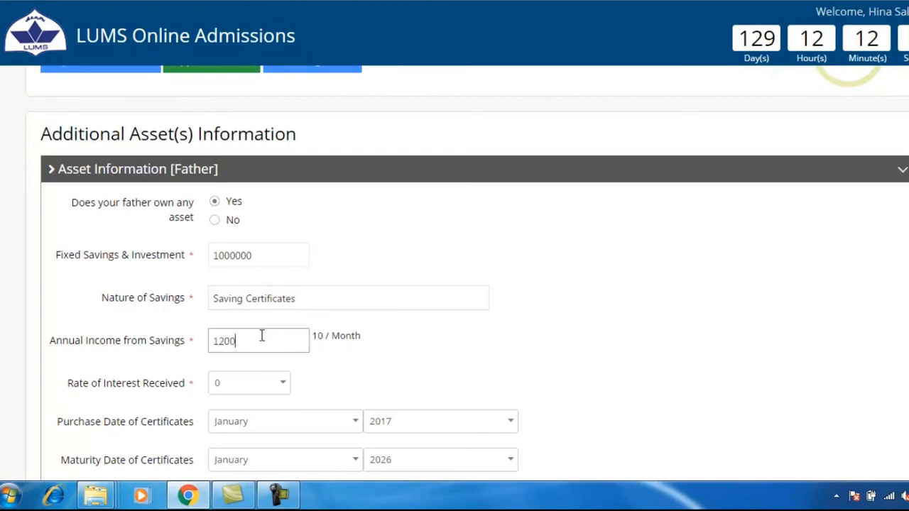
text(00)
click(288, 387)
scroll(269, 418, down, 1)
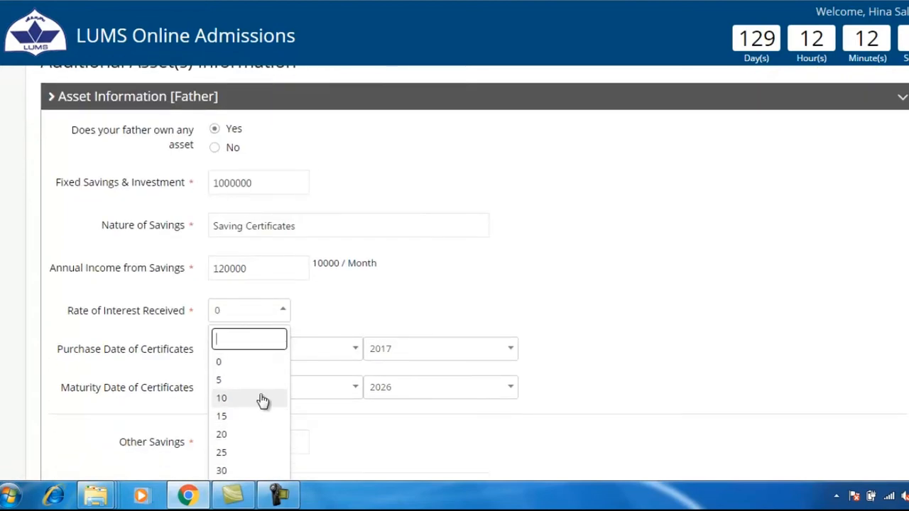
click(260, 399)
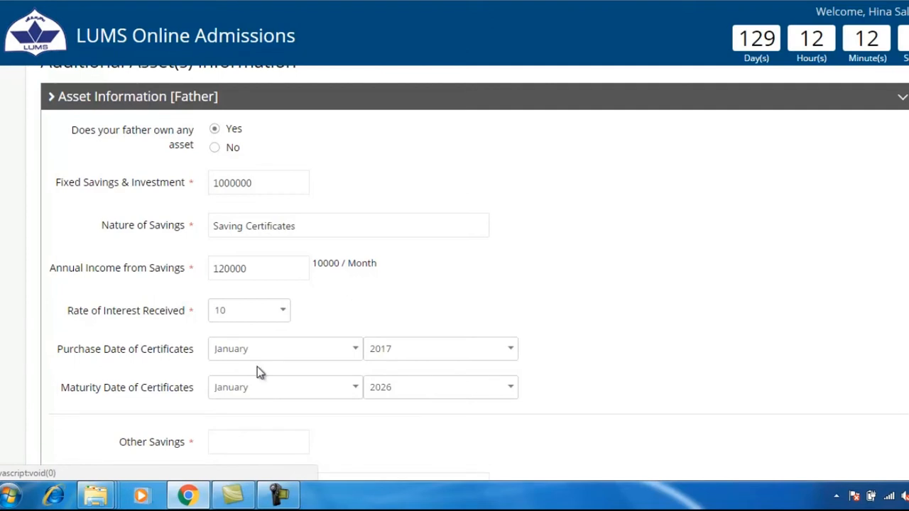
scroll(257, 377, down, 1)
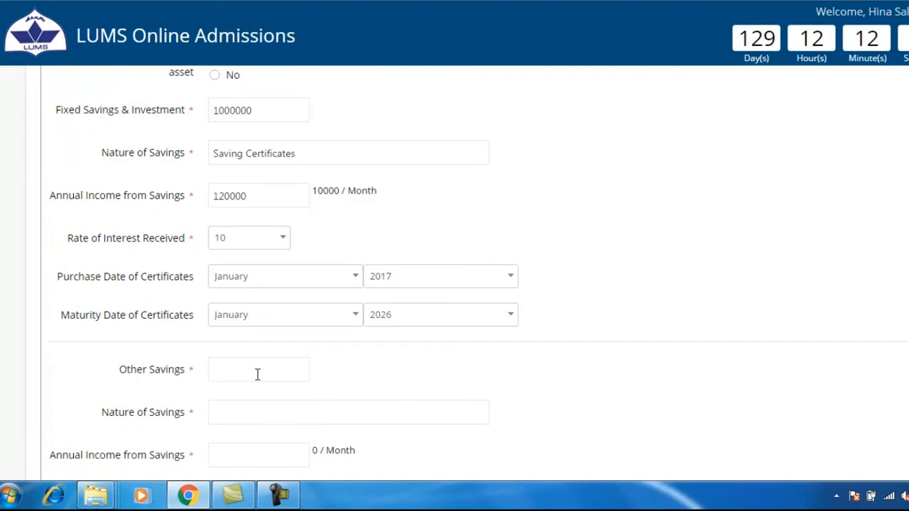
click(514, 278)
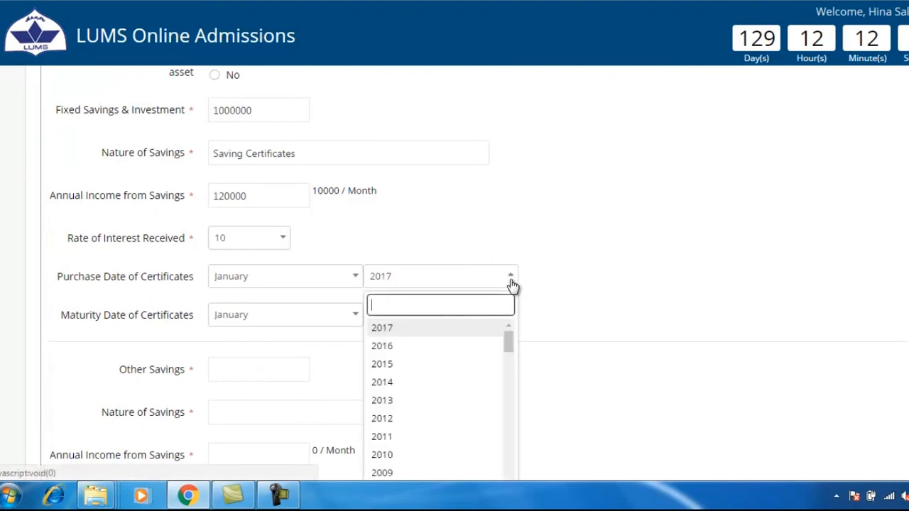
click(419, 364)
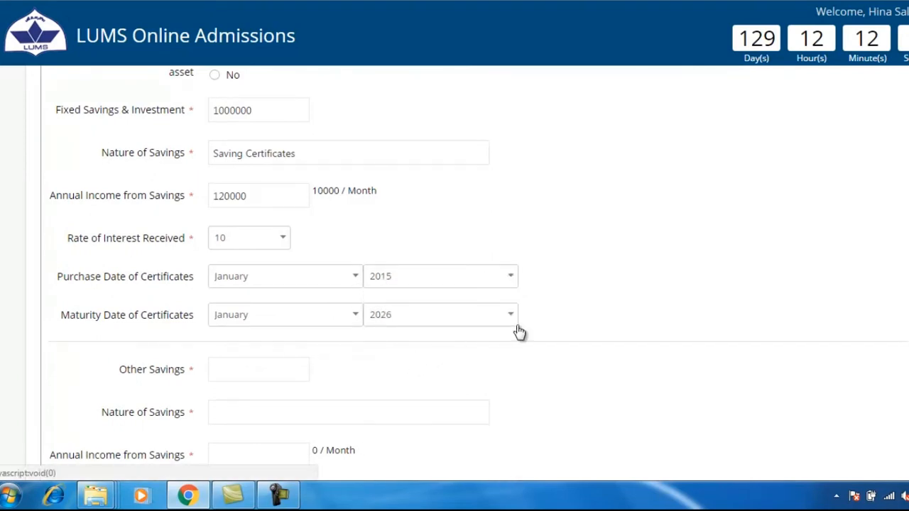
scroll(522, 323, down, 1)
click(510, 246)
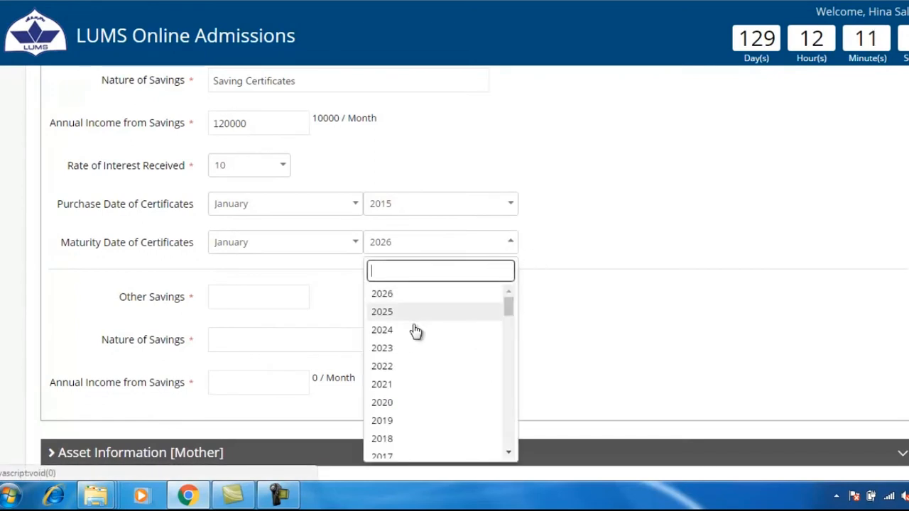
click(402, 312)
Step: Set Other Savings to 0 with nature 'Not Applicable' and 0 annual income
click(294, 296)
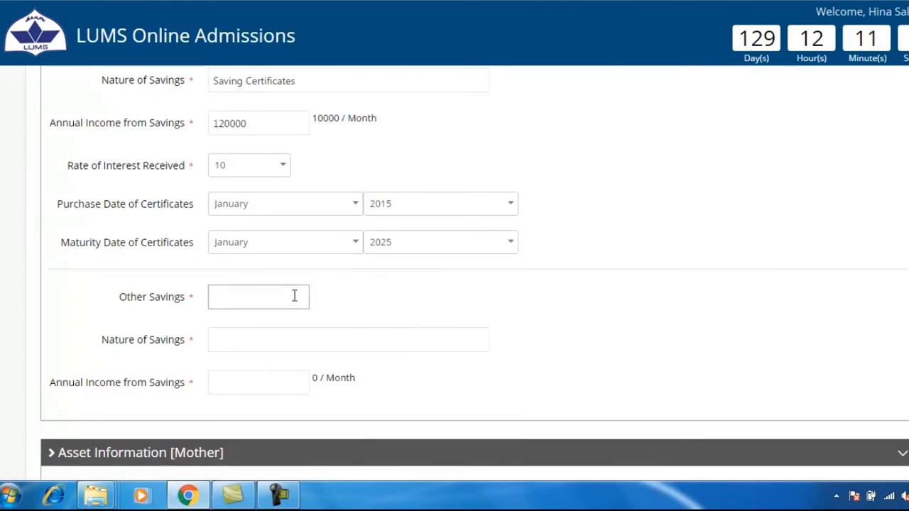
click(272, 329)
text(Not Applicable)
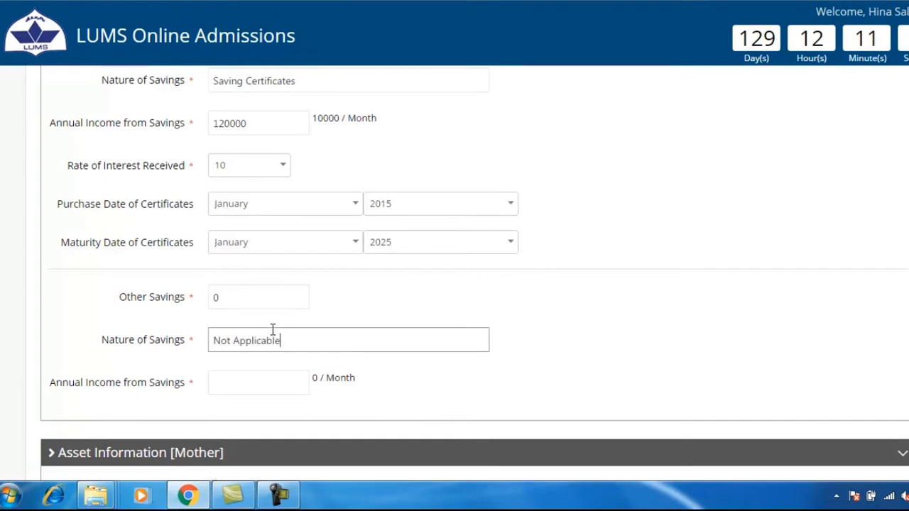
click(269, 380)
text(0)
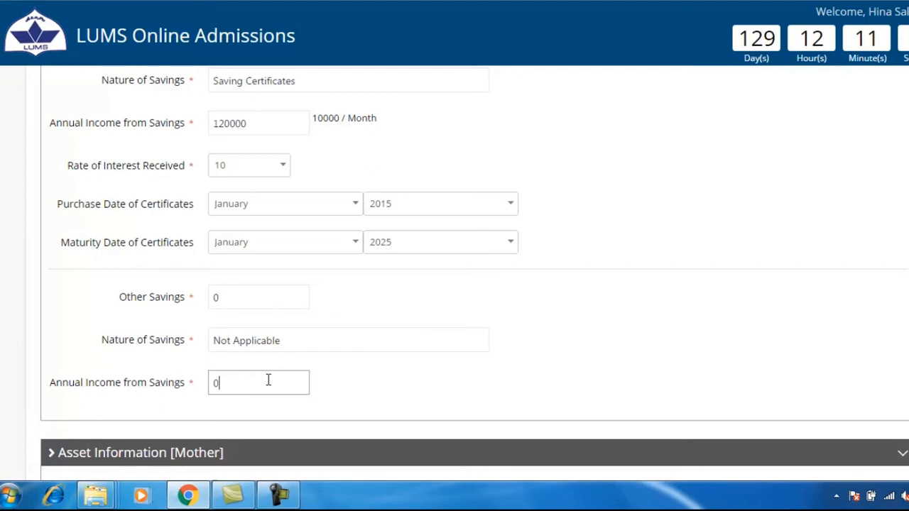
scroll(496, 368, down, 2)
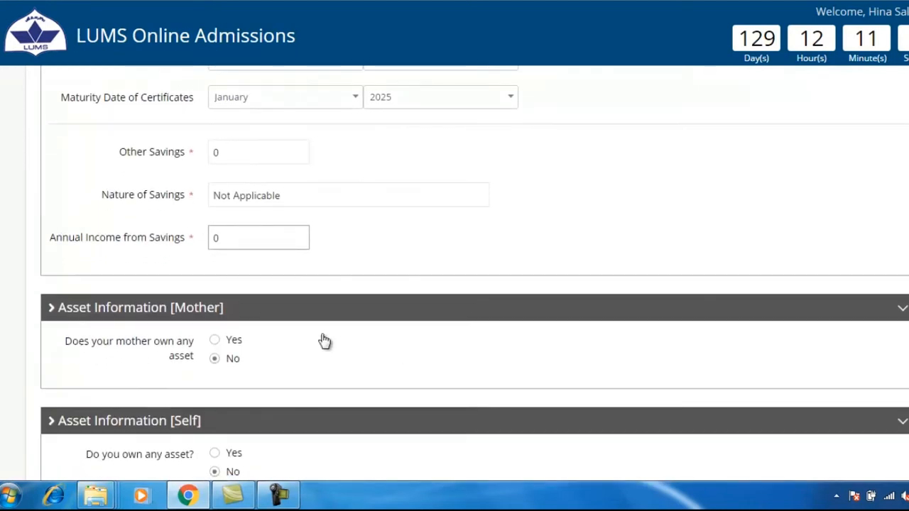
Step: Answer No to the mother, applicant and family diamonds asset questions
click(215, 340)
click(215, 359)
scroll(447, 402, down, 3)
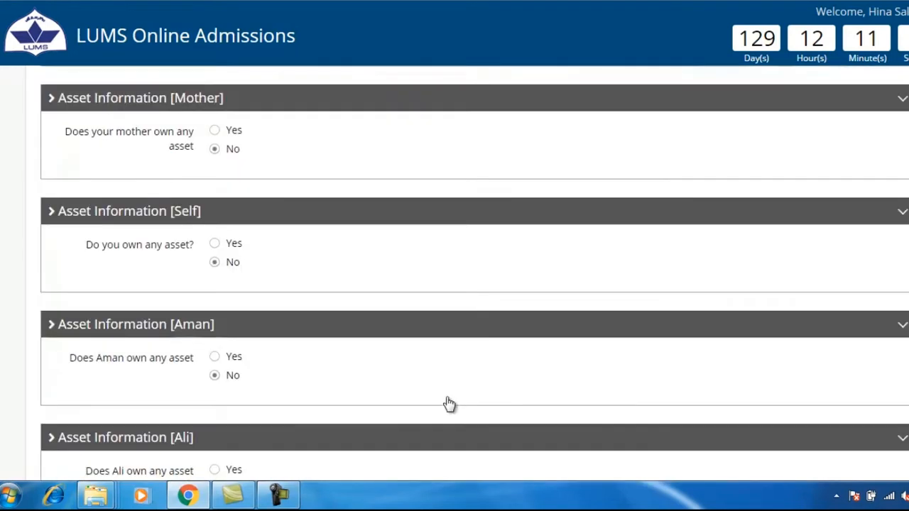
click(216, 236)
click(214, 254)
scroll(321, 330, down, 1)
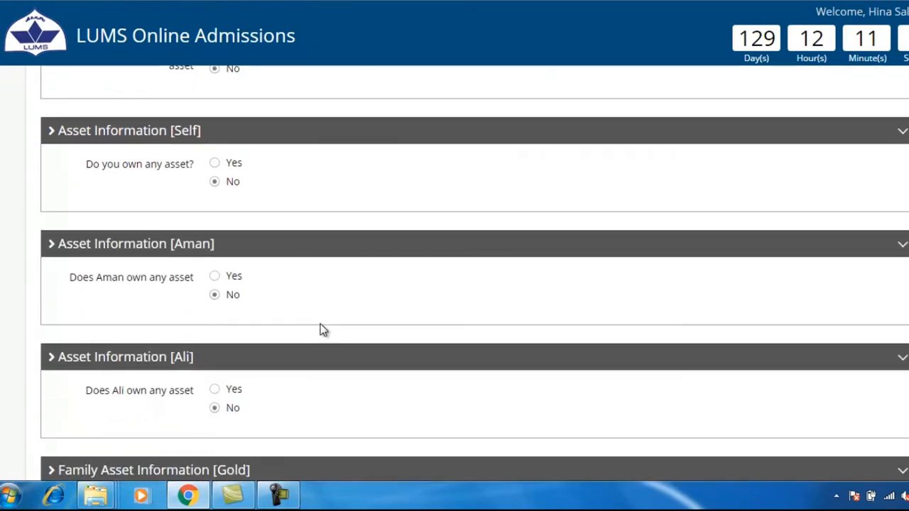
scroll(305, 302, down, 2)
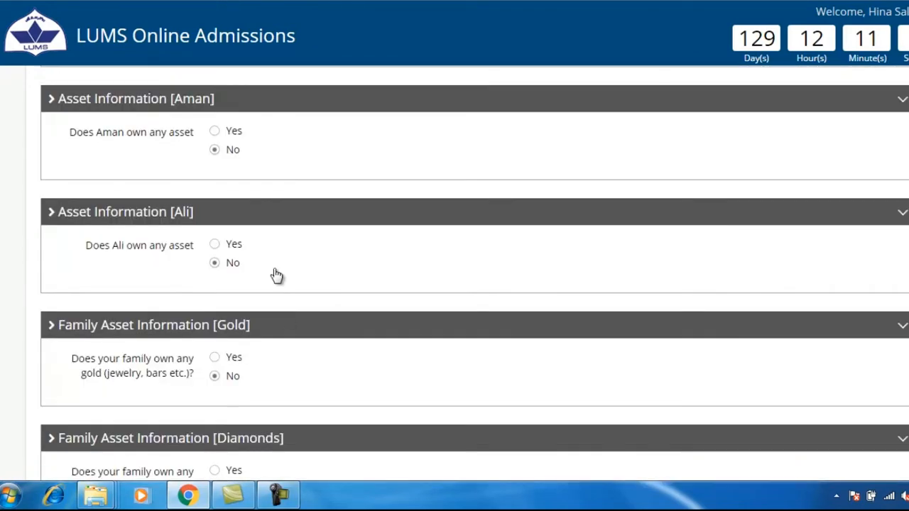
scroll(295, 324, down, 2)
key(Up)
click(214, 368)
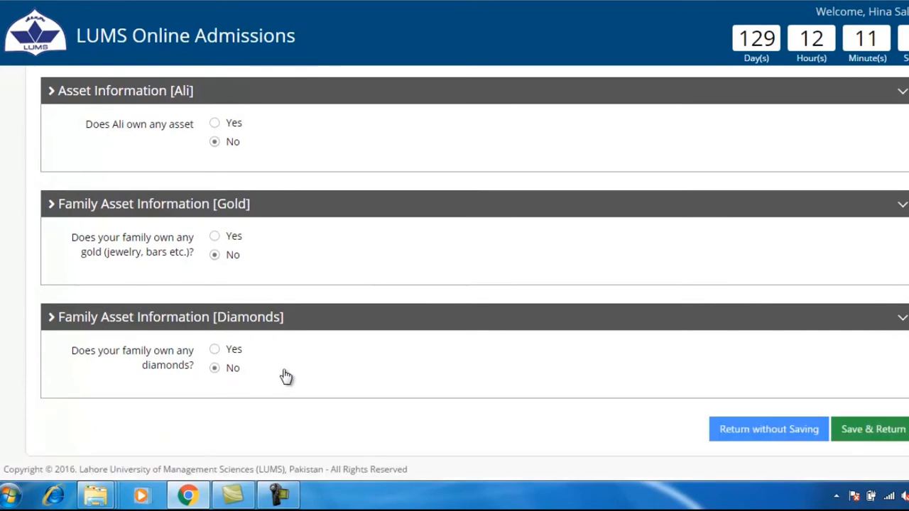
Step: Save the asset information and go to the Automobile(s) Information section
click(868, 432)
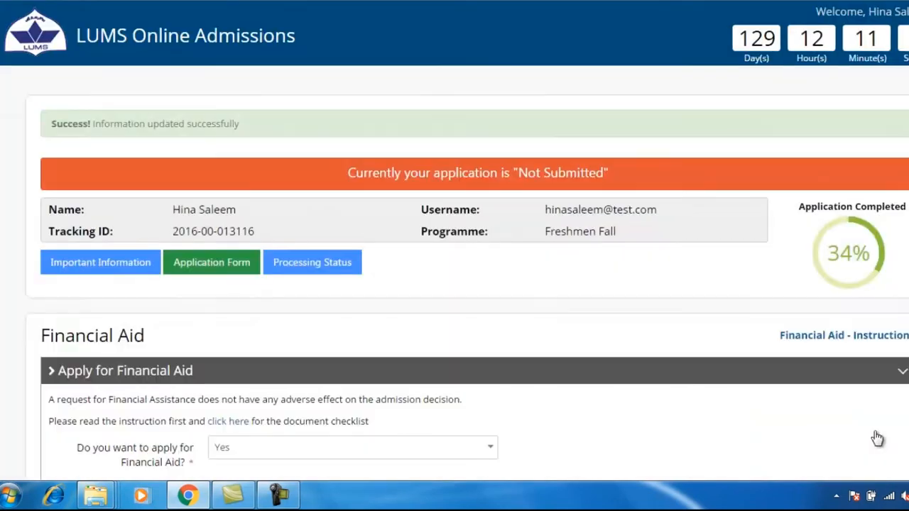
drag(43, 126, 263, 132)
click(263, 132)
scroll(337, 248, down, 4)
scroll(337, 255, down, 4)
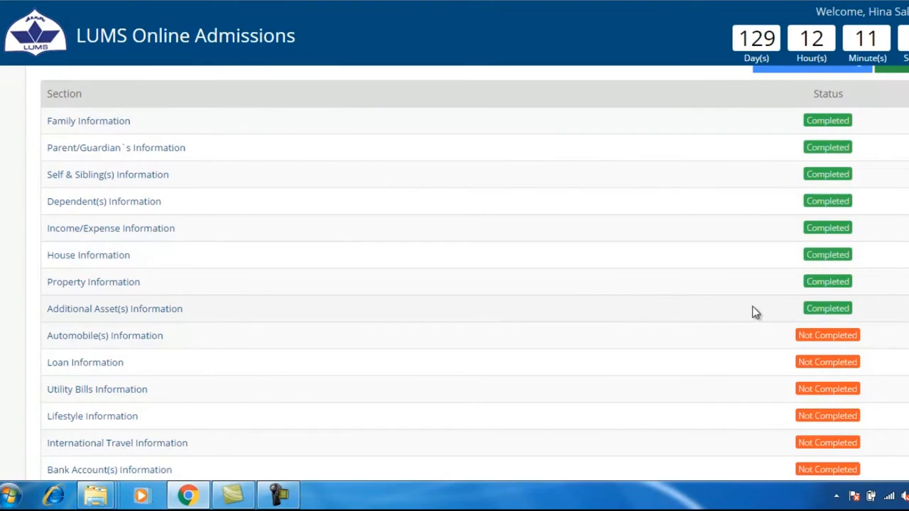
scroll(754, 312, down, 1)
click(142, 263)
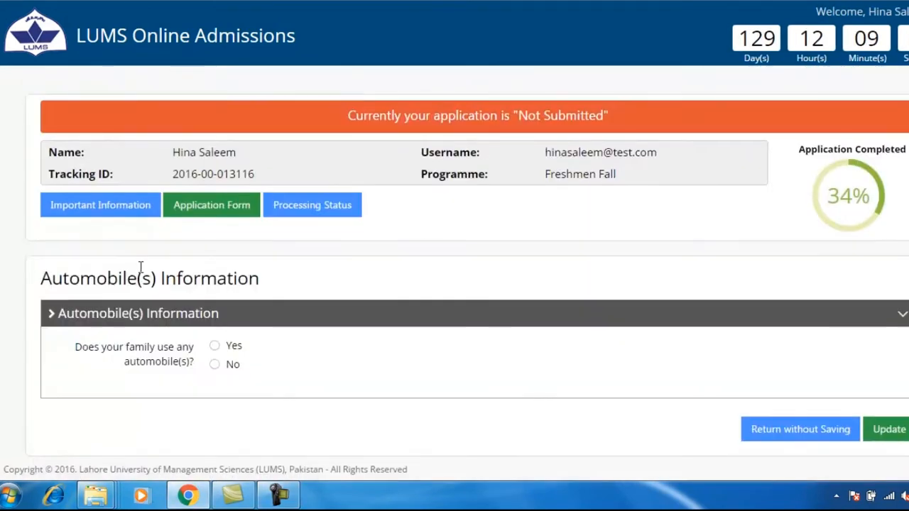
drag(44, 278, 272, 270)
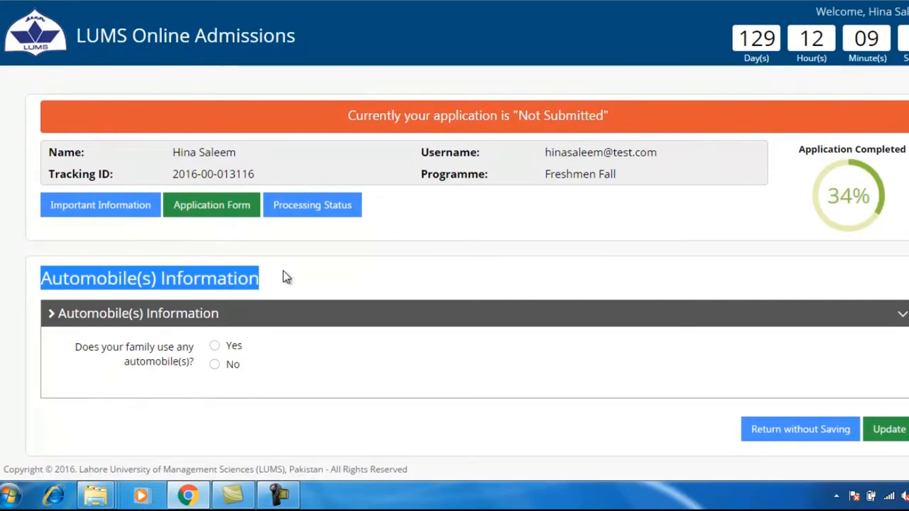
click(282, 277)
Step: Record that the family uses 1 automobile and add its detail fields
click(214, 345)
scroll(220, 354, down, 1)
click(216, 357)
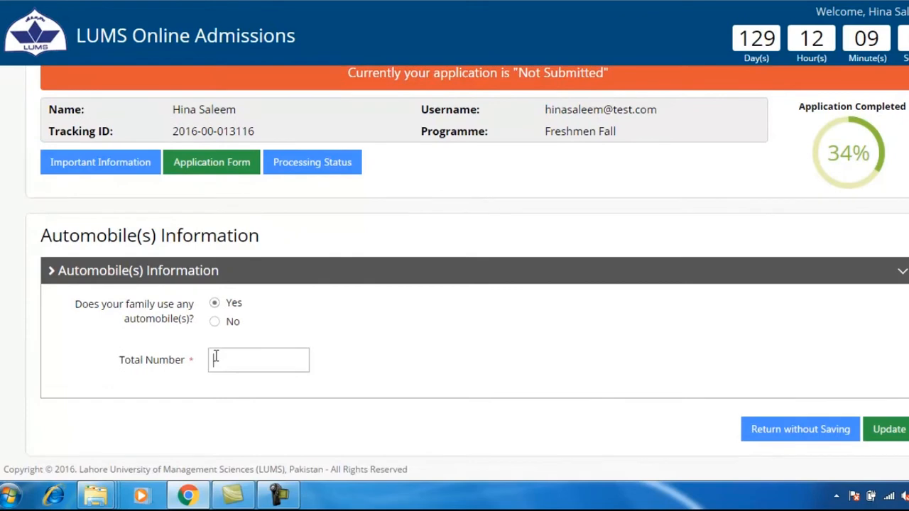
text(1)
click(884, 430)
Step: Describe the vehicle as a Car: Suzuki Mehran, made 2004, 800 engine capacity
scroll(533, 335, down, 3)
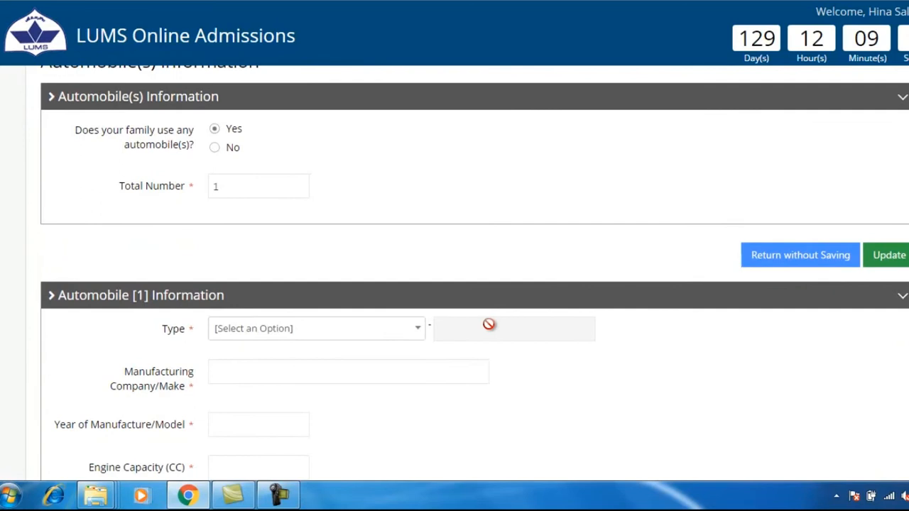
click(419, 335)
scroll(280, 450, down, 1)
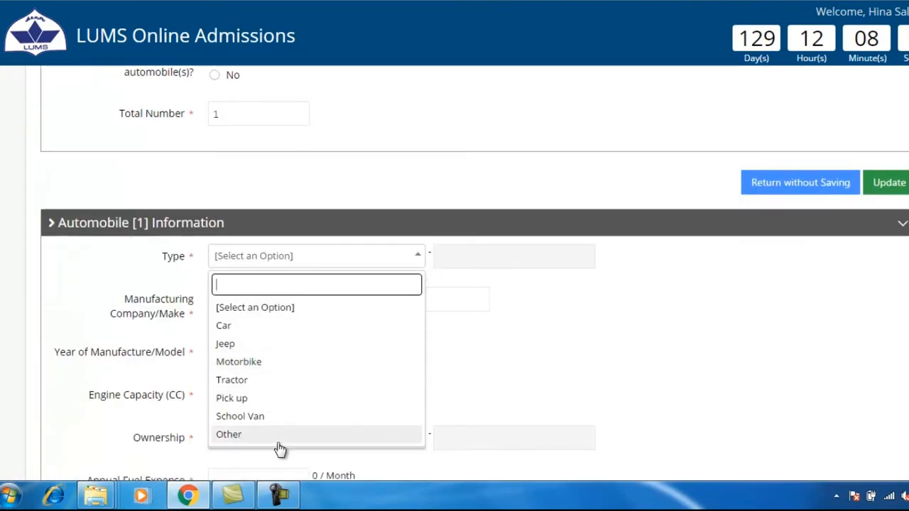
click(272, 327)
click(268, 304)
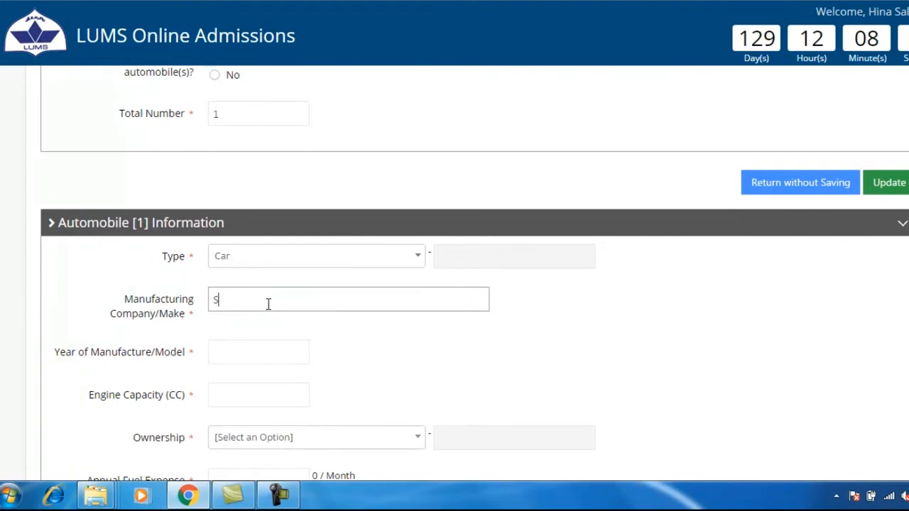
text(Suzuki Mehran)
key(Tab)
text(2004)
key(Tab)
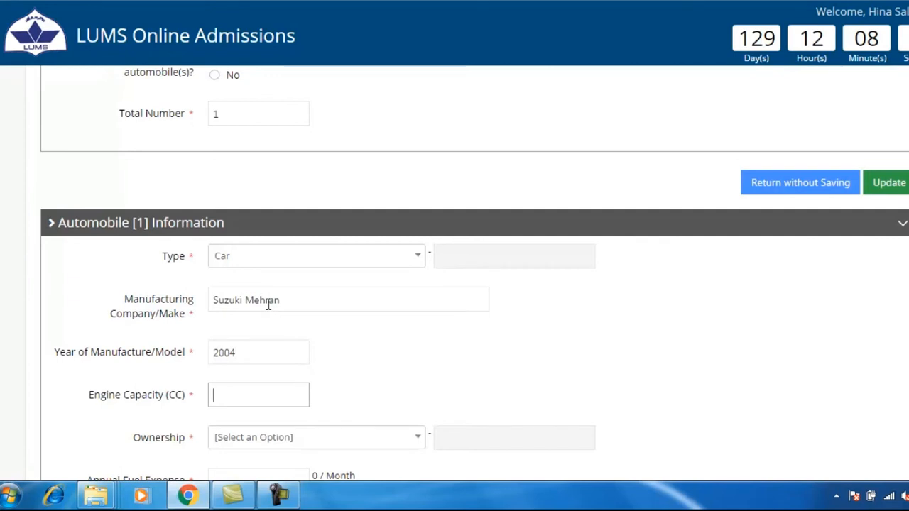
text(800)
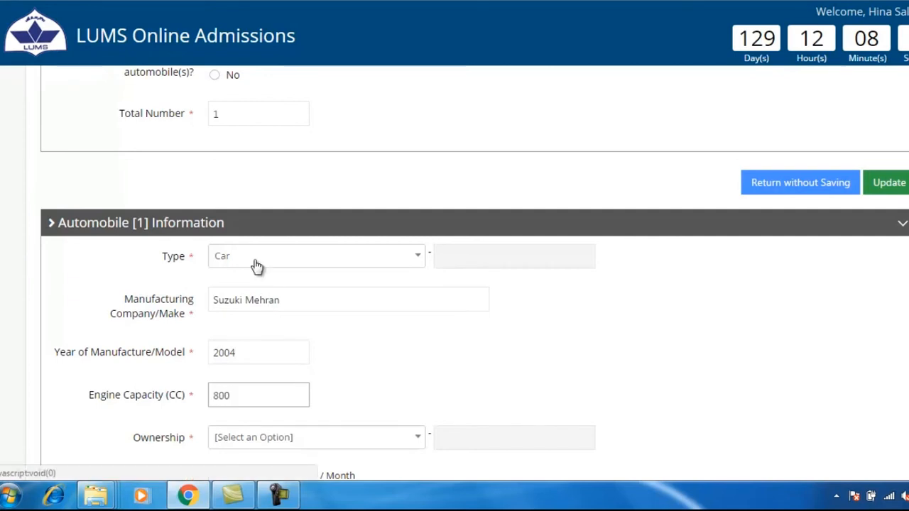
Step: Set ownership to Owned and enter 12000 fuel, 5000 maintenance and 0 token paid
scroll(257, 266, down, 1)
scroll(284, 291, down, 1)
click(418, 373)
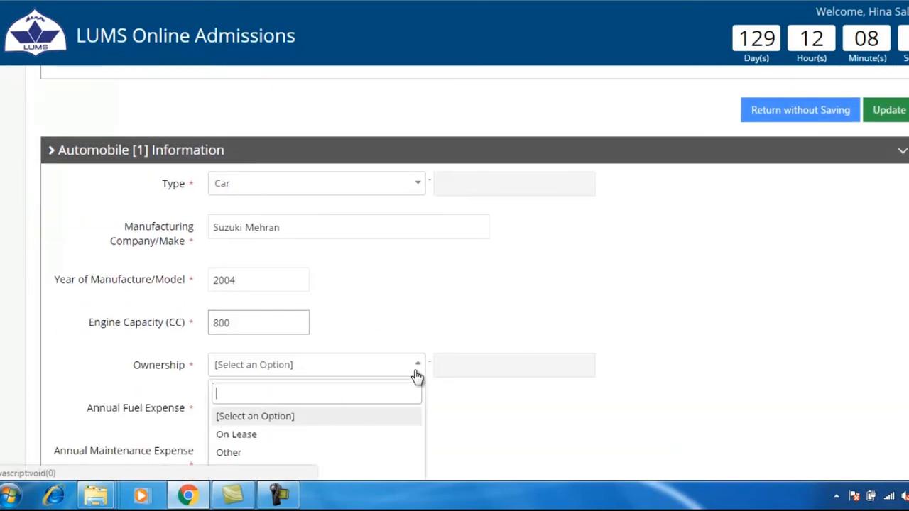
scroll(391, 397, down, 2)
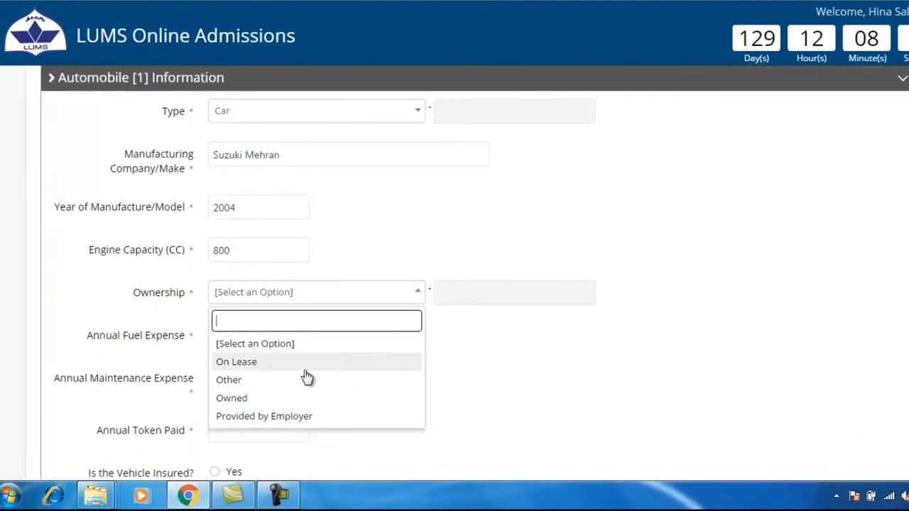
click(304, 397)
scroll(299, 387, down, 2)
click(256, 269)
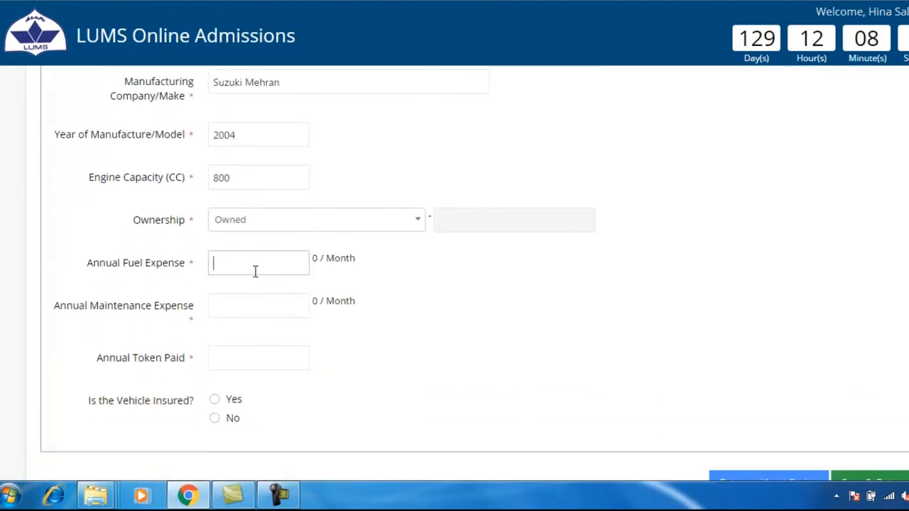
text(12000)
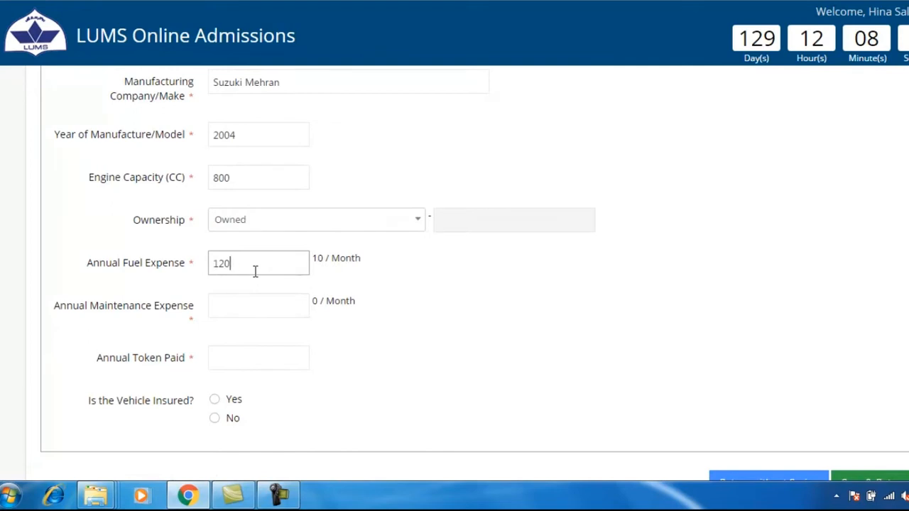
click(240, 303)
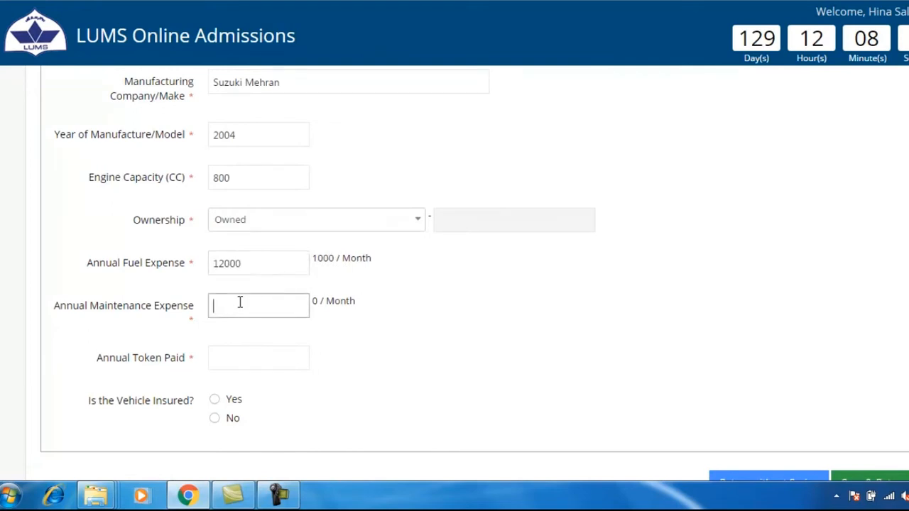
text(5000)
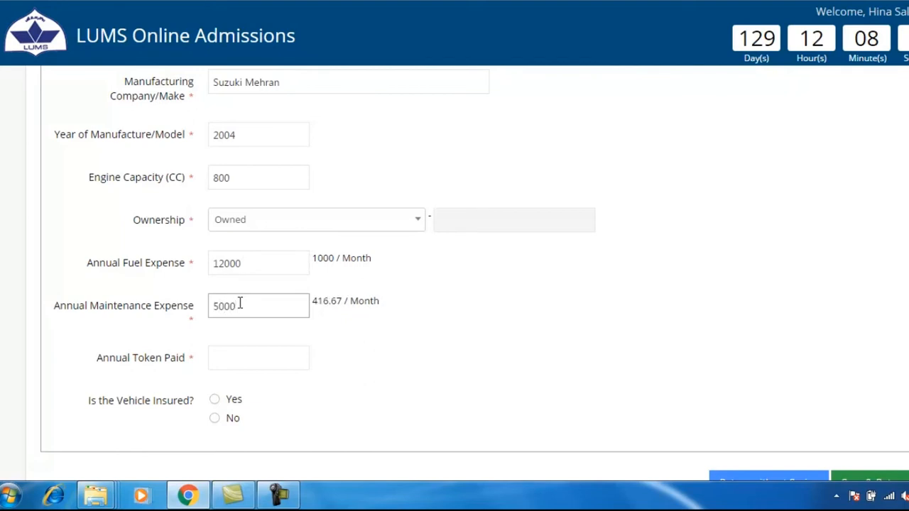
click(225, 354)
text(0)
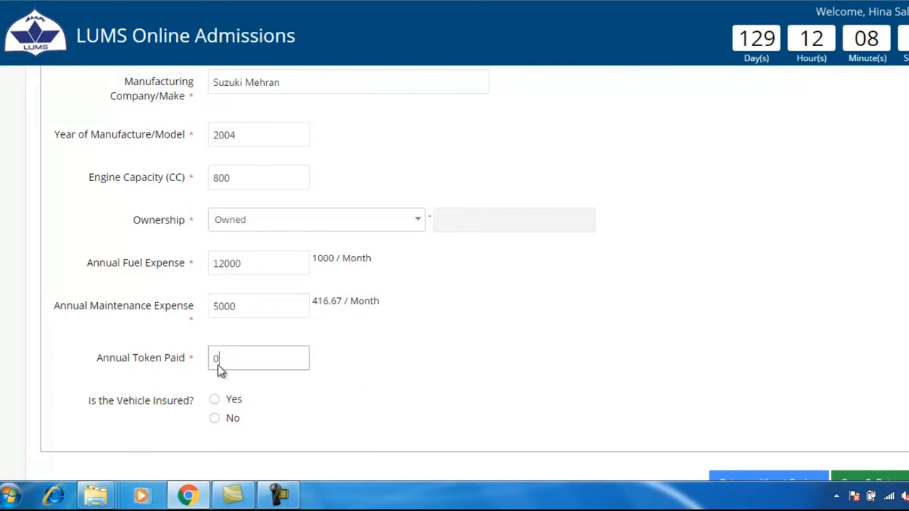
Step: Mark the car as not insured and save the vehicle details
click(206, 422)
click(216, 423)
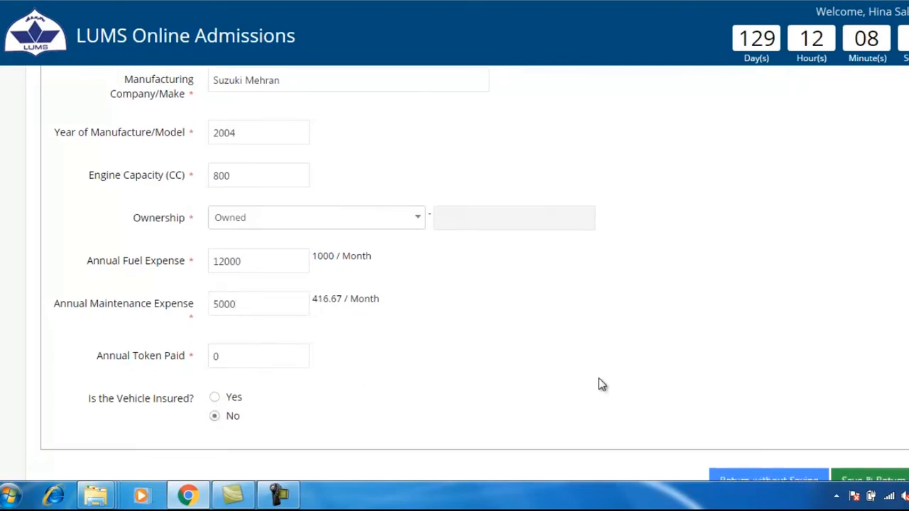
scroll(598, 384, down, 1)
click(888, 435)
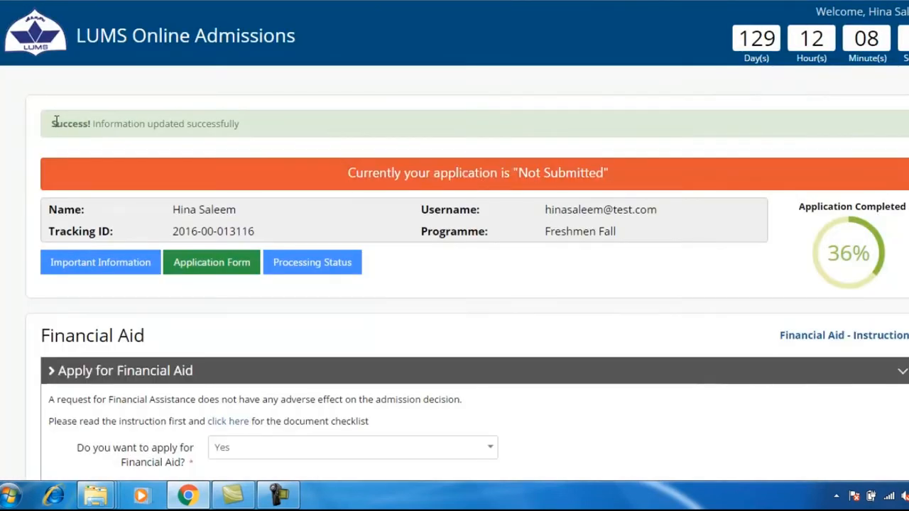
Step: In Loan Information, answer Yes to having a loan and set 1 outstanding loan
drag(56, 122, 260, 115)
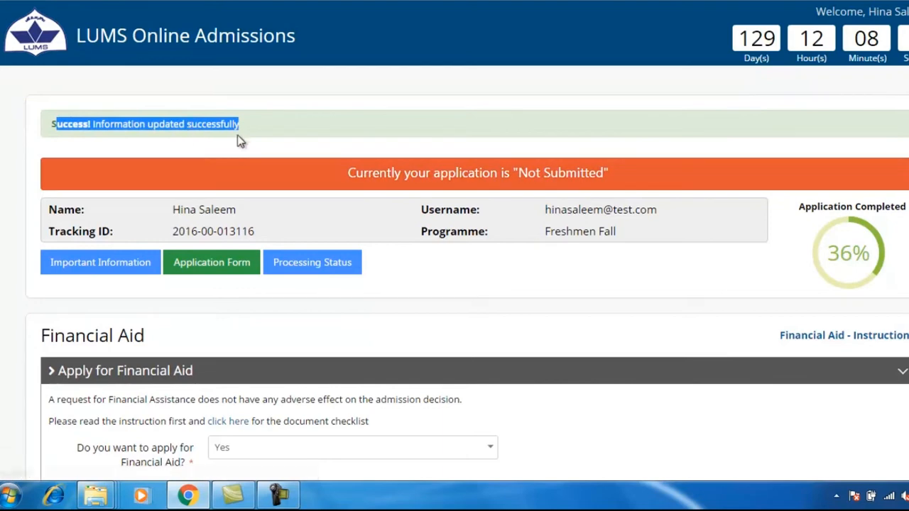
scroll(257, 235, down, 7)
scroll(258, 238, down, 3)
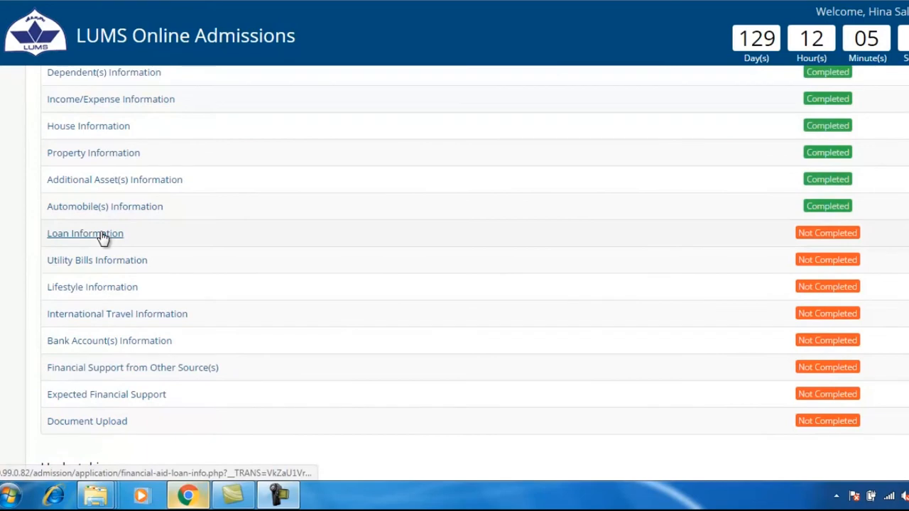
click(101, 236)
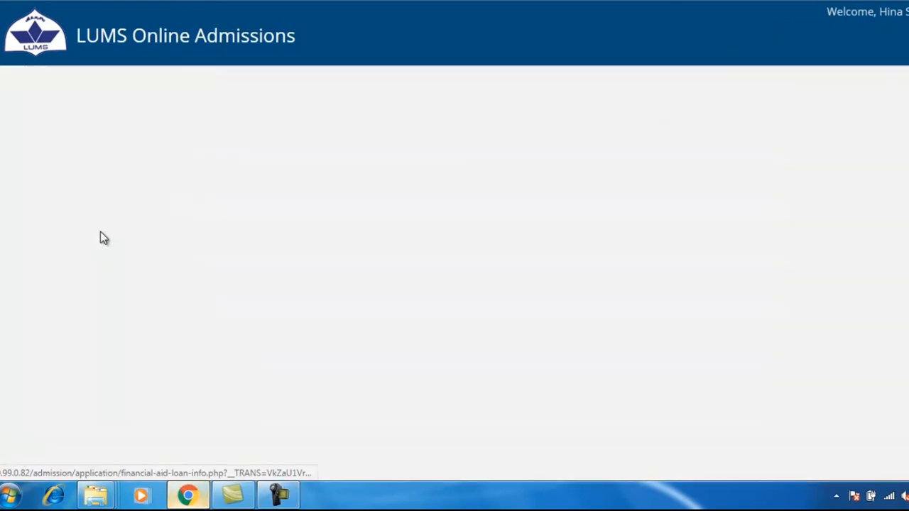
click(213, 345)
scroll(228, 346, down, 1)
click(246, 344)
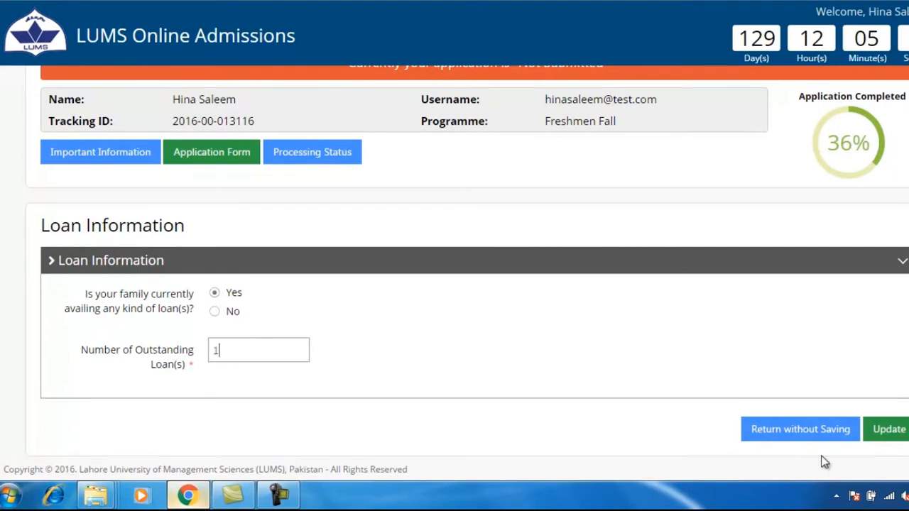
click(886, 429)
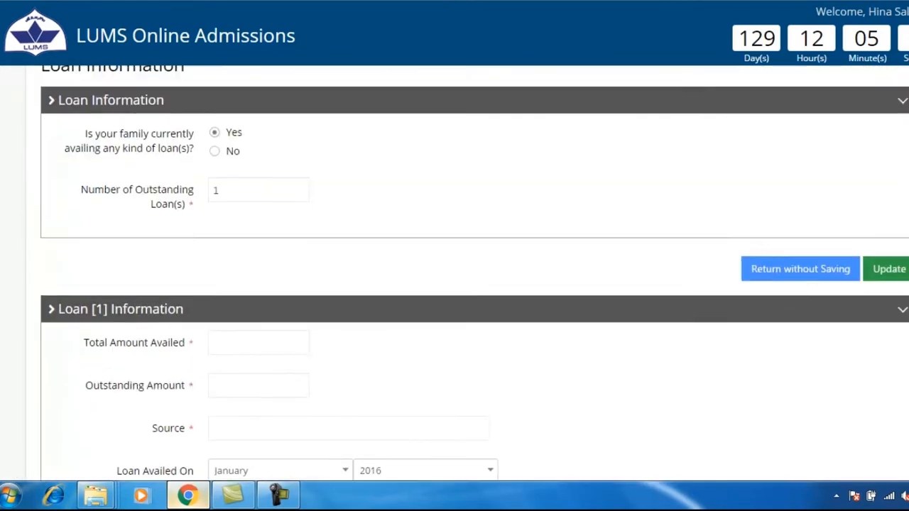
Step: Enter 400000 total availed, 30000 outstanding, and Employer as the loan source
click(238, 194)
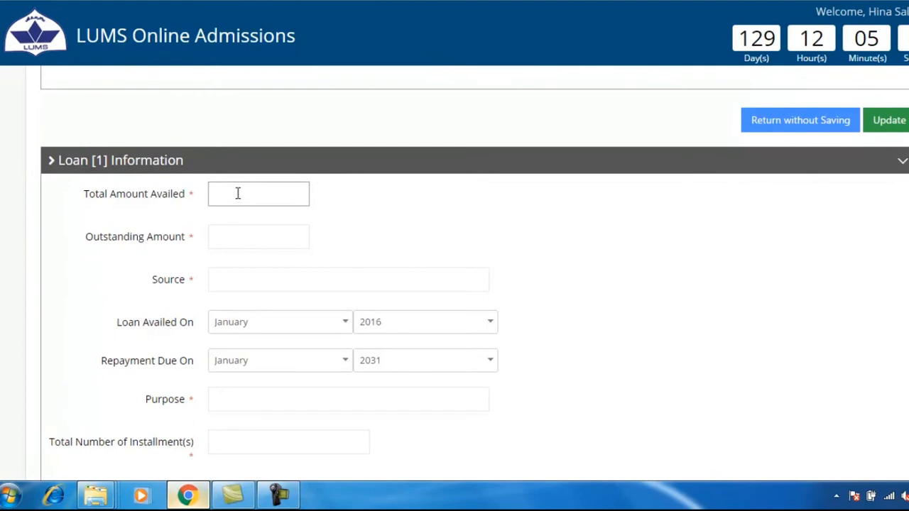
text(400000)
click(246, 238)
text(30000)
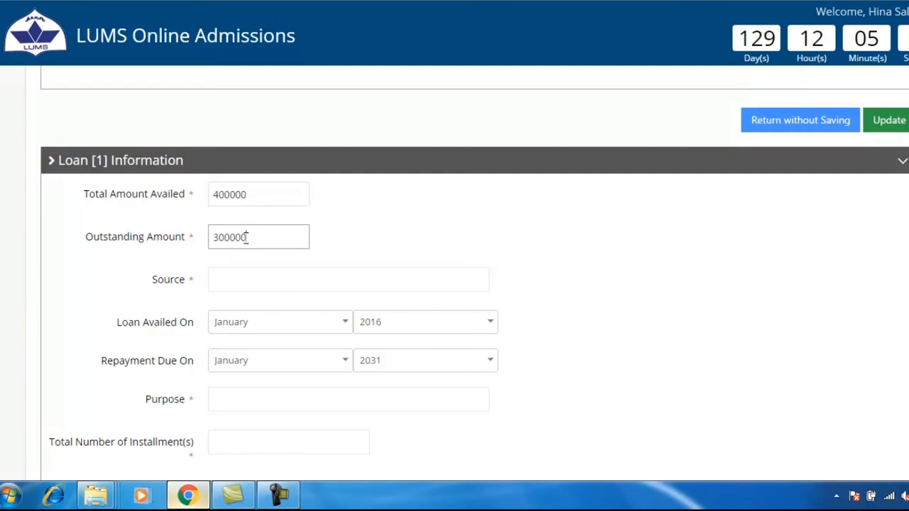
click(221, 280)
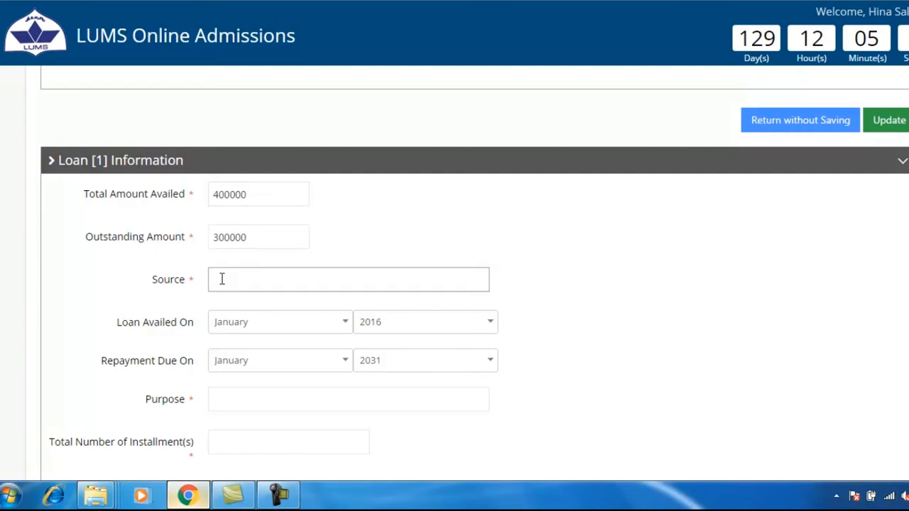
text(Employer)
Step: Set the loan taken in 2013, due in 2018, for Household purposes
click(490, 321)
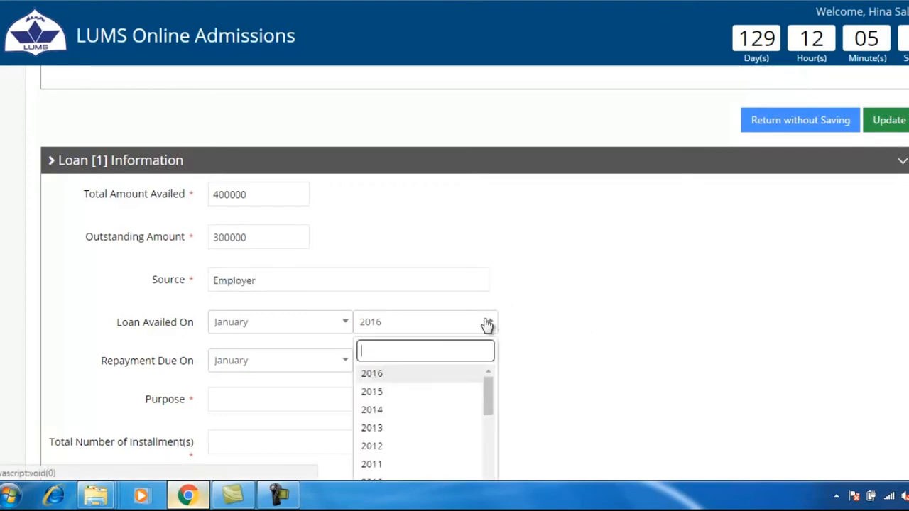
click(414, 429)
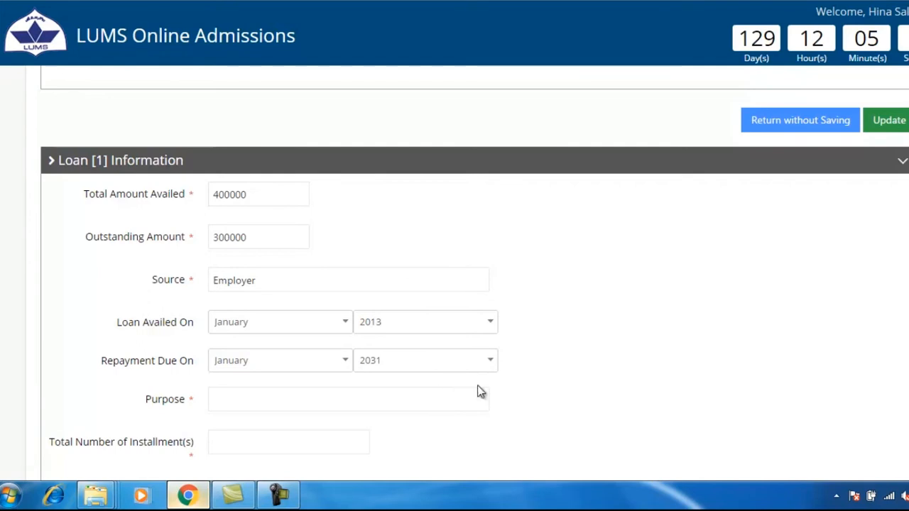
scroll(487, 370, down, 2)
click(488, 225)
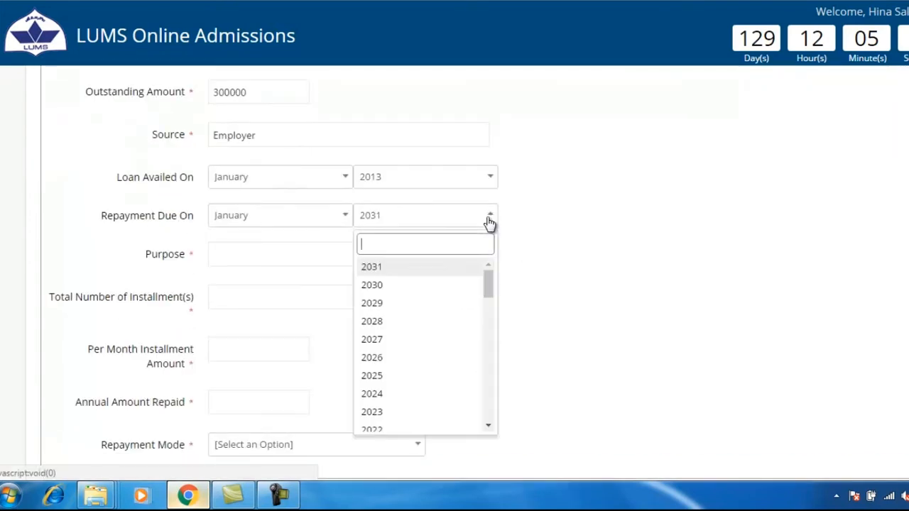
scroll(391, 340, down, 3)
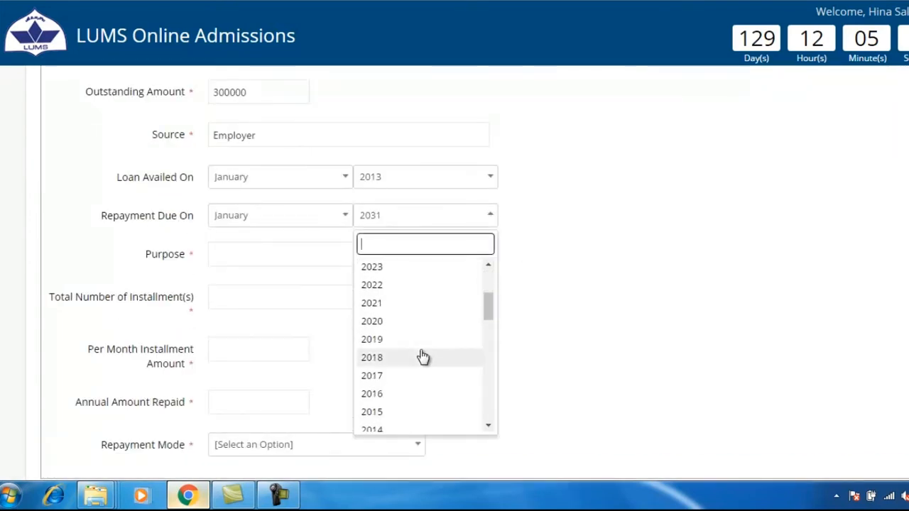
click(393, 357)
click(277, 252)
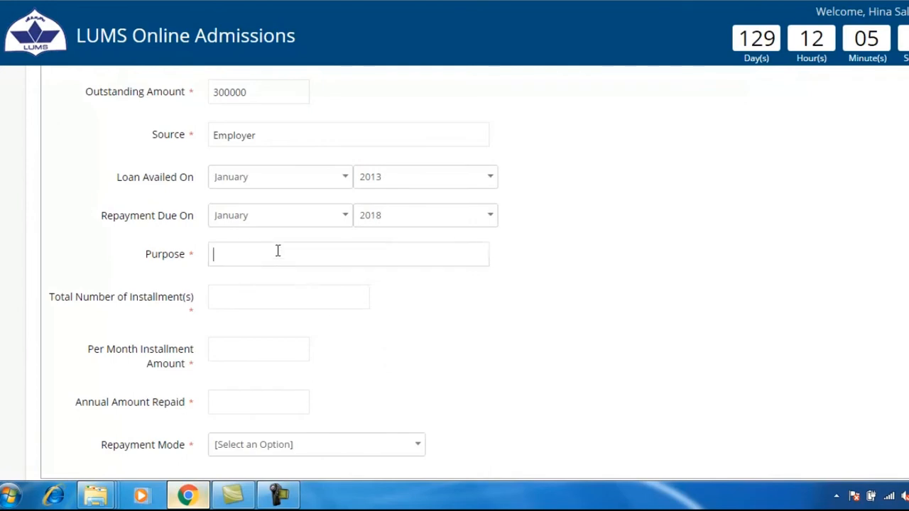
text(Household)
Step: Enter 48 installments of 8333, 99999 repaid annually, and repayment Deducted from Salary
click(261, 299)
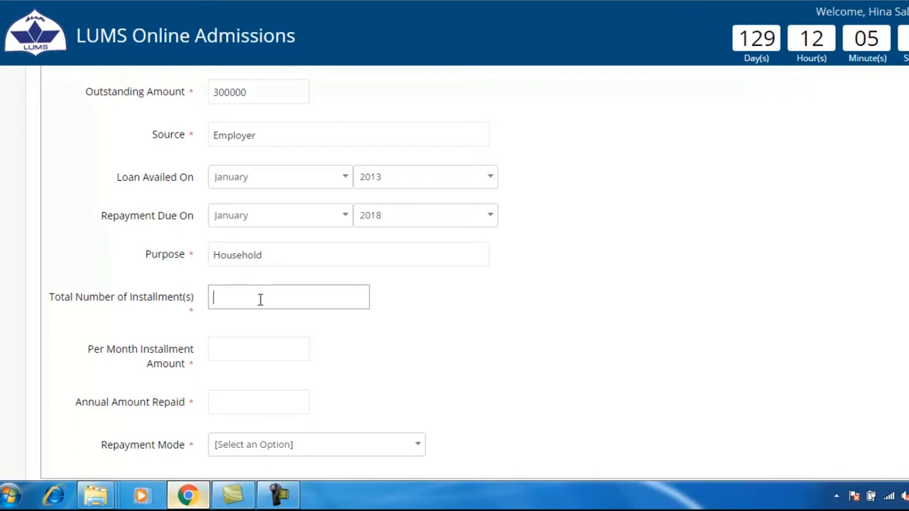
text(48)
click(228, 349)
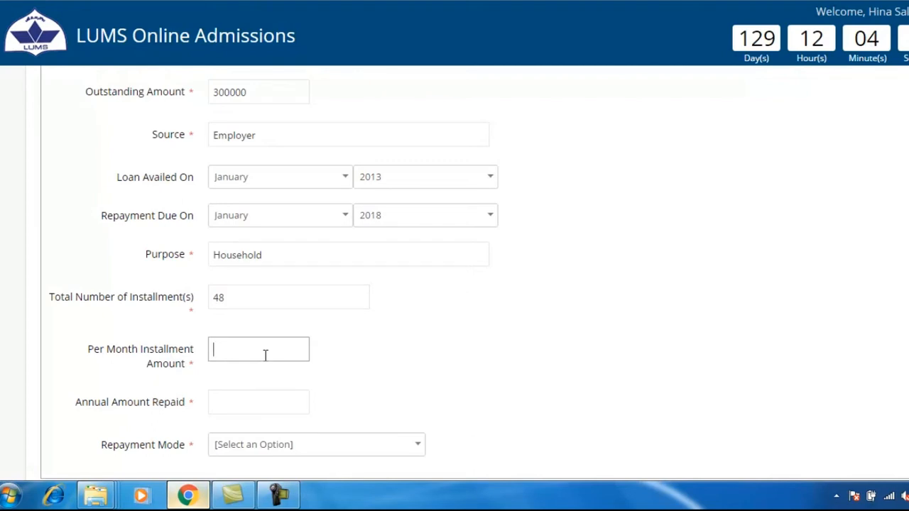
text(8333)
click(264, 406)
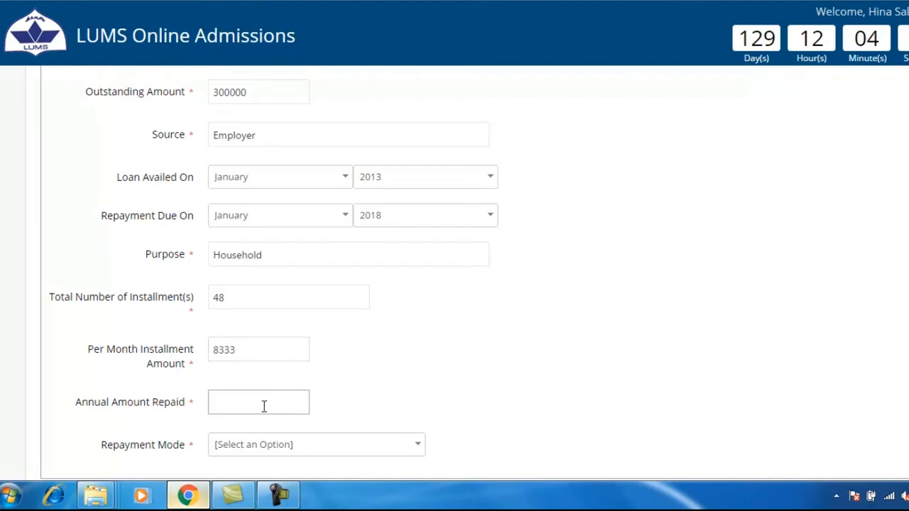
text(99999)
scroll(388, 388, down, 2)
click(386, 377)
click(294, 442)
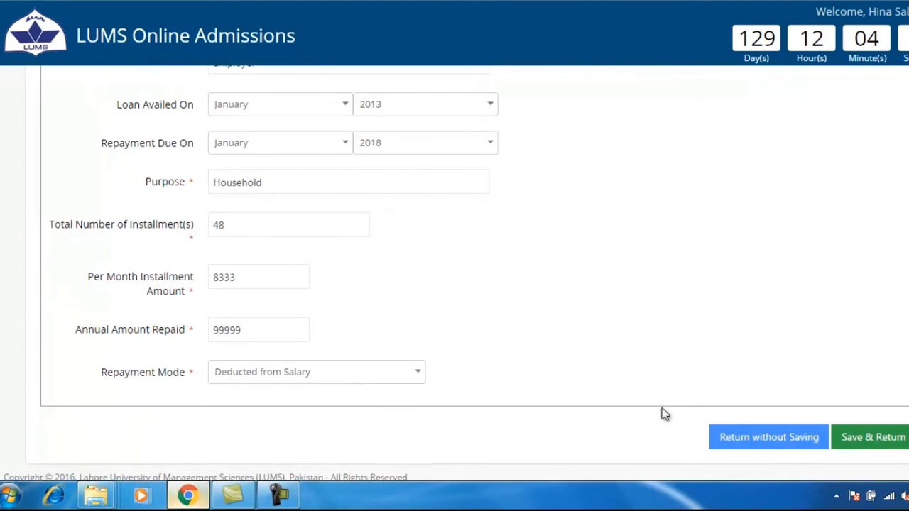
scroll(650, 408, up, 5)
scroll(652, 408, down, 3)
scroll(652, 408, down, 3)
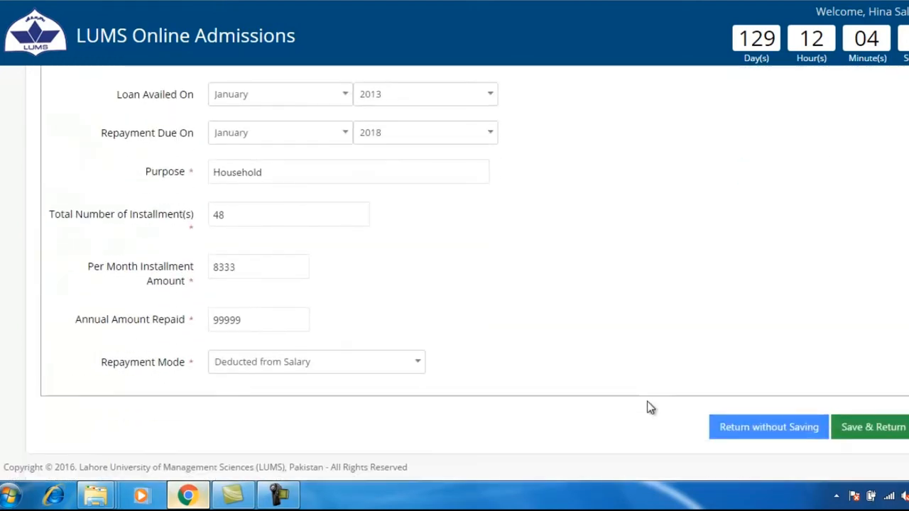
Step: Save the loan details and go to the Utility Bills Information section
click(842, 430)
scroll(843, 433, down, 3)
scroll(845, 436, down, 3)
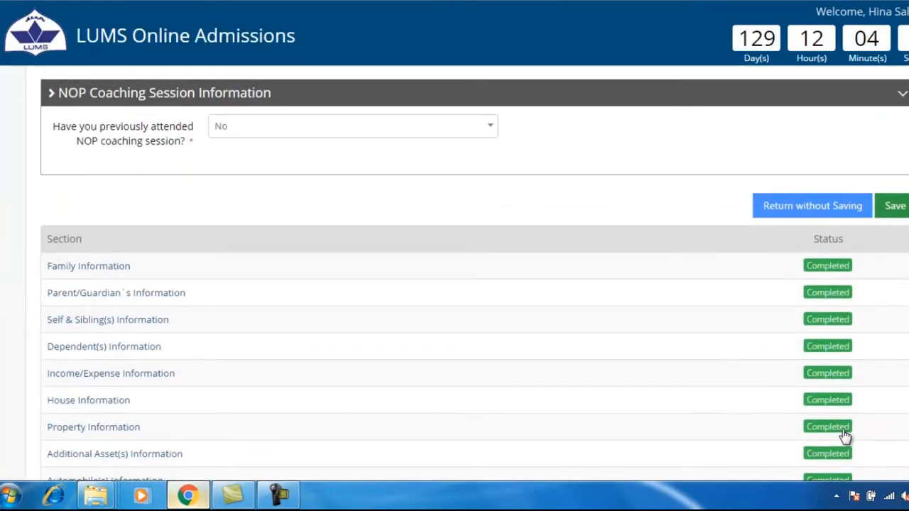
scroll(845, 434, down, 2)
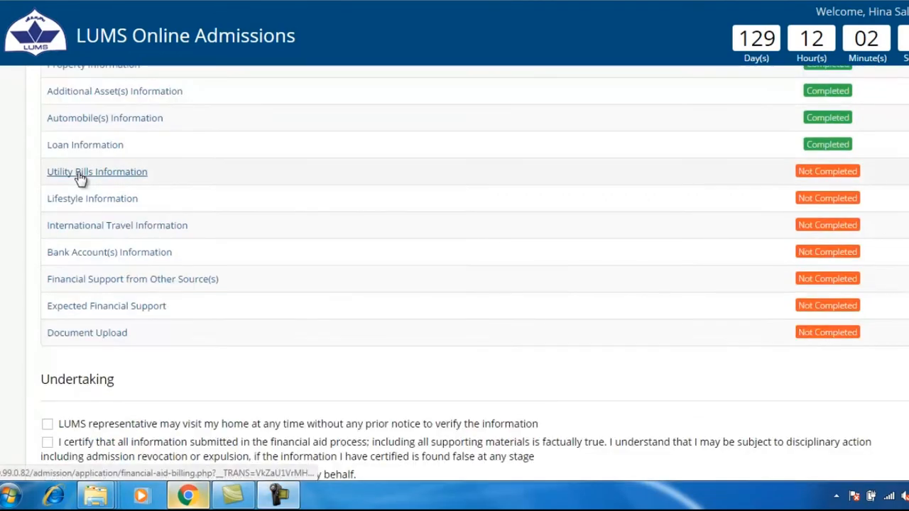
click(79, 172)
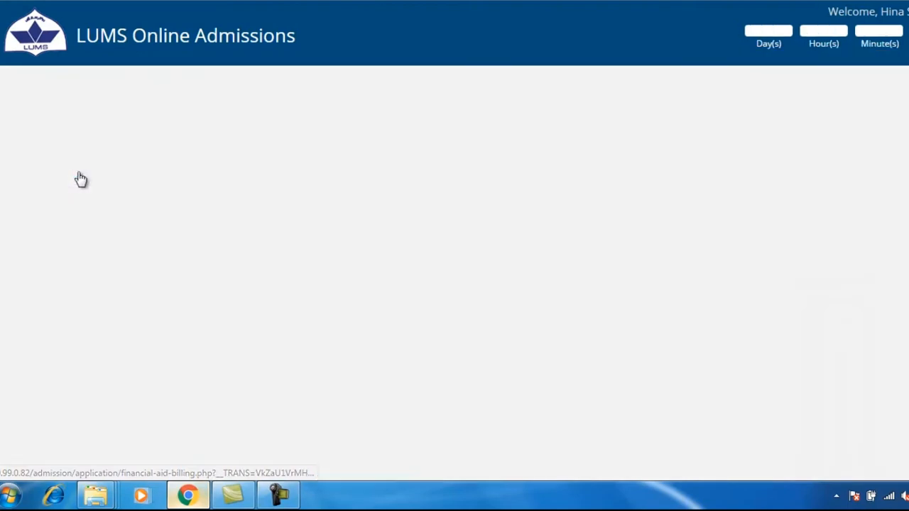
scroll(80, 178, down, 2)
Step: Enter 1 electricity, 1 Sui Gas, 0 telephone and 1 water connection, then update
click(242, 227)
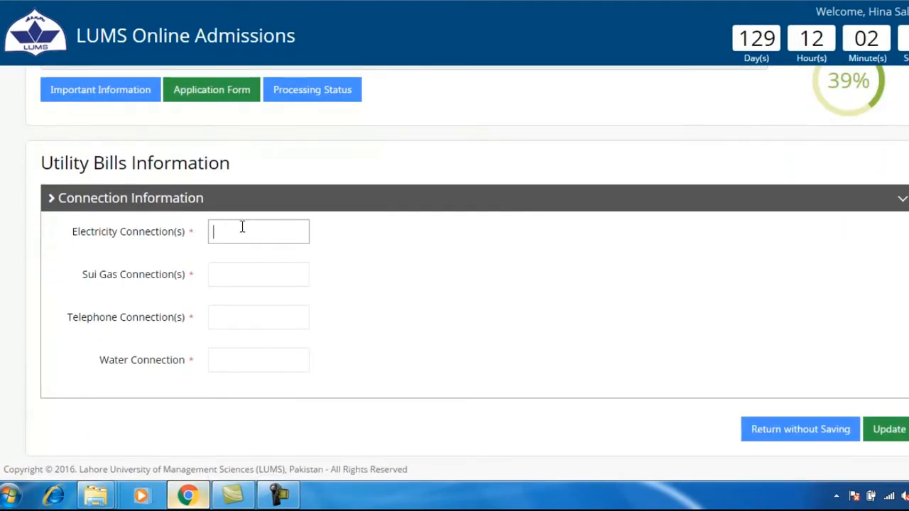
text(1)
click(237, 275)
text(1)
click(249, 315)
text(0)
click(241, 359)
text(1)
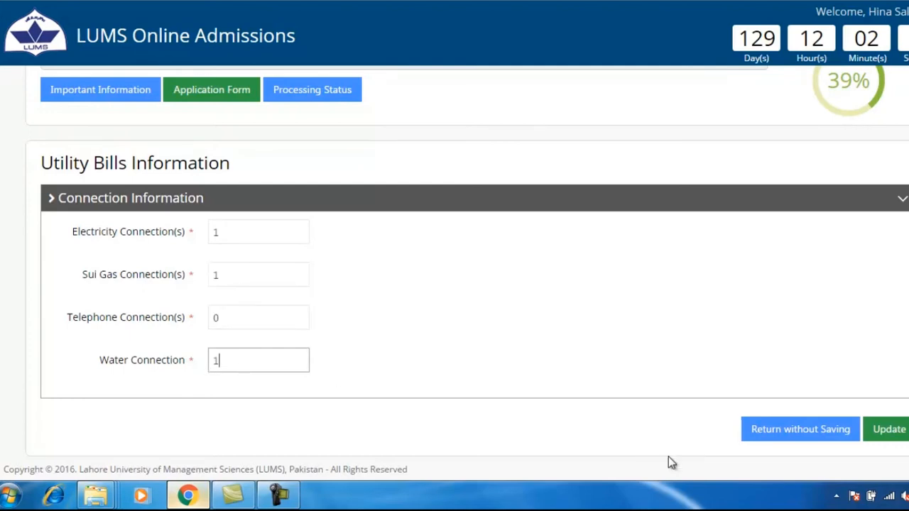
click(876, 435)
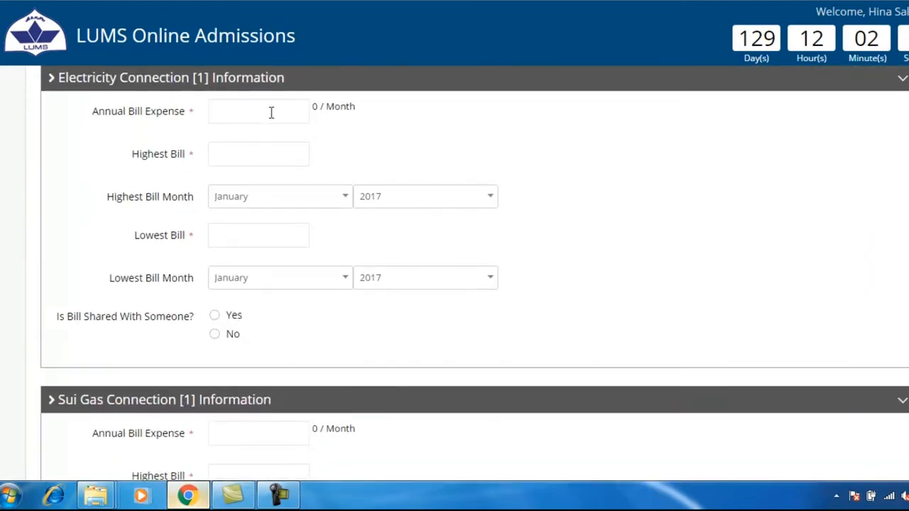
Step: Enter 30000 annual electricity expense with a highest bill of 4000 in June 2016
click(271, 112)
text(30000)
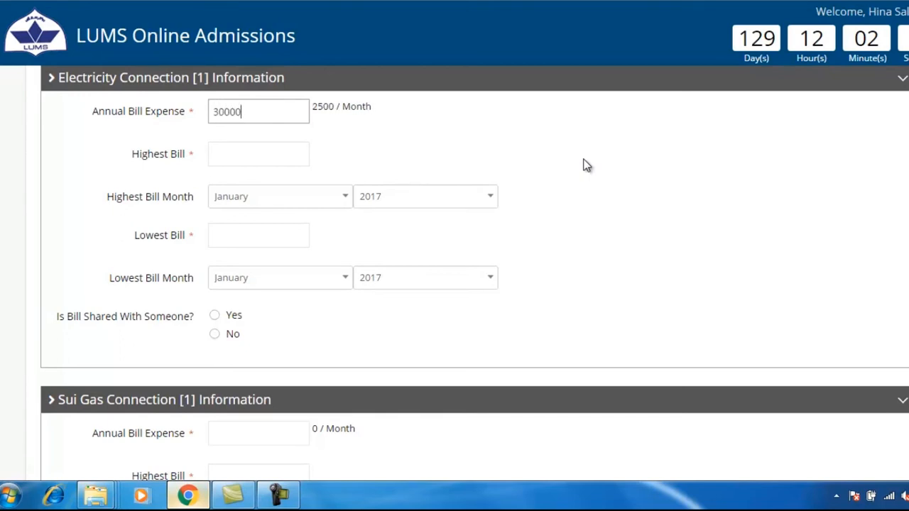
text(0)
key(BackSpace)
click(224, 159)
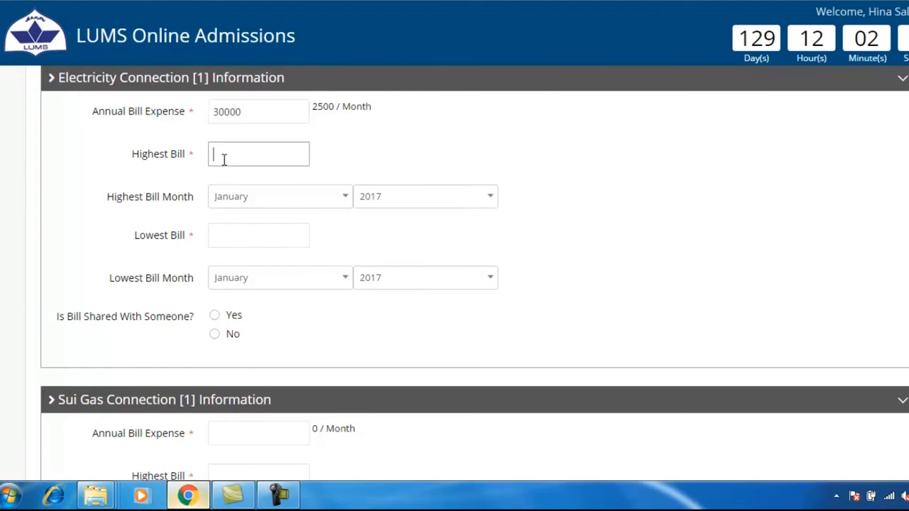
text(4000)
click(490, 198)
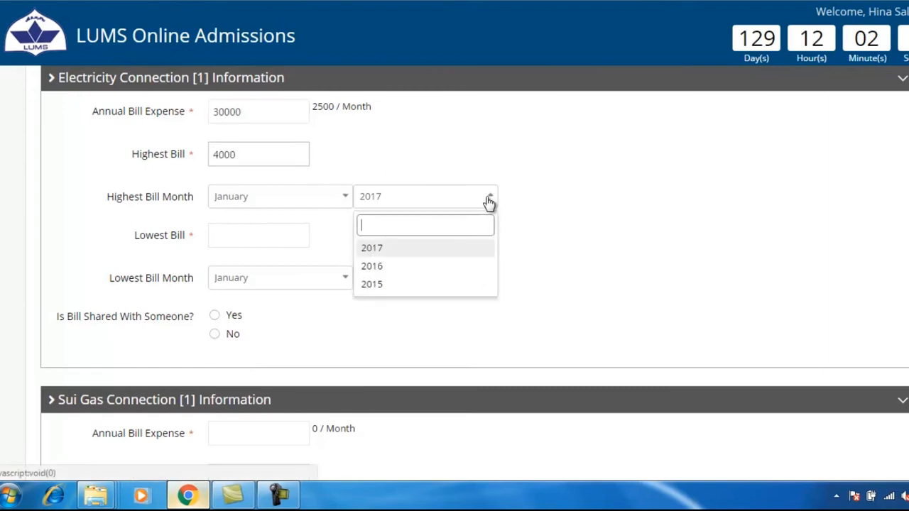
click(431, 265)
click(345, 199)
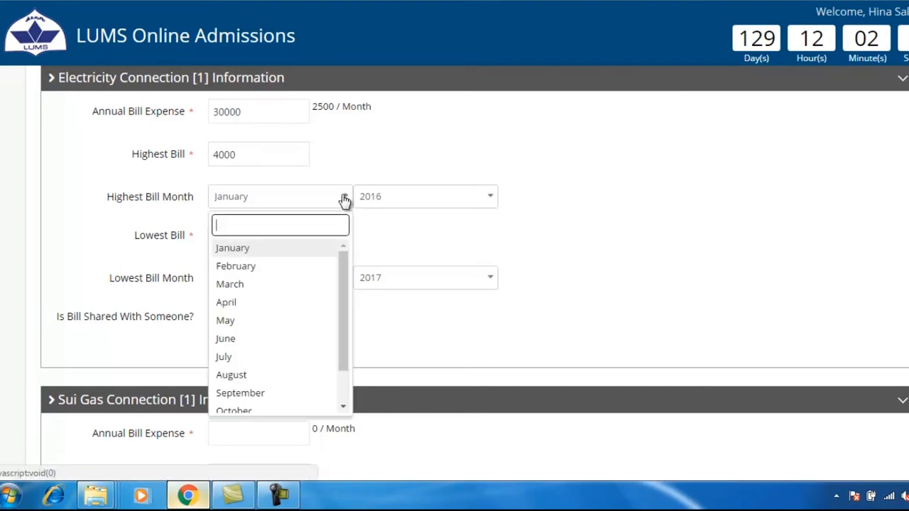
click(244, 340)
Step: Set the lowest electricity bill to 1800 in January 2016 and mark it not shared
click(237, 234)
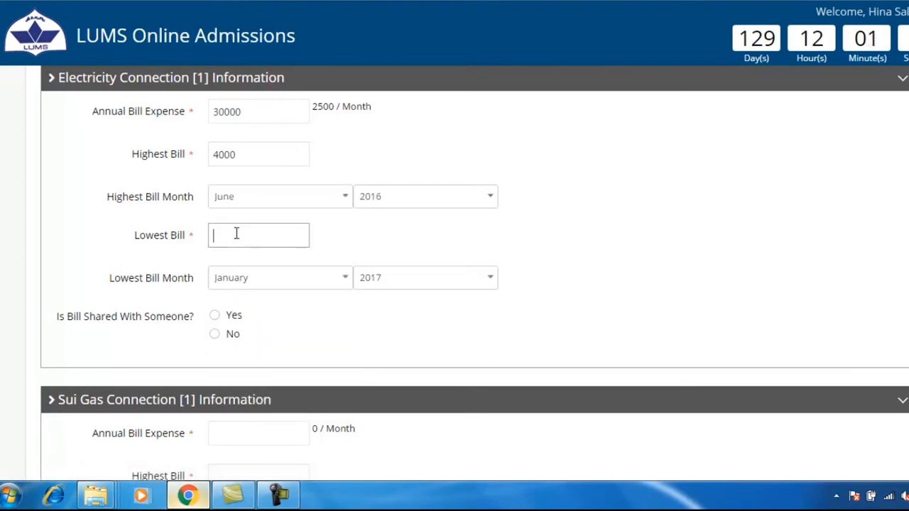
text(1800)
click(481, 279)
click(381, 348)
click(214, 315)
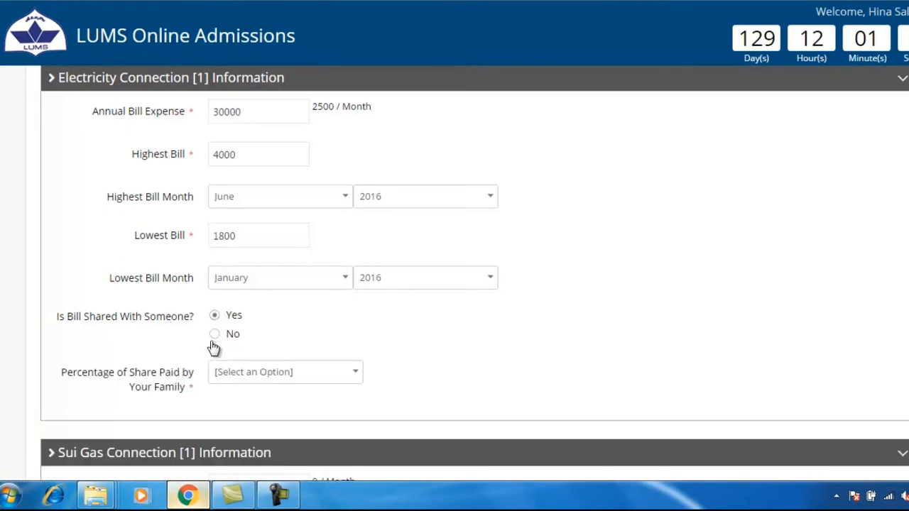
click(214, 335)
scroll(214, 338, down, 3)
Step: Enter a 20000 yearly Sui Gas expense and a highest bill of 2000 in January 2017
click(222, 223)
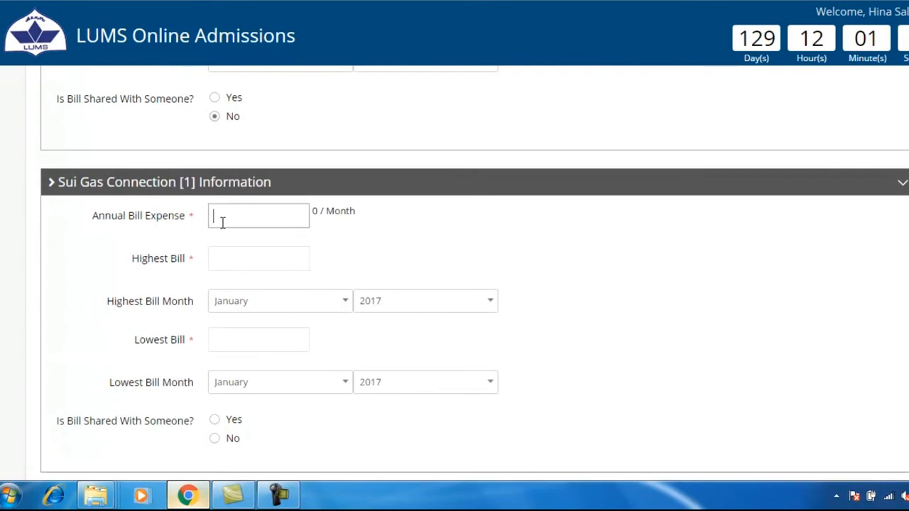
text(20000)
click(215, 258)
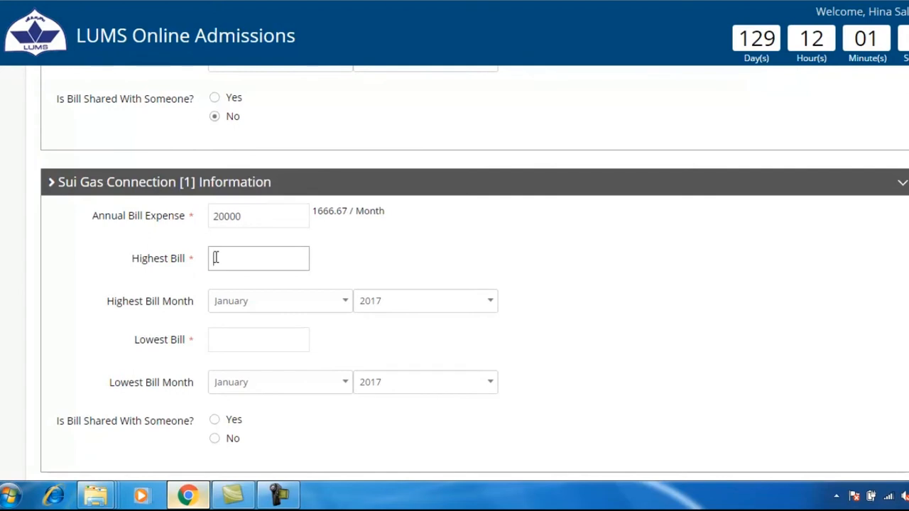
text(2000)
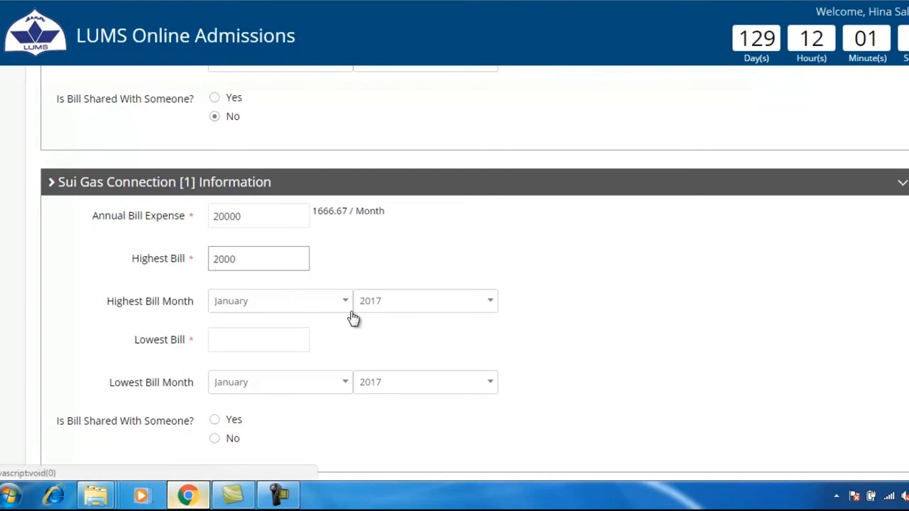
click(472, 314)
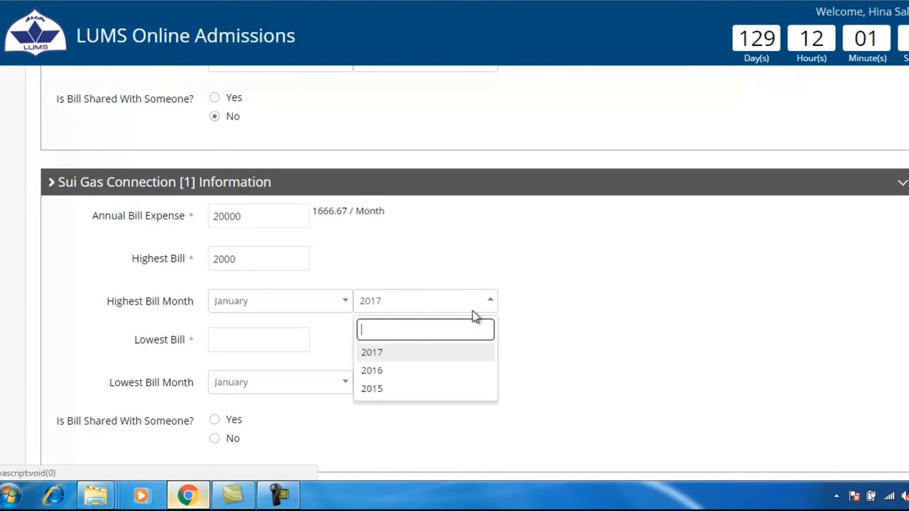
click(286, 339)
Step: Record the lowest Sui Gas bill as 1000 in May 2016
click(274, 341)
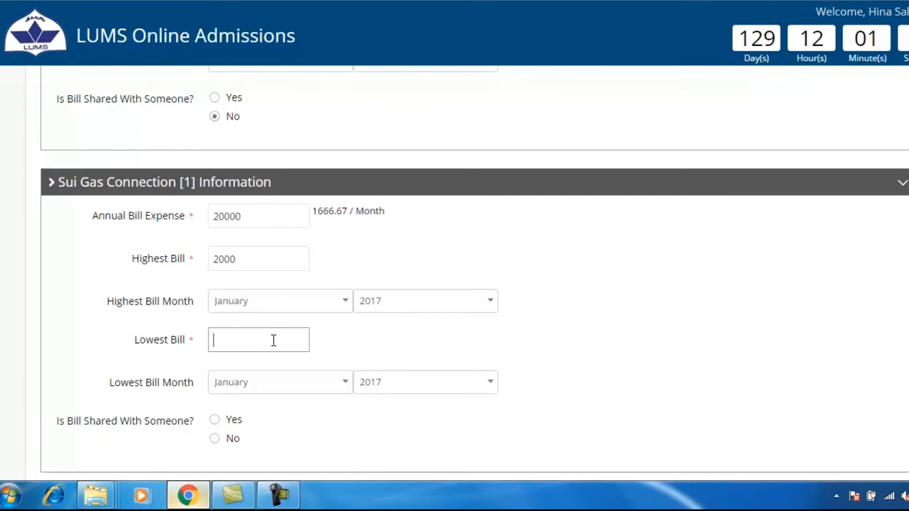
text(1000)
scroll(287, 354, down, 1)
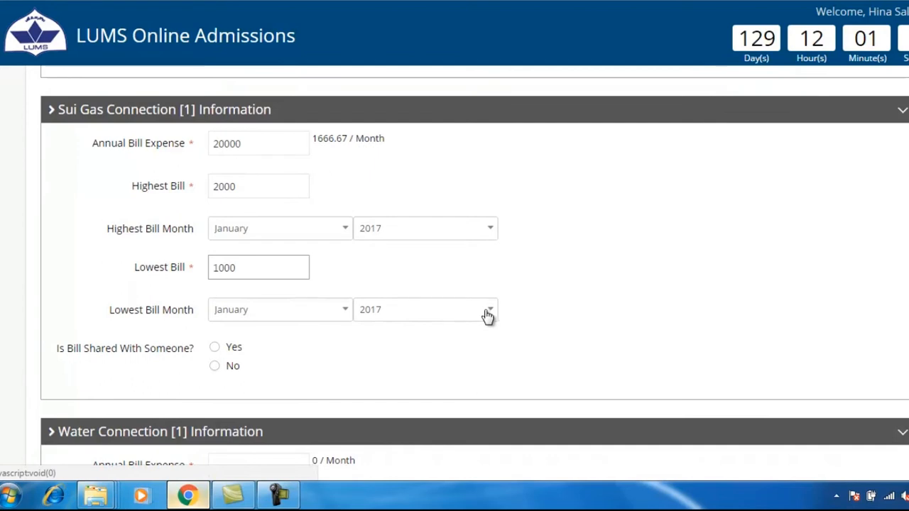
click(480, 320)
click(433, 386)
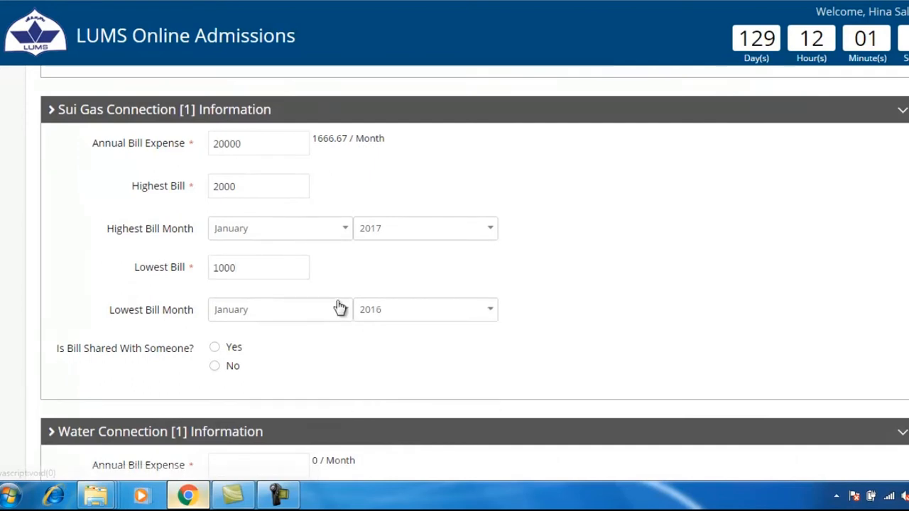
click(339, 309)
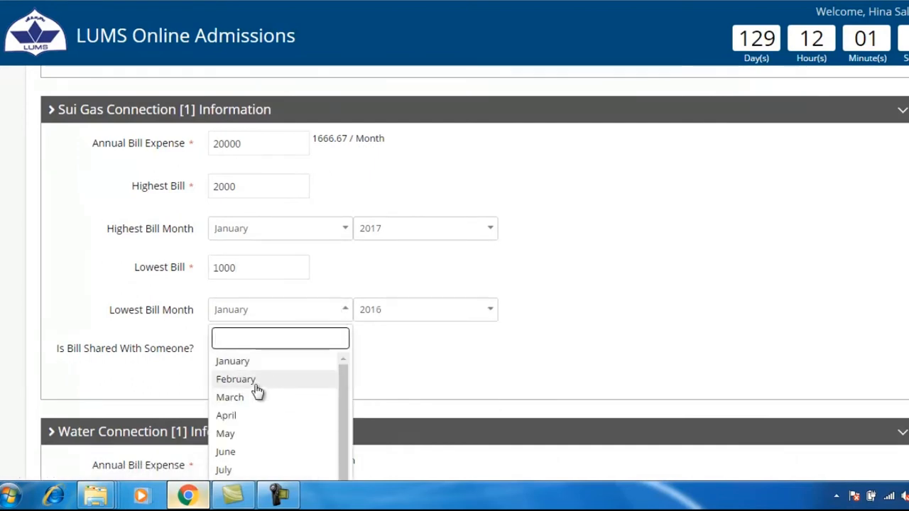
click(241, 433)
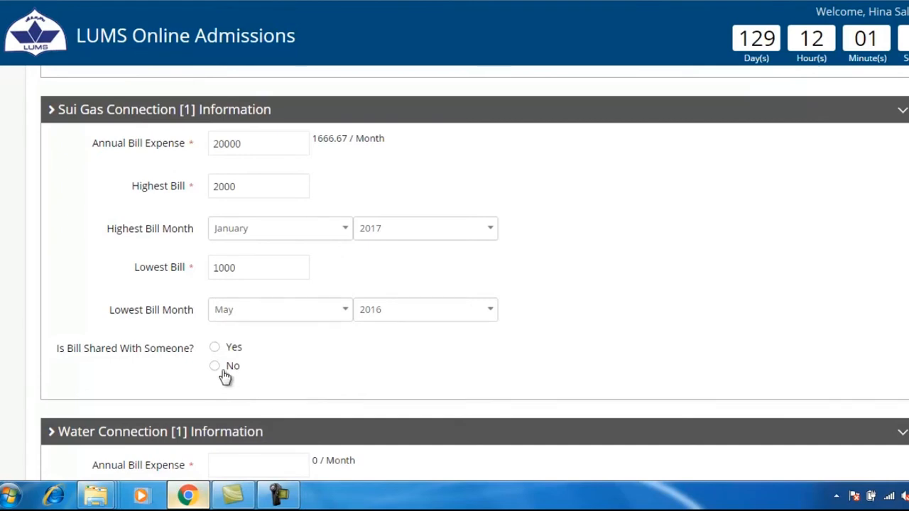
Step: Mark the Sui Gas connection as shared, with the family paying 10%
click(220, 347)
scroll(223, 347, down, 2)
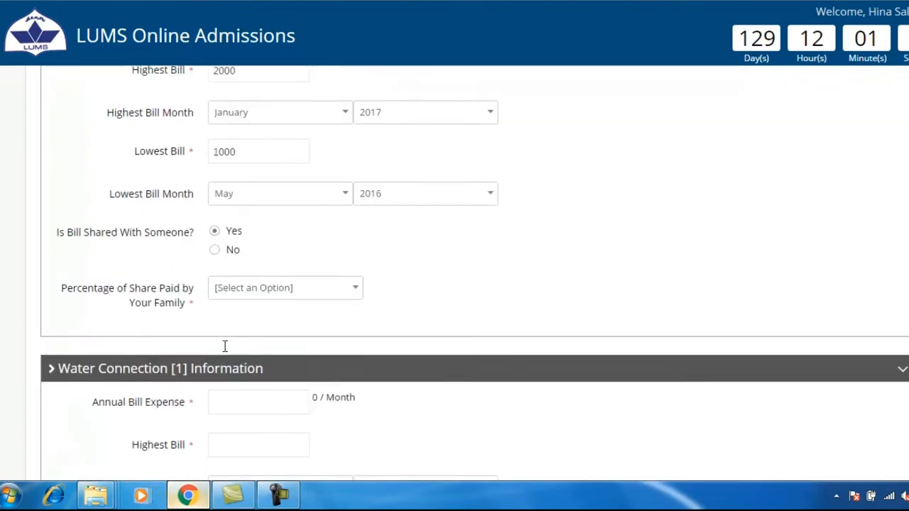
click(354, 260)
click(224, 347)
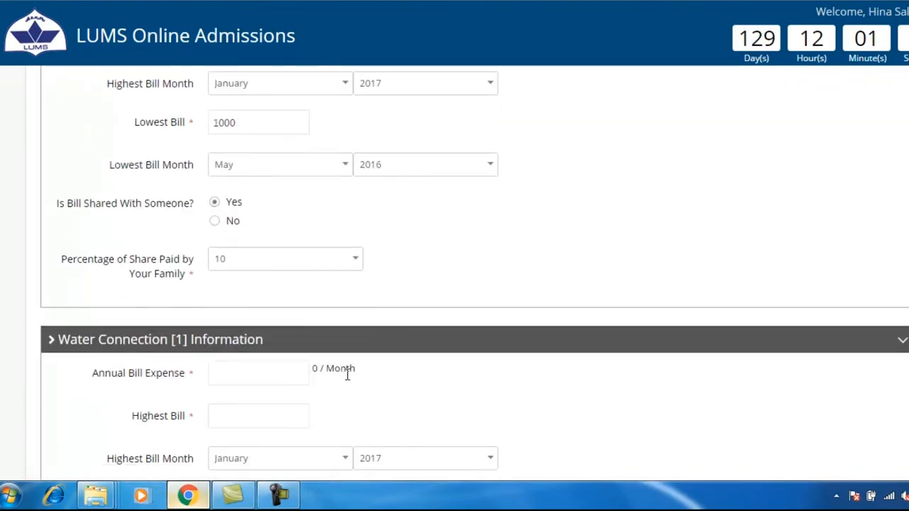
scroll(345, 372, down, 3)
Step: Enter a 15000 yearly water expense and a highest bill of 1500 in May 2016
click(238, 154)
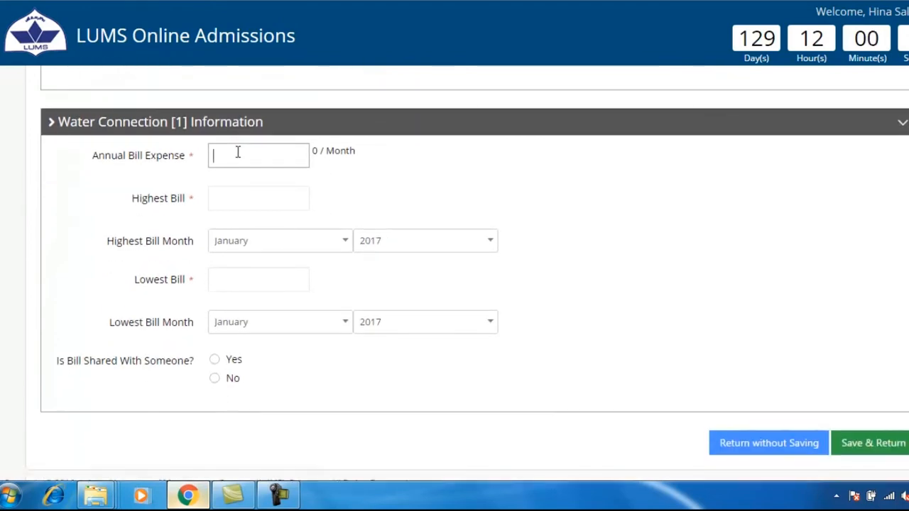
text(15000)
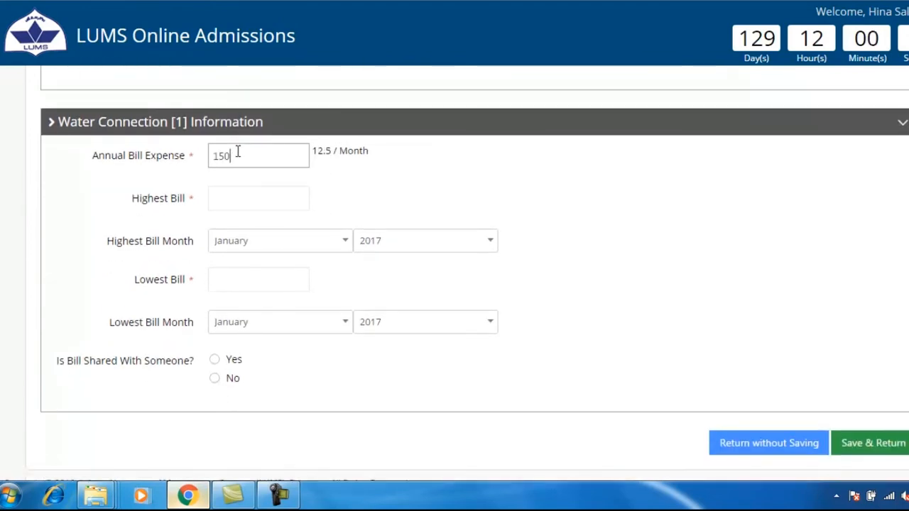
click(211, 197)
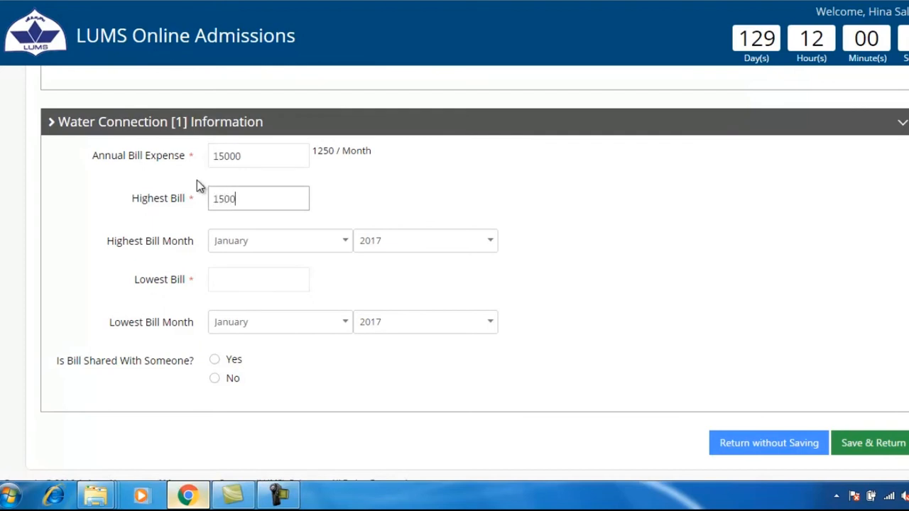
click(481, 246)
click(426, 310)
click(333, 242)
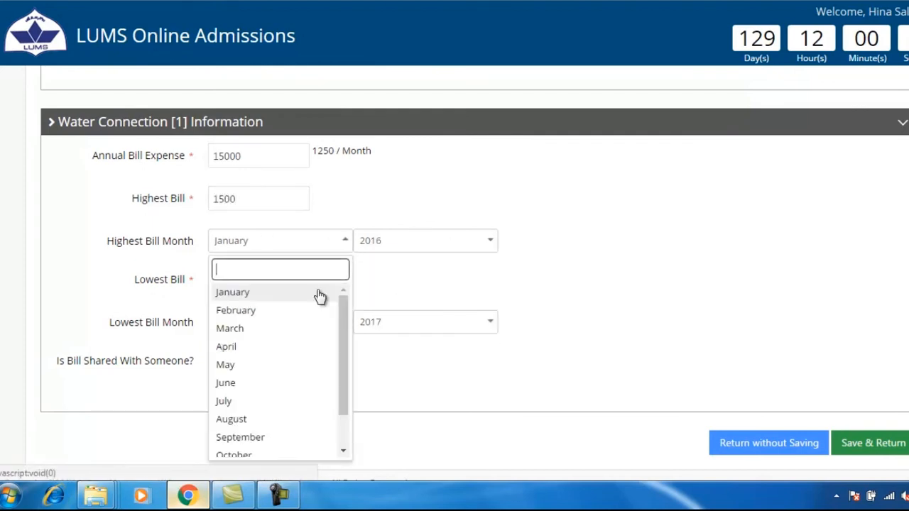
click(229, 365)
Step: Record the lowest water bill as 500 in March 2015, mark it not shared, and save
click(234, 278)
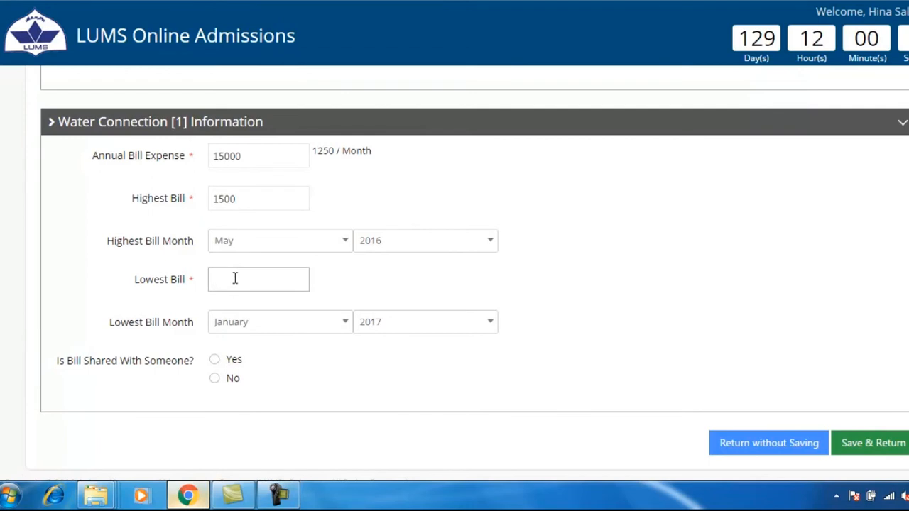
click(334, 323)
click(272, 408)
click(485, 325)
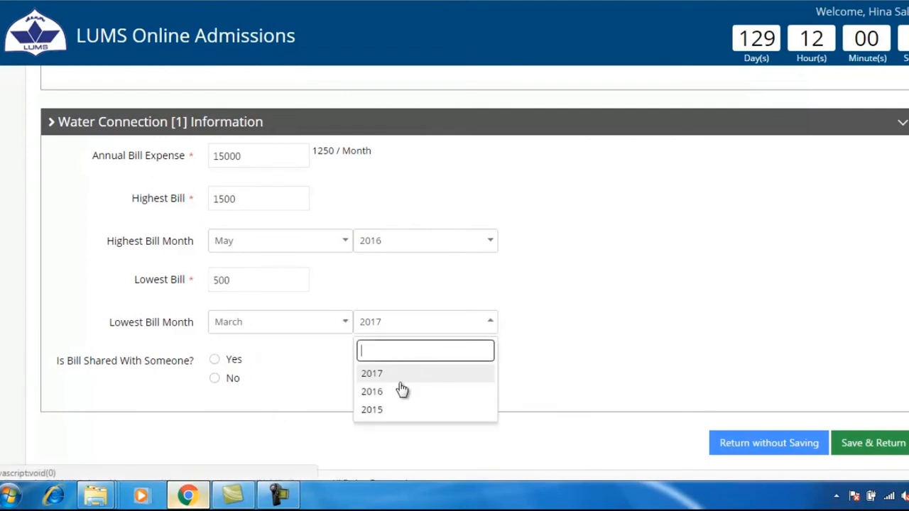
click(383, 410)
click(232, 382)
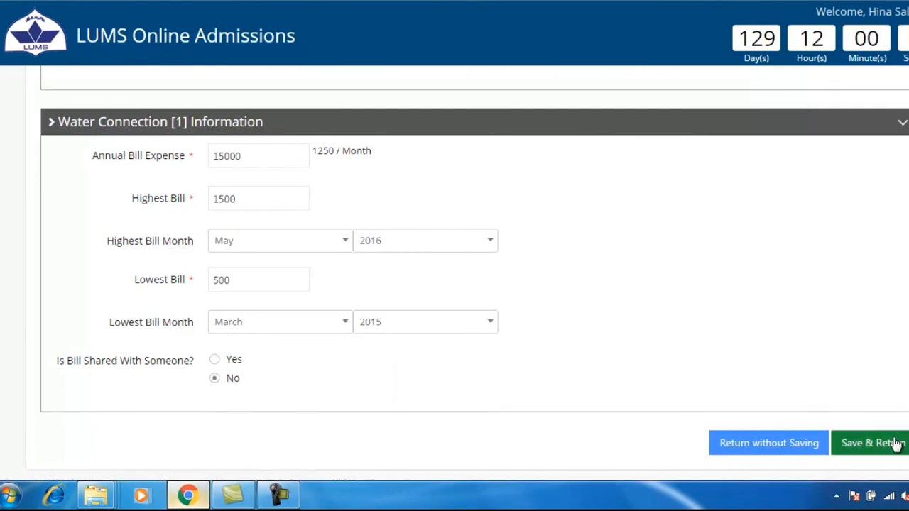
click(893, 442)
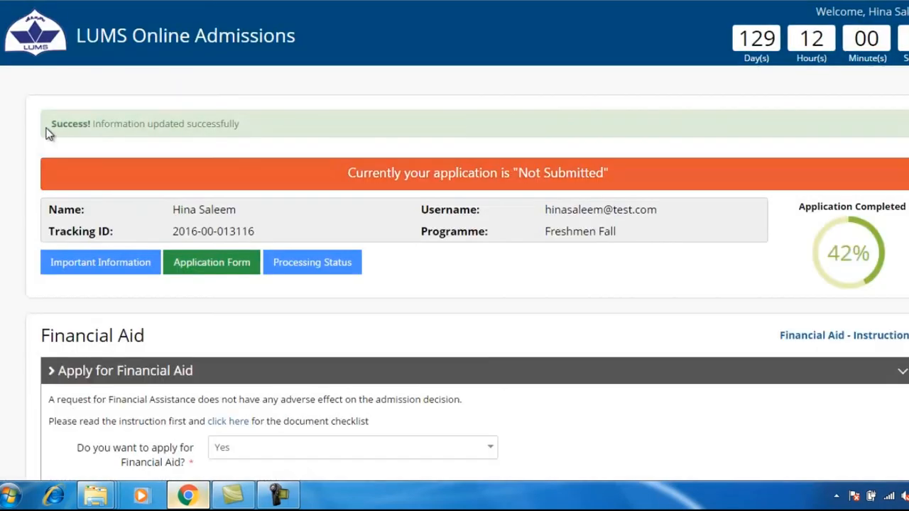
drag(50, 127, 296, 133)
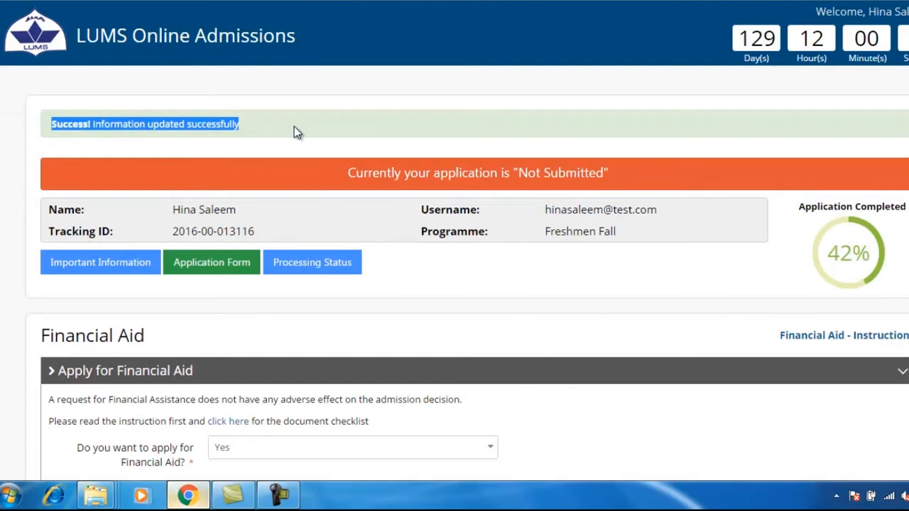
Step: Open Lifestyle Information and review the LCD/LED and Air Conditioner entries
click(296, 132)
scroll(323, 326, down, 9)
scroll(323, 327, down, 2)
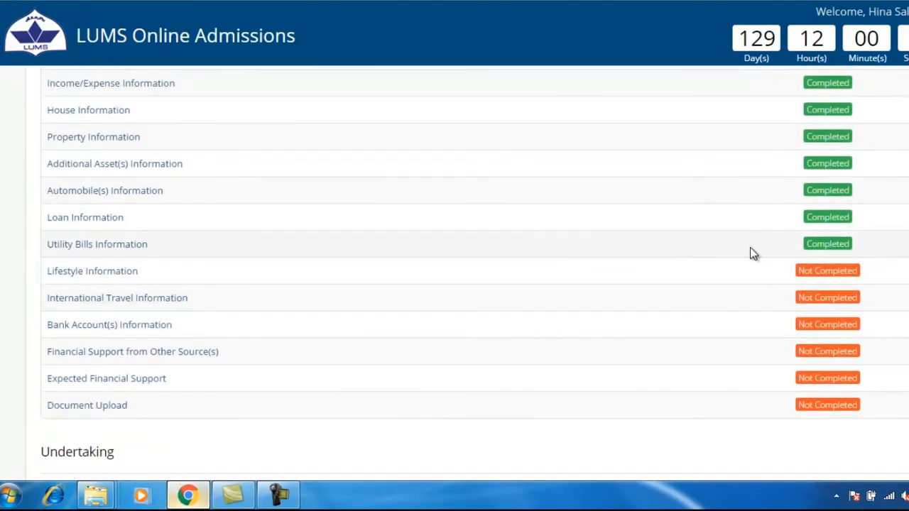
click(102, 273)
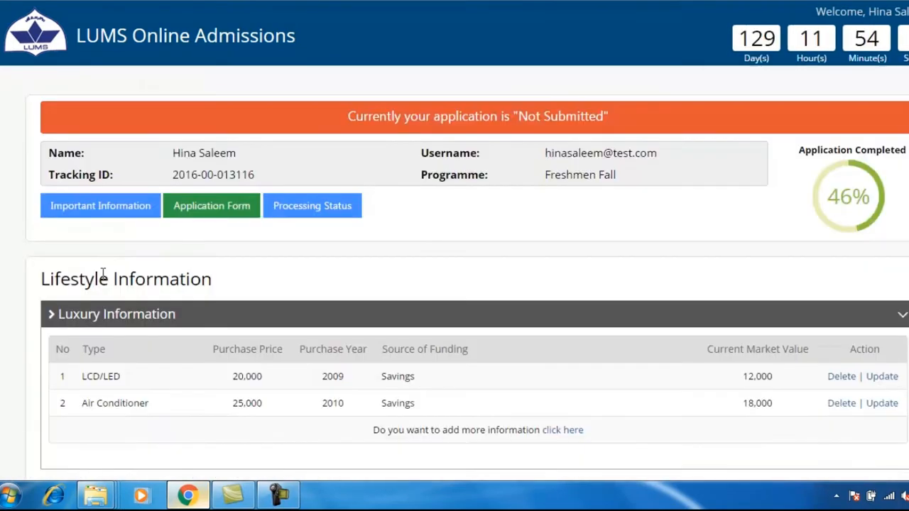
scroll(101, 276, down, 2)
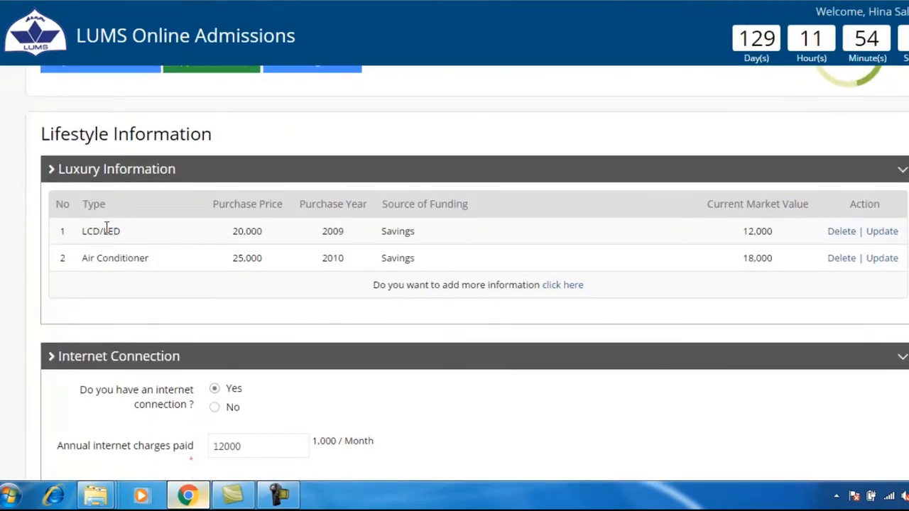
drag(84, 235, 142, 239)
drag(79, 262, 159, 268)
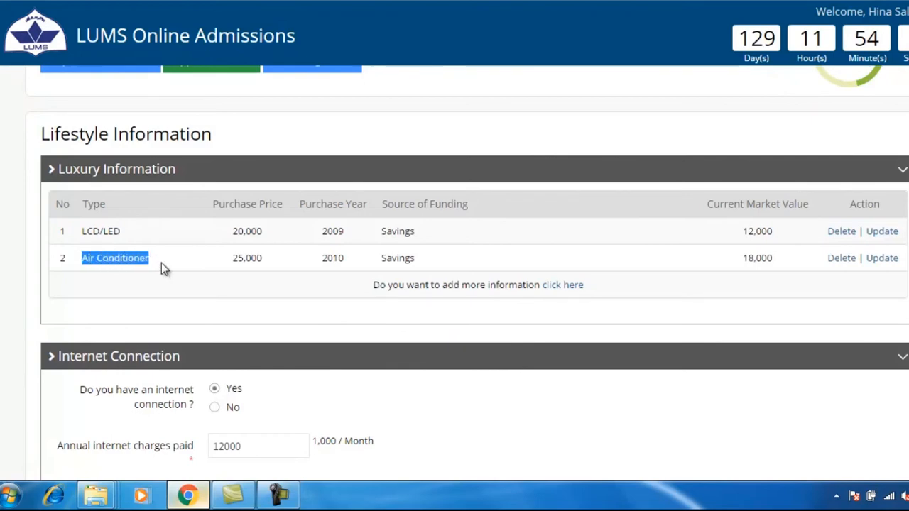
click(161, 263)
Step: Check the annual internet charges of 12000
scroll(161, 262, down, 2)
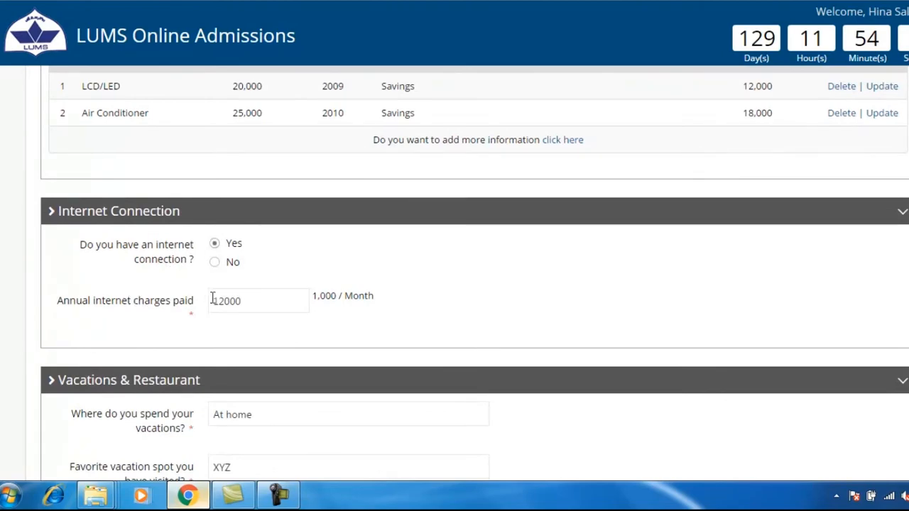
click(255, 300)
drag(211, 301, 268, 310)
click(268, 310)
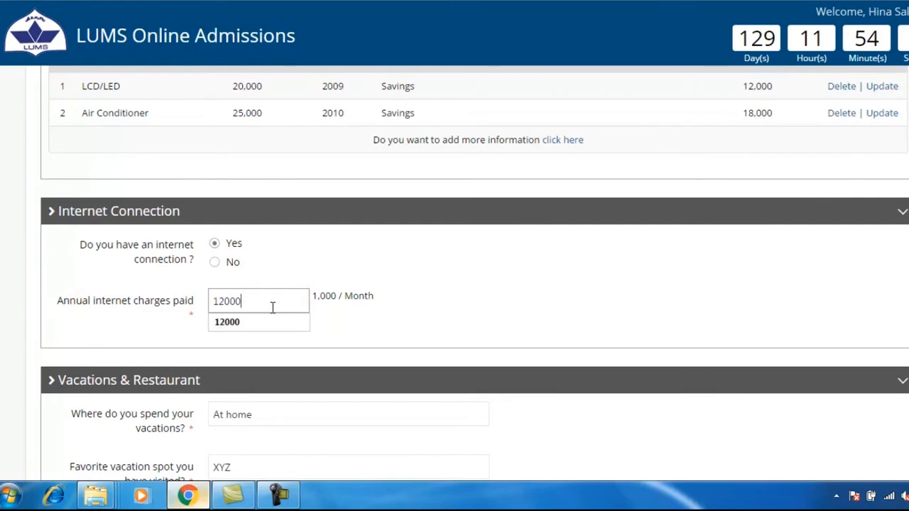
scroll(272, 307, down, 1)
scroll(272, 307, down, 2)
Step: Review the vacation spot, dine-out count of 1 and favourite restaurant answers
drag(213, 269, 265, 292)
click(255, 312)
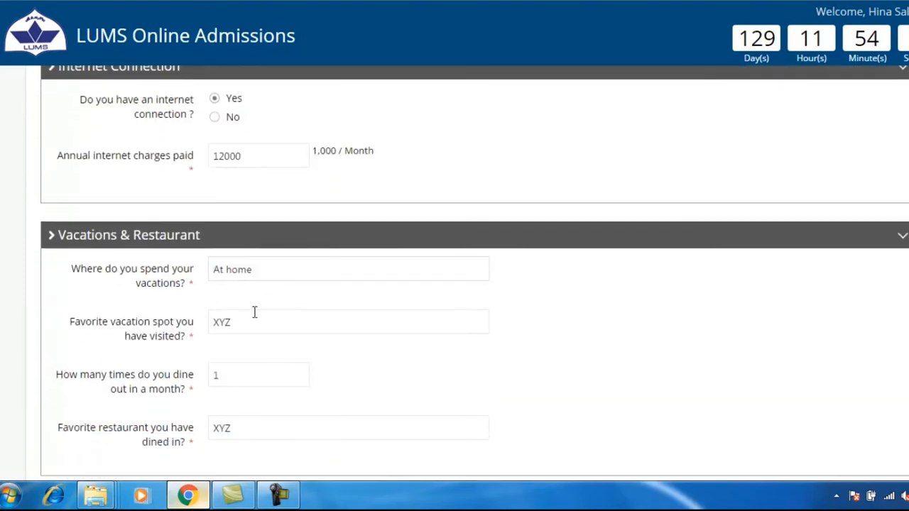
drag(213, 321, 228, 314)
click(252, 365)
drag(213, 375, 256, 377)
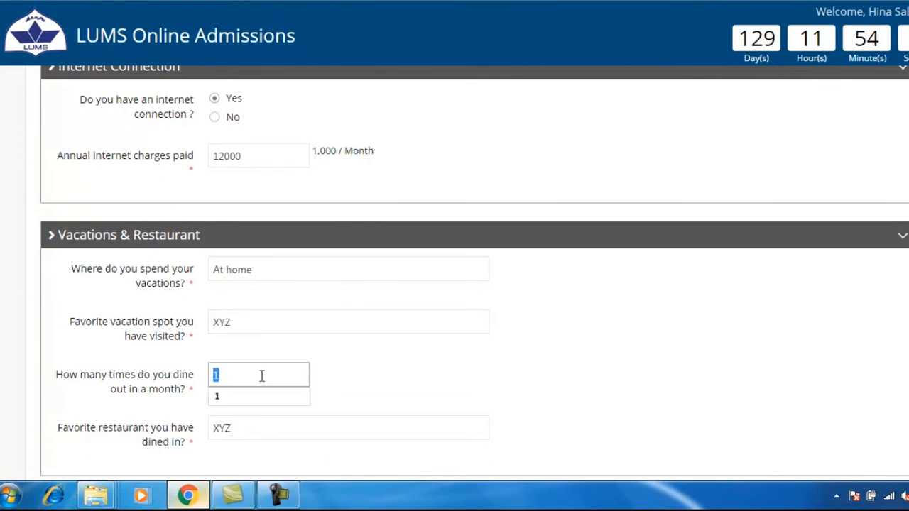
scroll(261, 376, down, 2)
drag(213, 283, 234, 284)
click(247, 285)
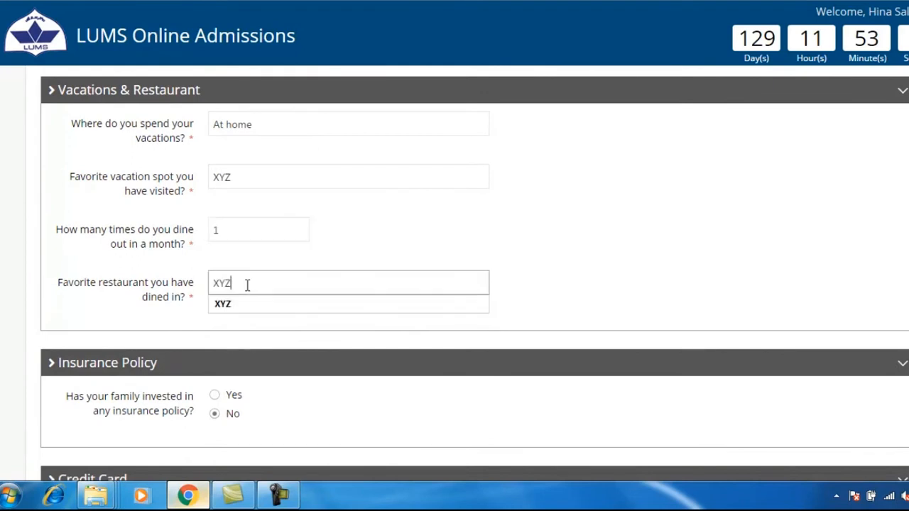
Step: Set Insurance, Credit Card and Asset Sold to No and save the lifestyle answers
click(215, 396)
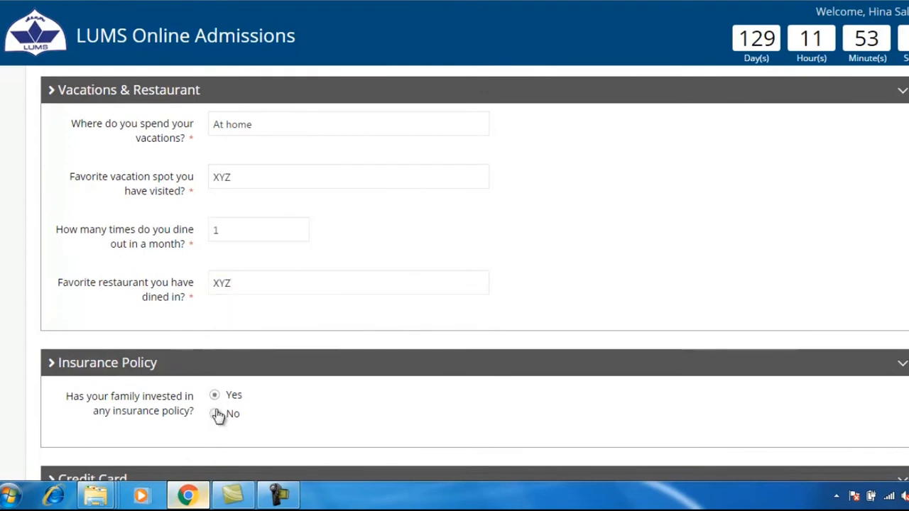
click(215, 414)
scroll(287, 412, down, 2)
click(234, 368)
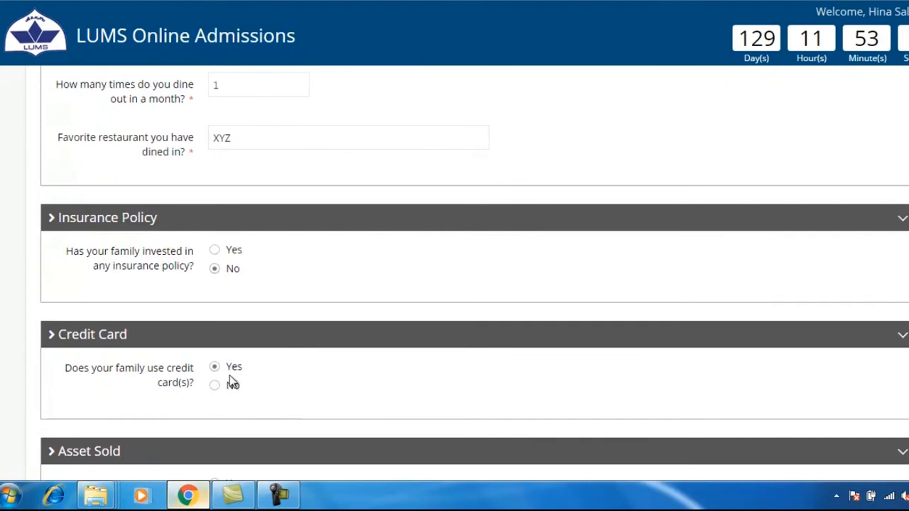
click(232, 385)
scroll(260, 400, down, 2)
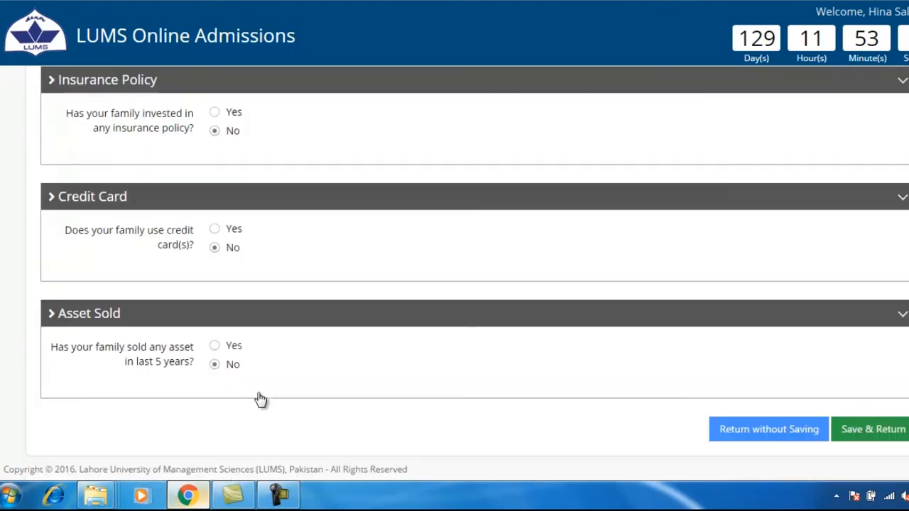
click(232, 346)
click(231, 365)
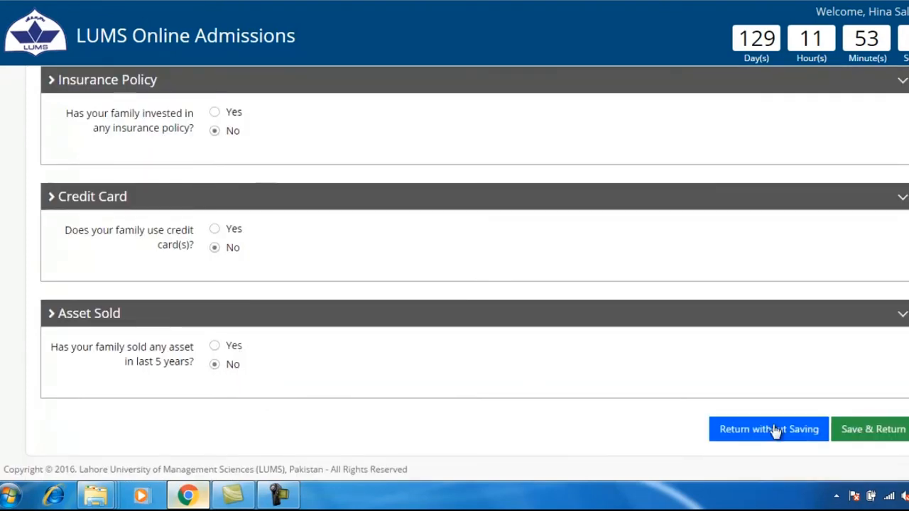
click(857, 429)
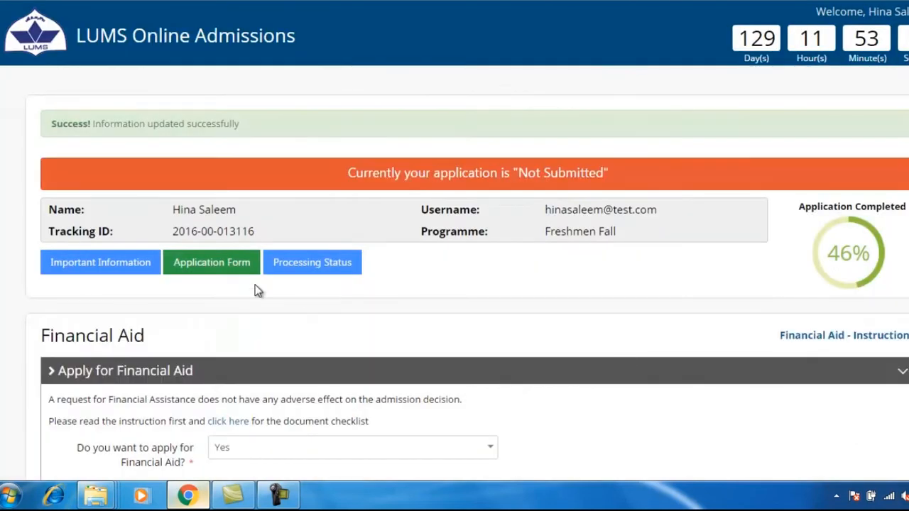
Step: Open International Travel Information and enter 1 foreign visit for the father
drag(29, 125, 314, 123)
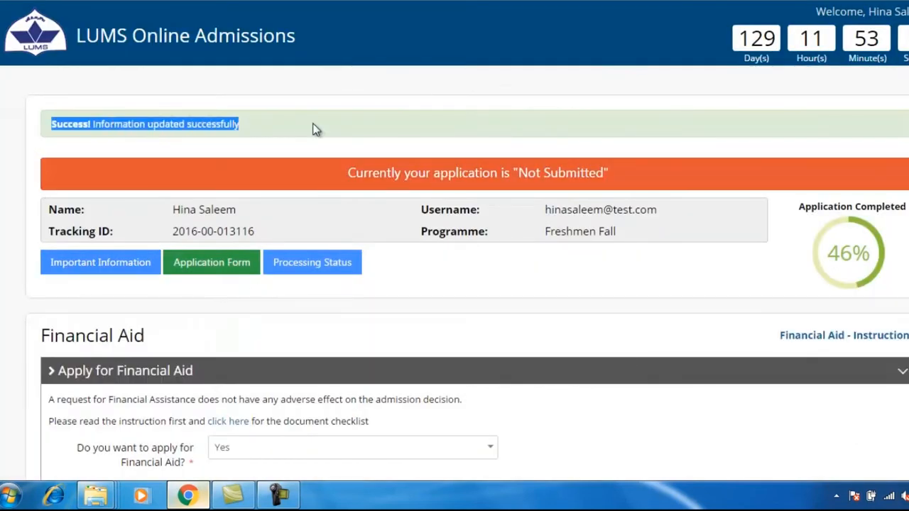
click(324, 178)
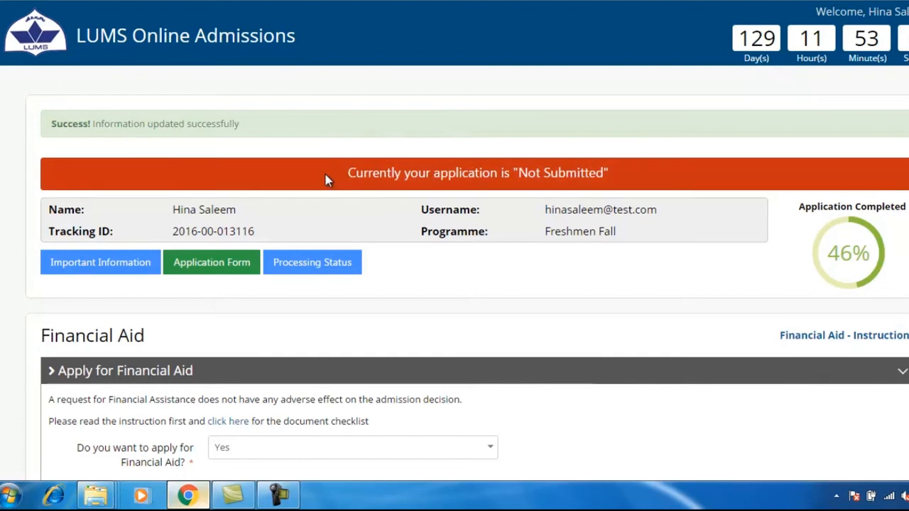
scroll(339, 216, down, 10)
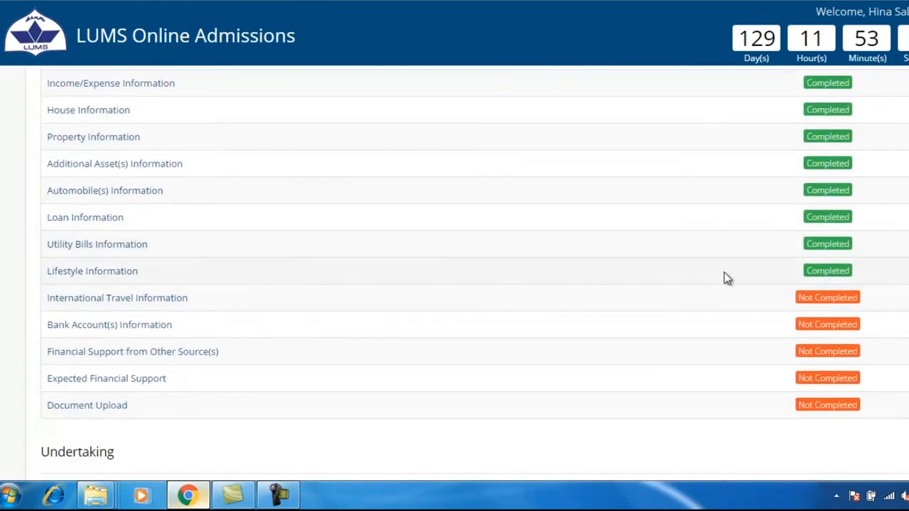
click(67, 300)
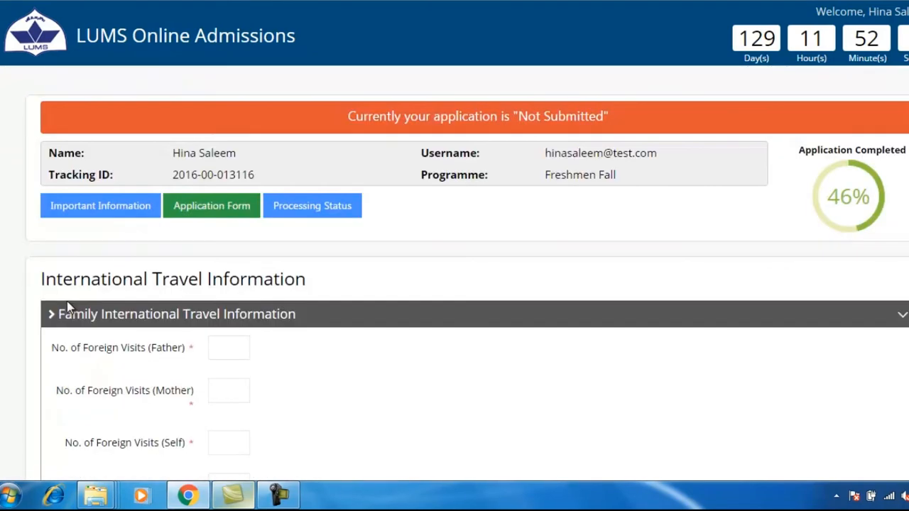
click(226, 346)
text(1)
scroll(232, 341, down, 2)
Step: Enter 0 visits for the mother and the other family members, then update
click(234, 239)
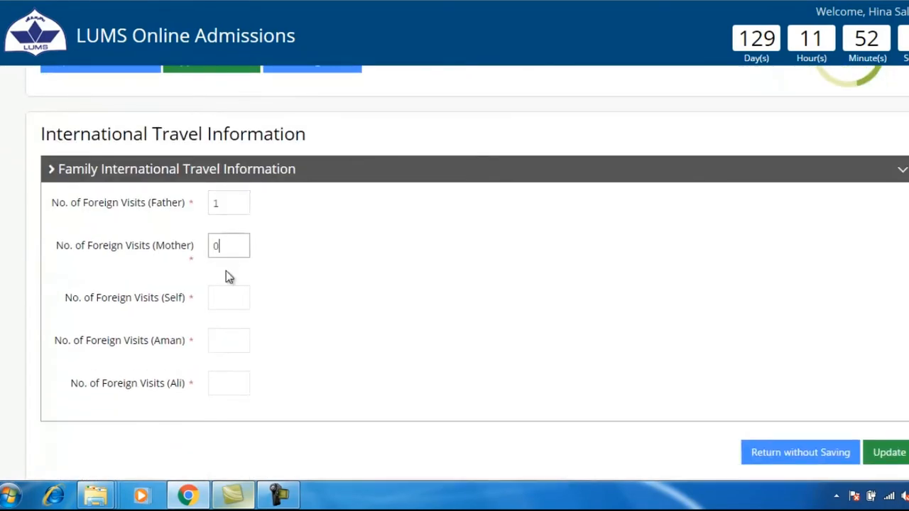
text(0)
click(230, 332)
text(0)
click(242, 384)
text(0)
click(896, 459)
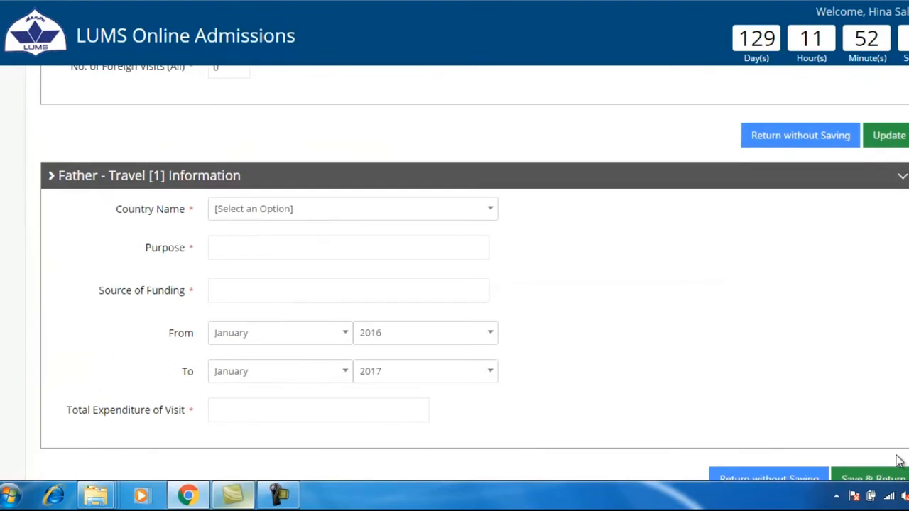
Step: Set the father's trip to China (Hong Kong S.A.R.), official and employer-funded, ending 2016
click(490, 169)
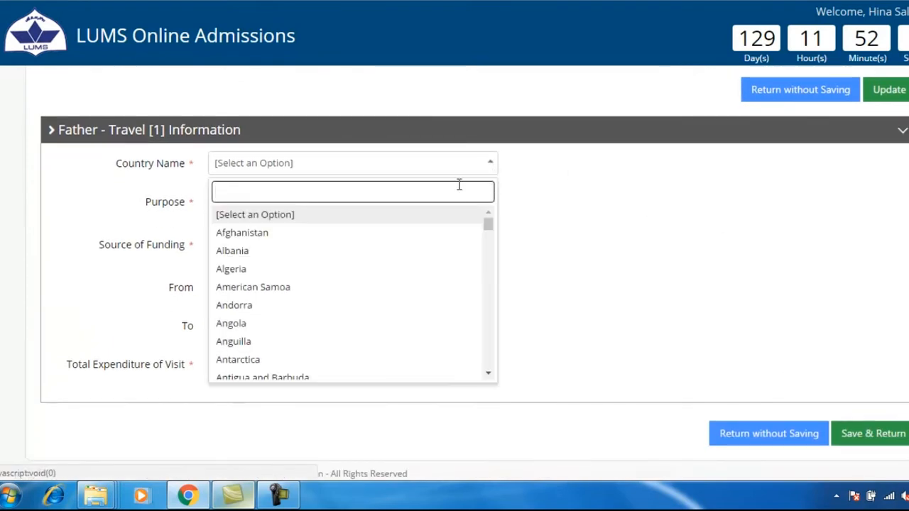
text(chi)
click(370, 247)
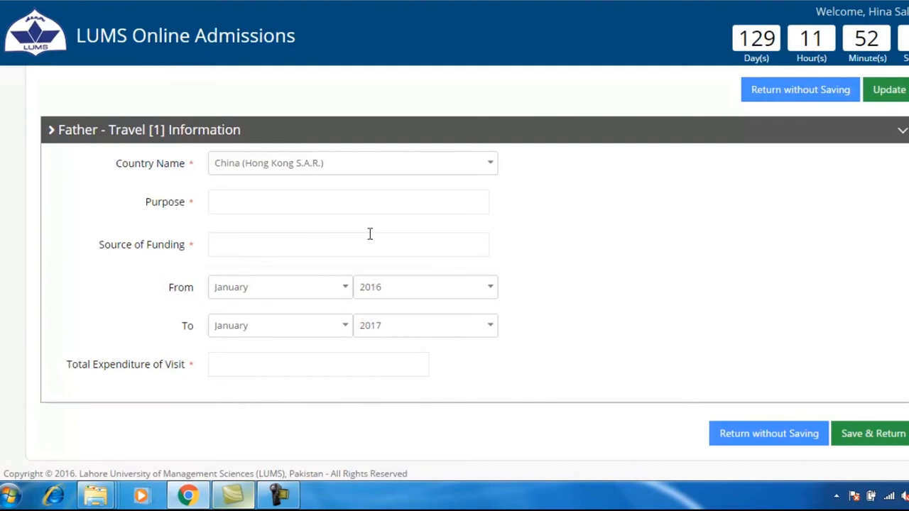
click(347, 204)
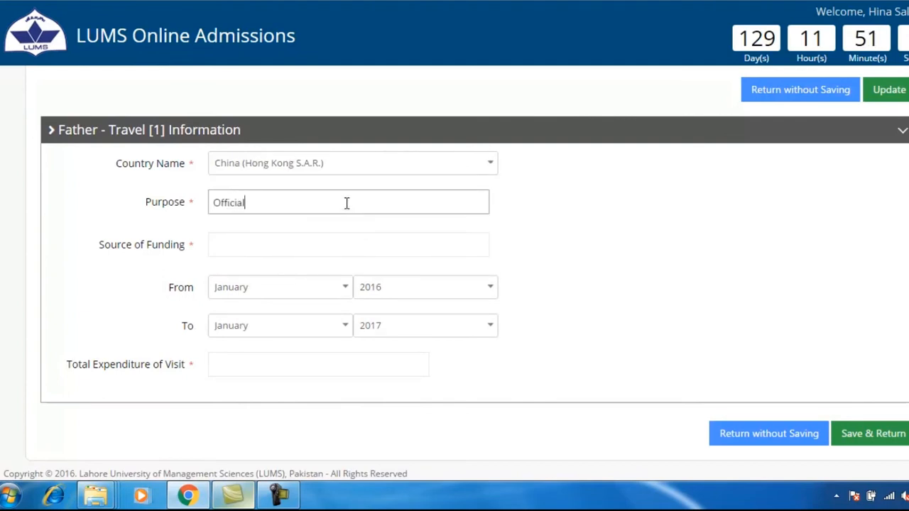
click(348, 242)
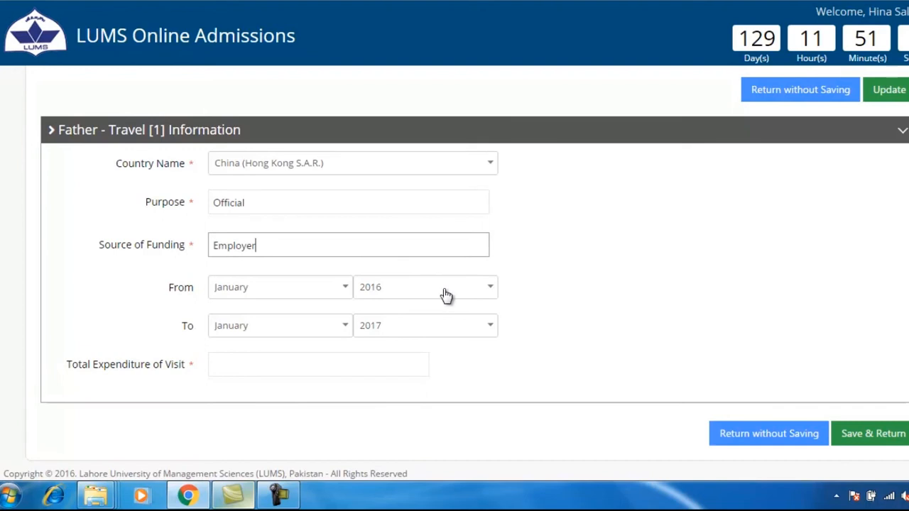
click(472, 328)
click(428, 396)
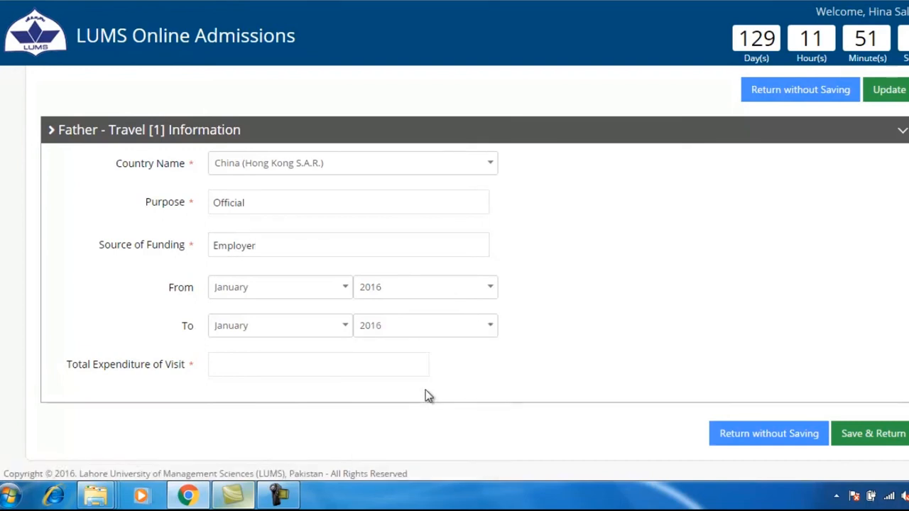
Step: Enter the trip's total expenditure of 100000 and save the travel details
scroll(410, 402, down, 1)
click(279, 293)
text(100000)
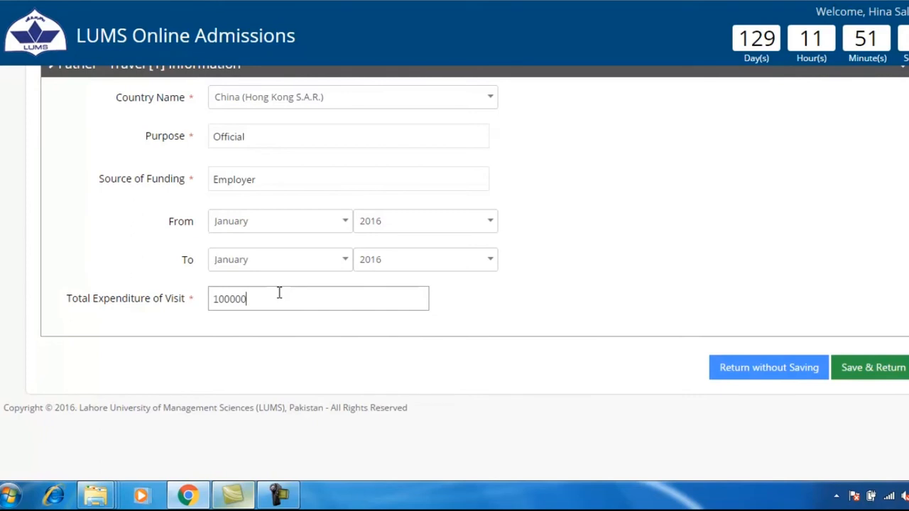
click(872, 368)
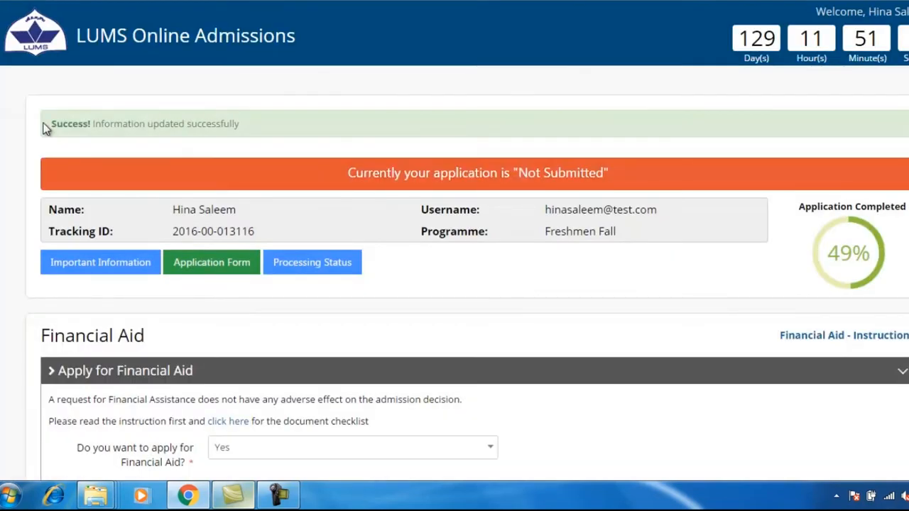
Step: Open the Bank Account(s) Information form
drag(46, 124, 286, 121)
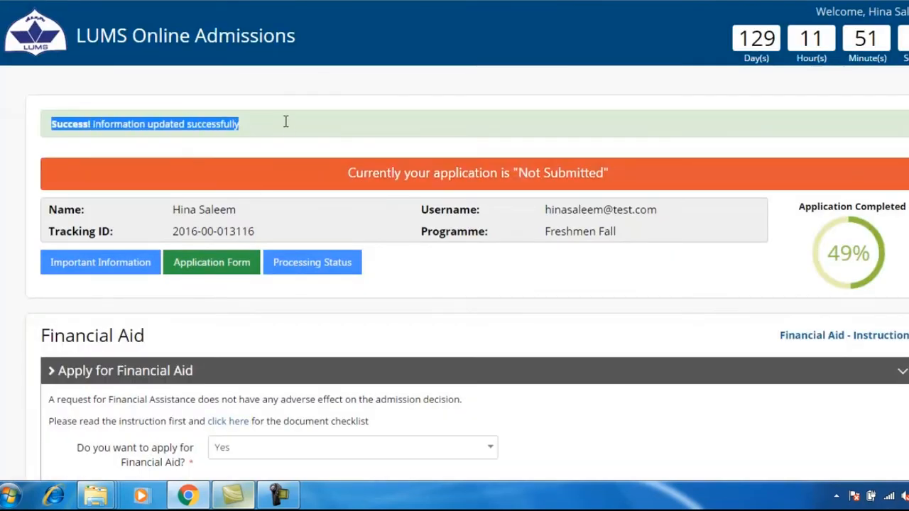
click(288, 127)
scroll(304, 181, down, 10)
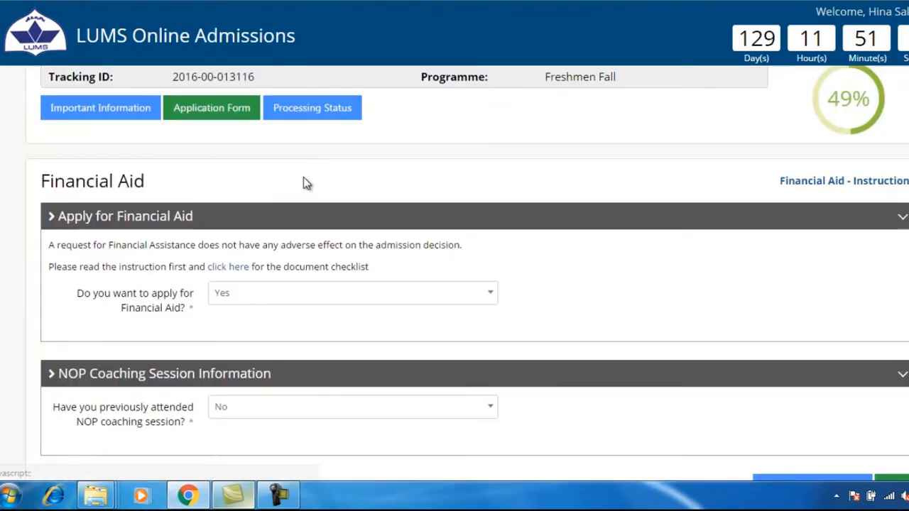
scroll(304, 181, down, 1)
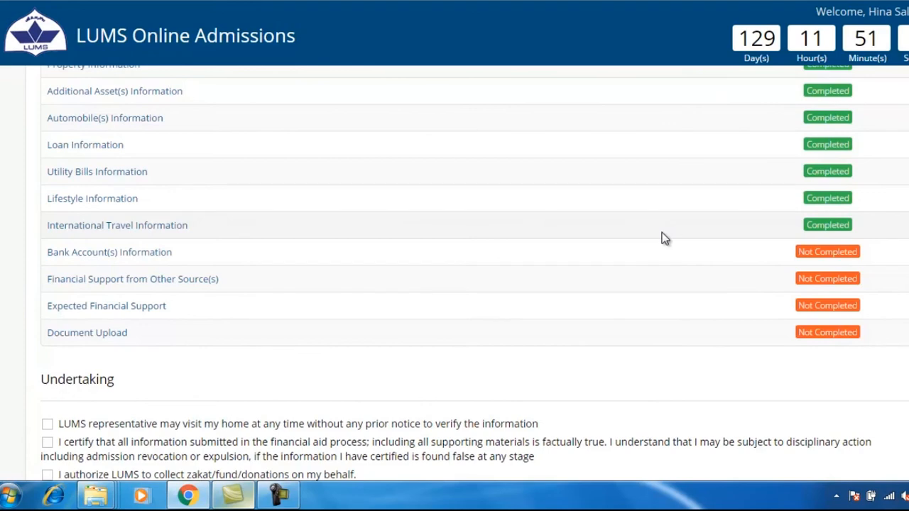
click(68, 255)
scroll(68, 259, down, 2)
Step: Enter 1 personal account for the father and 0 accounts for the mother
click(244, 206)
text(1)
click(235, 259)
scroll(235, 259, down, 1)
click(225, 239)
text(00)
click(229, 341)
text(0)
click(218, 395)
text(0)
scroll(357, 333, down, 3)
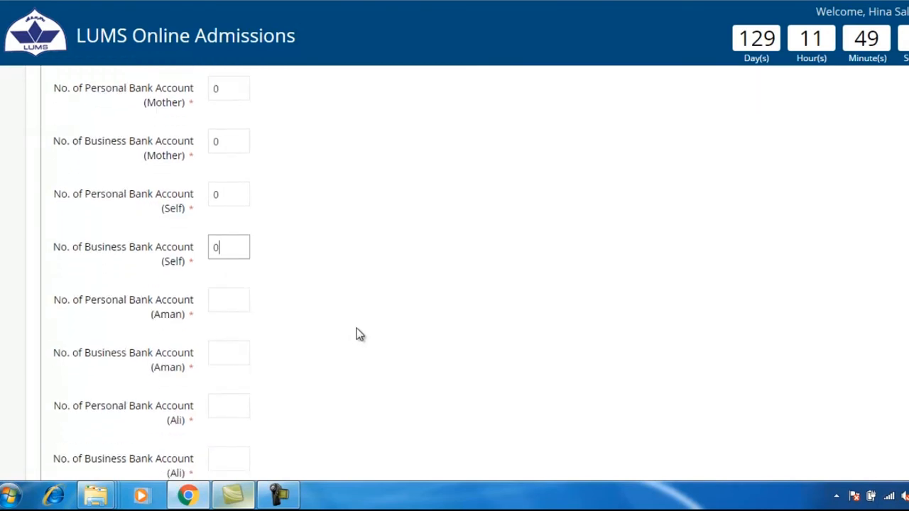
Step: Give the first sibling 1 personal account, the rest 0, certify no other accounts, and update
click(211, 231)
text(1)
click(220, 281)
text(0)
click(216, 328)
text(0)
click(242, 391)
text(0)
click(58, 439)
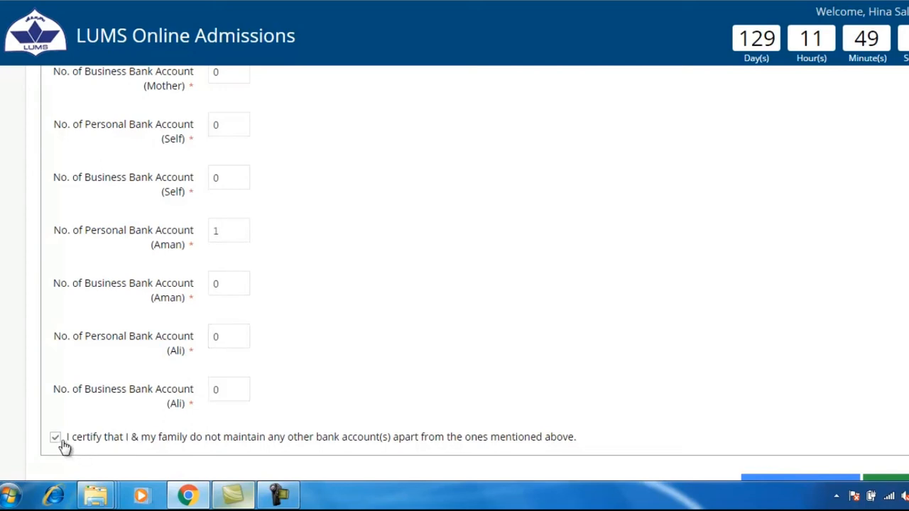
scroll(689, 355, down, 1)
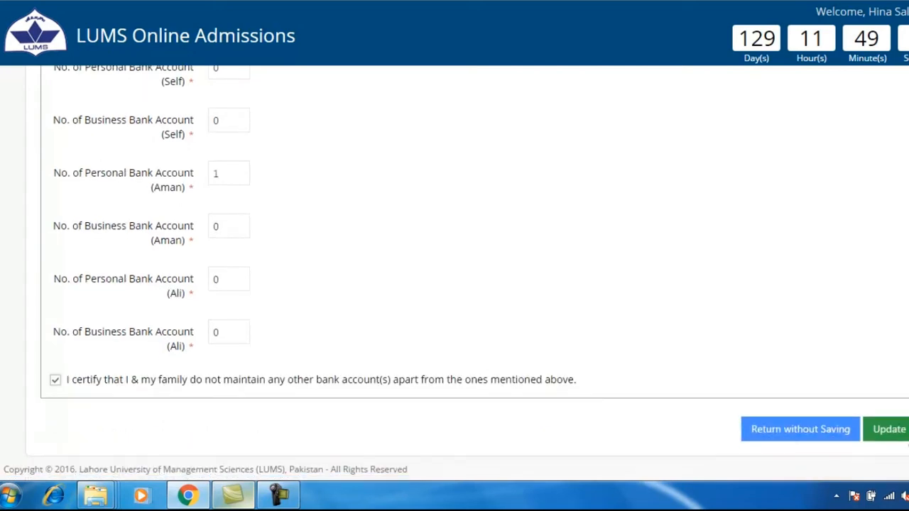
click(902, 430)
Step: Enter bank name ABC and the account number for the father's account
scroll(903, 436, down, 4)
scroll(900, 436, down, 5)
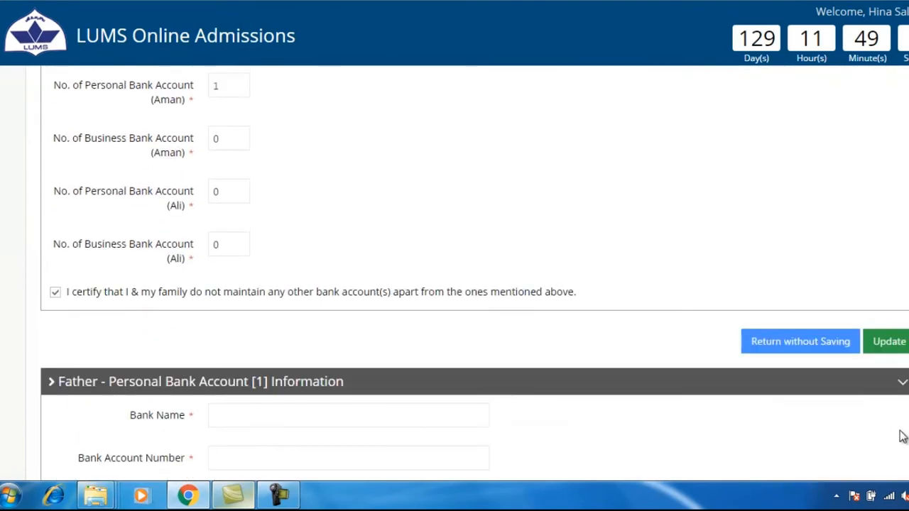
click(356, 197)
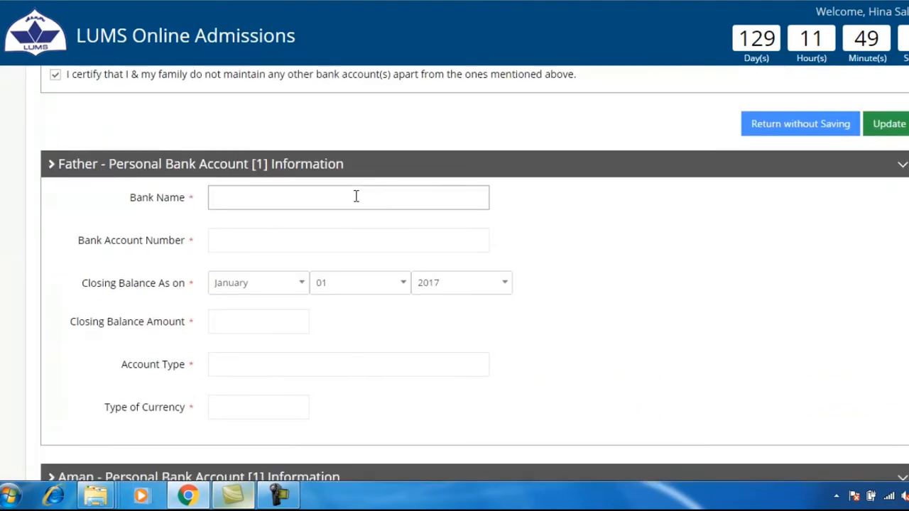
click(301, 243)
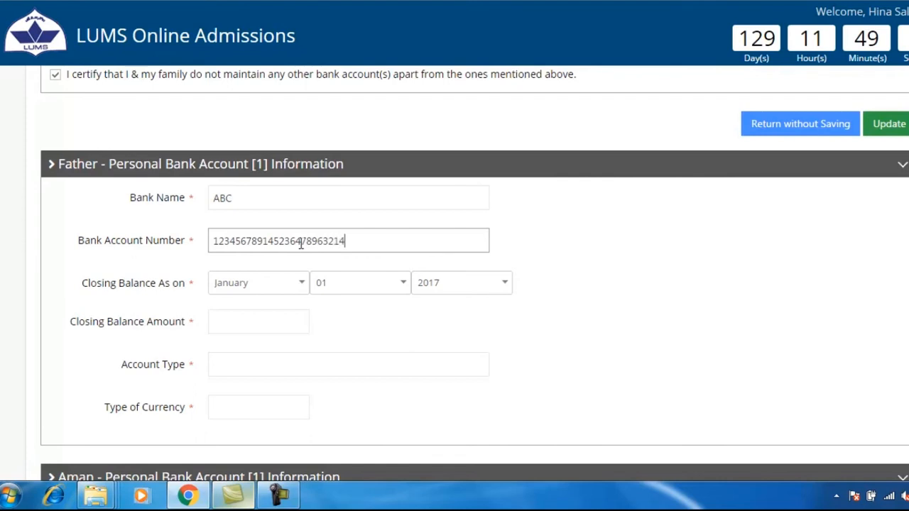
Step: Set the balance date to 27 February 2017
click(307, 288)
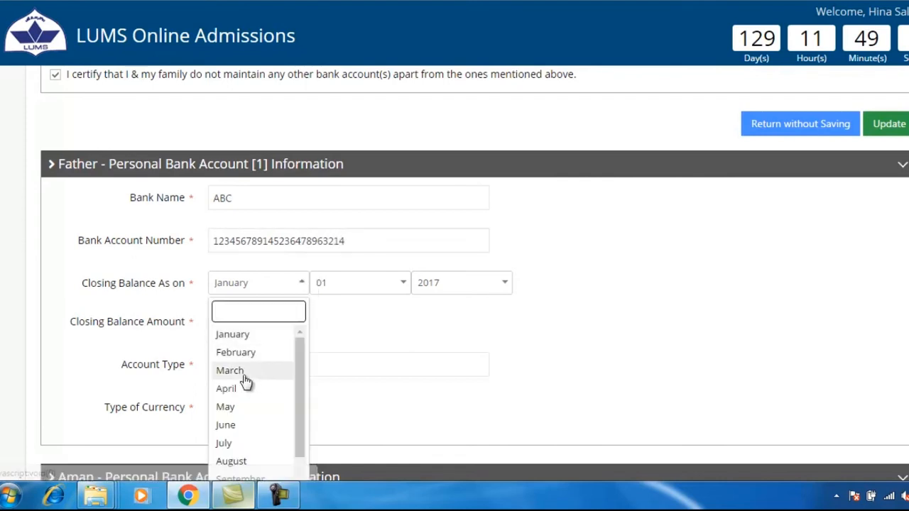
click(234, 352)
click(402, 290)
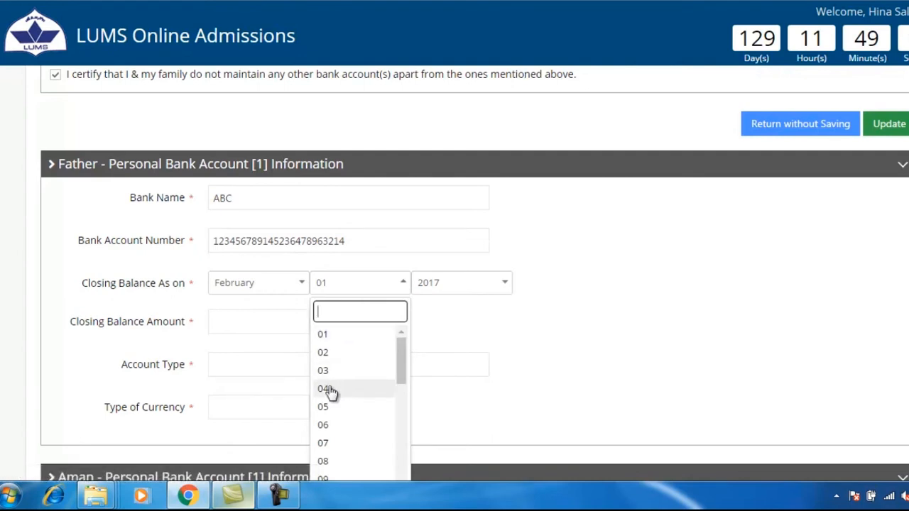
scroll(339, 426, down, 7)
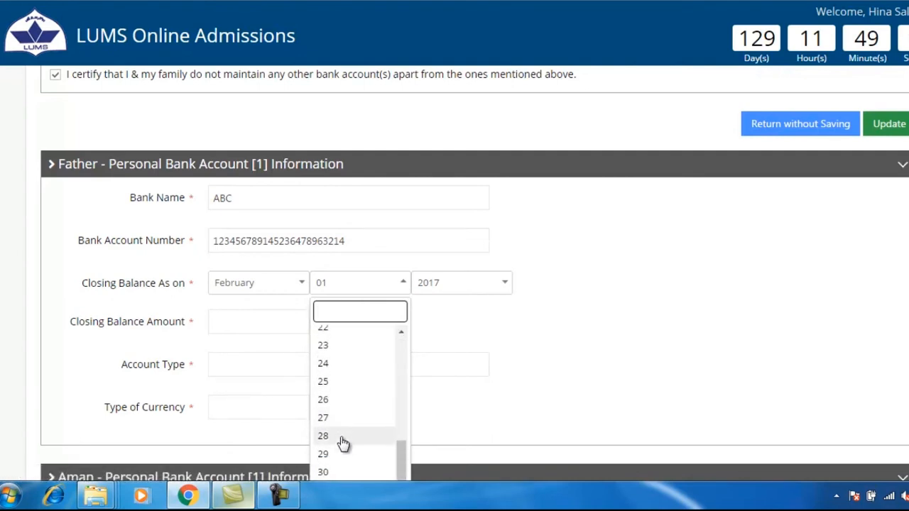
click(340, 419)
click(508, 284)
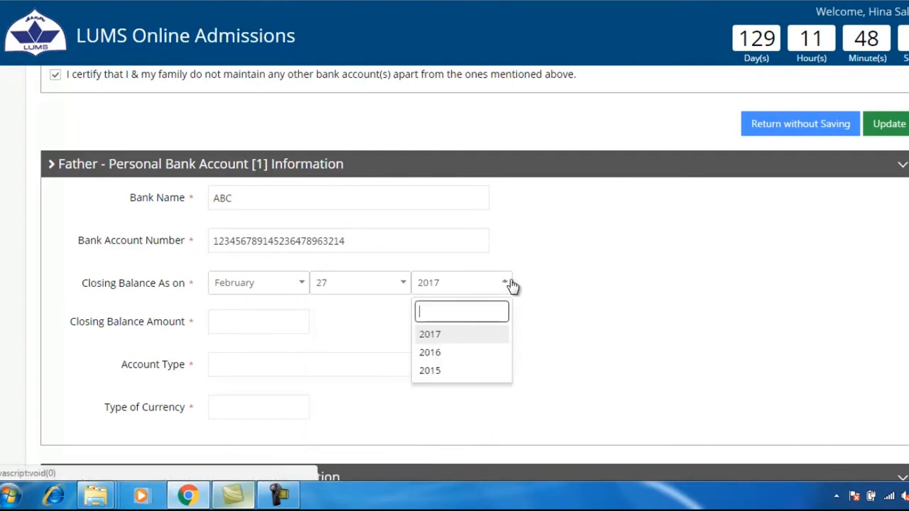
click(435, 334)
Step: Enter a 5000 closing balance, Current account type and PKR currency
scroll(435, 335, down, 1)
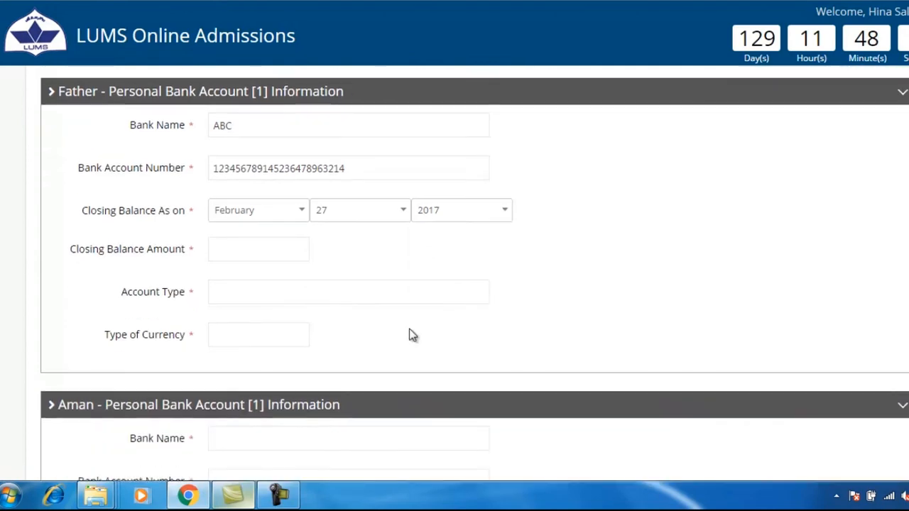
click(298, 259)
text(5000)
click(274, 282)
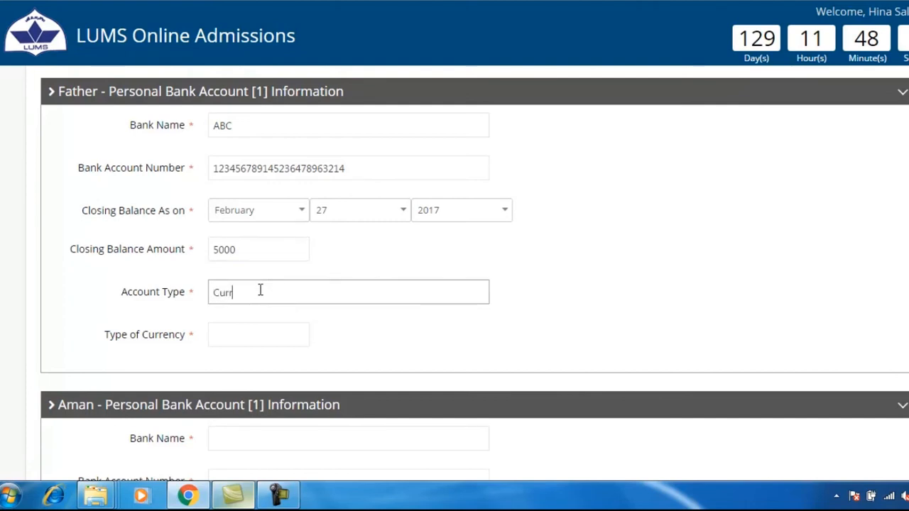
click(247, 326)
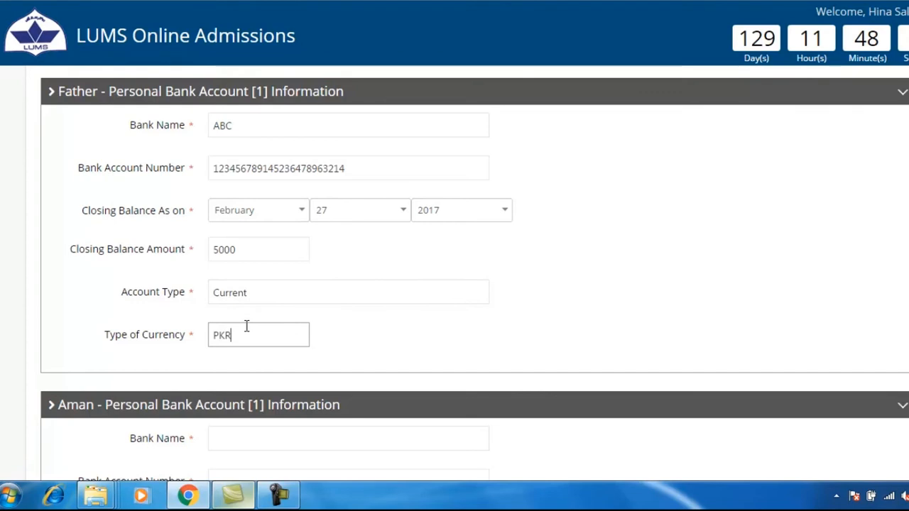
scroll(246, 326, down, 3)
click(228, 220)
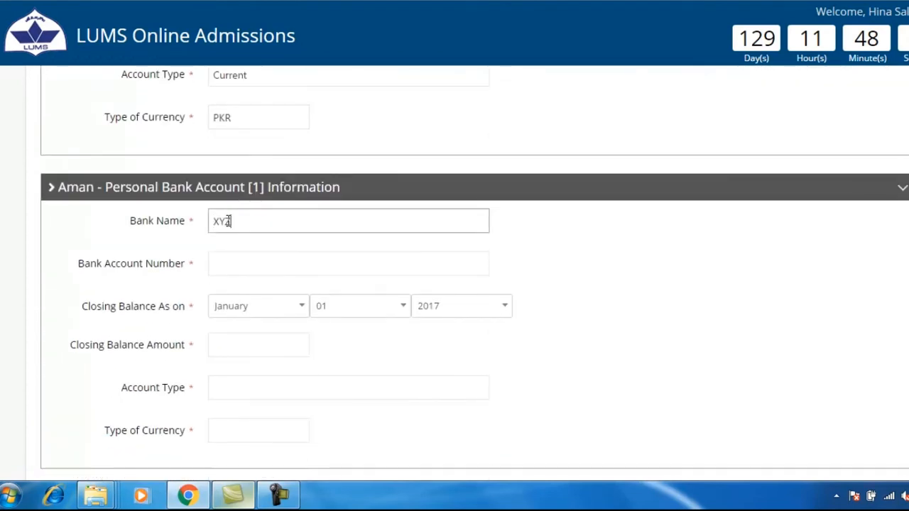
Step: Enter the second XYZ account's number and a balance date of 29 December 2016
click(226, 264)
text(123456789987654321456987)
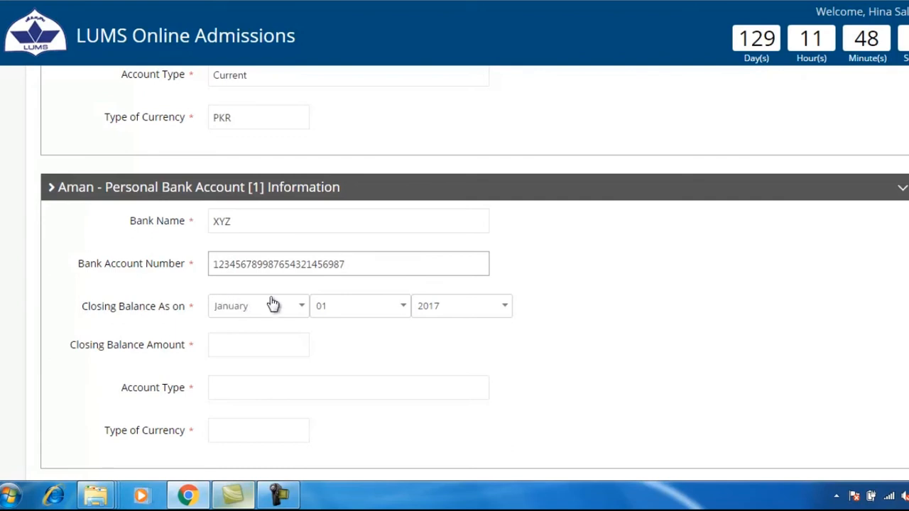
click(313, 312)
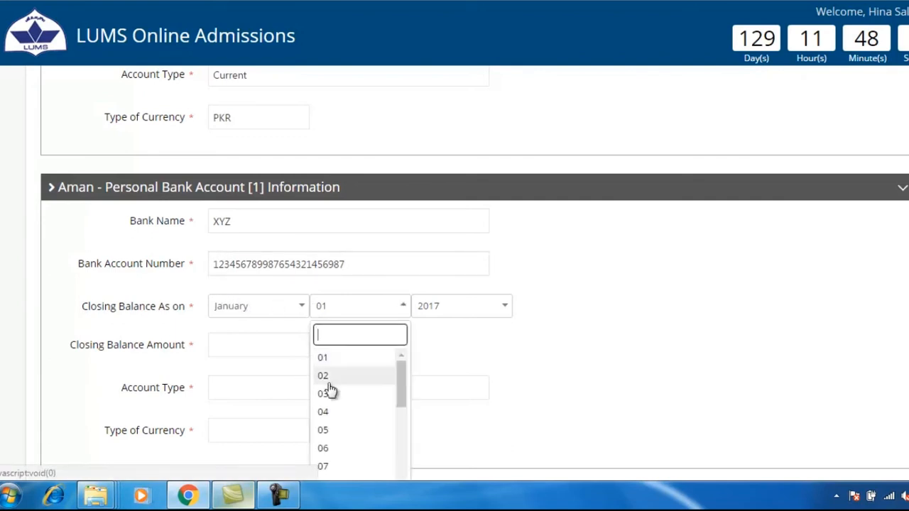
click(297, 312)
scroll(269, 366, down, 3)
click(248, 443)
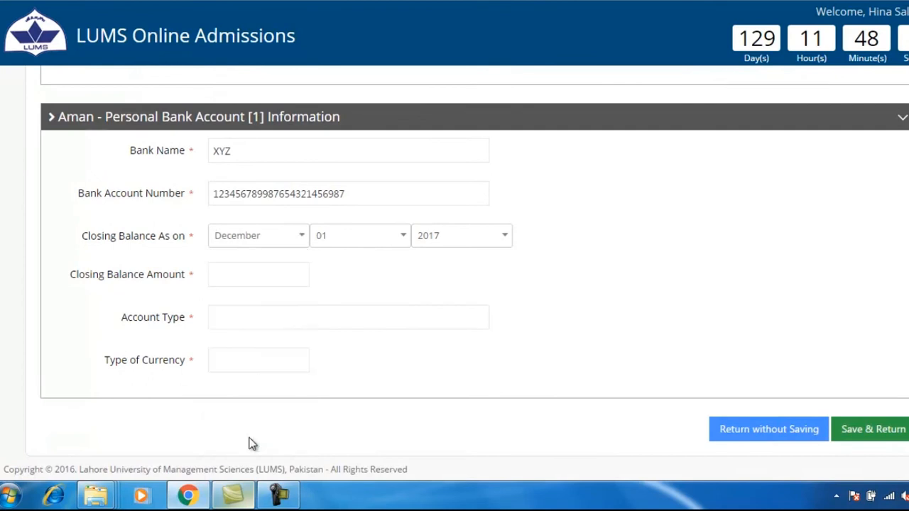
click(408, 241)
scroll(365, 406, down, 5)
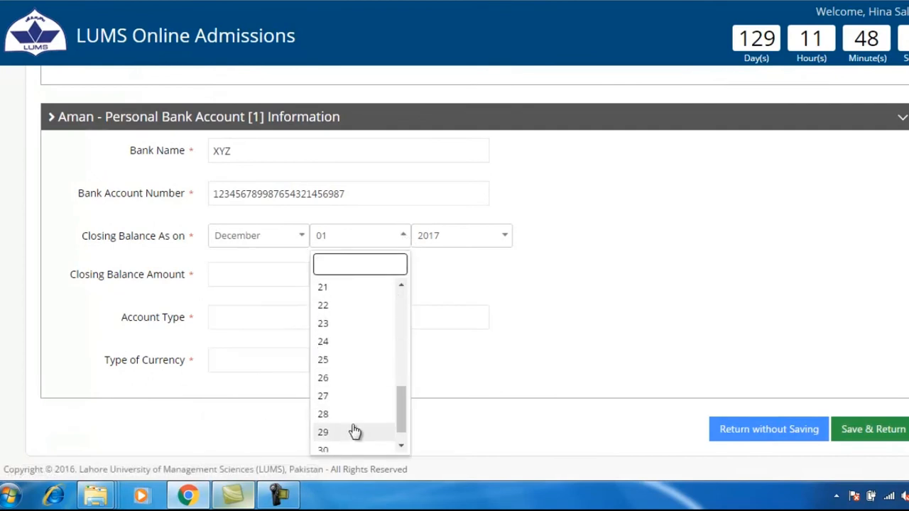
click(355, 430)
click(500, 241)
click(442, 304)
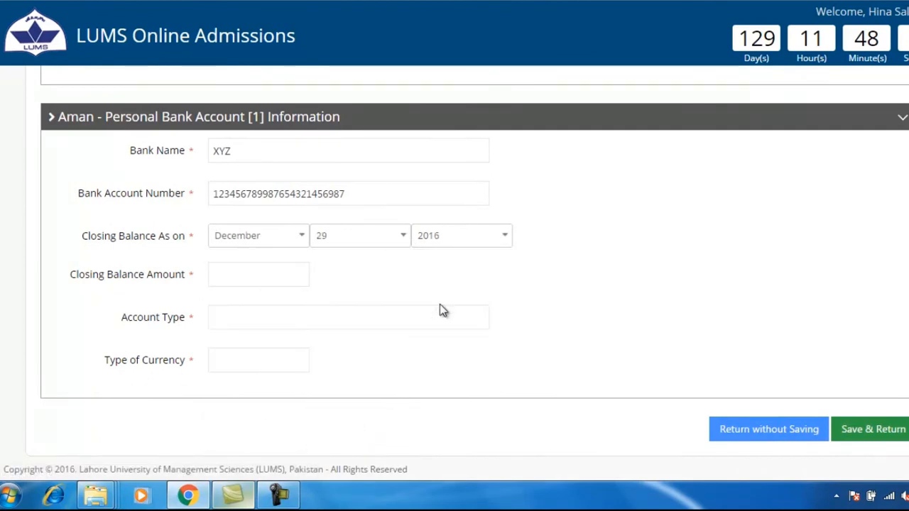
Step: Enter the 6000 closing balance, Savings type and currency, then save the account
click(230, 269)
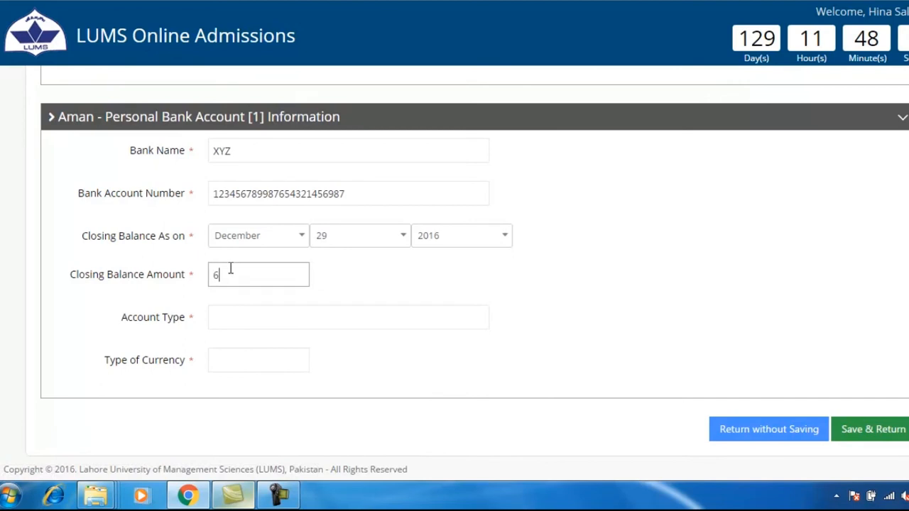
click(236, 308)
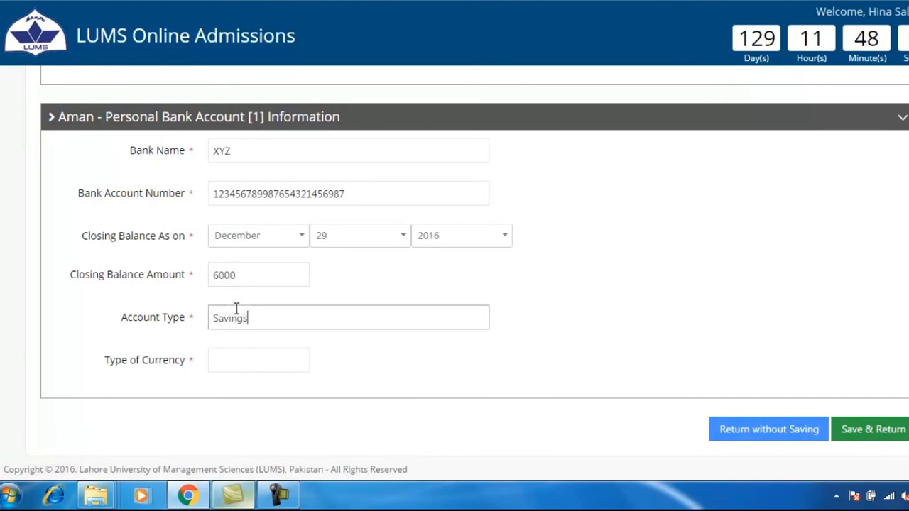
click(250, 360)
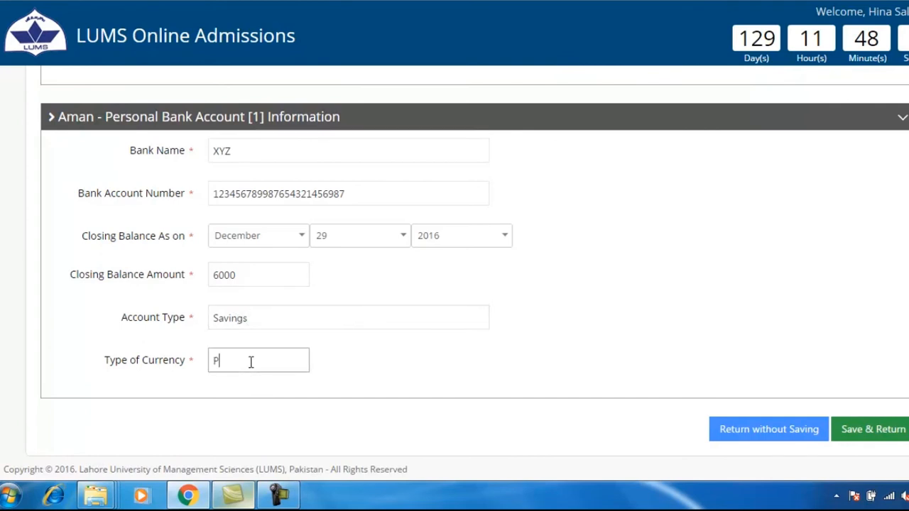
click(872, 429)
drag(34, 111, 283, 129)
click(283, 129)
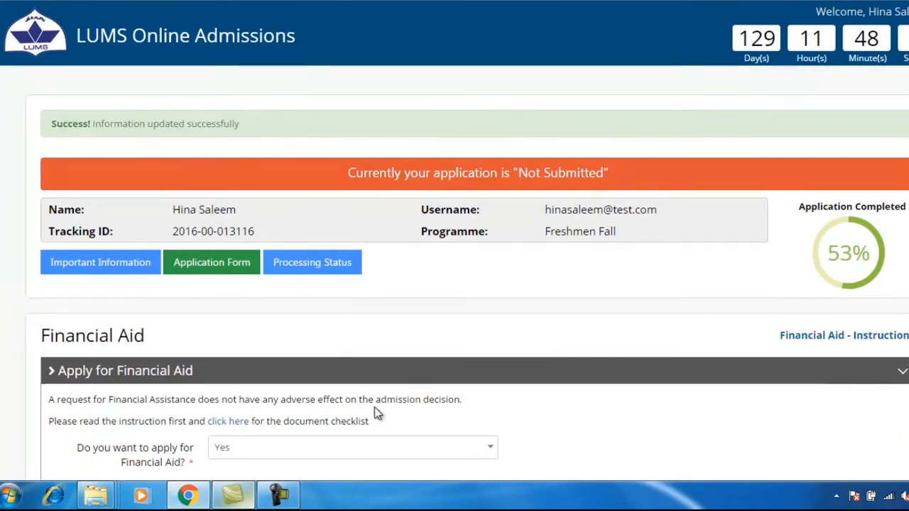
scroll(369, 404, down, 15)
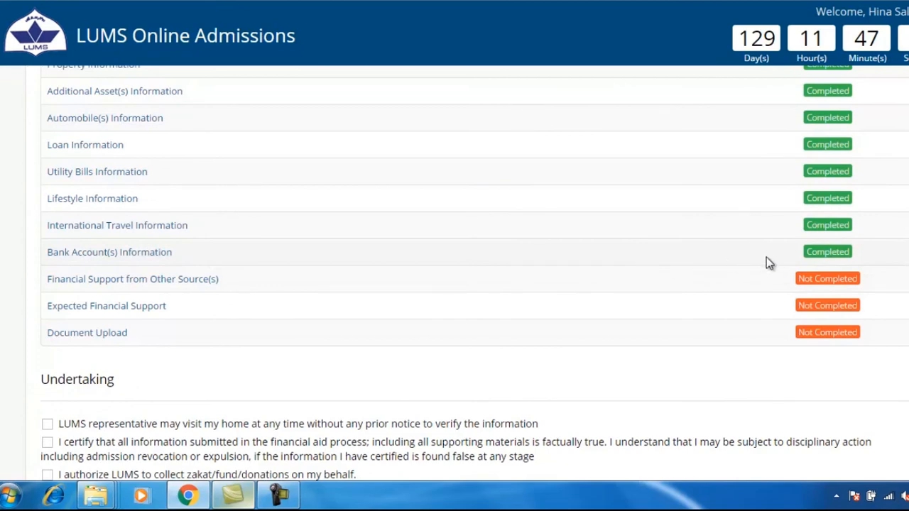
scroll(153, 301, up, 1)
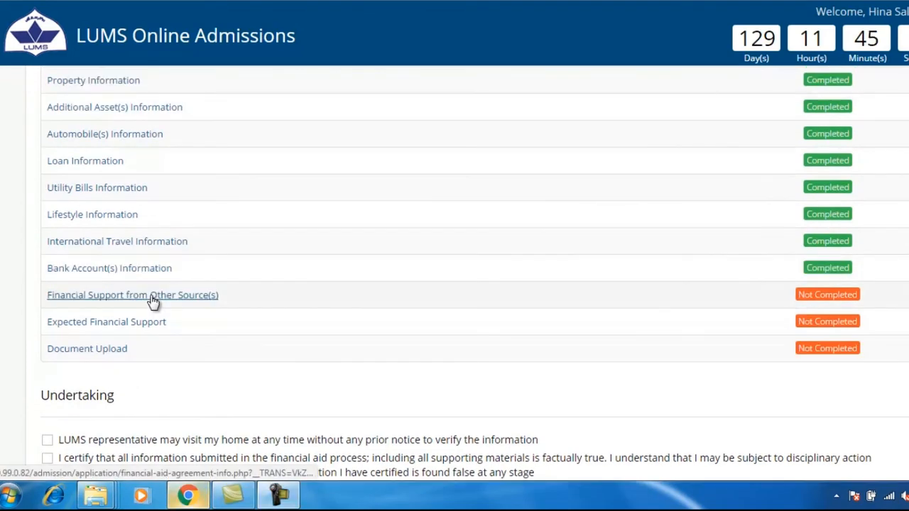
click(152, 301)
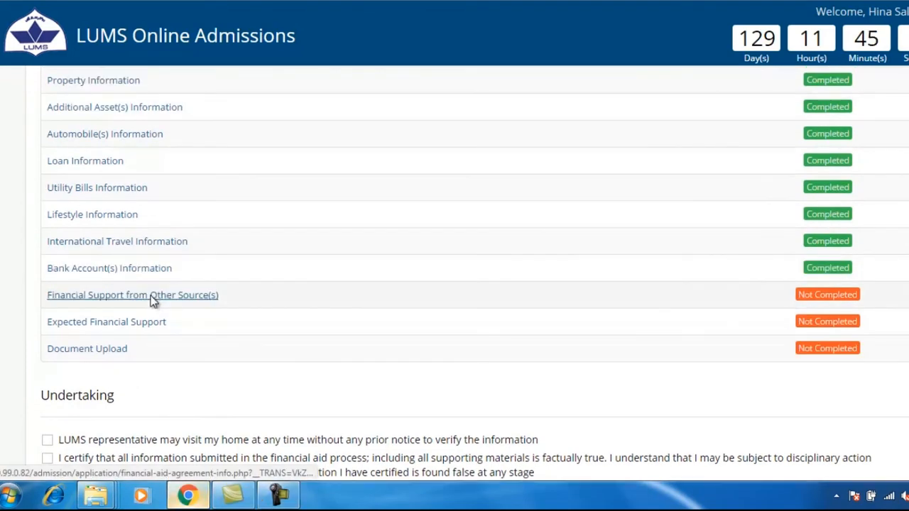
Step: Answer No to having applied for aid from other sources and save it
drag(30, 281, 403, 277)
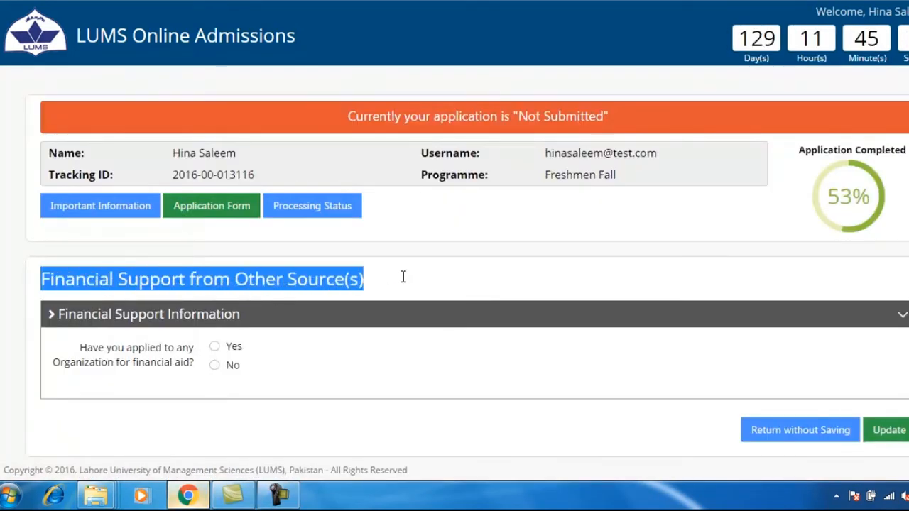
click(419, 283)
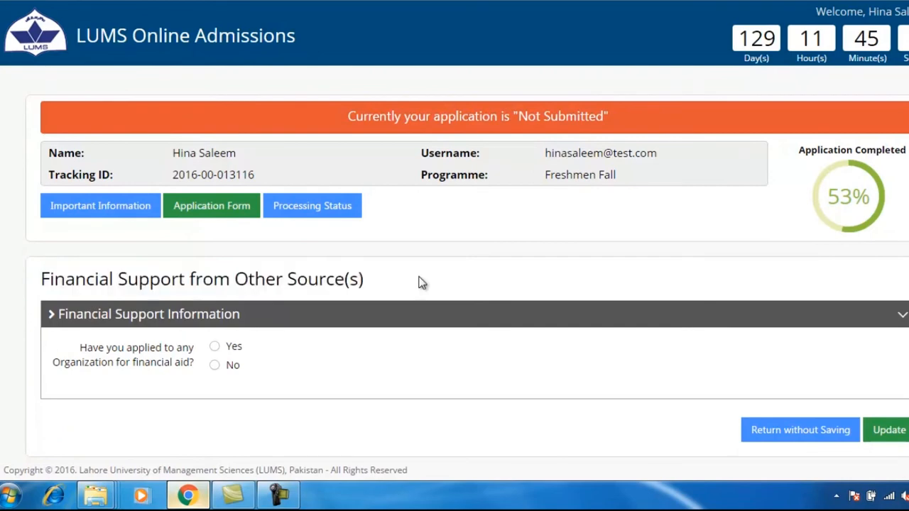
click(215, 347)
click(216, 366)
click(889, 430)
drag(47, 125, 282, 138)
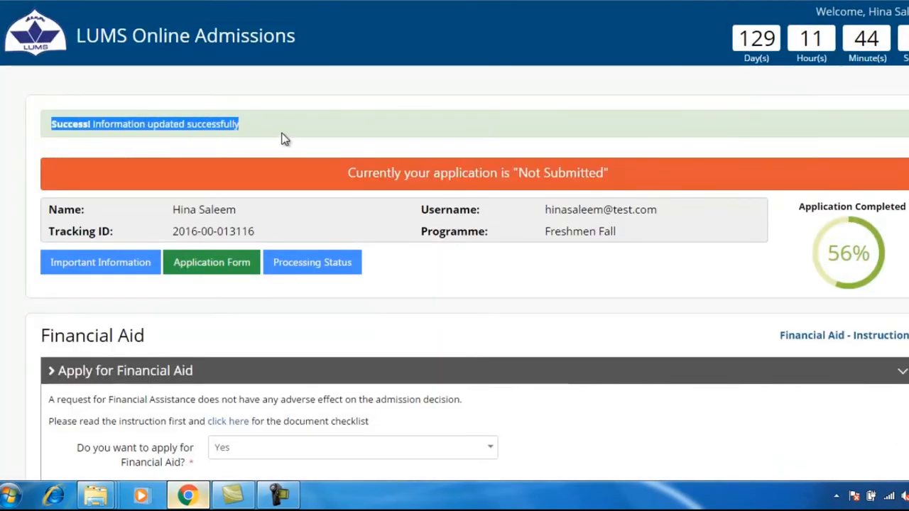
click(283, 132)
scroll(225, 350, down, 11)
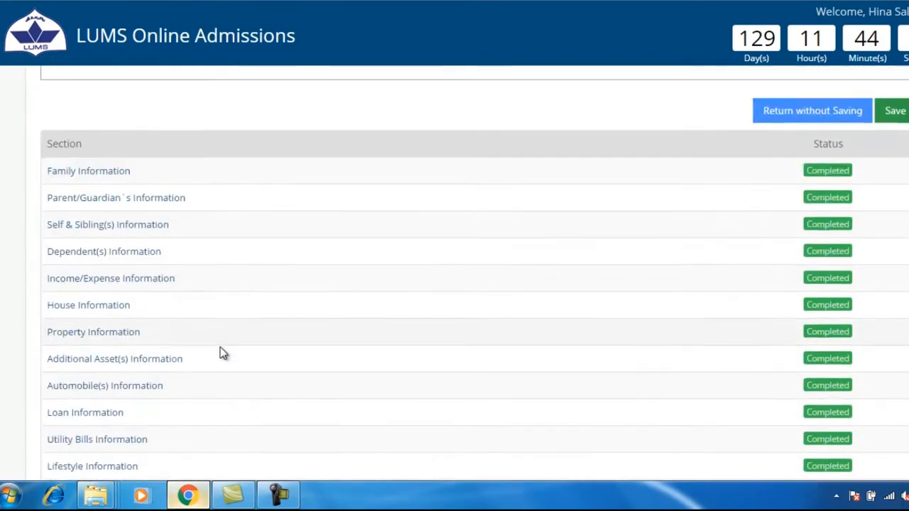
scroll(222, 353, down, 1)
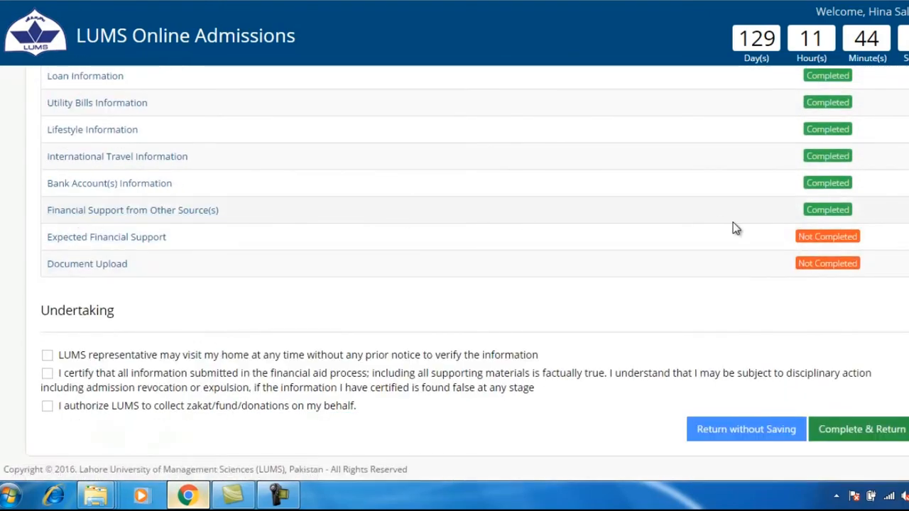
scroll(733, 222, up, 1)
click(77, 325)
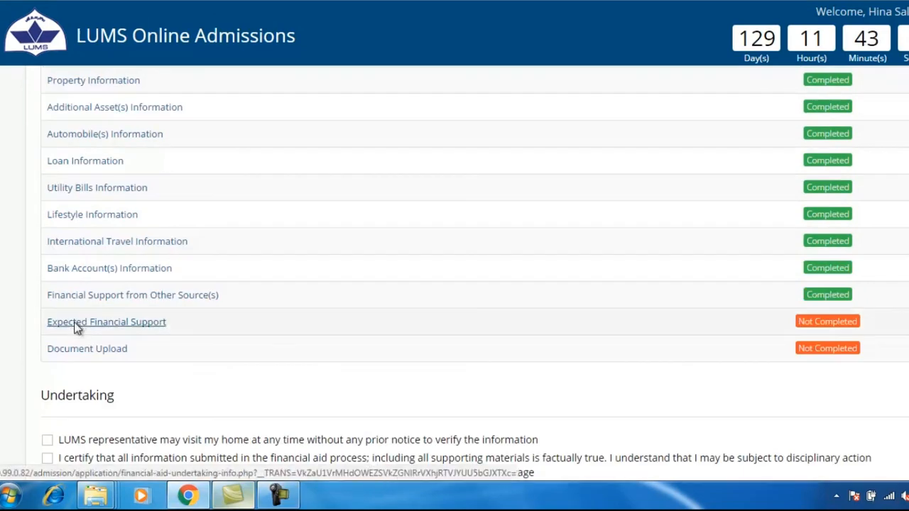
Step: Enter expected support of 0 government, 10000 own, 20000 parents' and 0 relatives
drag(42, 283, 281, 284)
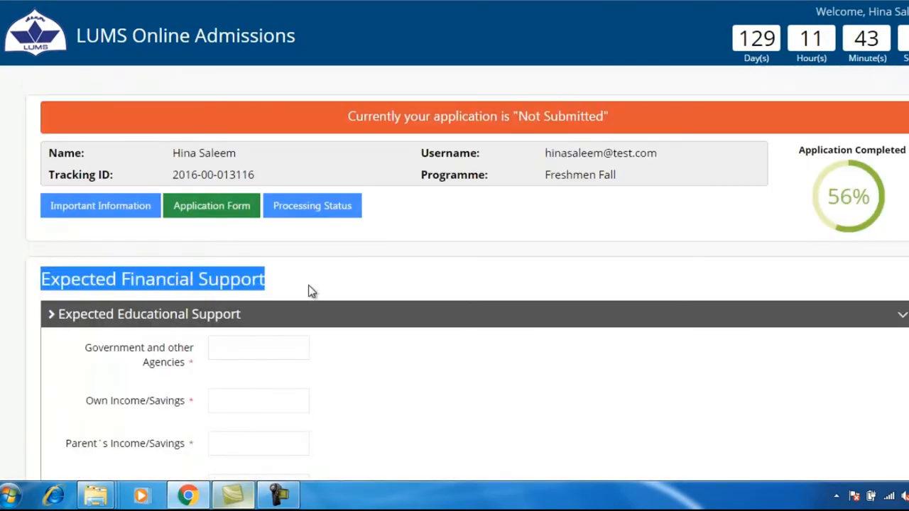
click(310, 291)
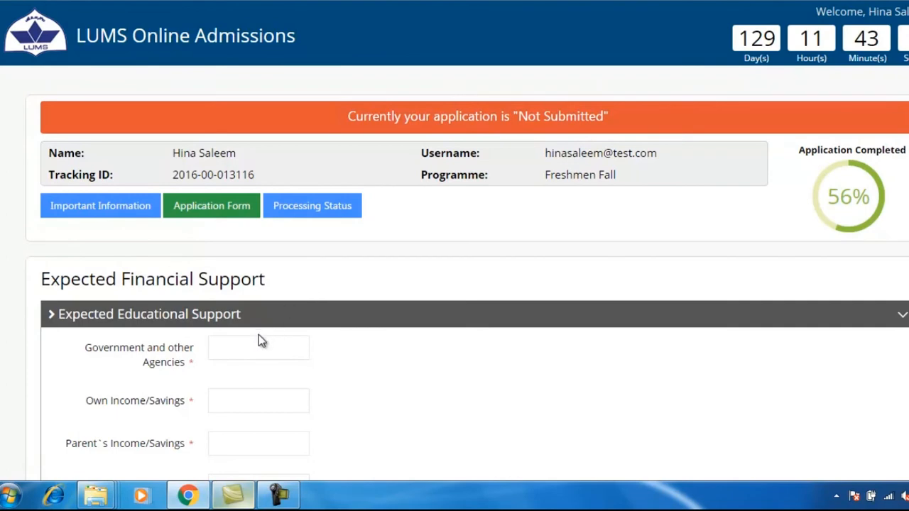
scroll(260, 339, down, 2)
click(243, 201)
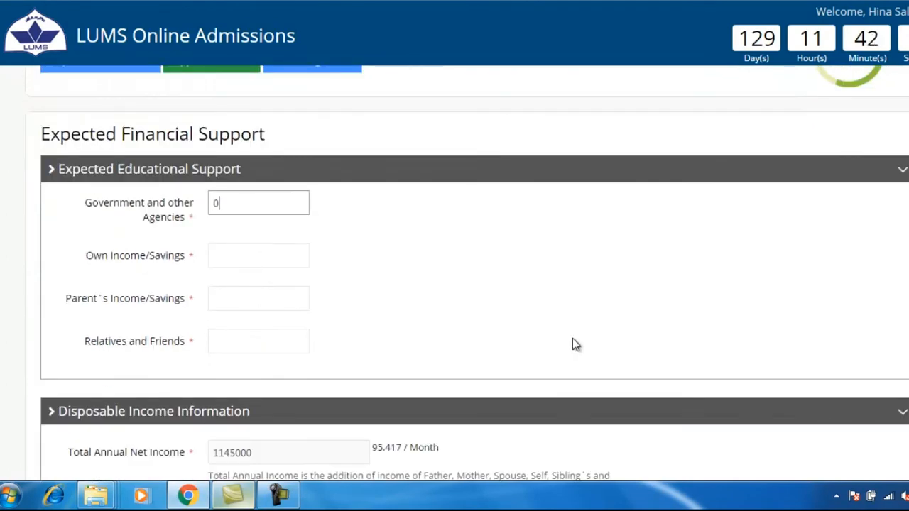
click(274, 252)
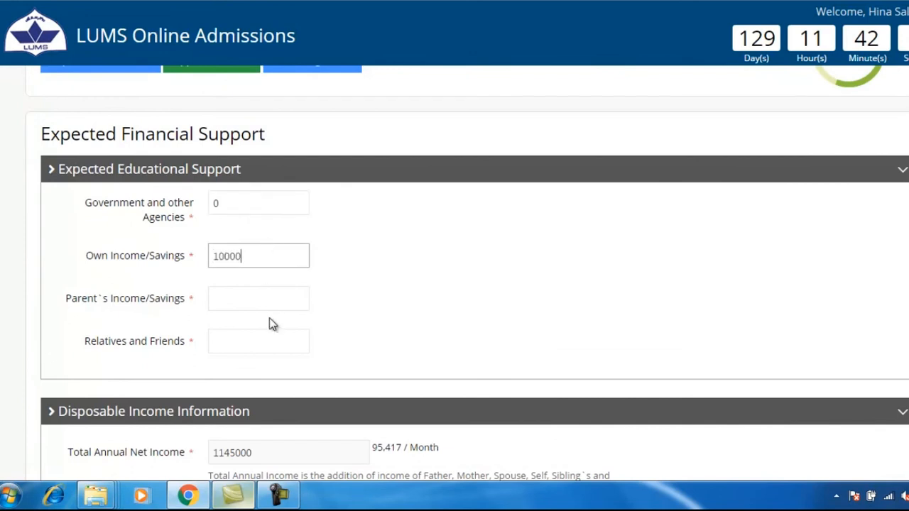
click(257, 299)
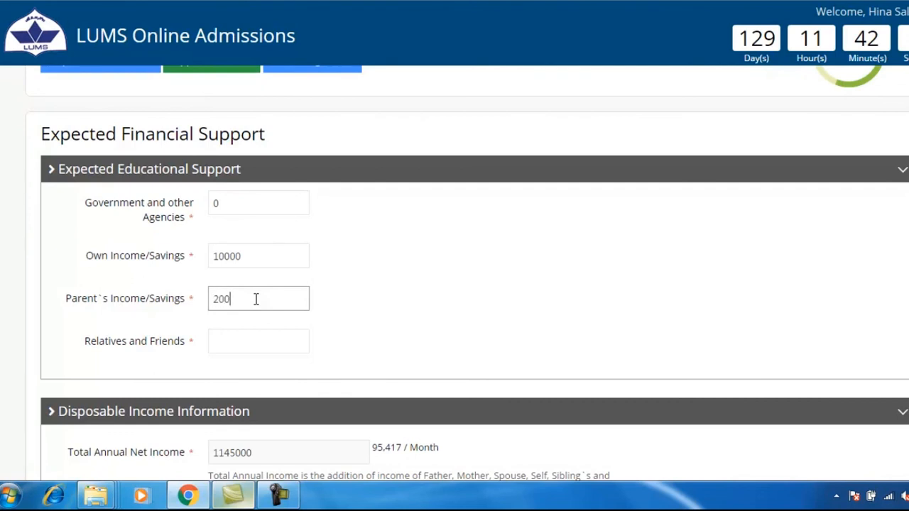
click(251, 346)
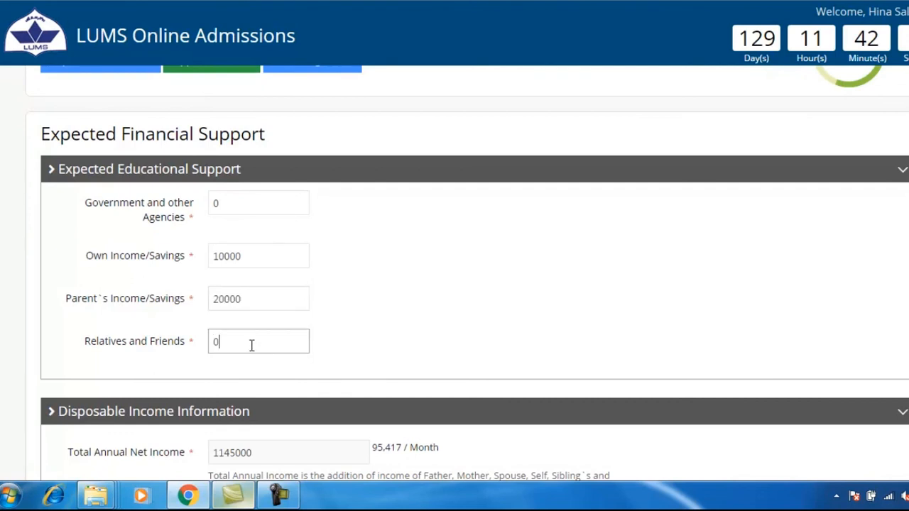
Step: Write 'Add Explanation according' as the disposable income explanation
scroll(253, 343, down, 2)
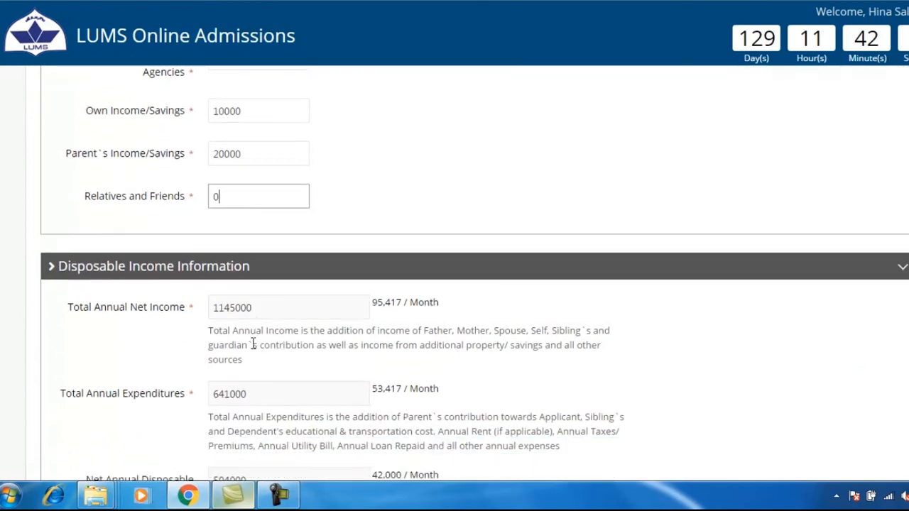
scroll(252, 342, down, 3)
click(254, 353)
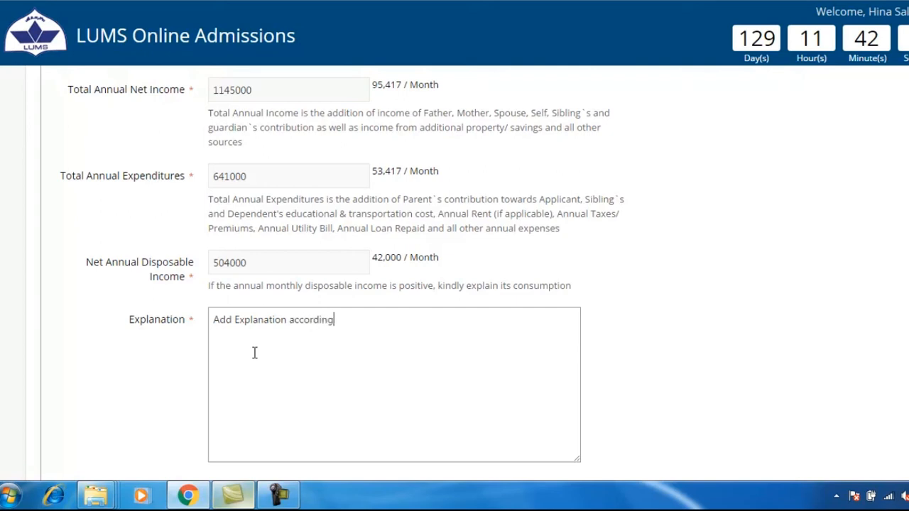
Step: Enter 0 tuition contribution and 544800 requested assistance, certify the information, and save
scroll(253, 366, down, 5)
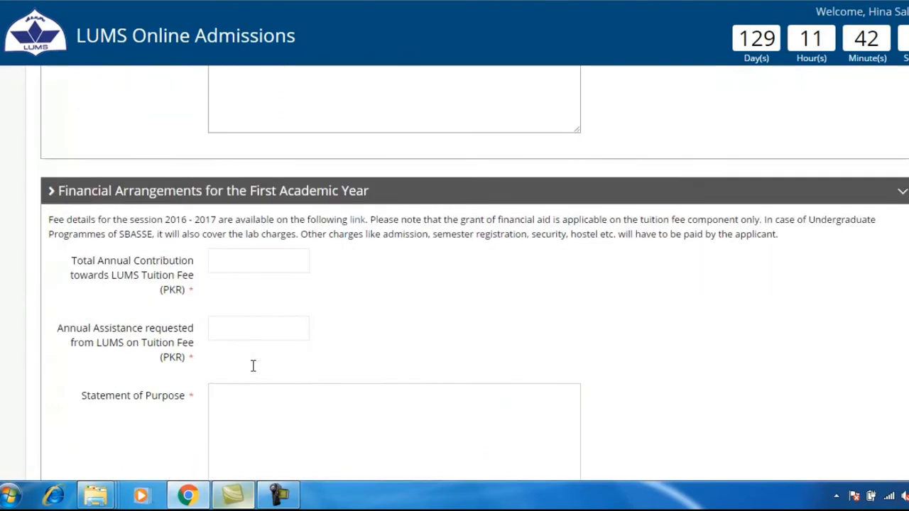
click(232, 229)
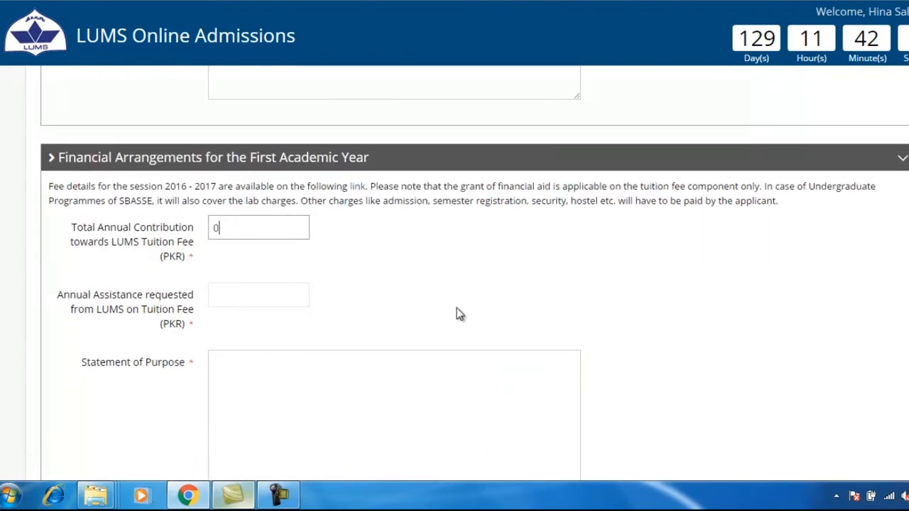
click(309, 294)
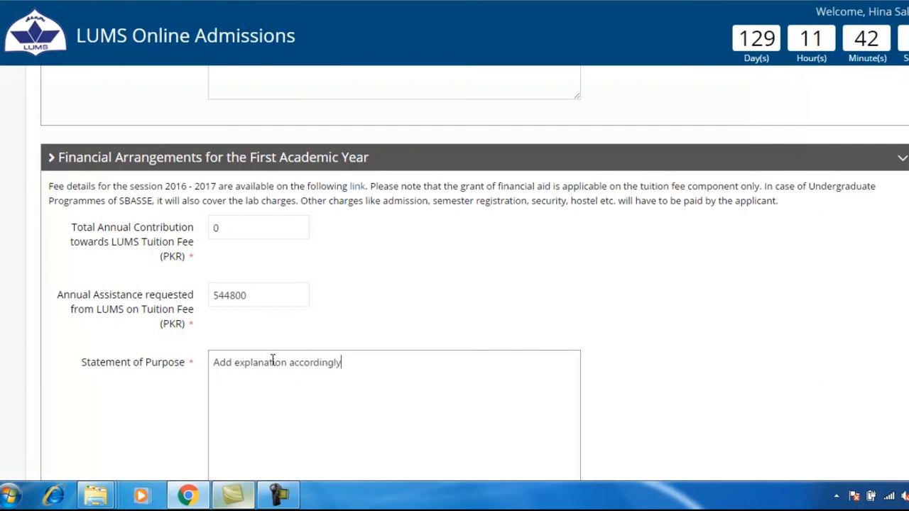
scroll(272, 370, down, 3)
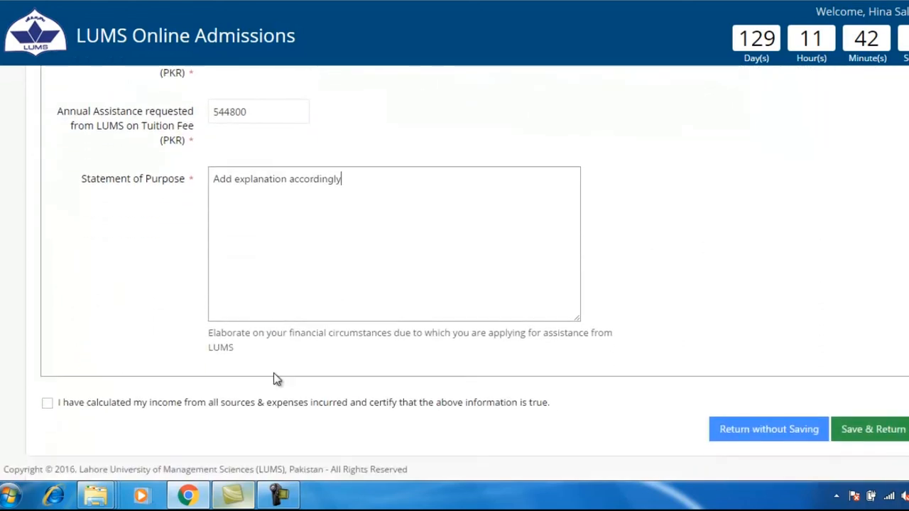
click(48, 405)
click(852, 430)
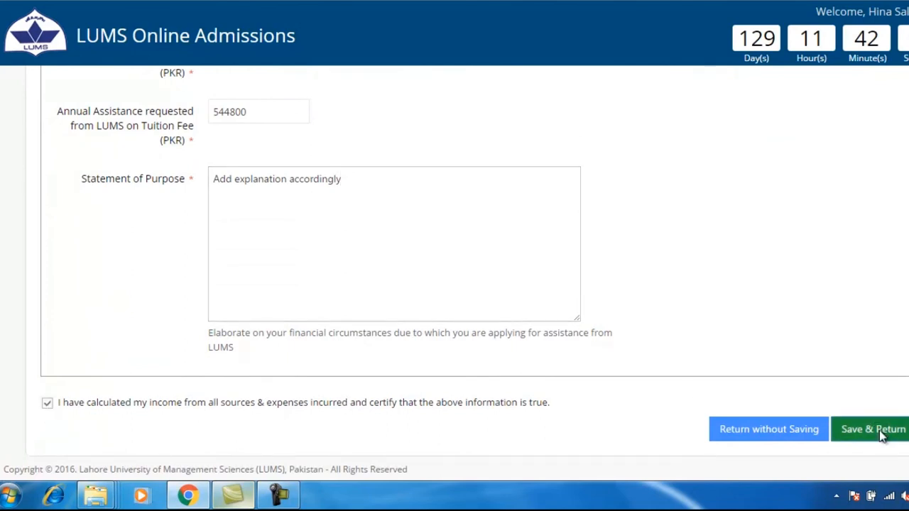
drag(44, 124, 274, 133)
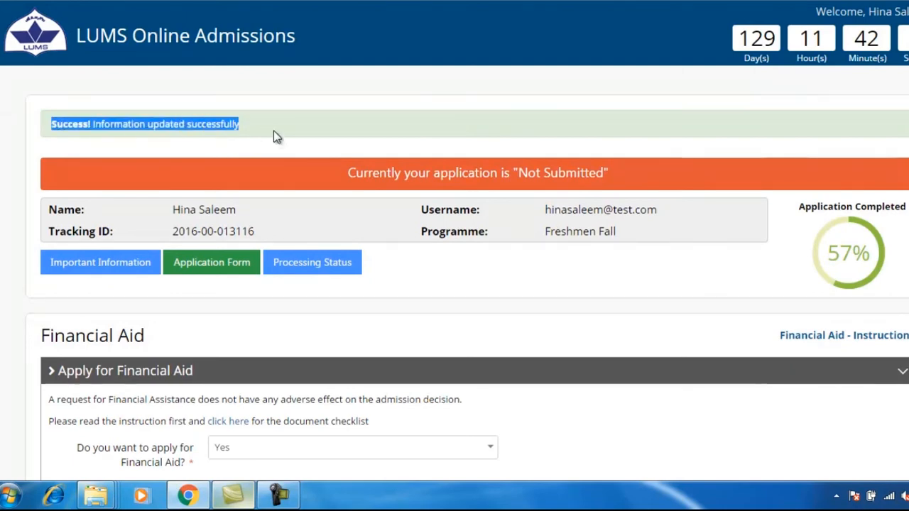
Step: In Document Upload, upload download.jpg as the Father CNIC
click(275, 135)
scroll(426, 426, down, 9)
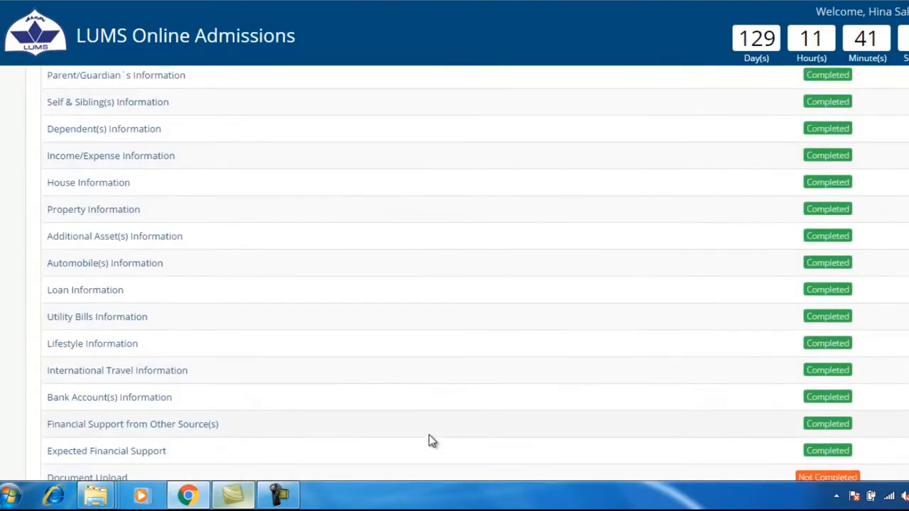
scroll(429, 436, down, 3)
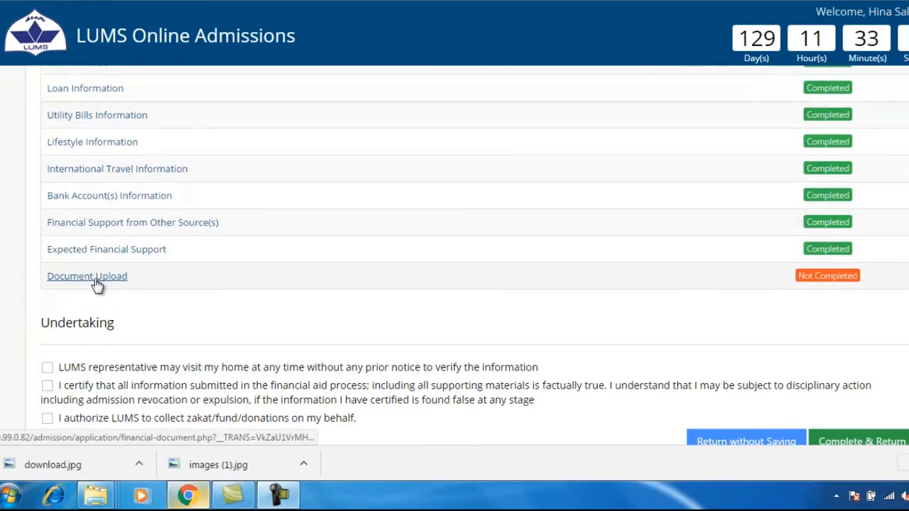
click(93, 279)
drag(44, 281, 234, 281)
click(234, 281)
scroll(235, 281, down, 2)
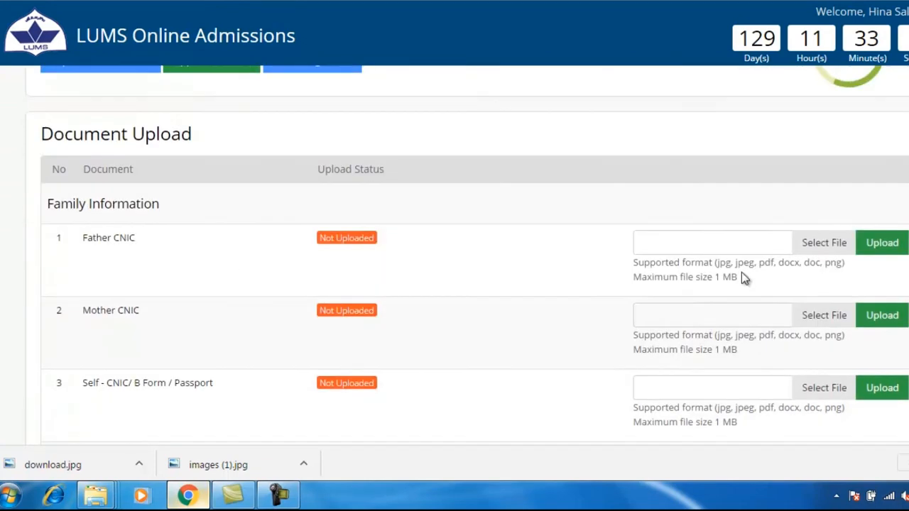
click(868, 245)
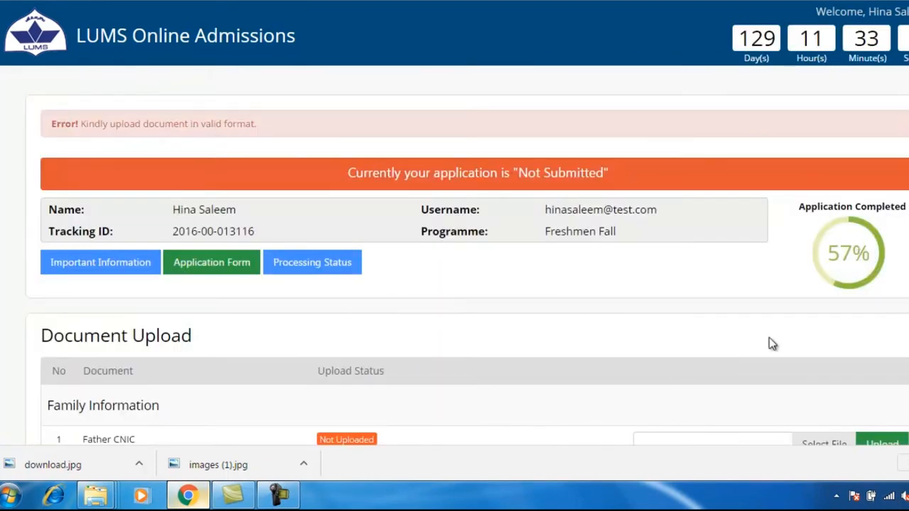
scroll(737, 365, down, 3)
click(832, 227)
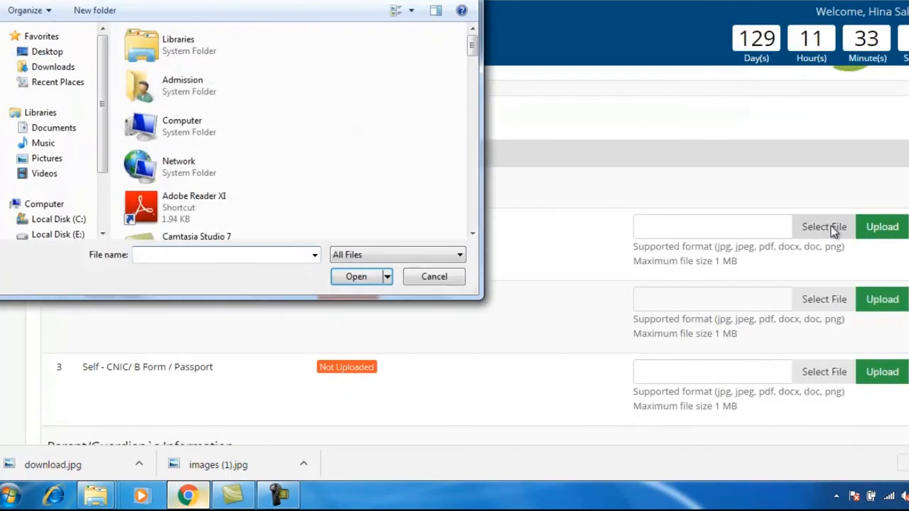
click(52, 66)
double_click(142, 69)
click(882, 226)
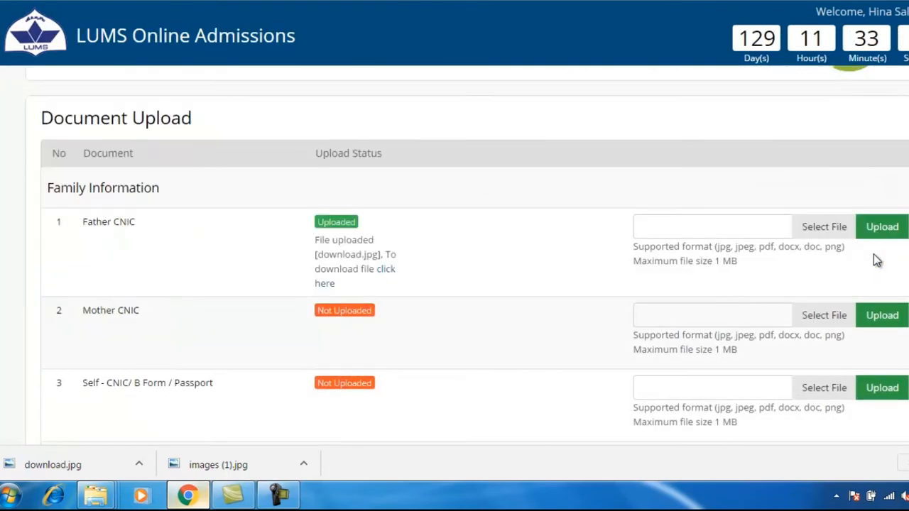
Step: Upload download.jpg as the Mother CNIC and the applicant's own CNIC
scroll(874, 254, down, 1)
click(826, 243)
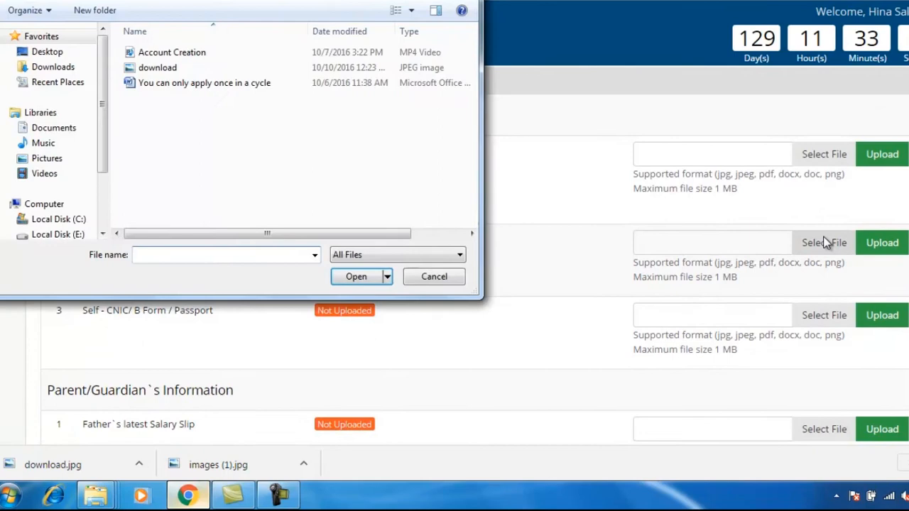
double_click(170, 69)
click(882, 243)
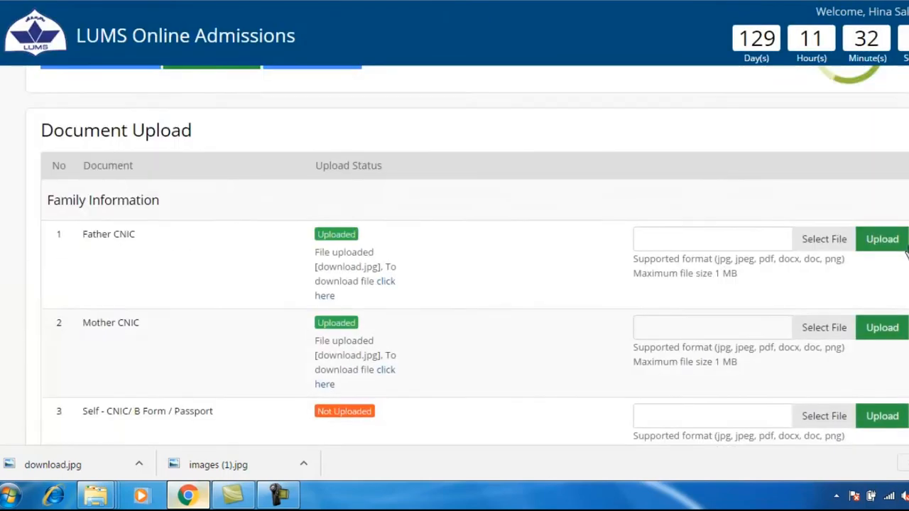
scroll(907, 252, down, 2)
click(824, 258)
double_click(226, 69)
click(879, 261)
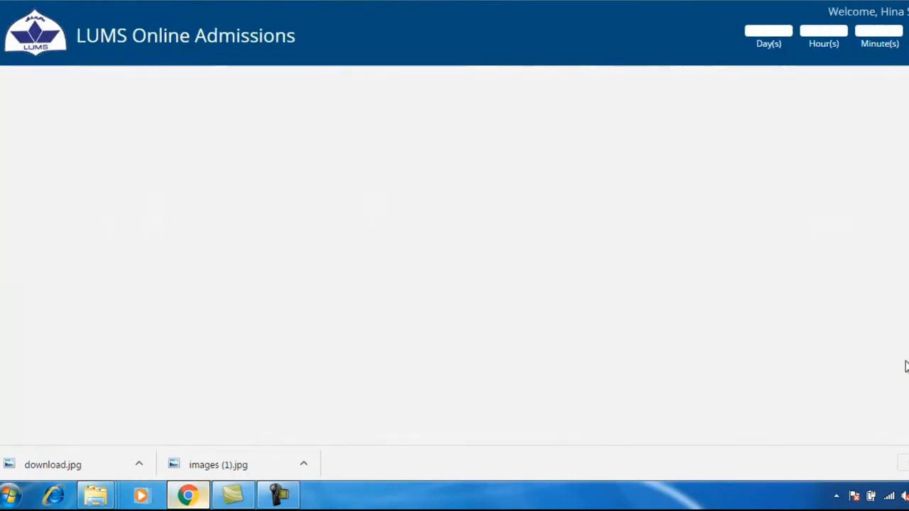
scroll(907, 365, down, 7)
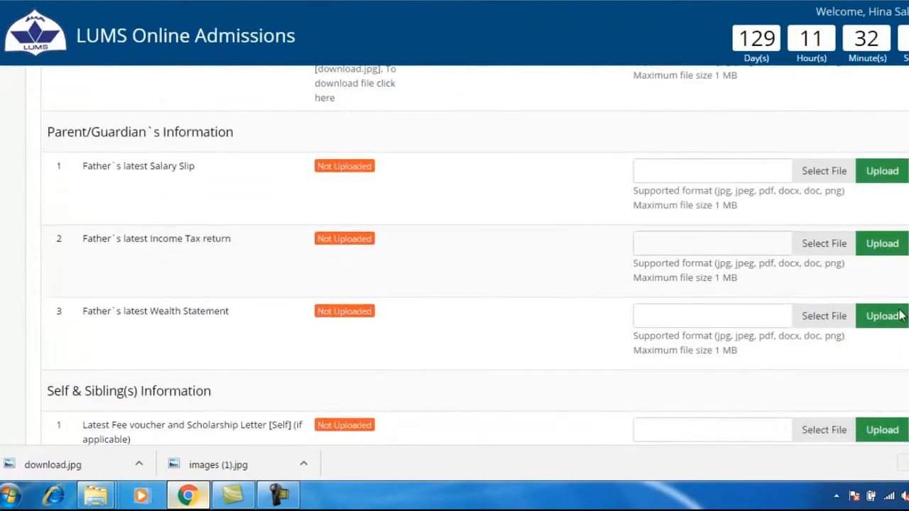
Step: Upload download.jpg as the father's salary slip, income tax return and wealth statement
click(812, 170)
click(151, 71)
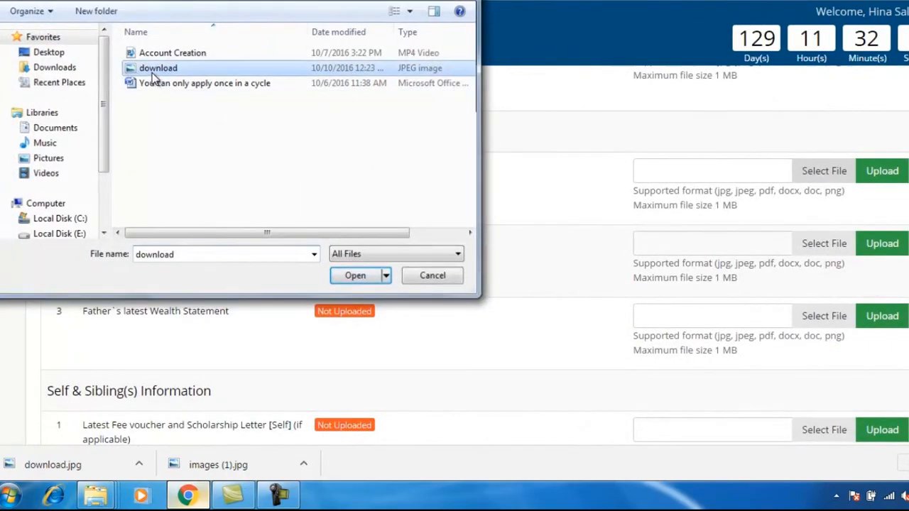
double_click(152, 71)
click(882, 171)
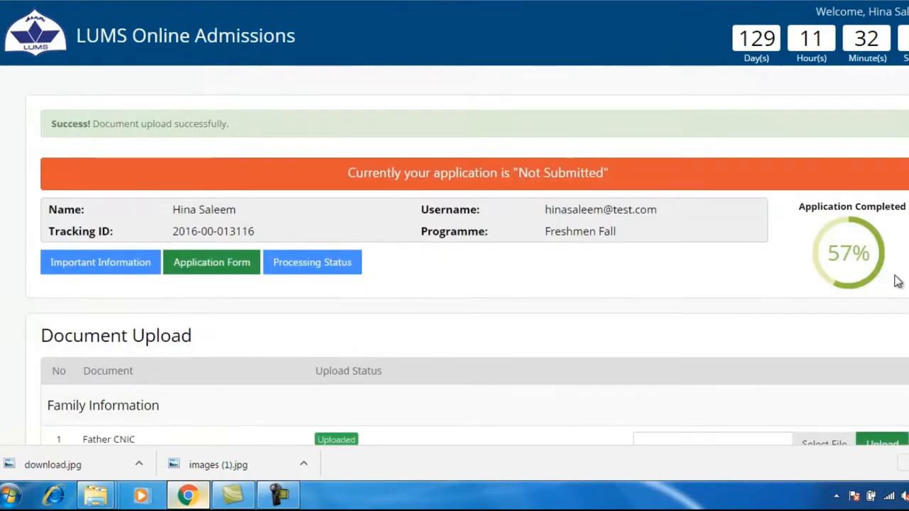
click(824, 260)
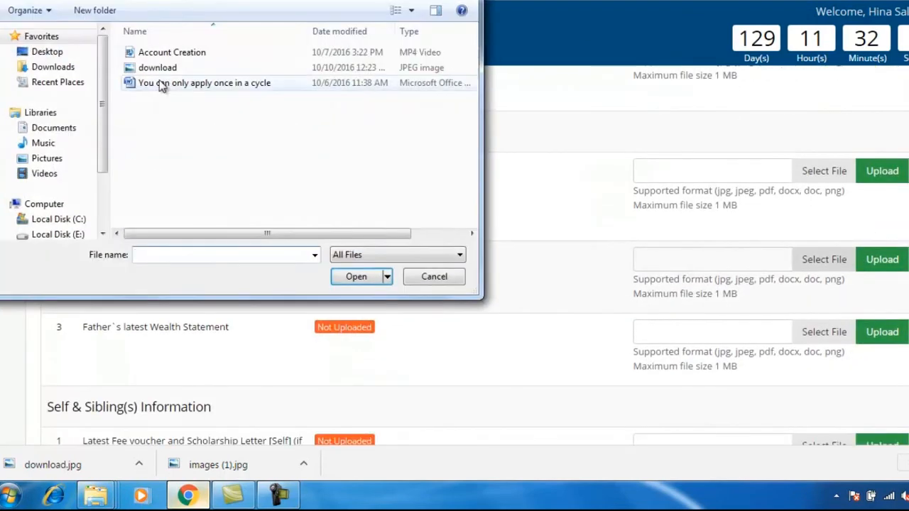
double_click(154, 71)
click(883, 266)
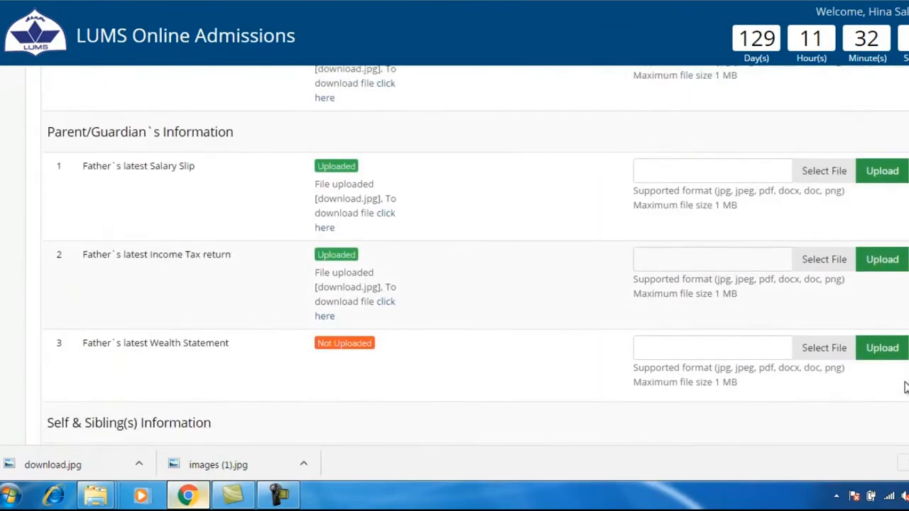
scroll(838, 228, down, 2)
click(823, 204)
double_click(159, 71)
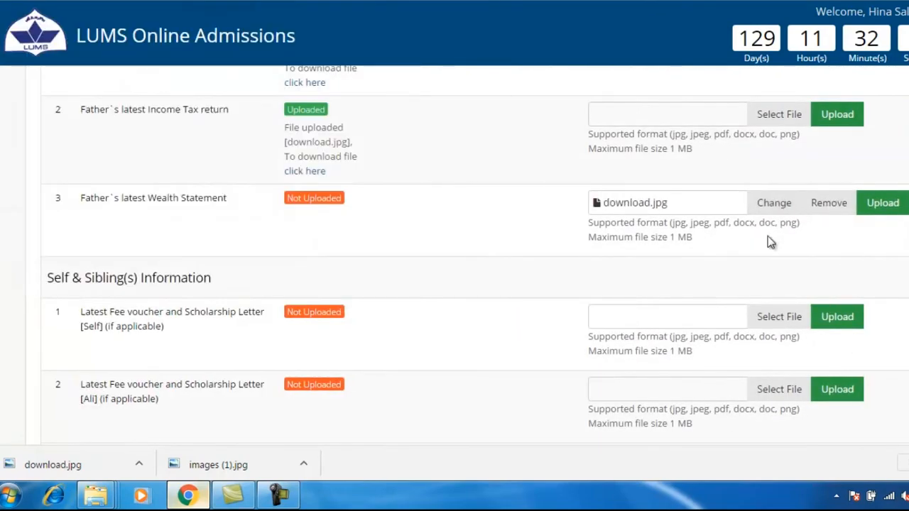
click(879, 203)
Step: Upload download.jpg as the applicant's fee voucher and the second sibling's fee voucher
scroll(845, 298, down, 4)
scroll(848, 321, down, 5)
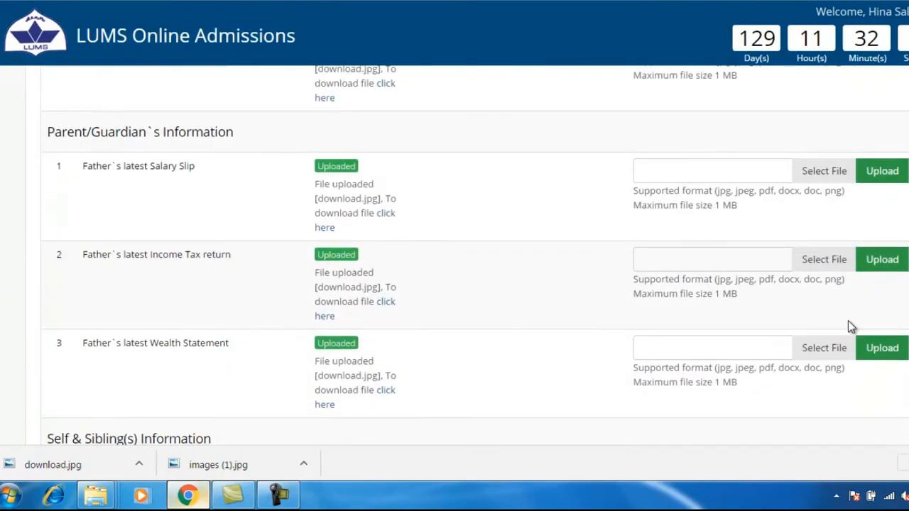
click(824, 189)
double_click(158, 67)
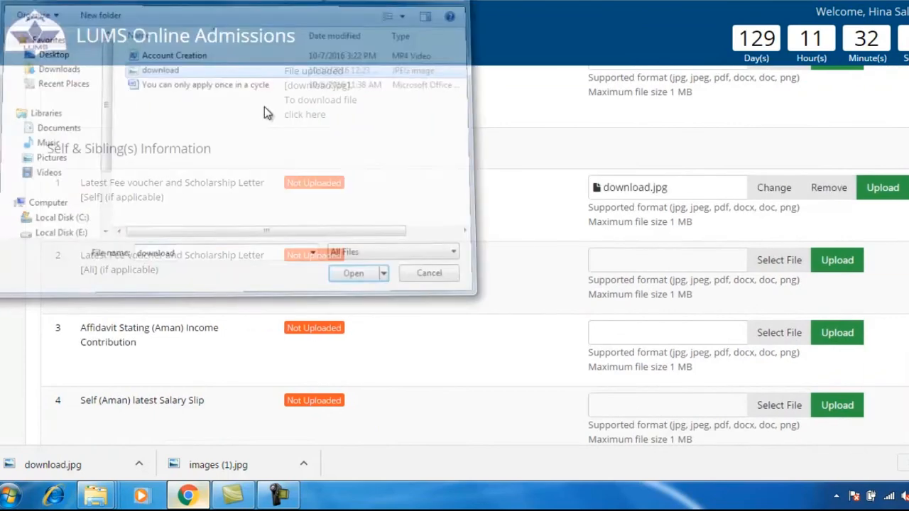
click(899, 194)
scroll(853, 249, down, 5)
scroll(824, 213, down, 7)
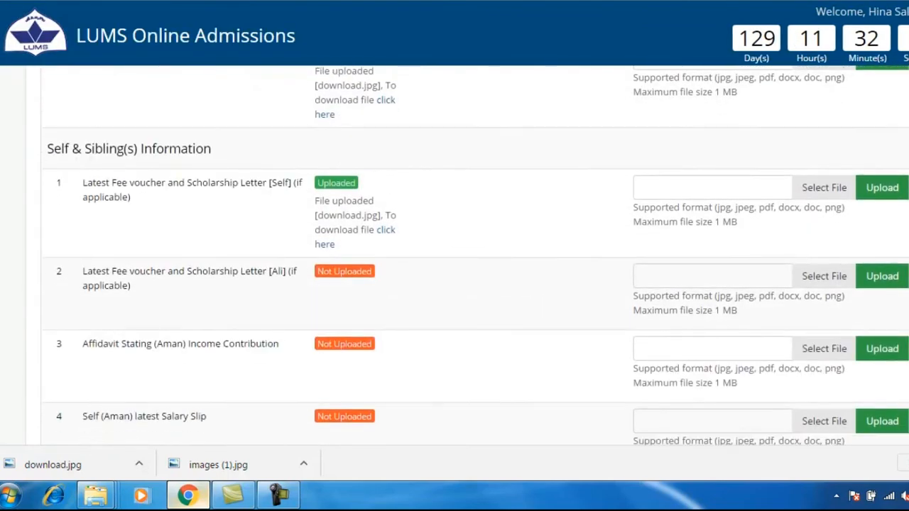
click(824, 130)
double_click(149, 67)
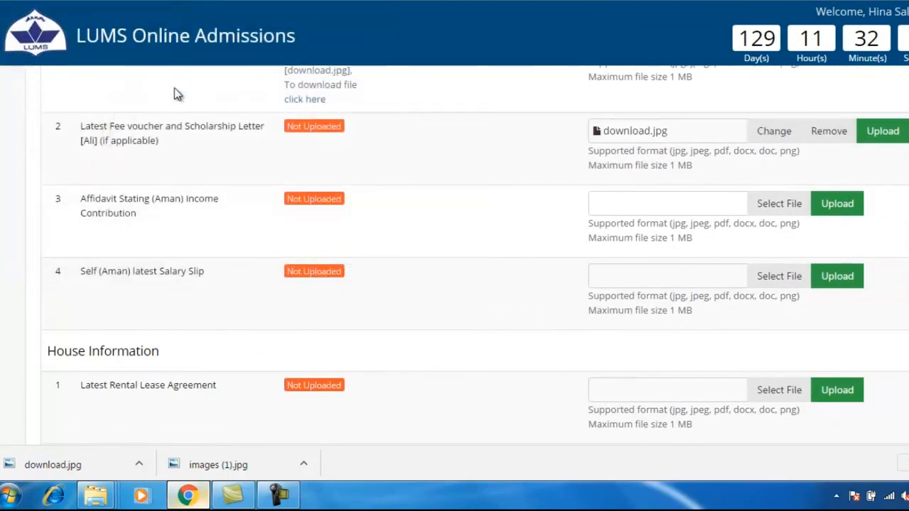
click(893, 140)
Step: Upload download.jpg for the income contribution affidavit, salary slip and rental lease agreement
scroll(896, 213, down, 5)
scroll(896, 213, down, 5)
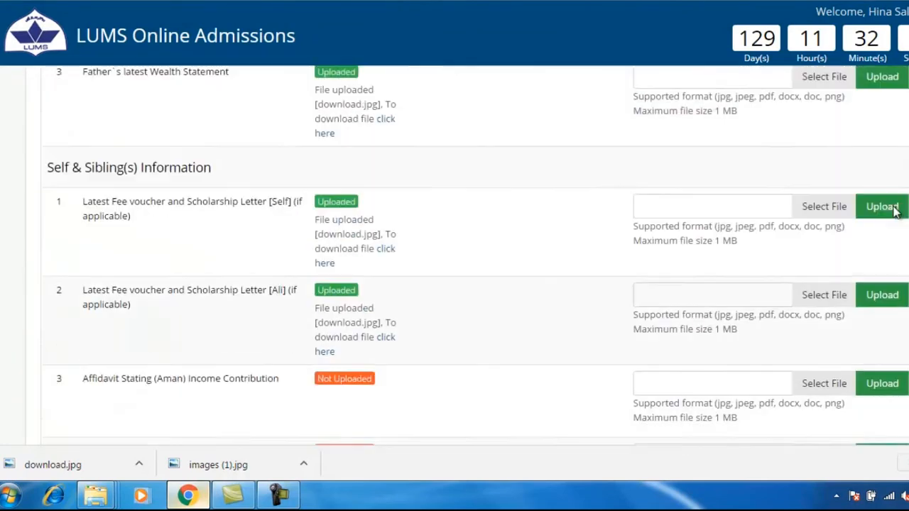
click(810, 291)
double_click(170, 68)
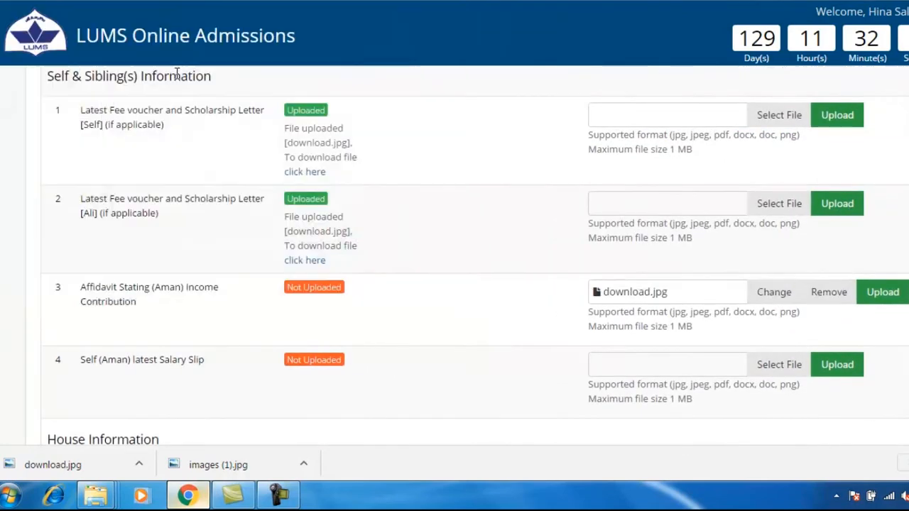
click(880, 297)
scroll(877, 300, down, 10)
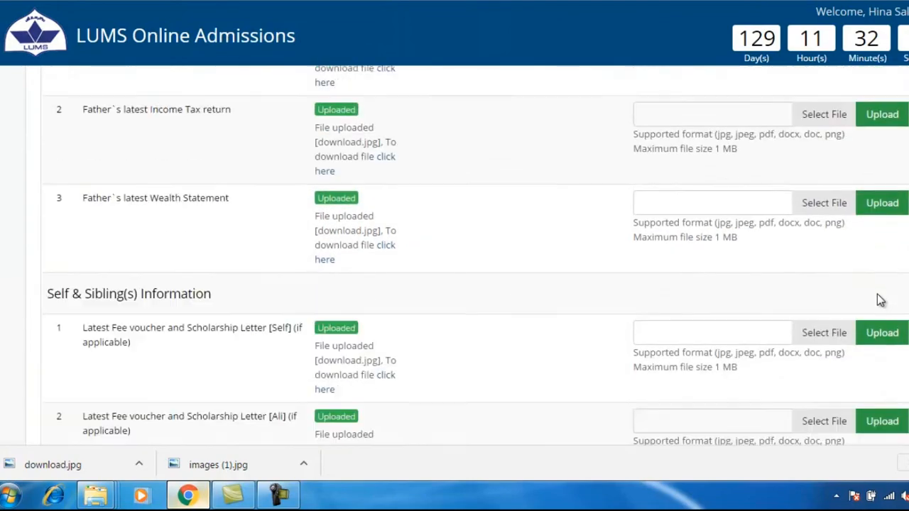
click(822, 308)
double_click(169, 67)
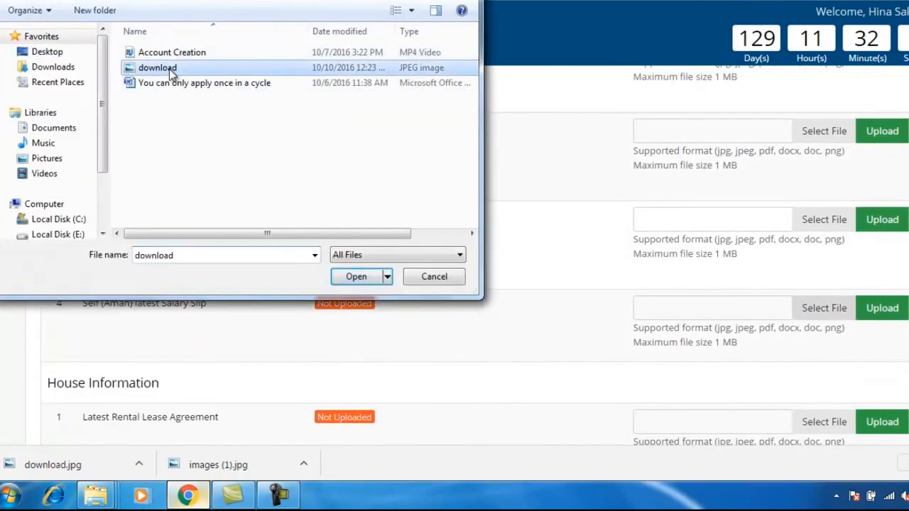
click(881, 311)
scroll(896, 390, down, 15)
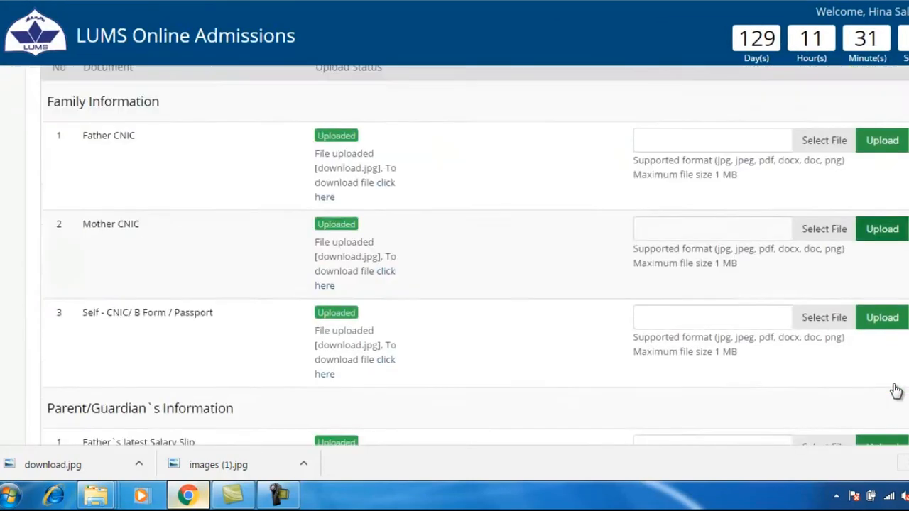
click(824, 221)
double_click(160, 67)
click(882, 221)
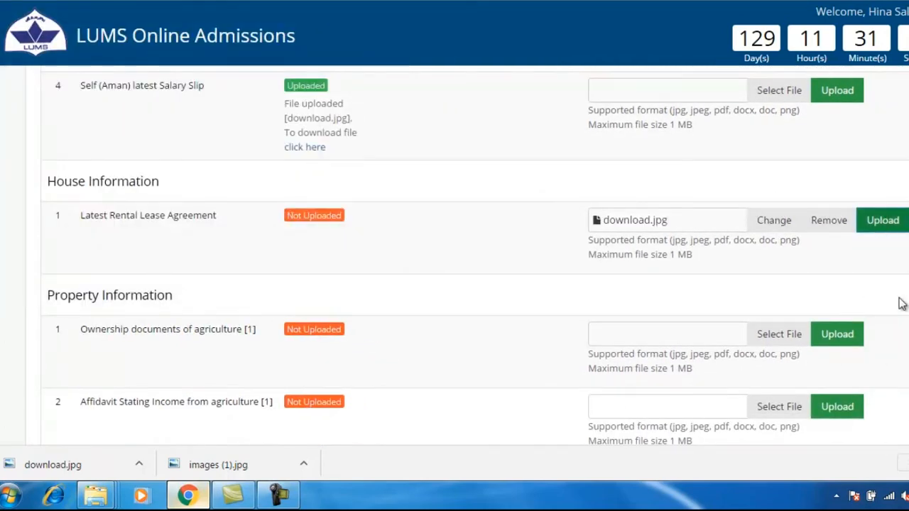
Step: Upload download.jpg for agriculture ownership, agriculture income and saving certificates affidavits
scroll(896, 246, down, 8)
scroll(454, 255, down, 8)
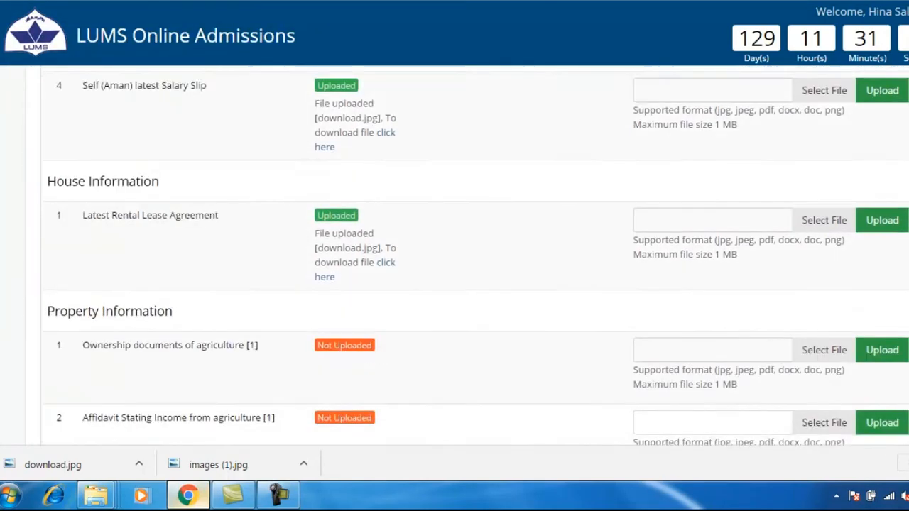
click(823, 135)
double_click(160, 67)
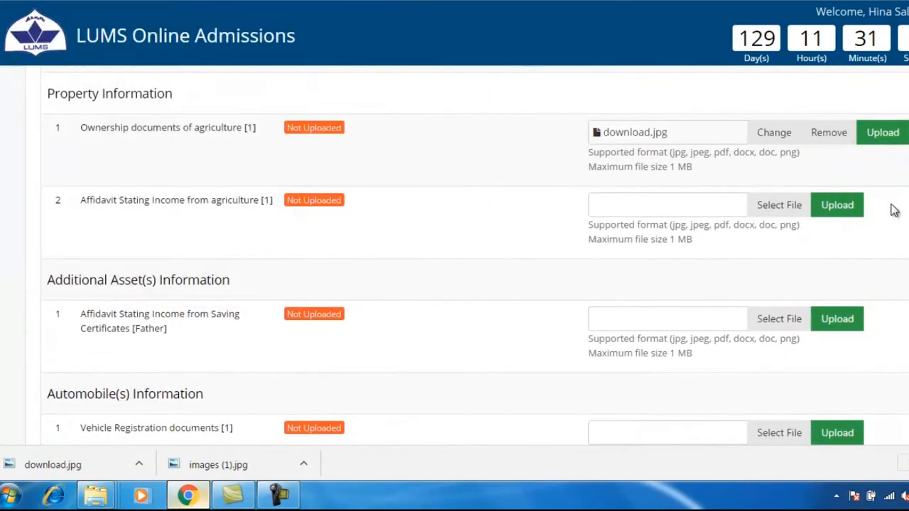
click(882, 132)
scroll(878, 222, down, 5)
scroll(878, 223, down, 15)
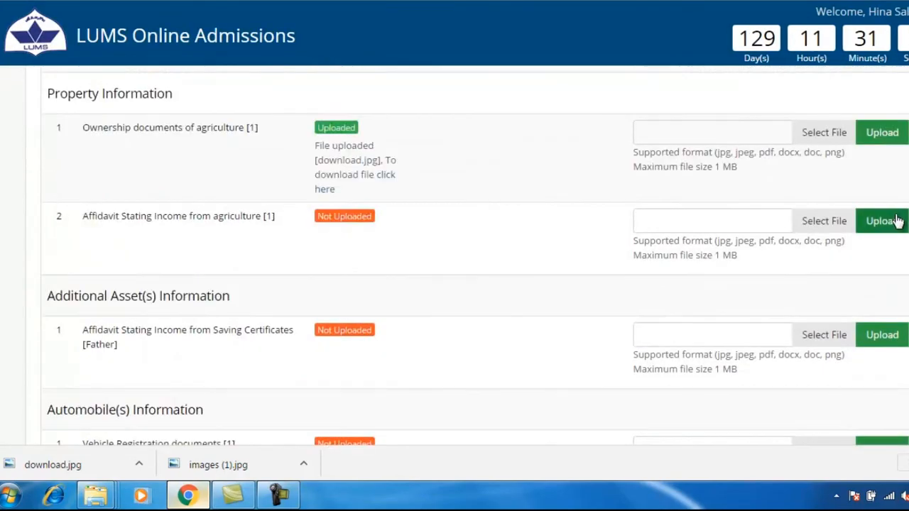
click(828, 226)
double_click(187, 67)
click(878, 223)
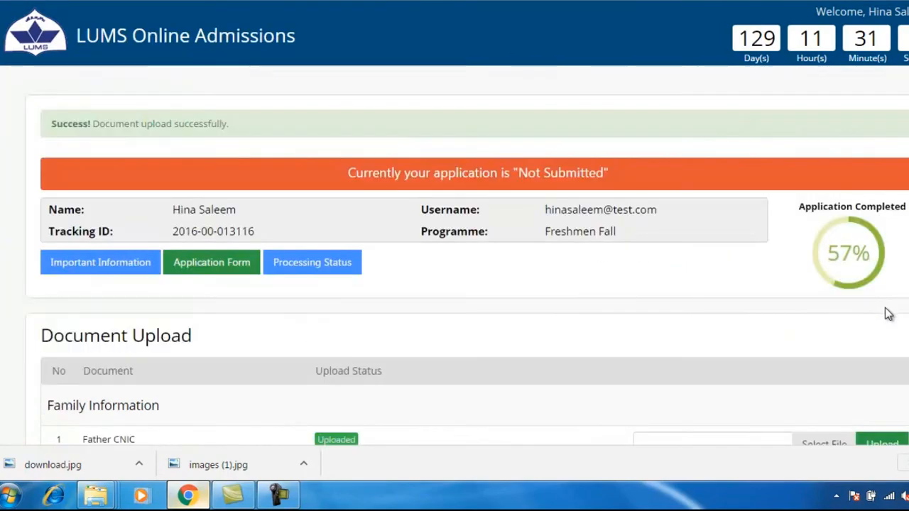
scroll(887, 315, down, 20)
scroll(892, 315, down, 2)
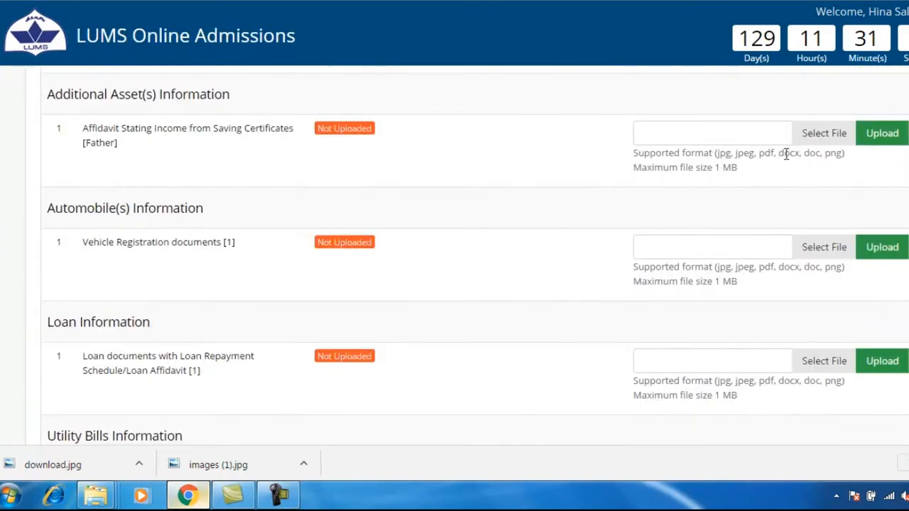
click(678, 136)
double_click(149, 66)
click(883, 133)
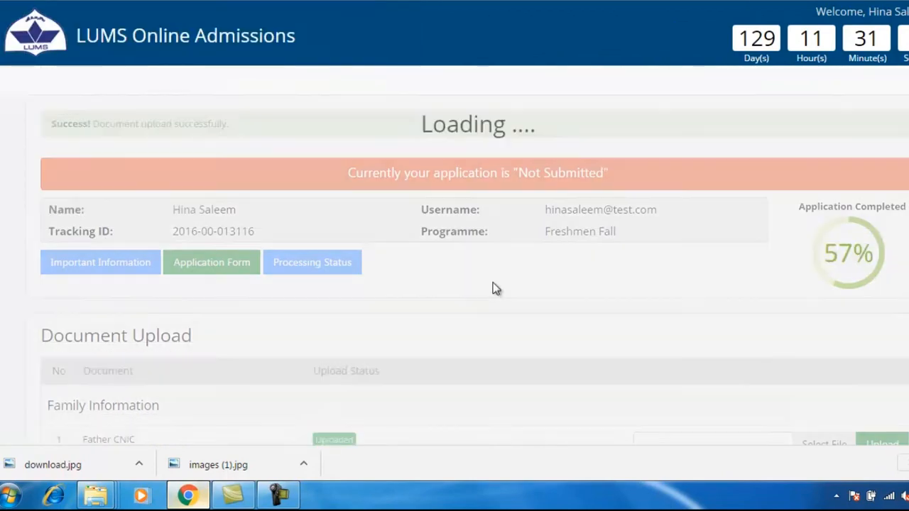
Step: Attach download.jpg to the vehicle registration documents and upload it as the loan documents
scroll(491, 290, down, 8)
scroll(490, 291, down, 16)
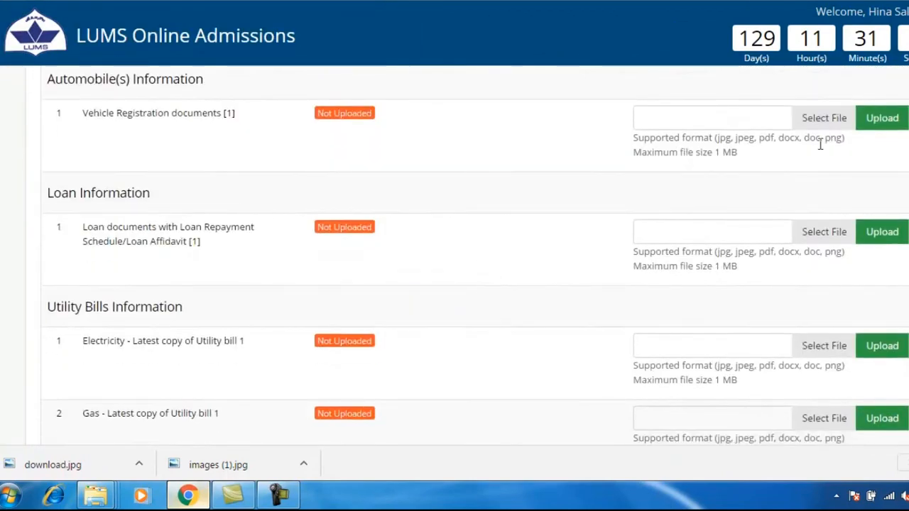
click(824, 118)
double_click(154, 66)
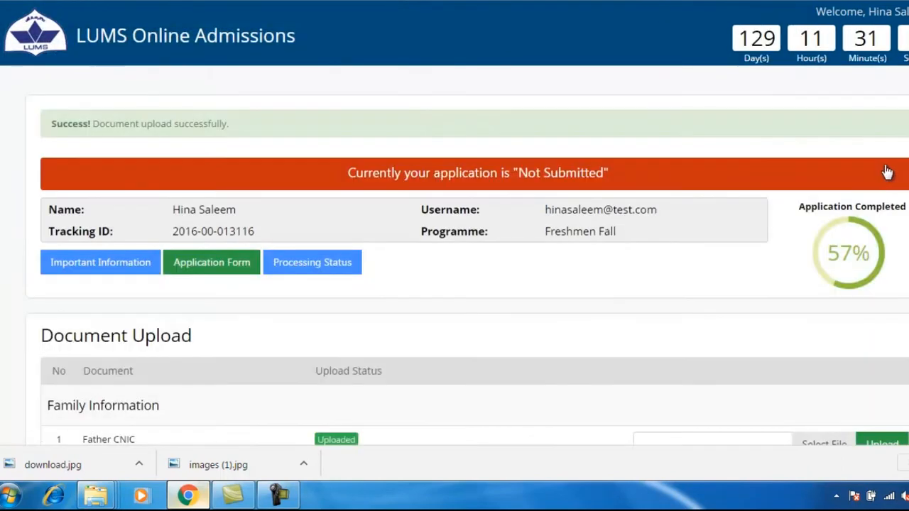
scroll(889, 192, down, 4)
scroll(889, 196, down, 15)
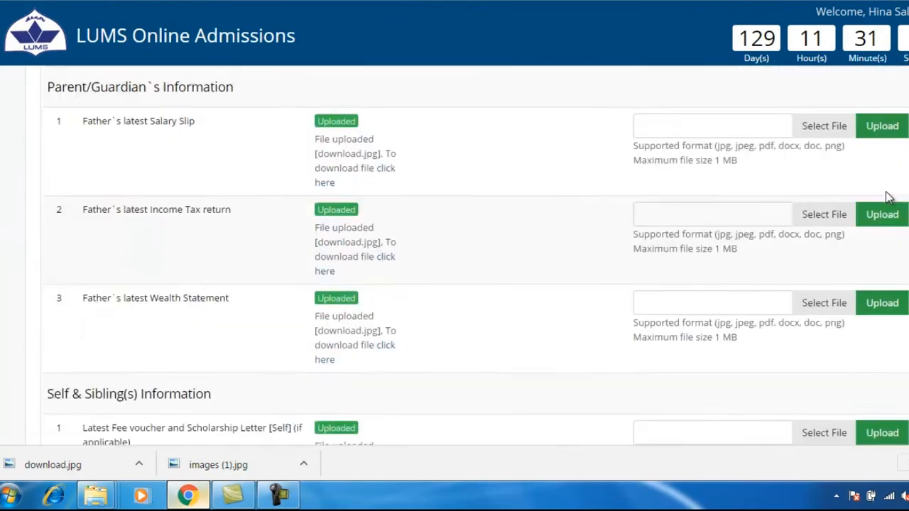
scroll(889, 203, down, 6)
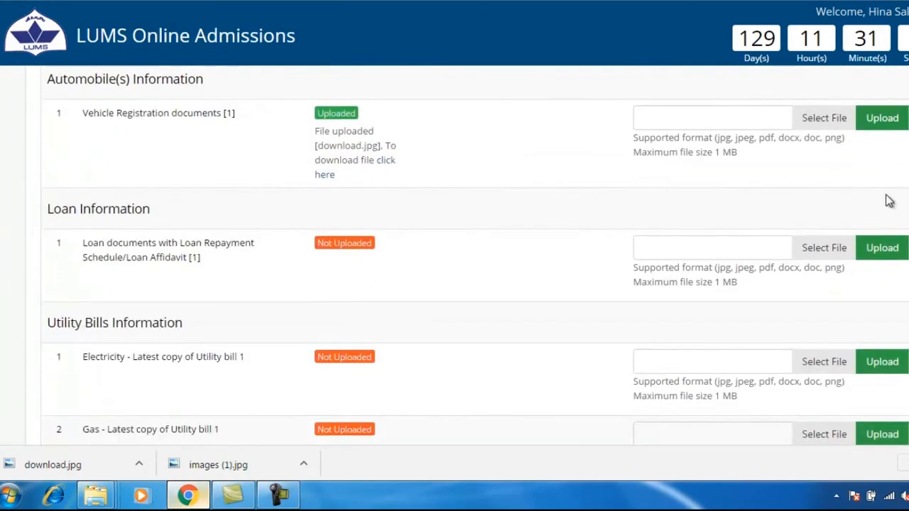
scroll(889, 203, up, 2)
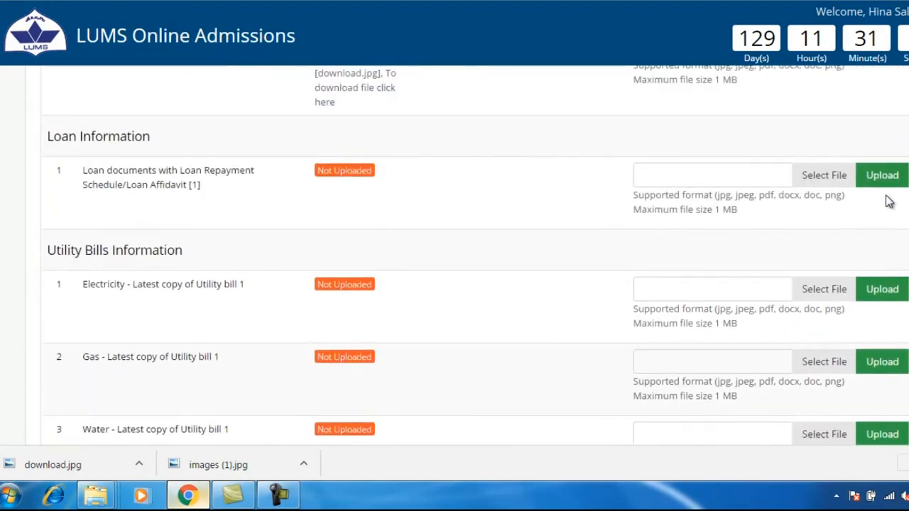
click(823, 175)
double_click(152, 69)
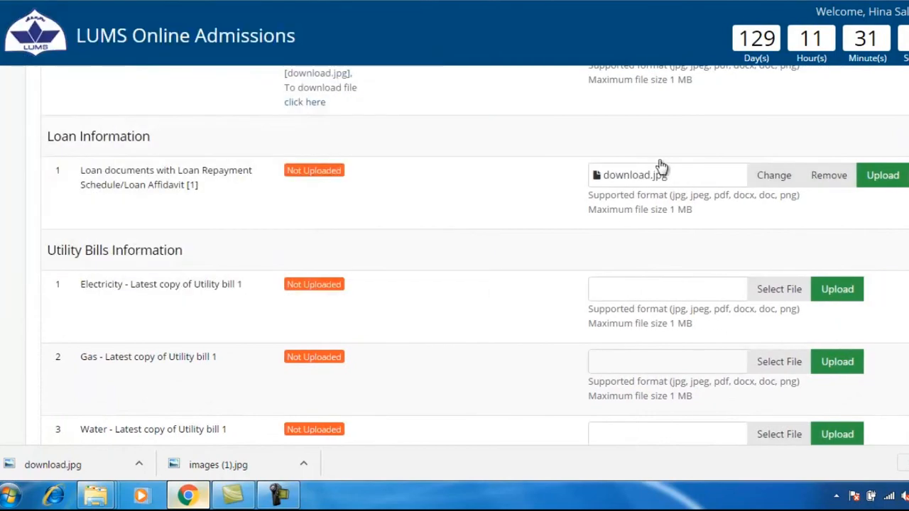
click(882, 178)
scroll(893, 187, down, 10)
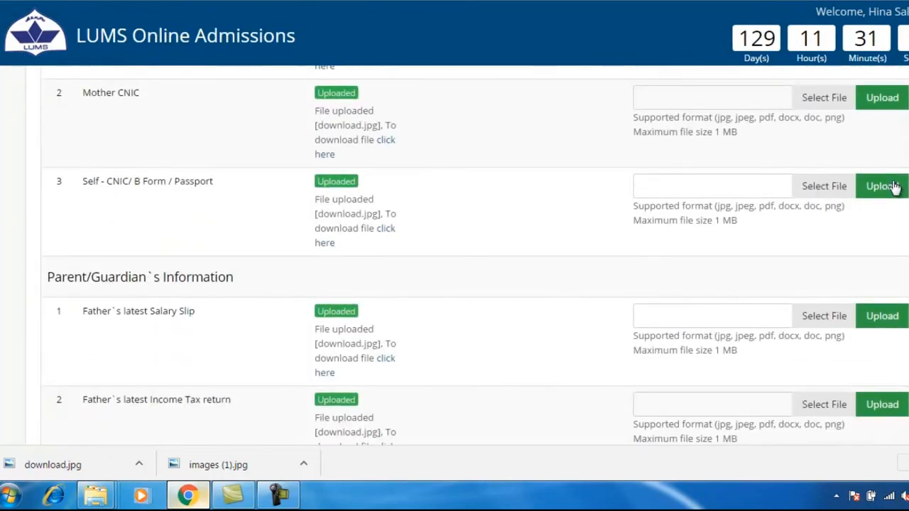
scroll(895, 186, down, 12)
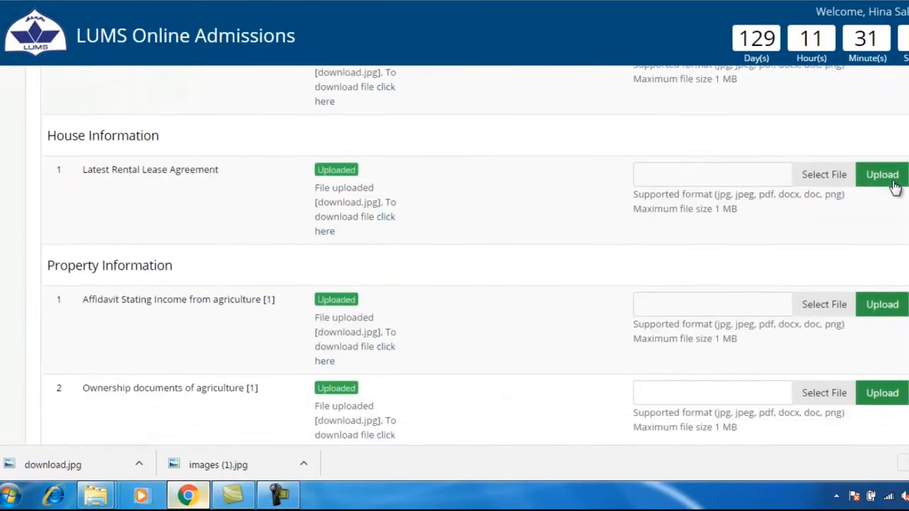
scroll(895, 187, down, 2)
scroll(895, 188, down, 2)
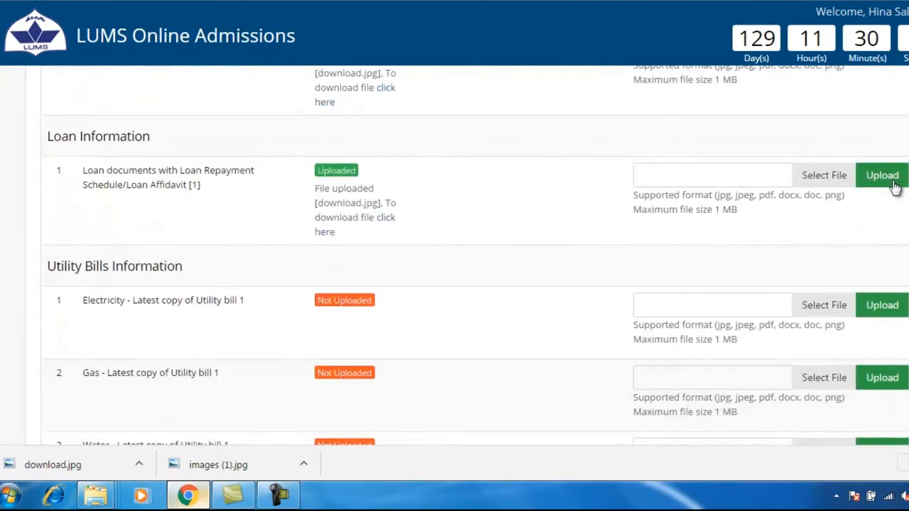
Step: Upload download.jpg for the Electricity utility bill, then upload it once more
click(824, 304)
click(188, 71)
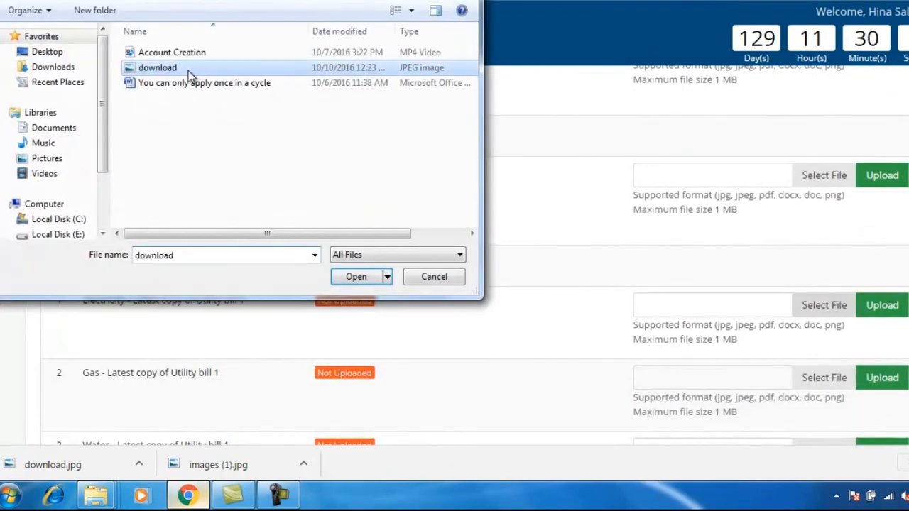
double_click(188, 70)
click(883, 305)
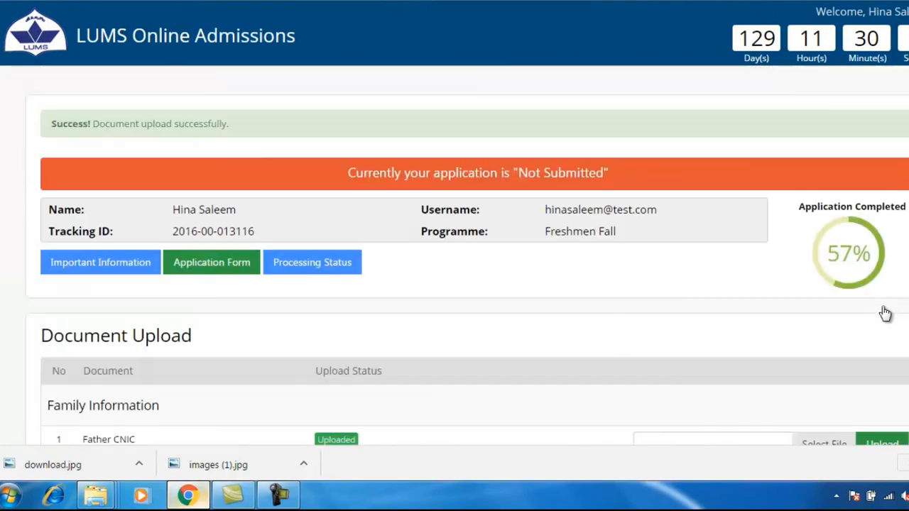
scroll(885, 313, down, 16)
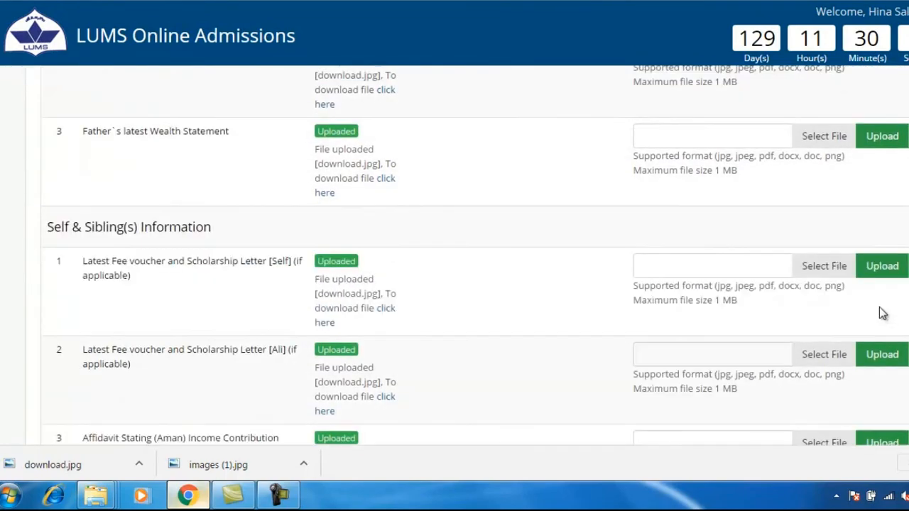
scroll(882, 311, down, 9)
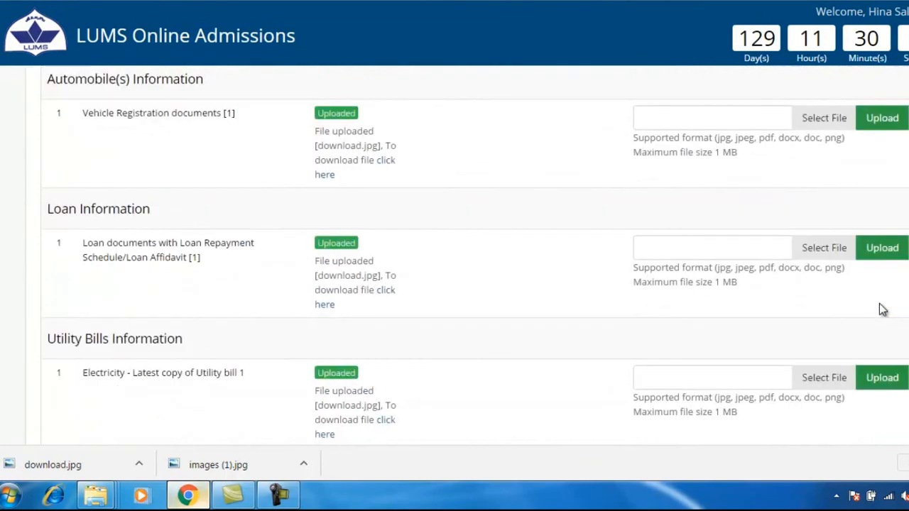
scroll(883, 310, down, 3)
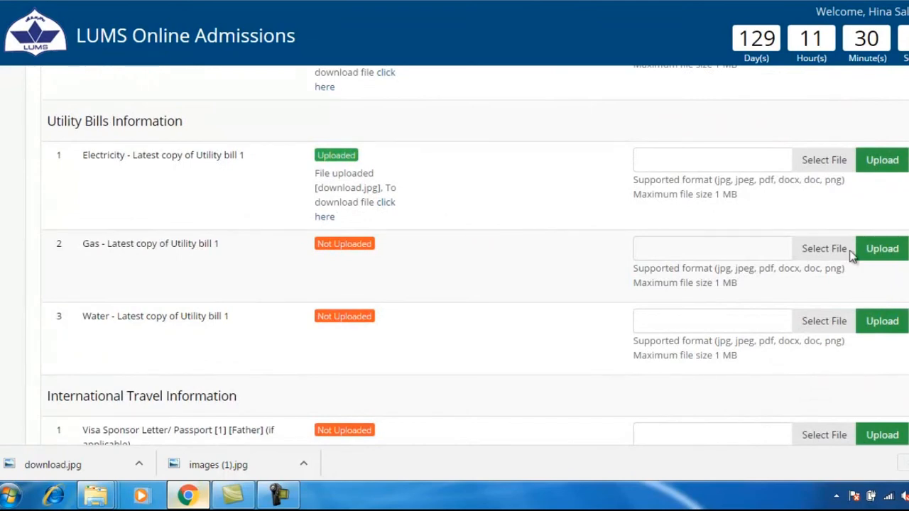
click(812, 161)
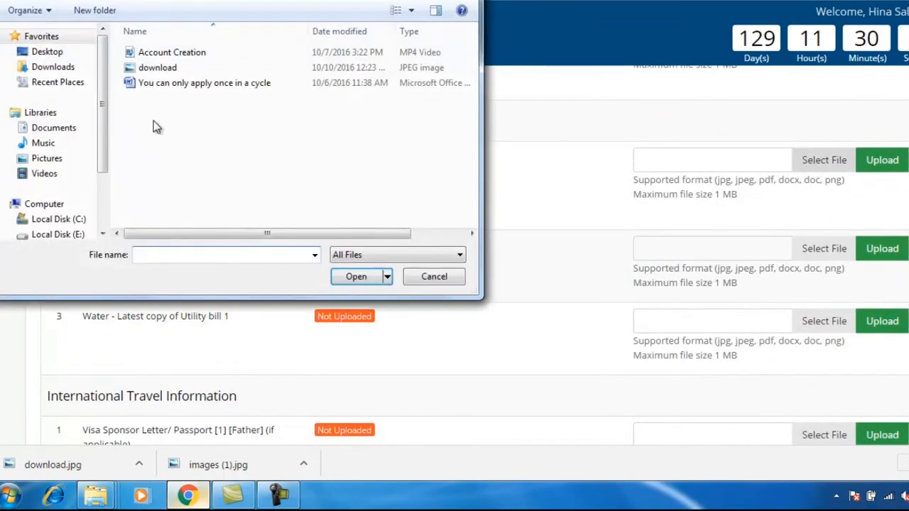
double_click(158, 67)
click(871, 166)
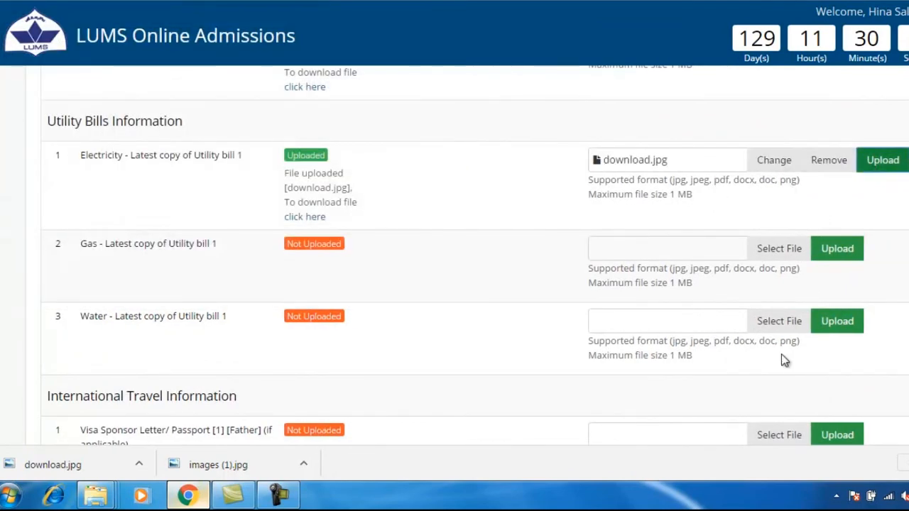
Step: Upload download.jpg as the Gas utility bill
scroll(786, 351, down, 8)
scroll(789, 346, down, 15)
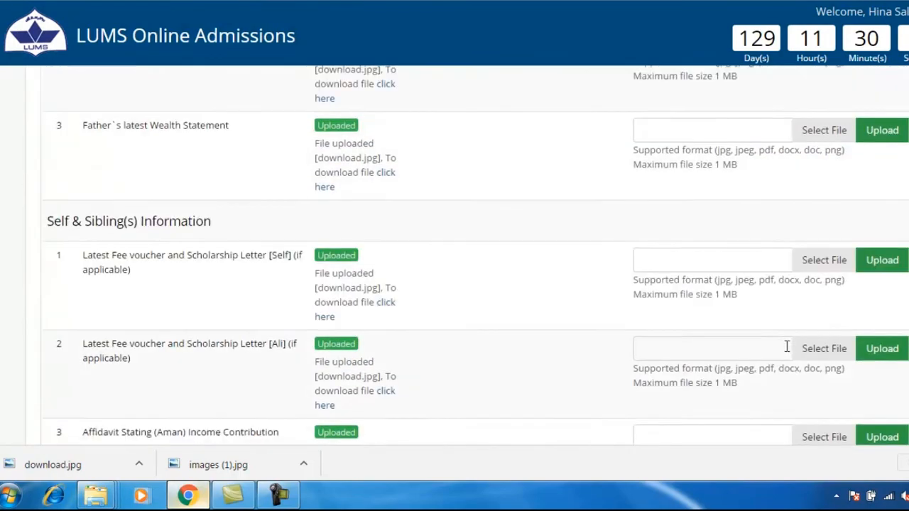
scroll(787, 345, down, 6)
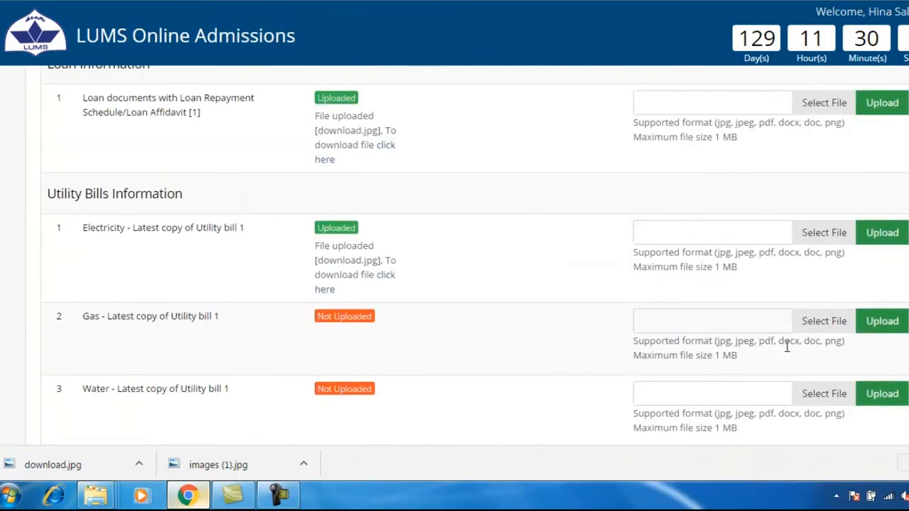
click(823, 122)
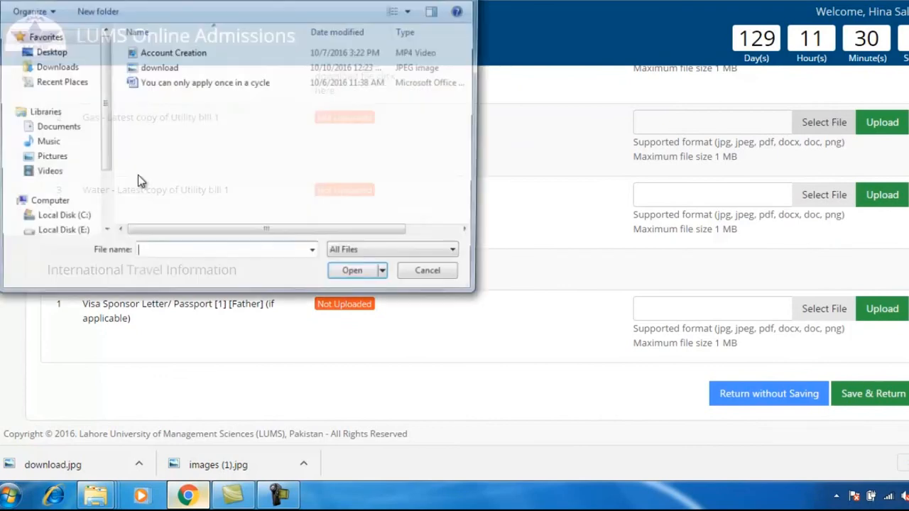
double_click(166, 62)
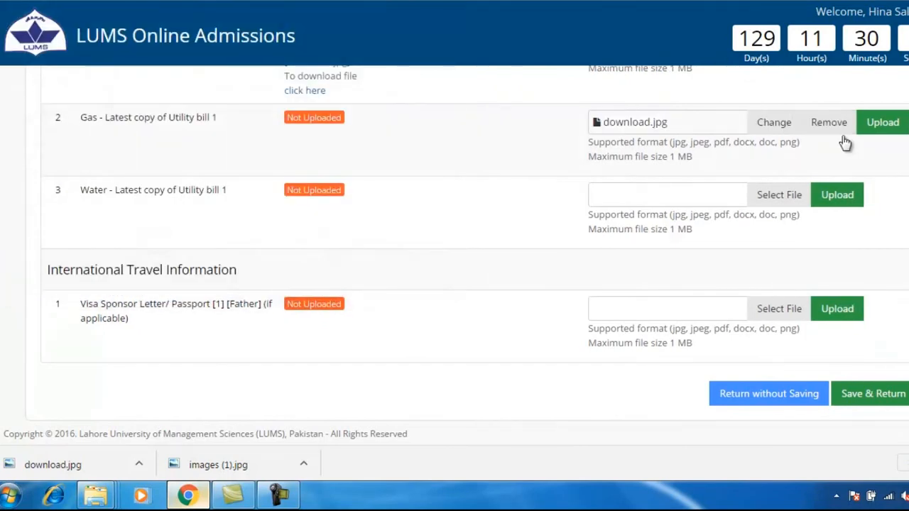
click(881, 122)
Step: Upload download.jpg as the Water utility bill
scroll(576, 276, down, 15)
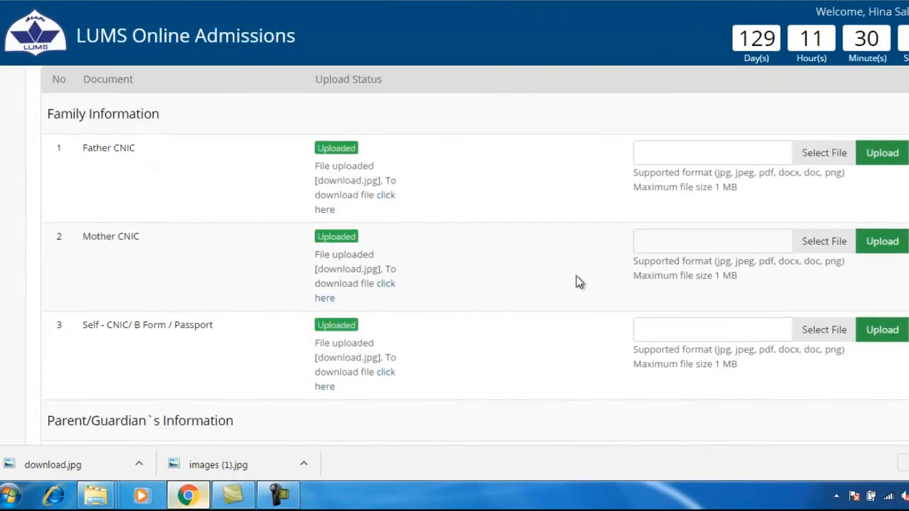
scroll(575, 282, down, 10)
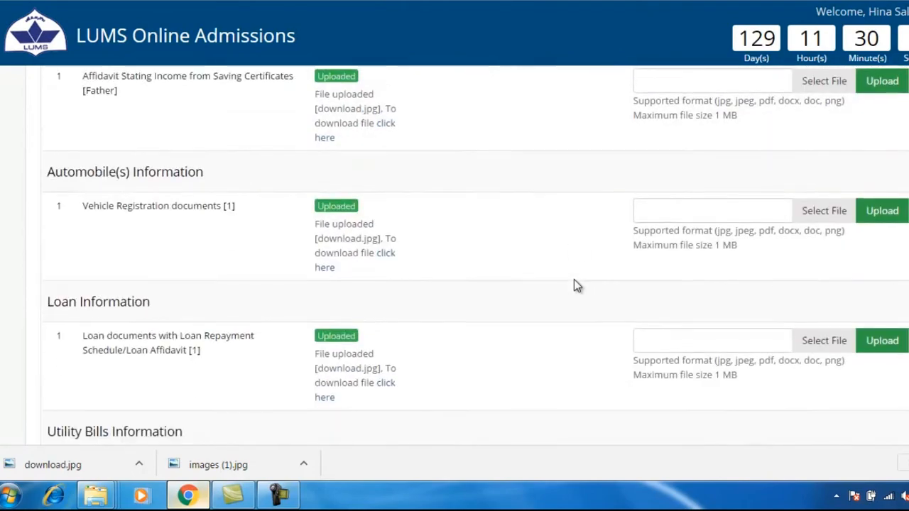
click(808, 200)
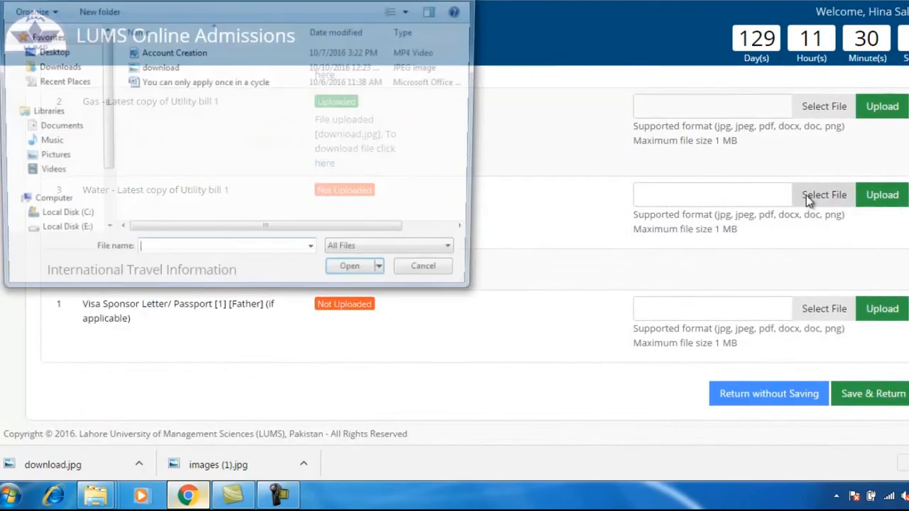
double_click(163, 68)
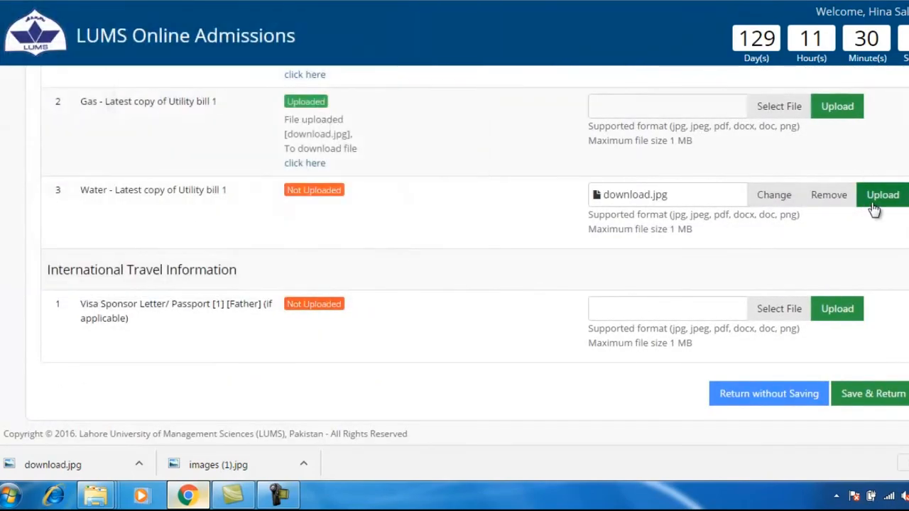
click(884, 200)
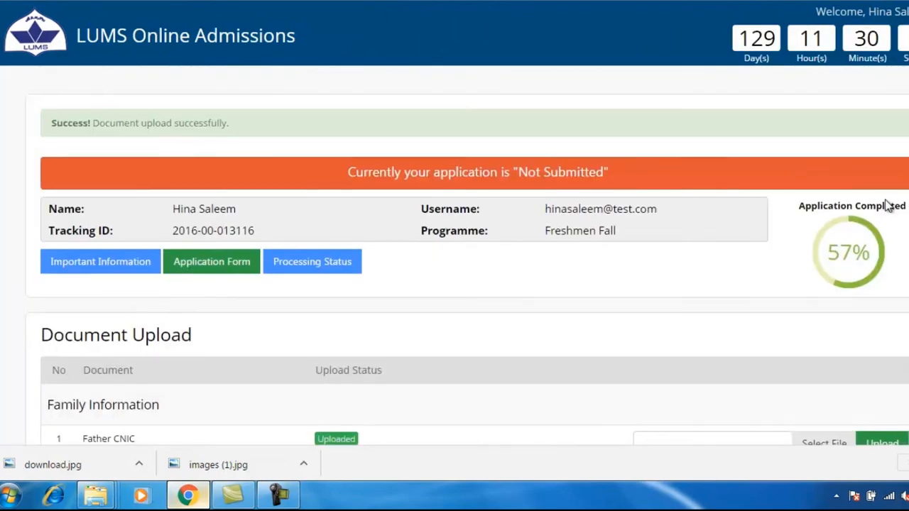
Step: Upload download.jpg for the Visa Sponsor Letter/Passport and confirm the success message
scroll(889, 213, down, 5)
scroll(889, 227, down, 15)
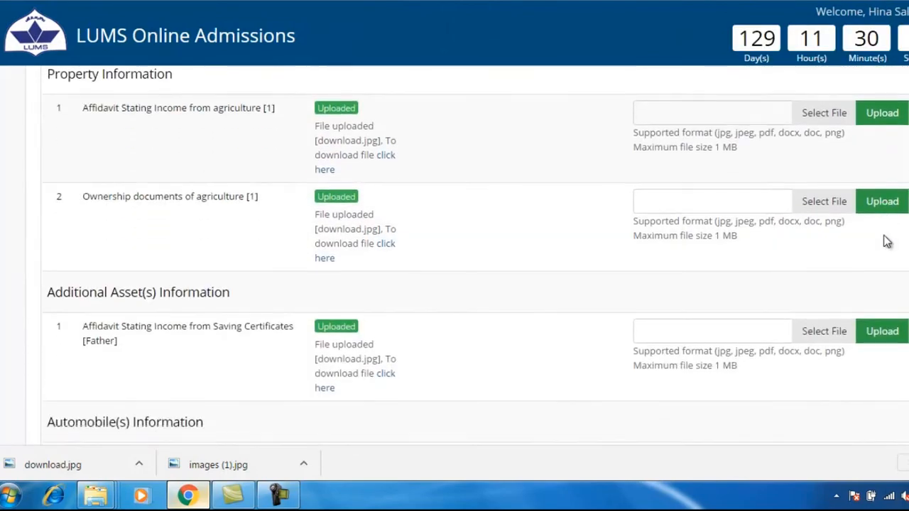
scroll(883, 243, down, 3)
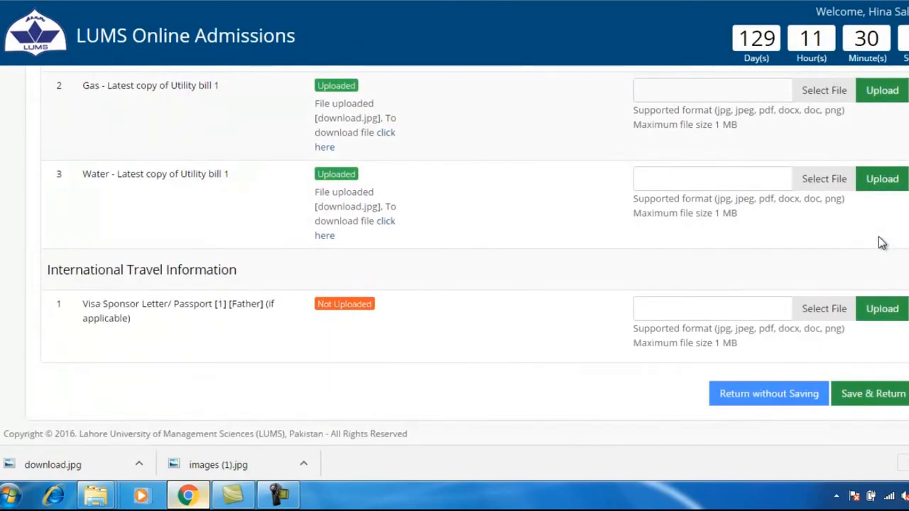
click(812, 312)
click(186, 66)
double_click(186, 67)
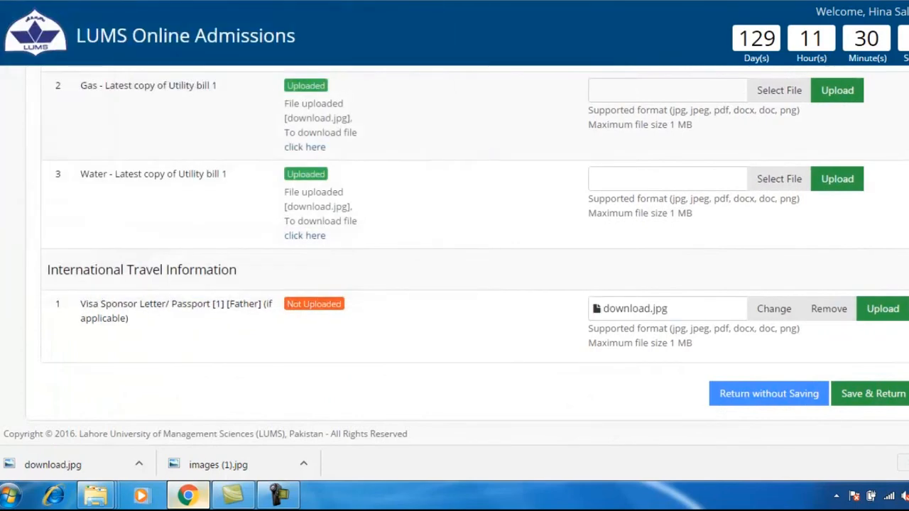
click(884, 309)
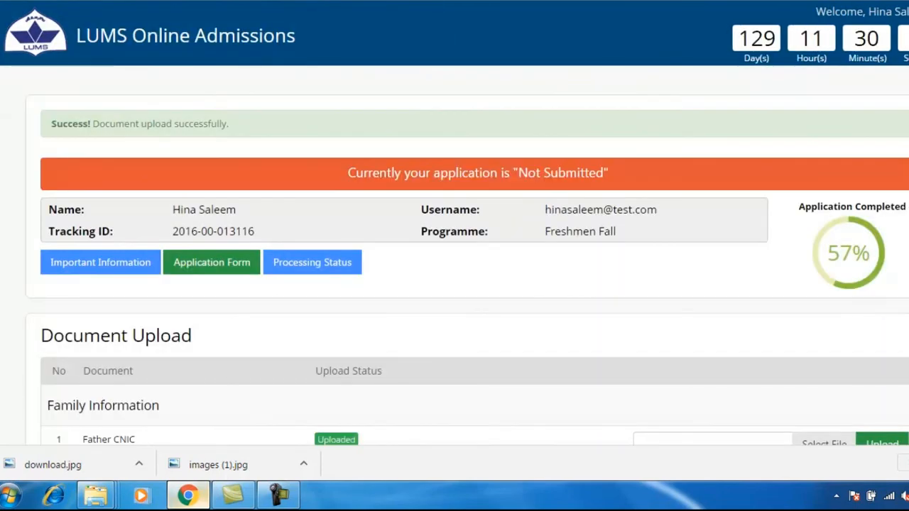
drag(43, 124, 265, 123)
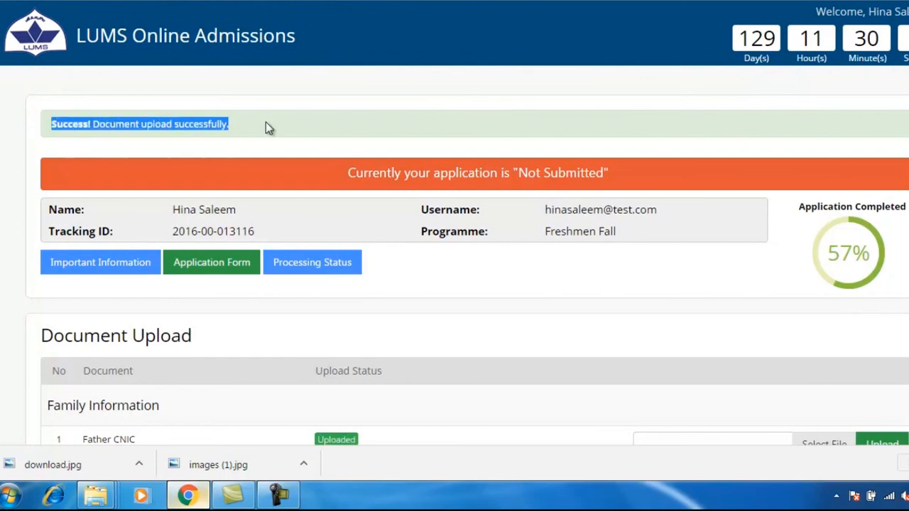
Step: Save the Document Upload section and return to the Financial Aid overview
click(267, 123)
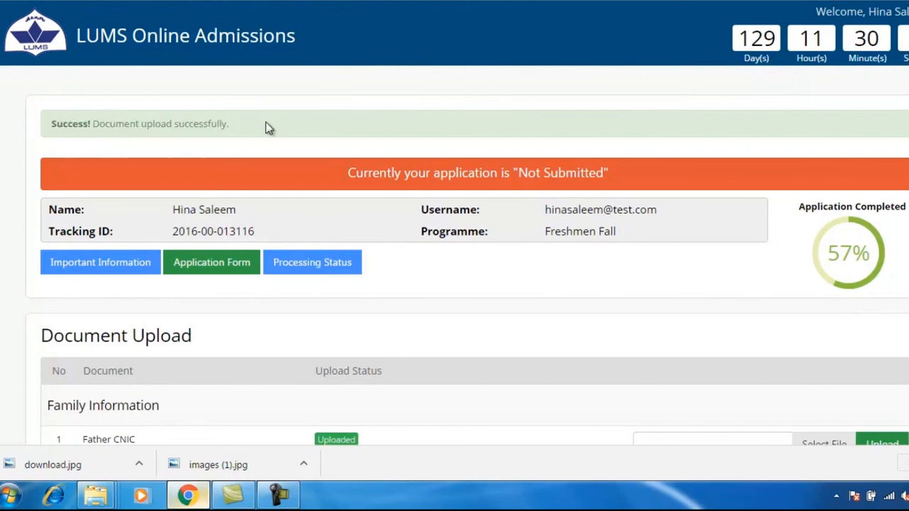
scroll(534, 335, down, 7)
scroll(534, 336, down, 16)
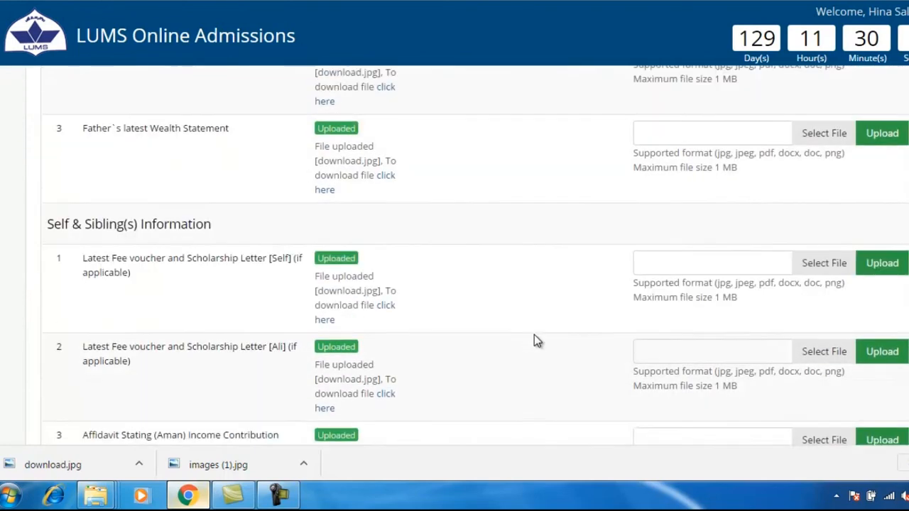
scroll(532, 339, down, 3)
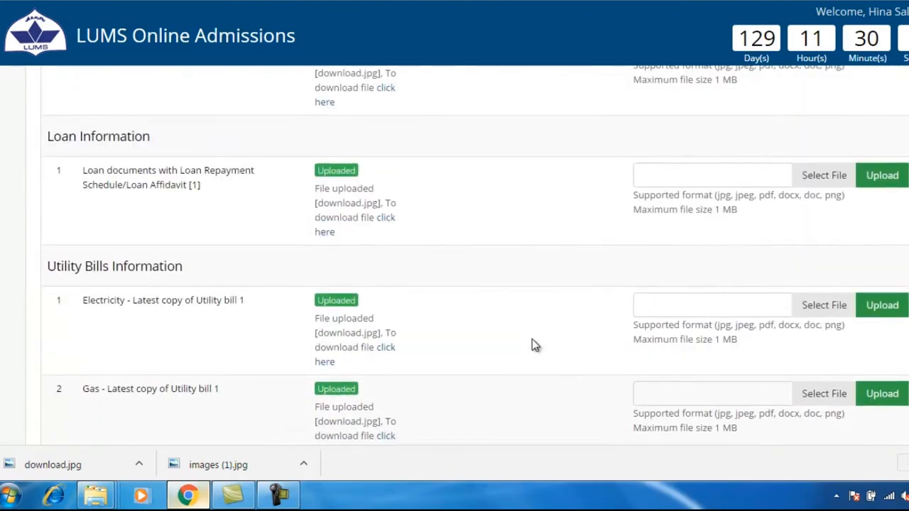
scroll(531, 340, down, 4)
click(849, 394)
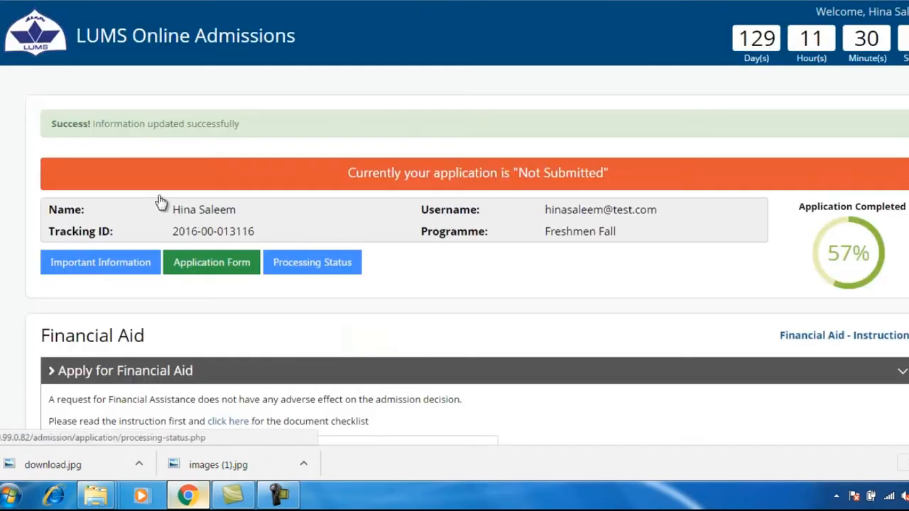
Step: Check the update success message and scroll down to the Undertaking section
drag(38, 122, 278, 122)
click(276, 124)
scroll(254, 258, down, 10)
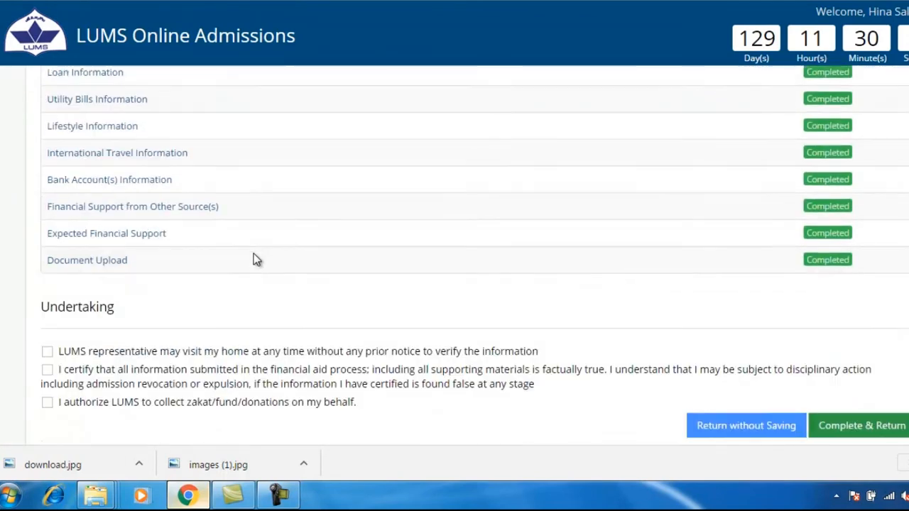
scroll(253, 258, down, 1)
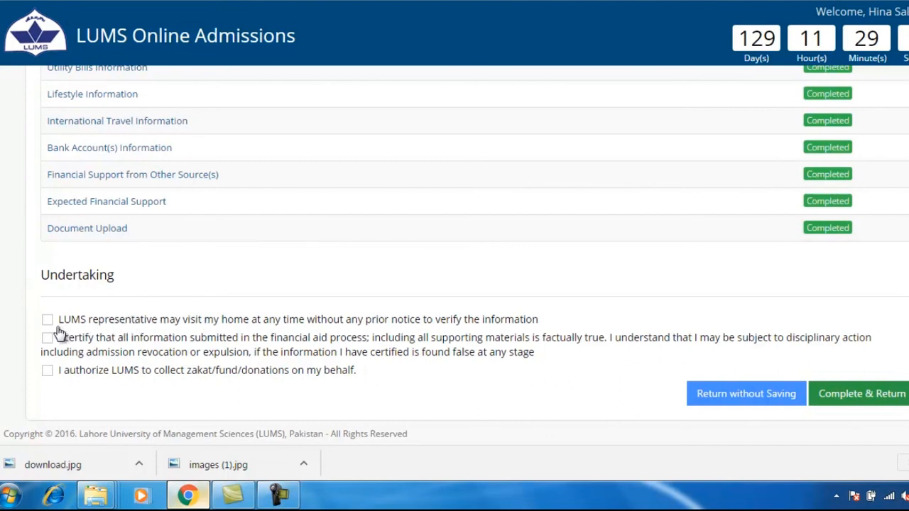
drag(31, 275, 166, 267)
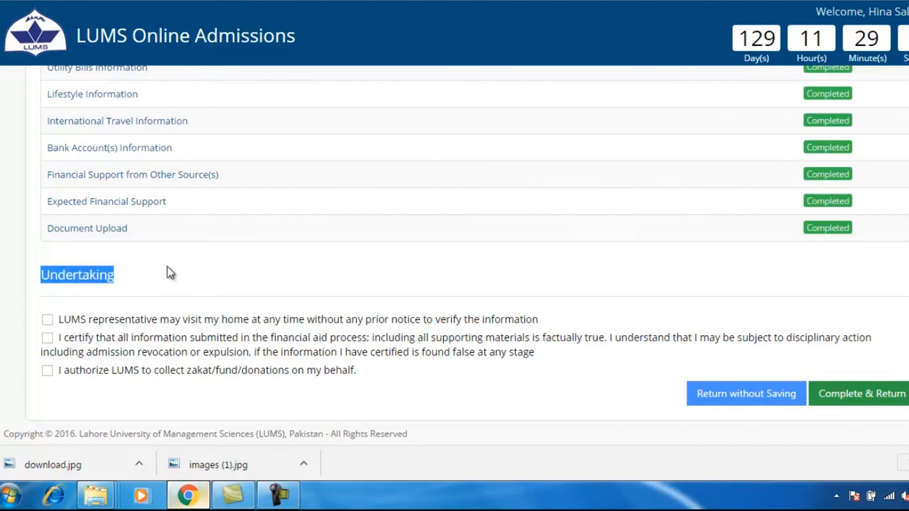
Step: Certify the three undertakings and complete Financial Aid, bringing the application to 58%
click(167, 267)
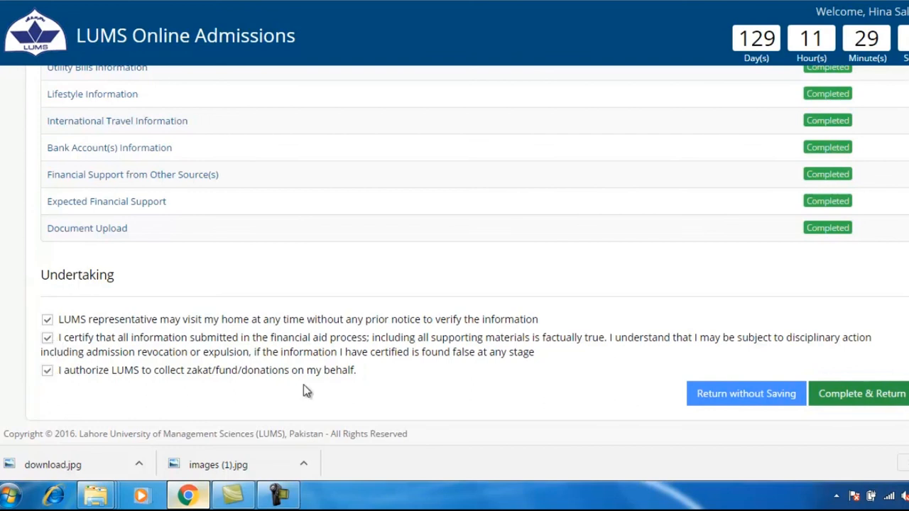
click(889, 392)
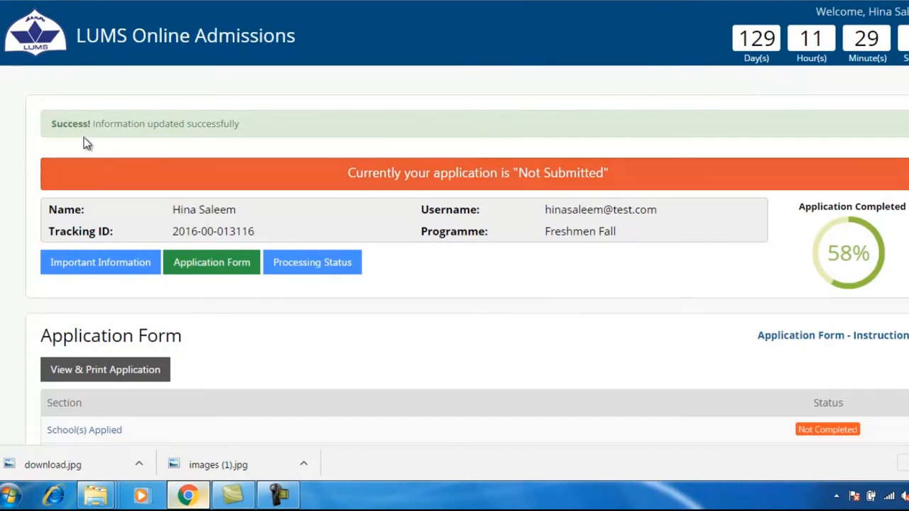
drag(48, 126, 278, 108)
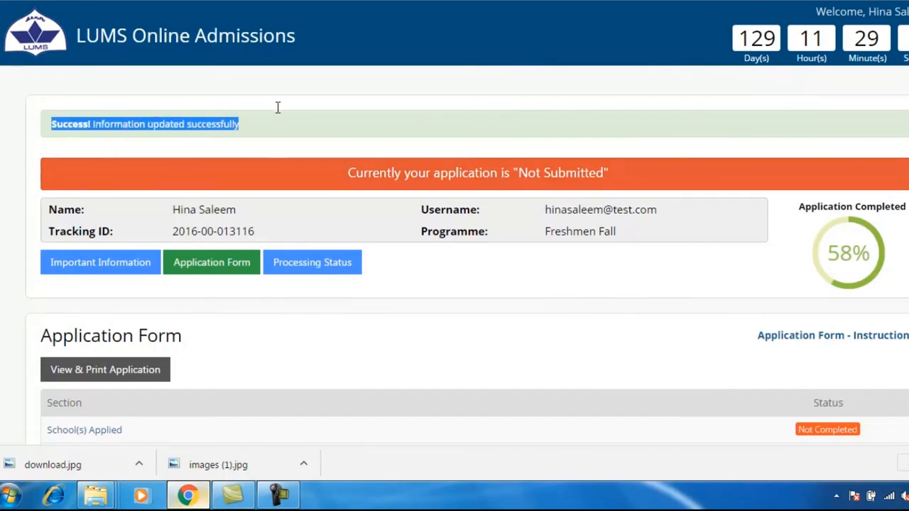
click(280, 114)
scroll(339, 305, down, 5)
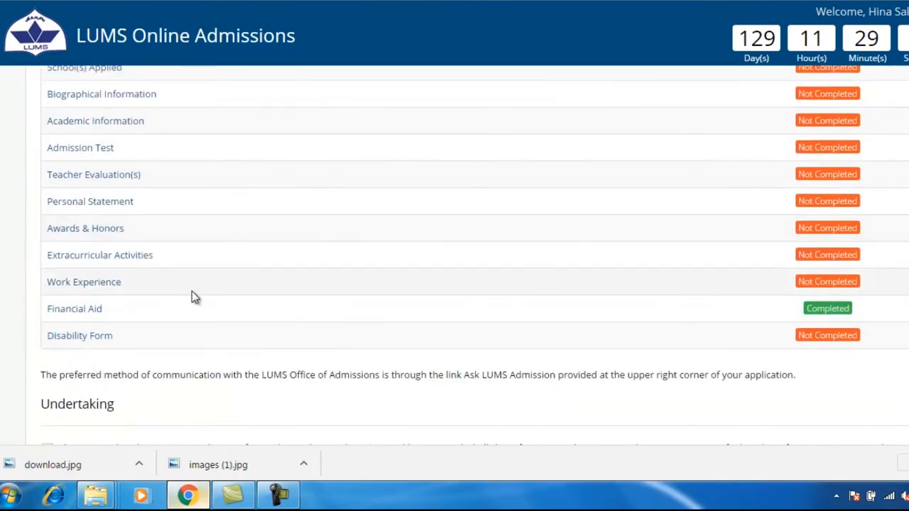